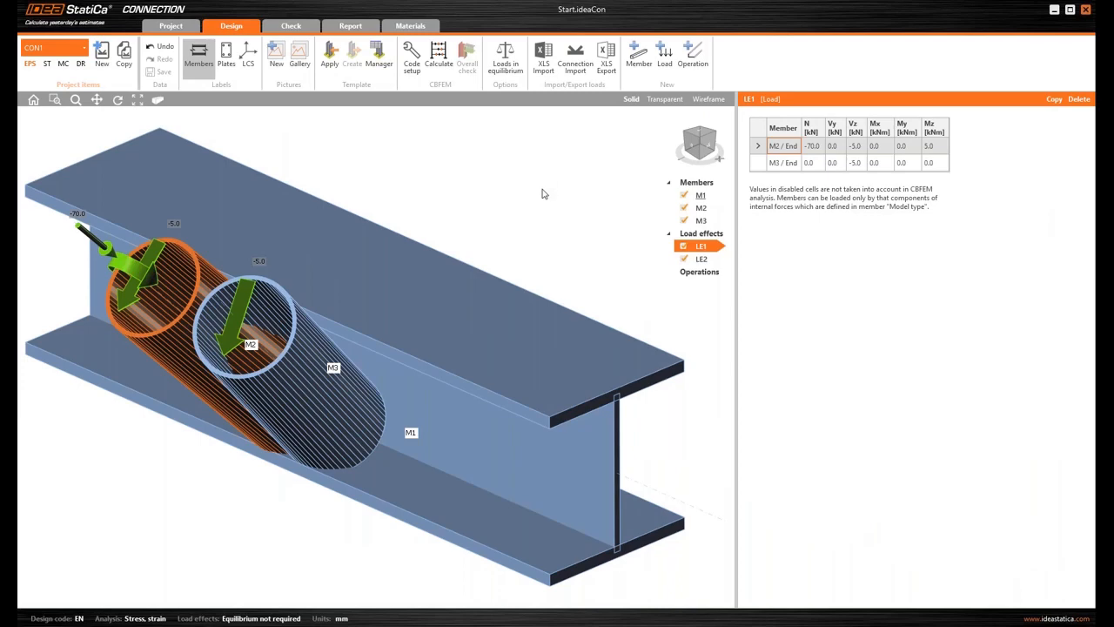
- Show the local coordinate systems and examine the axis orientation of members M2 and M3 from the tube ends
scroll(543, 193, down, 2)
middle_drag(534, 201, 524, 232)
click(700, 144)
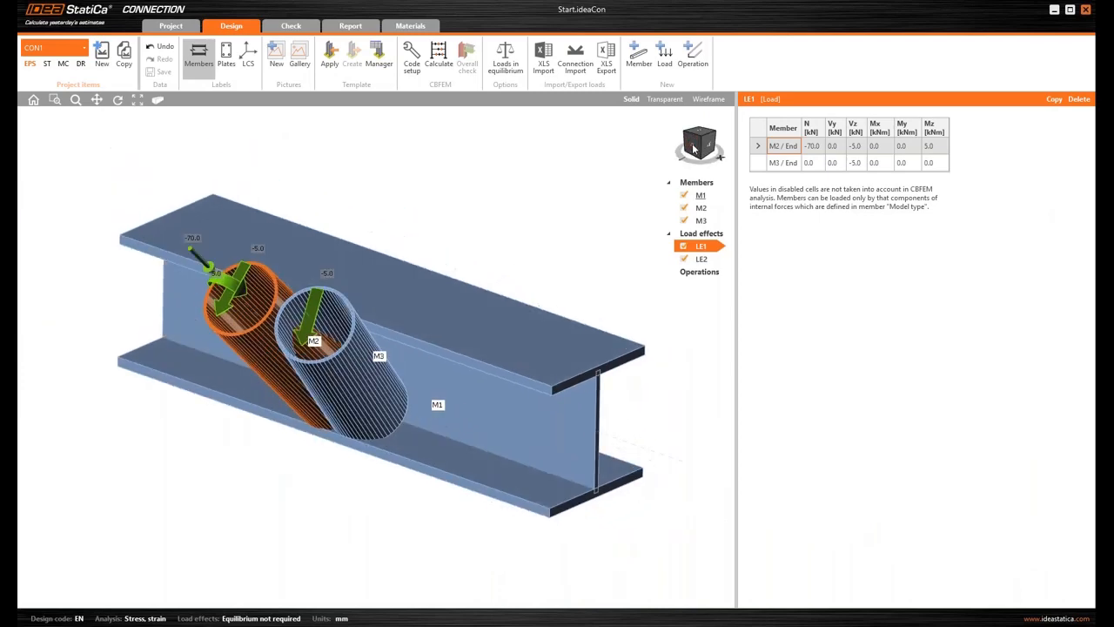
drag(700, 145, 687, 166)
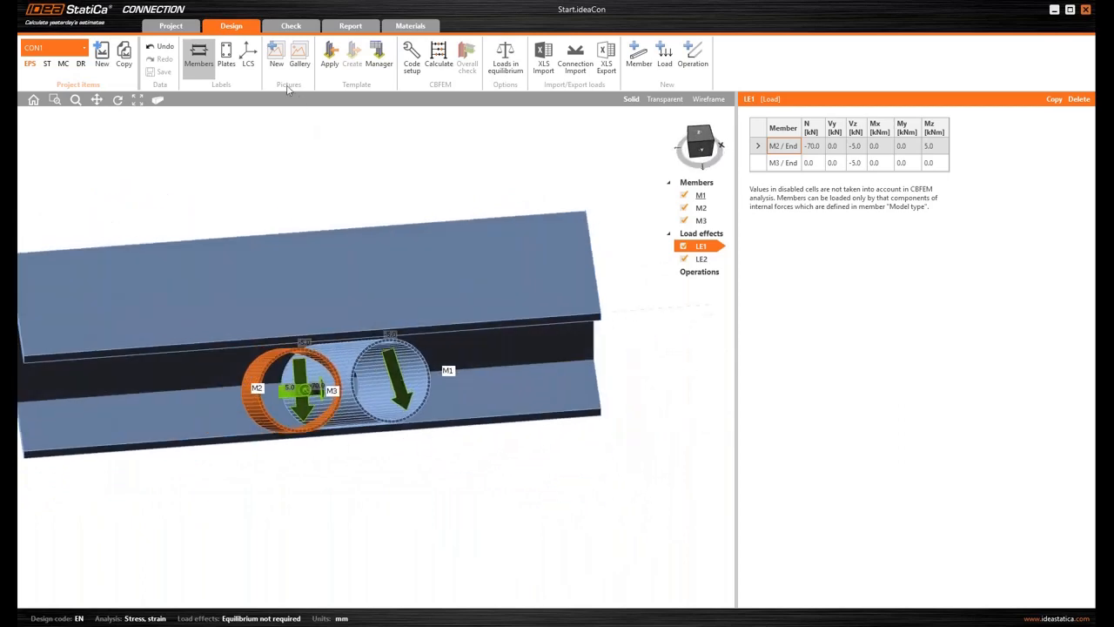
click(249, 64)
right_drag(335, 156, 384, 183)
click(703, 152)
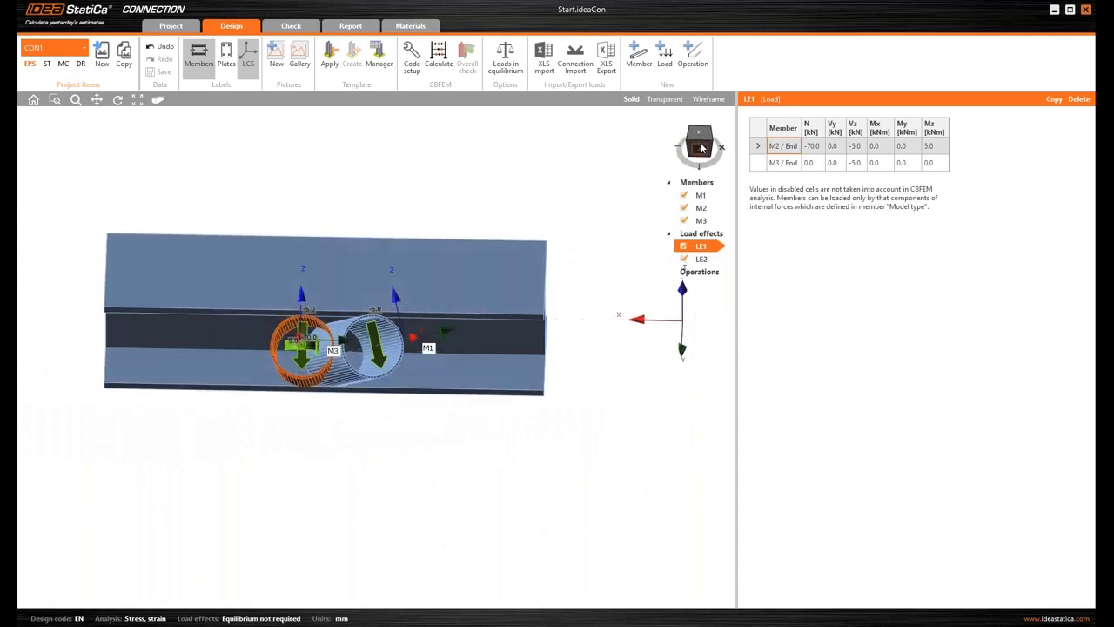
scroll(324, 412, up, 2)
scroll(324, 412, up, 3)
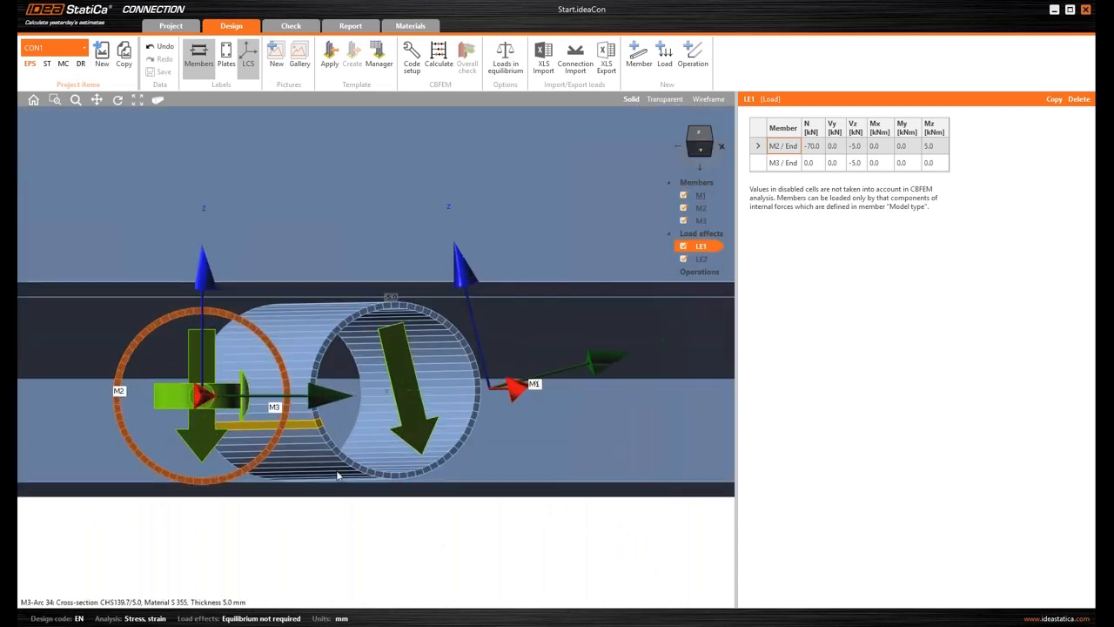
- Set the α rotation of member M3 to -14°
click(563, 371)
click(564, 371)
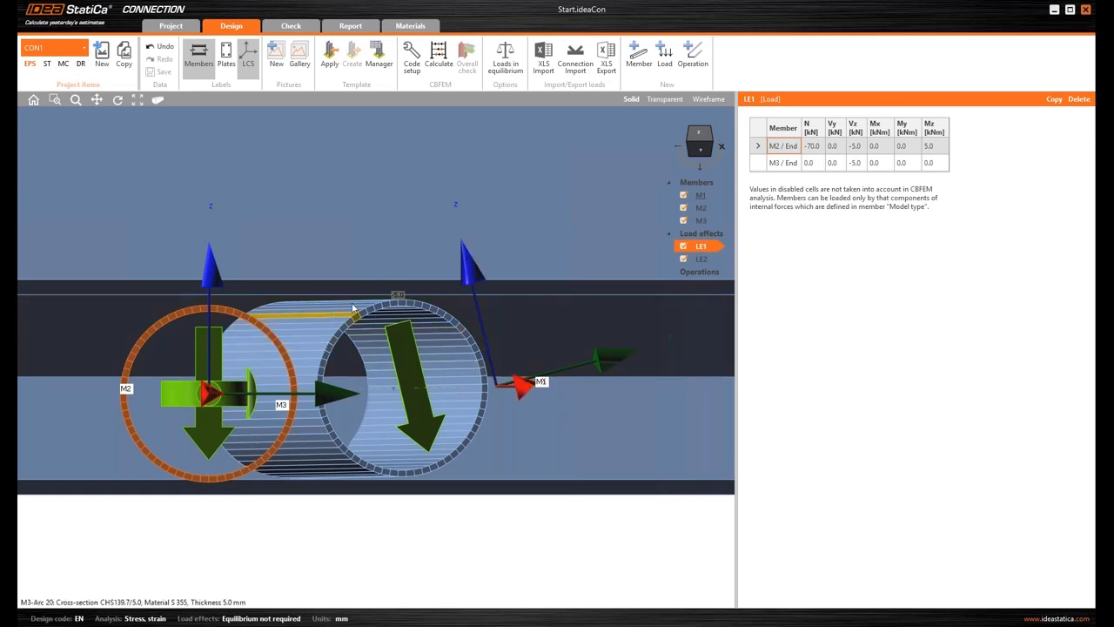
click(465, 354)
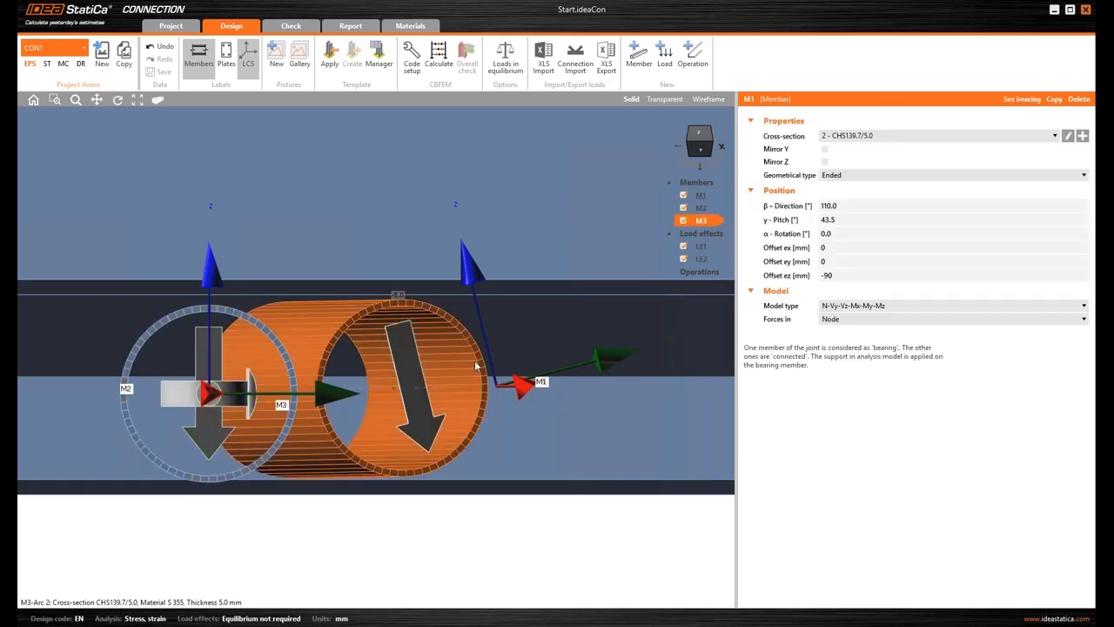
click(844, 233)
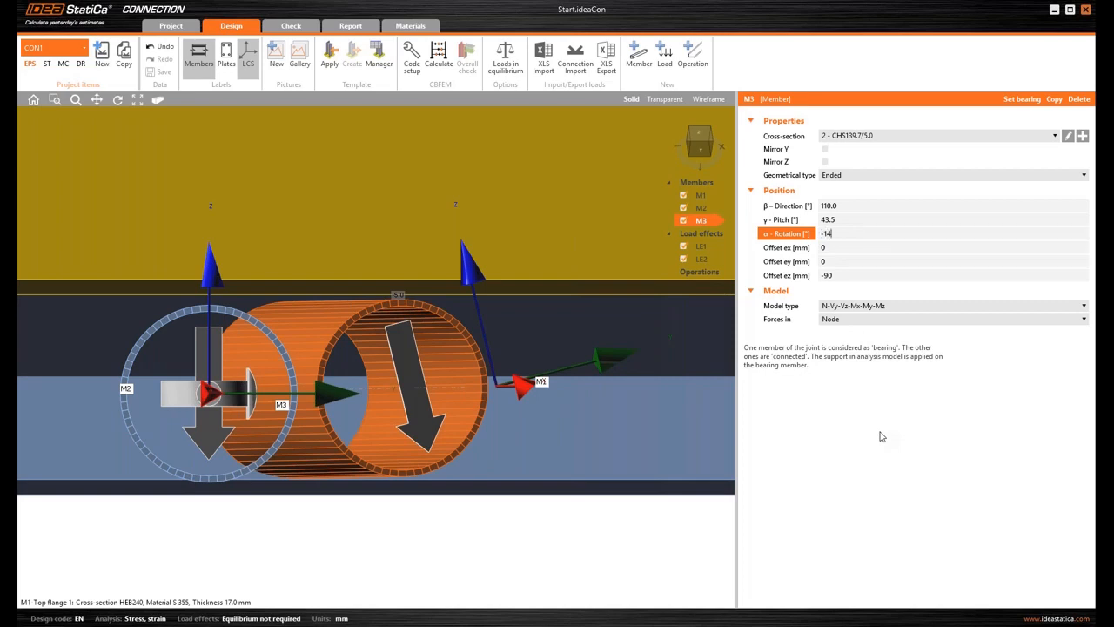
key(Tab)
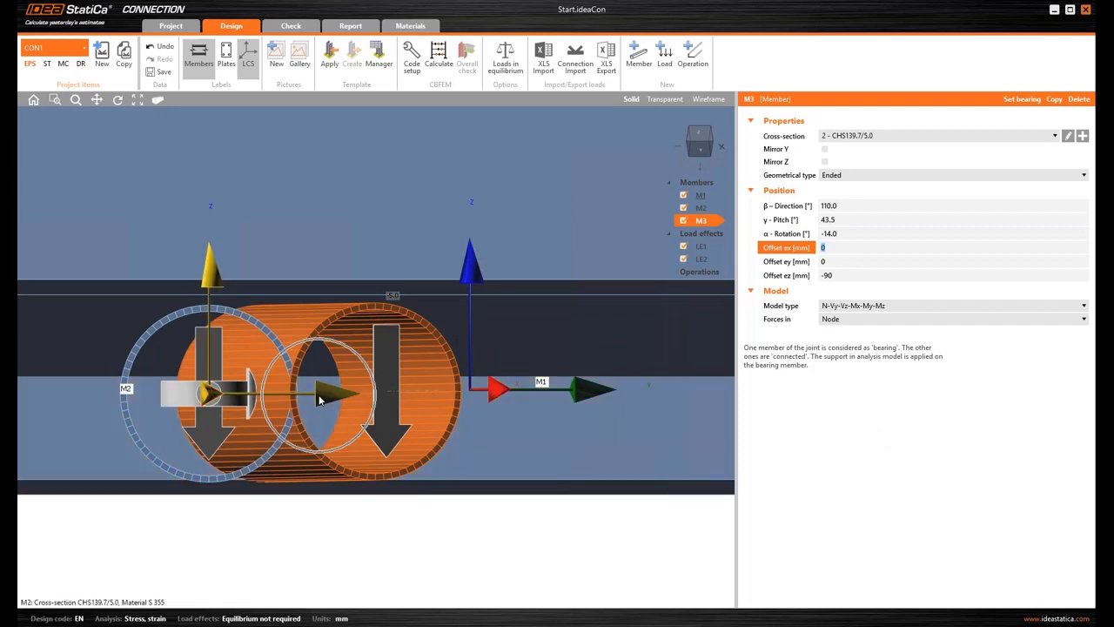
- Check the axis alignment of M2 and M3, hide the local coordinate systems and return to an oblique 3D view
scroll(320, 400, down, 3)
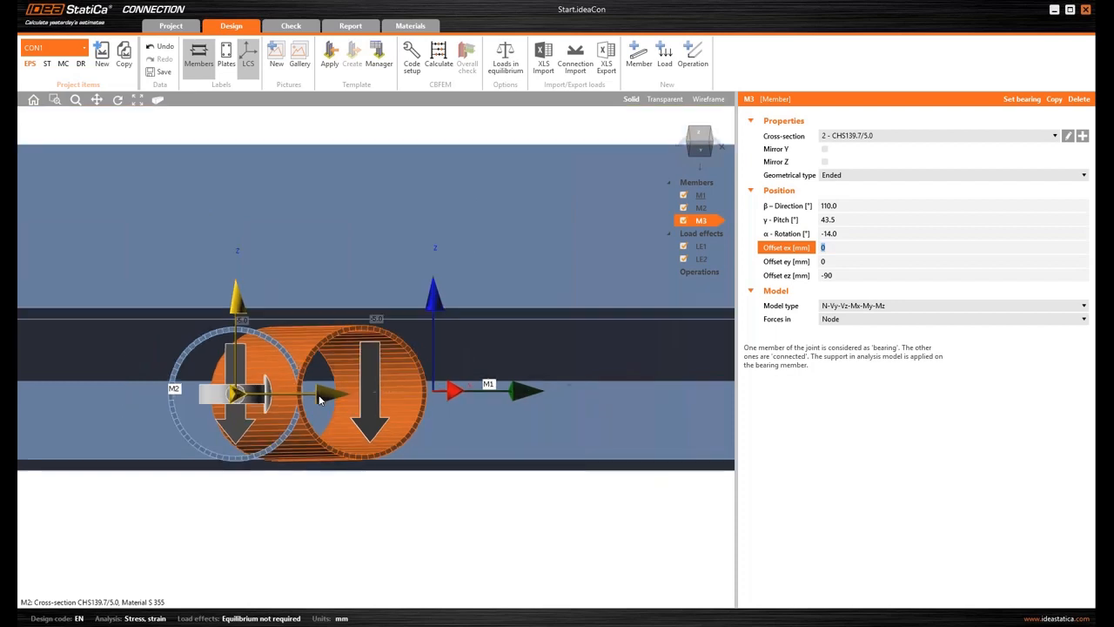
middle_drag(358, 397, 369, 401)
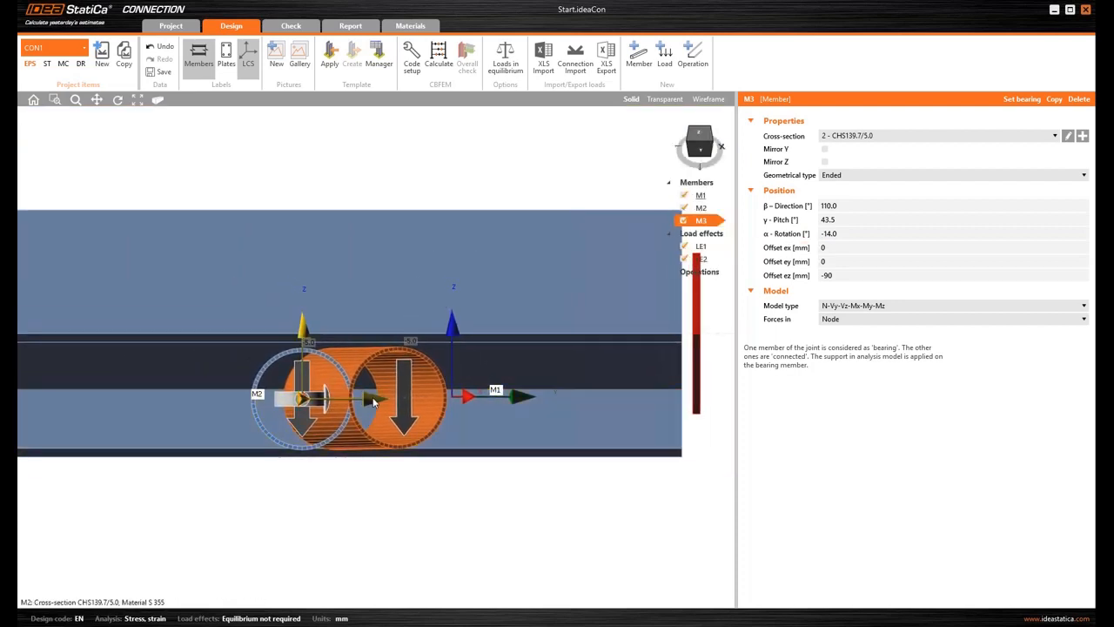
scroll(384, 397, down, 2)
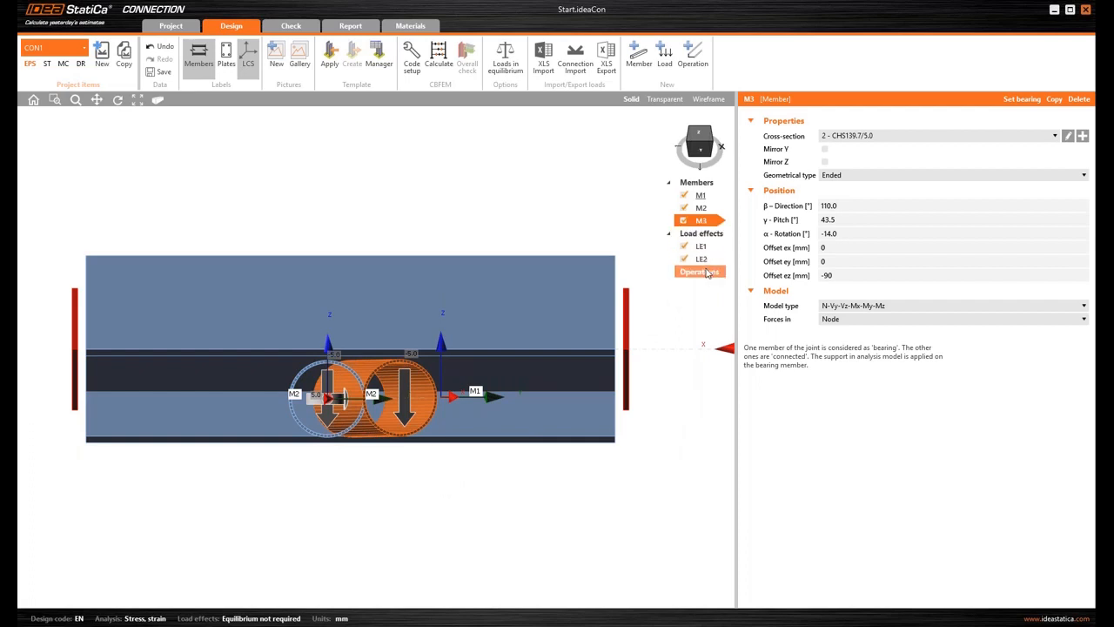
click(249, 57)
right_drag(631, 361, 184, 459)
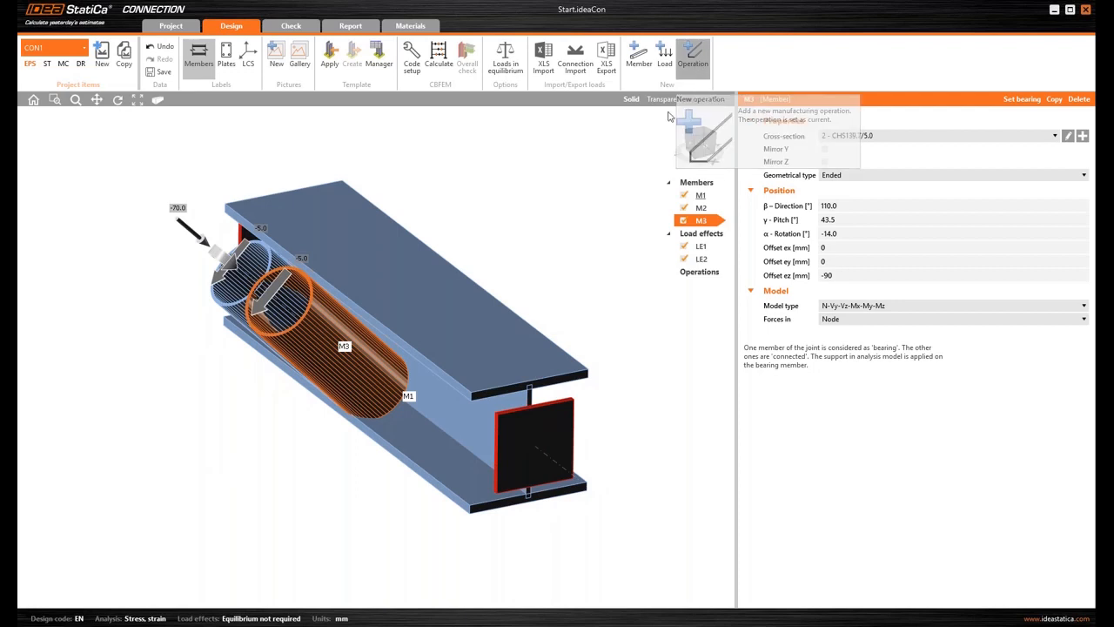
- Add a stiffening plate operation with a plate thickness of 6 mm
click(694, 61)
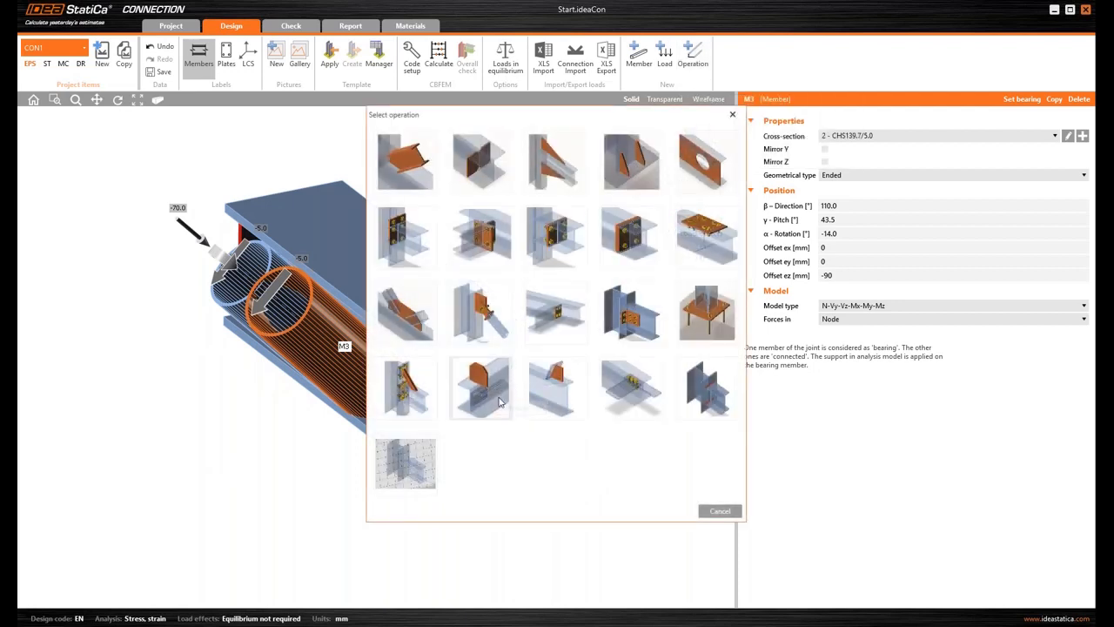
click(505, 400)
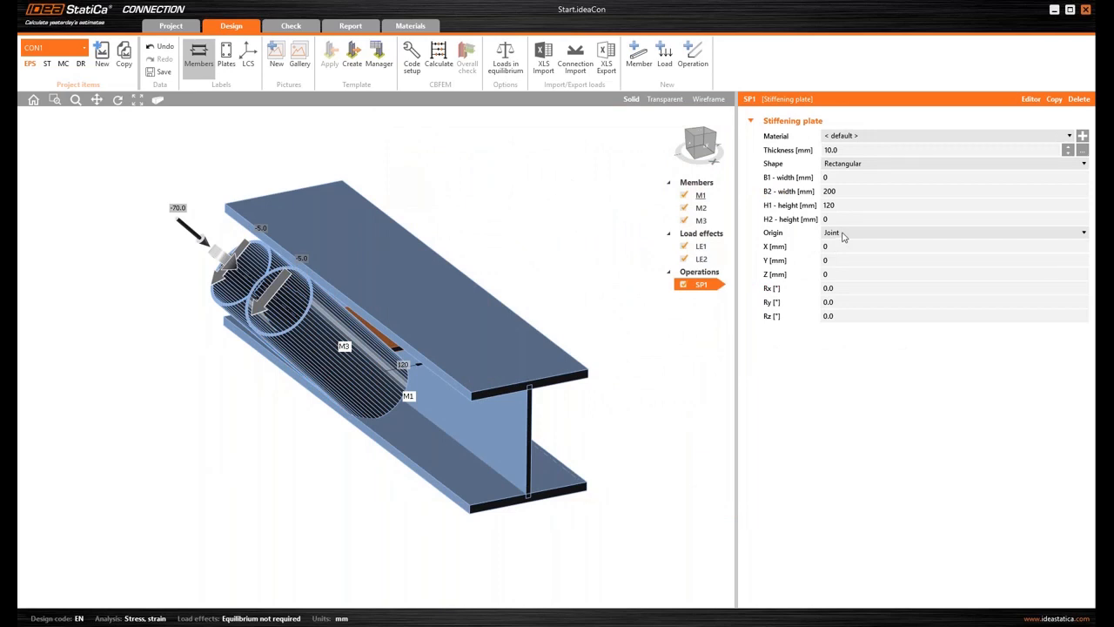
click(843, 150)
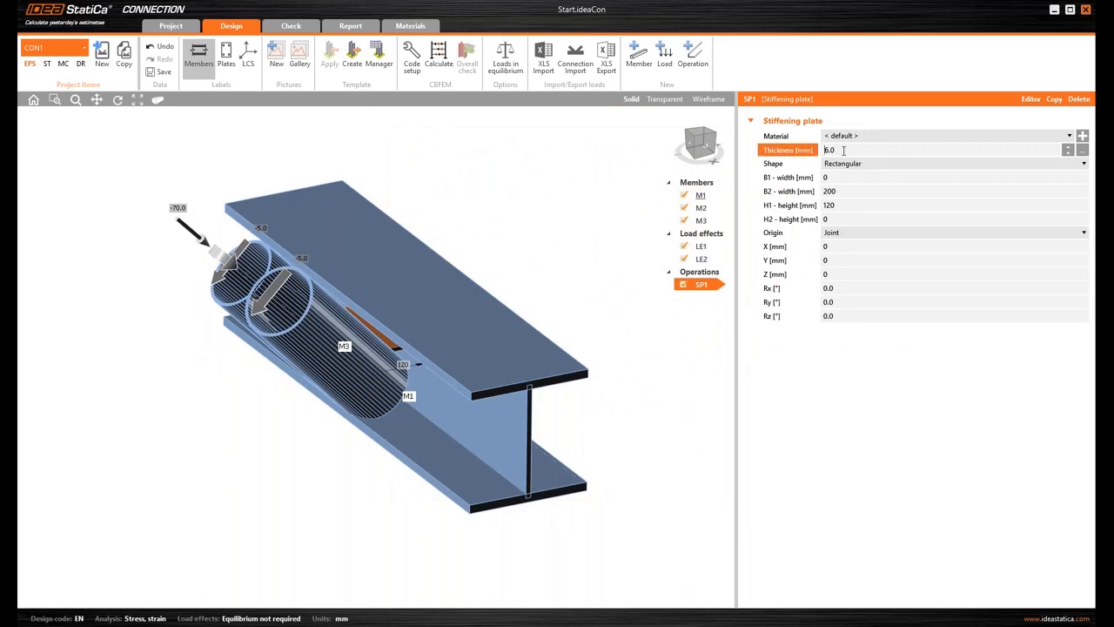
- Set the stiffening plate's origin to Member and attach it to Bottom flange 1 of member M1
click(854, 235)
click(854, 251)
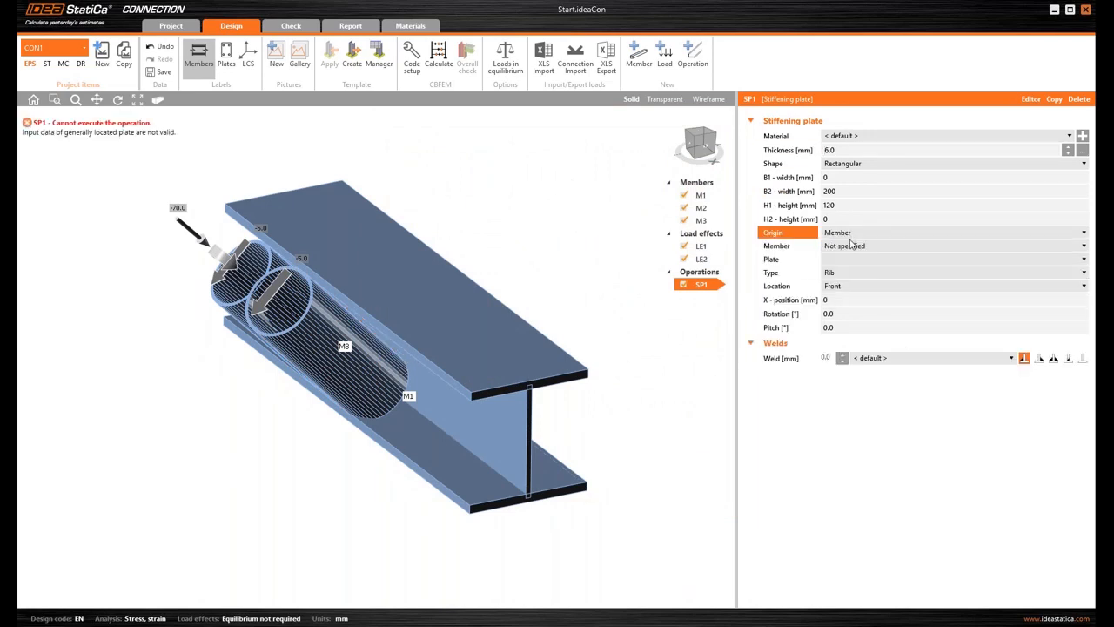
click(853, 247)
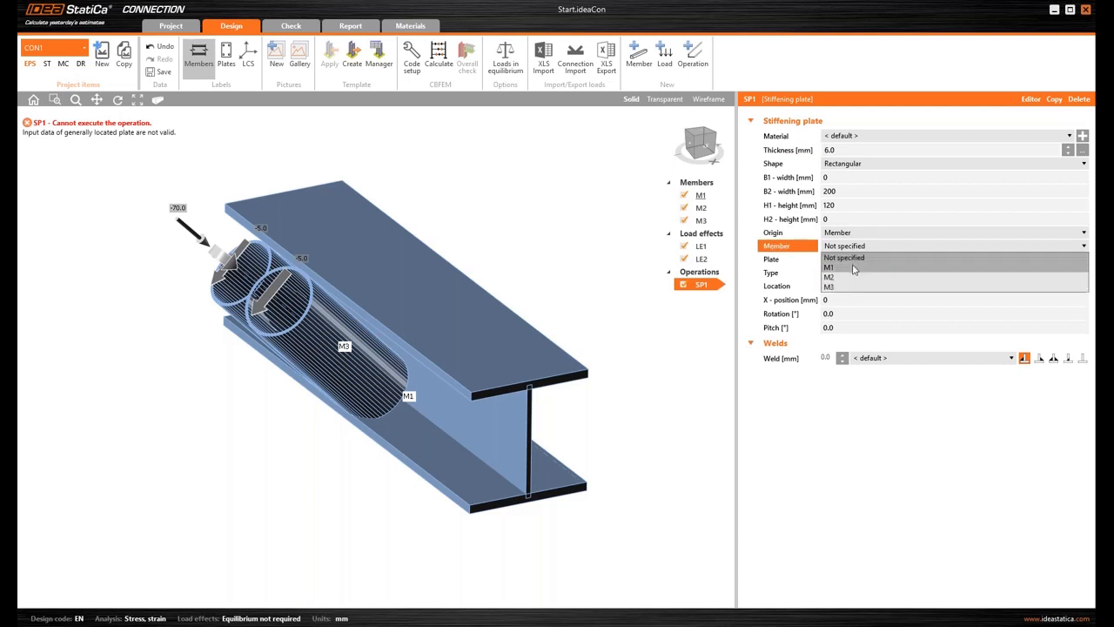
click(853, 268)
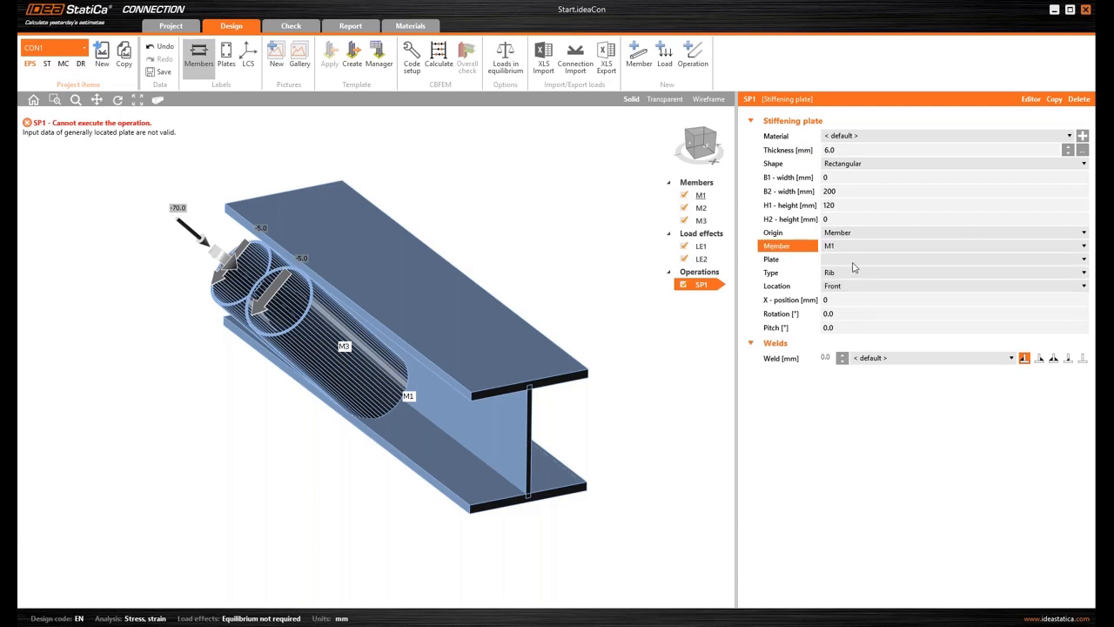
click(855, 259)
click(853, 270)
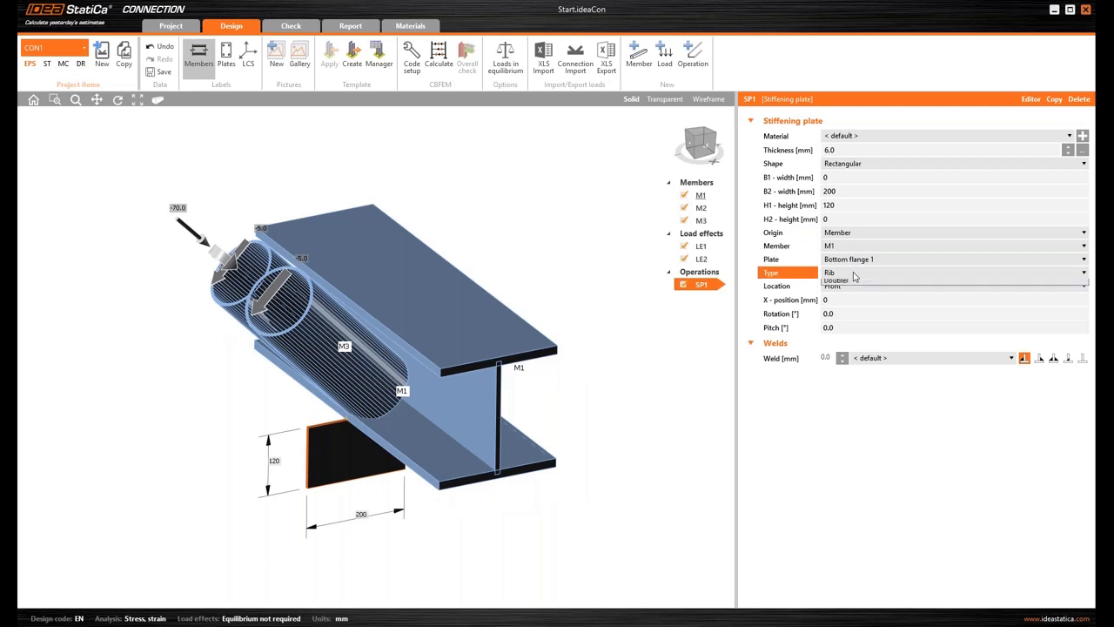
- Make the stiffening plate a Widener located at the Rear of the flange
click(855, 273)
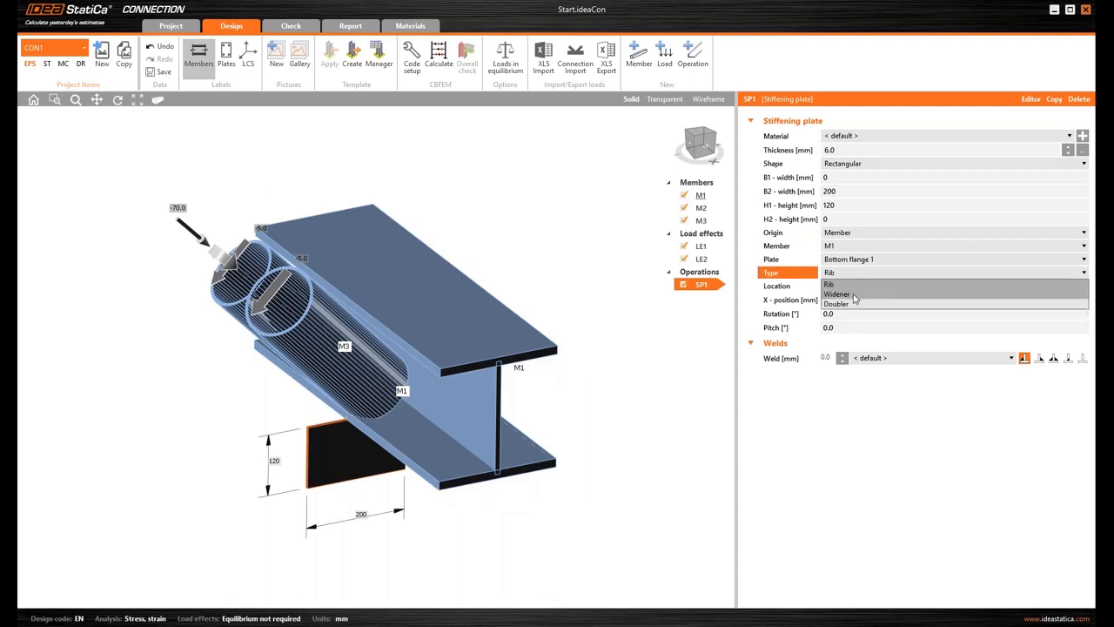
click(853, 294)
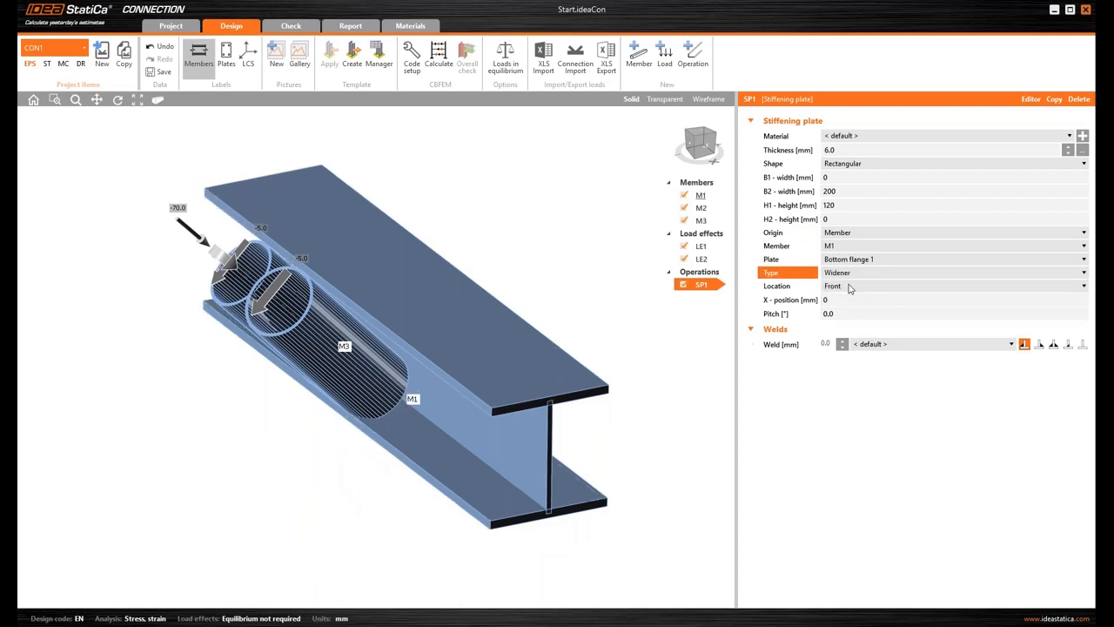
click(851, 288)
click(851, 307)
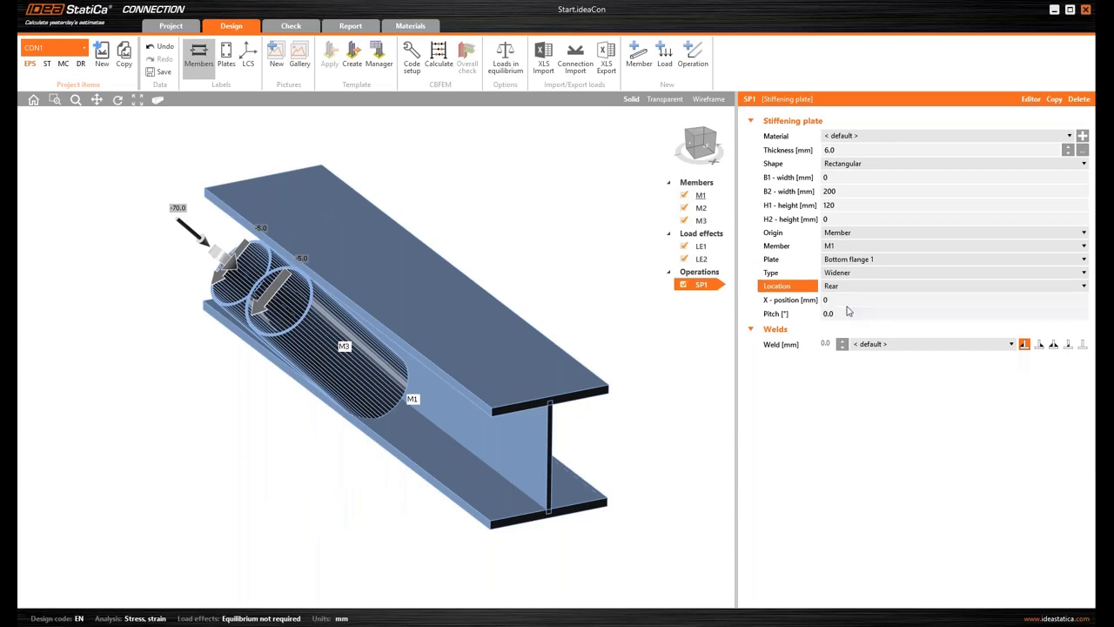
- Look at the joint along the beam axis in transparent display and set the stiffening plate's pitch to 45°
click(707, 150)
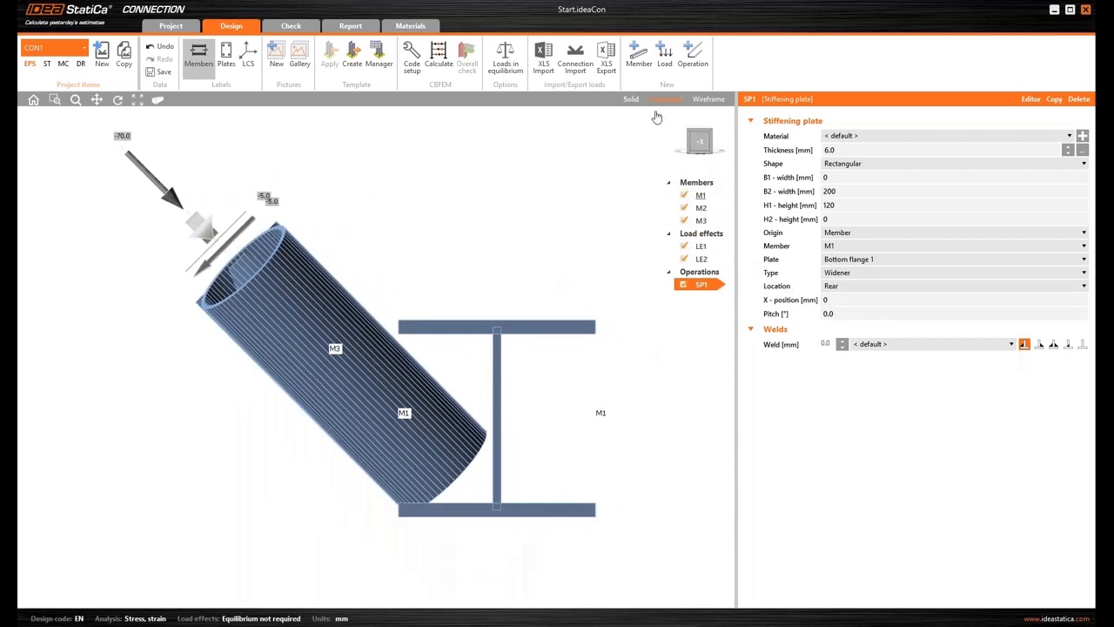
click(665, 98)
click(445, 512)
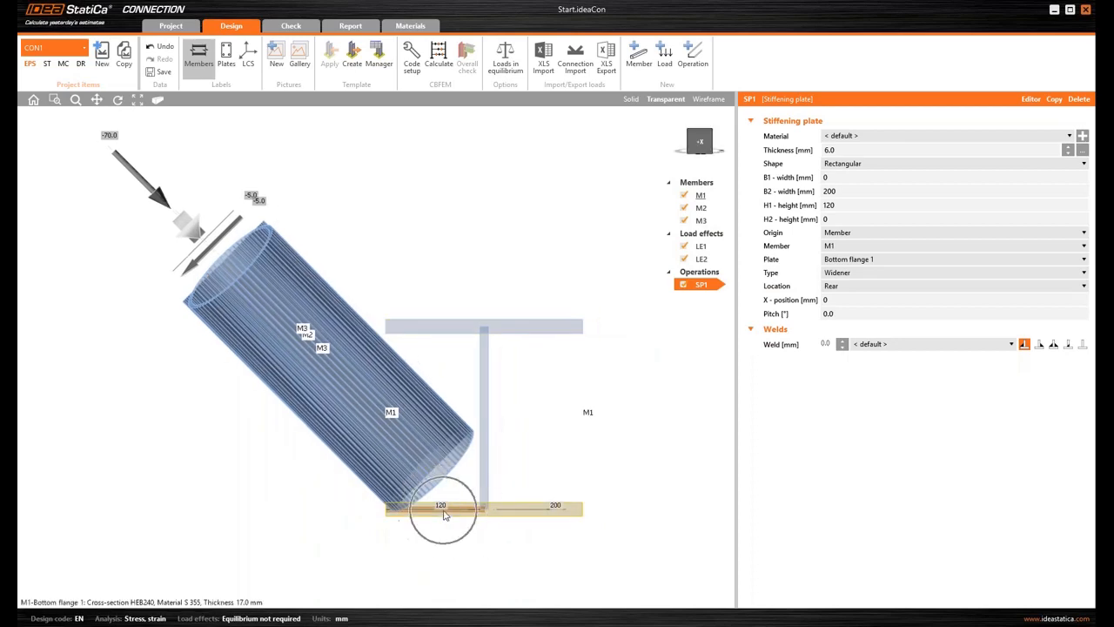
click(850, 314)
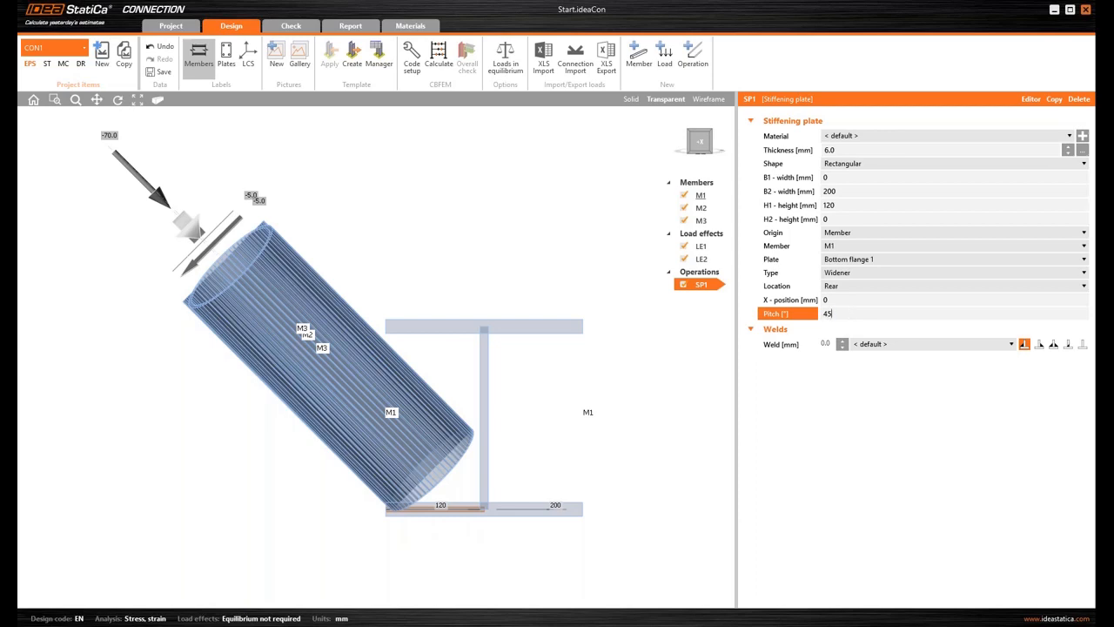
key(Tab)
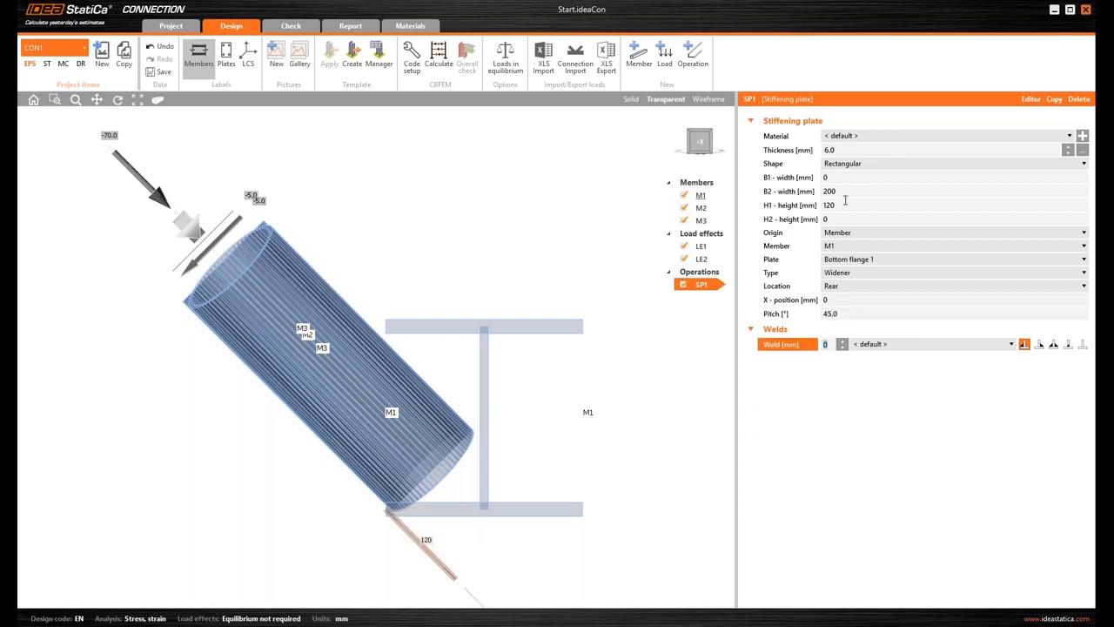
- Set the stiffening plate's B1 and B2 widths to 55 mm and its H1 height to 160 mm
click(840, 177)
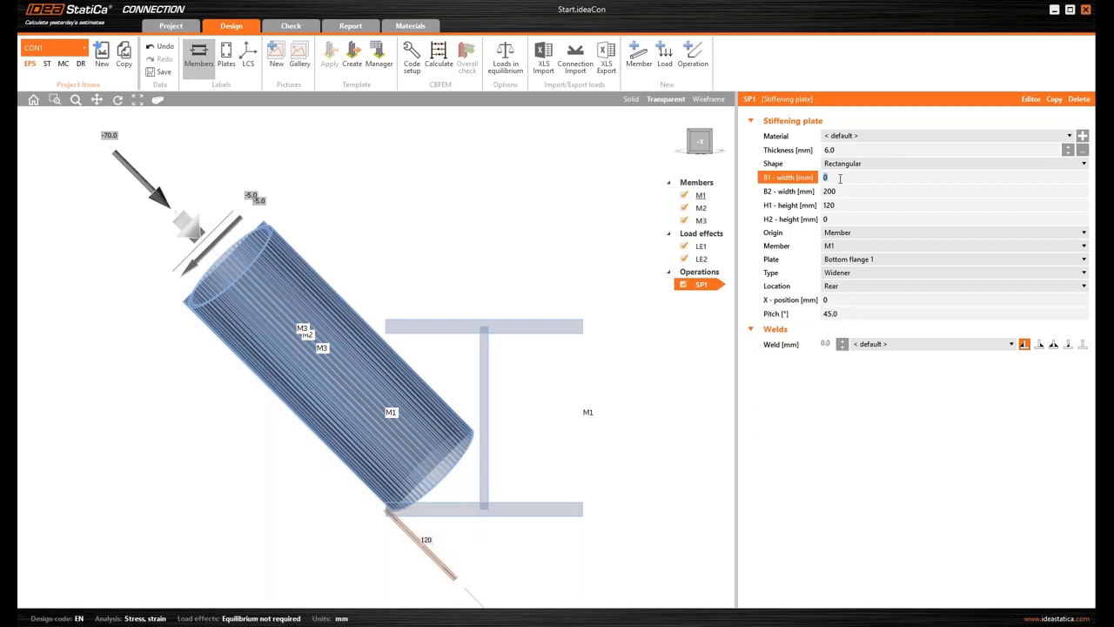
text(550)
key(Tab)
key(Tab)
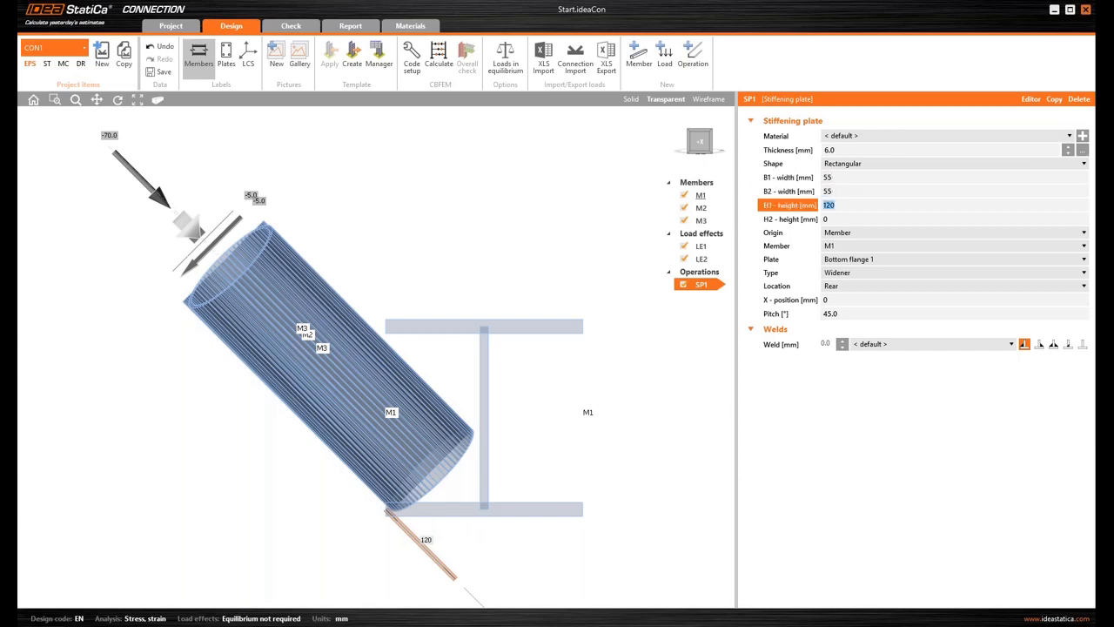
key(Tab)
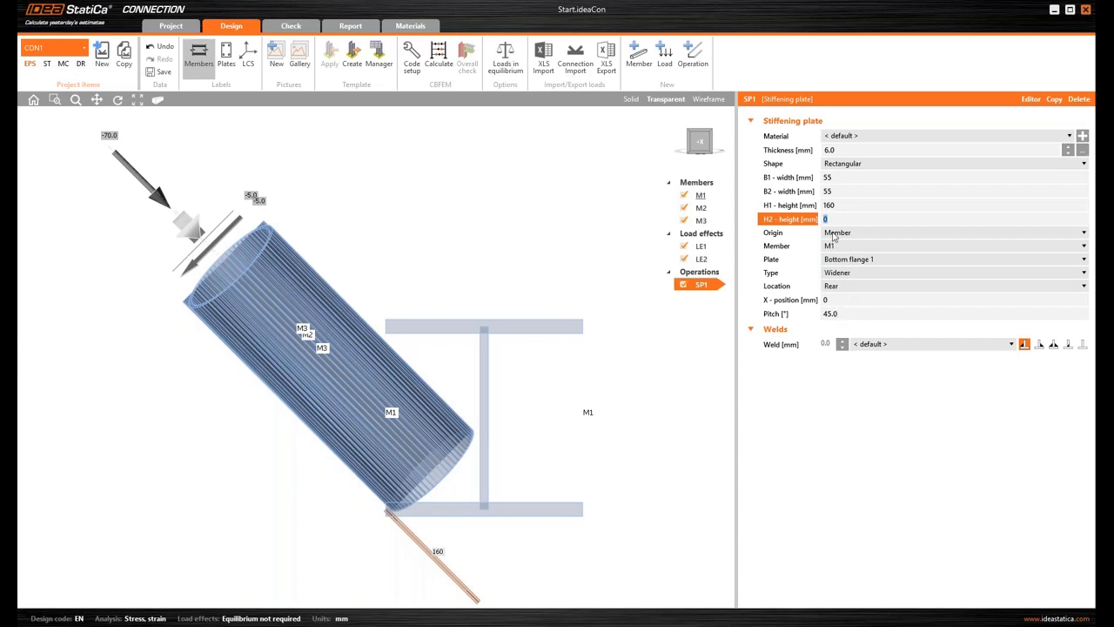
- Move the plate's height to the opposite direction by setting H1 to 0 mm and H2 to 160 mm
click(844, 205)
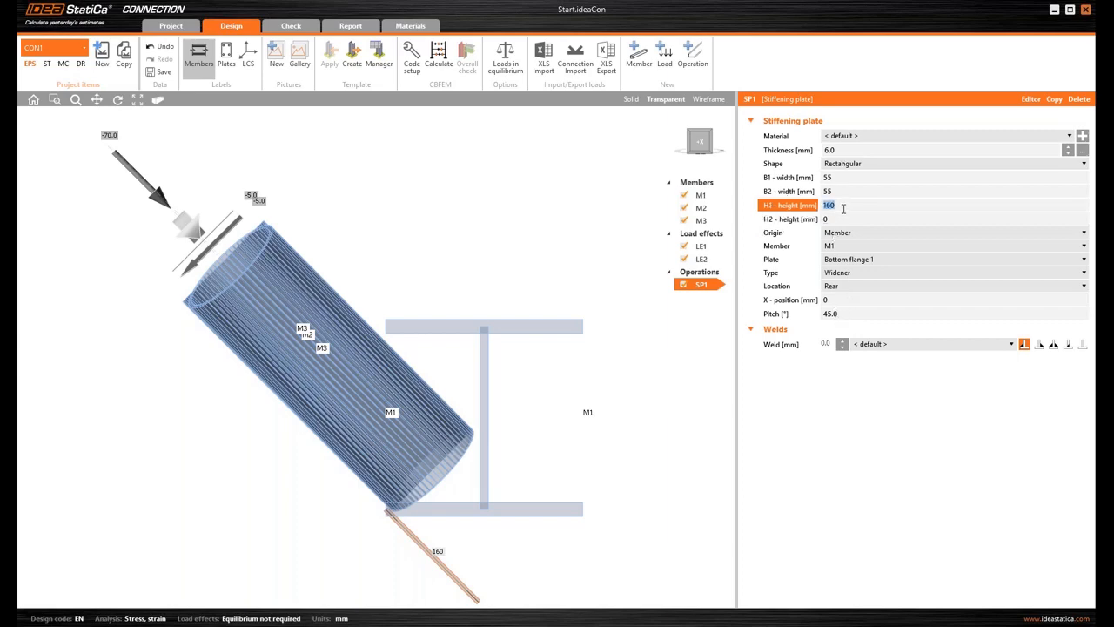
text(0)
key(Tab)
text(1)
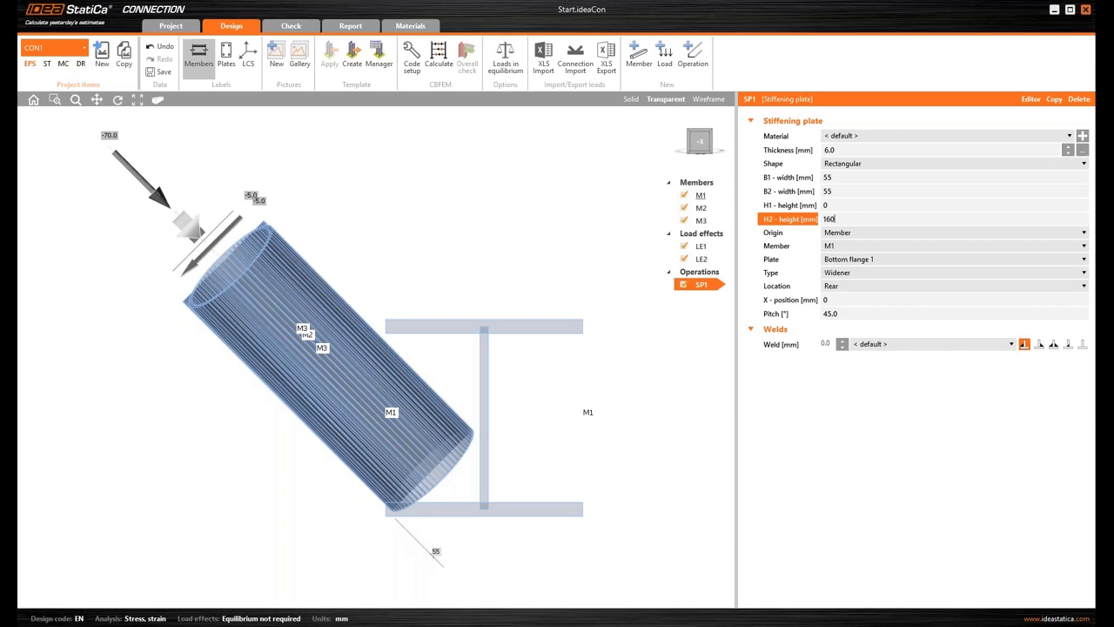
text(60)
key(Tab)
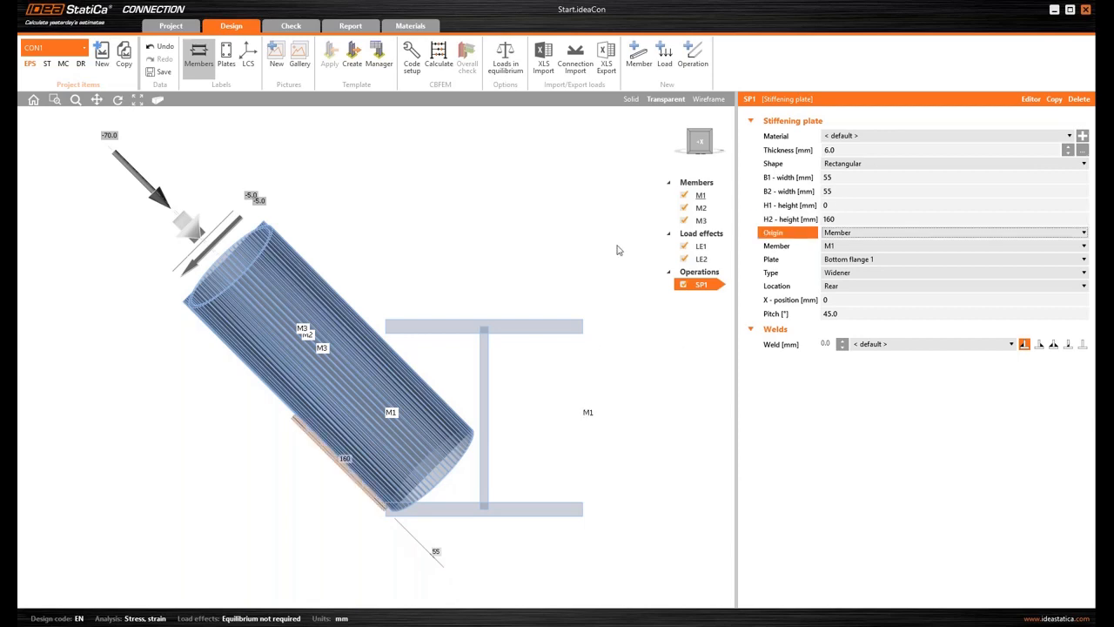
- Restore the solid display and hide members M2 and M3 so only the beam and stiffening plate are shown
click(630, 98)
right_drag(470, 389, 546, 406)
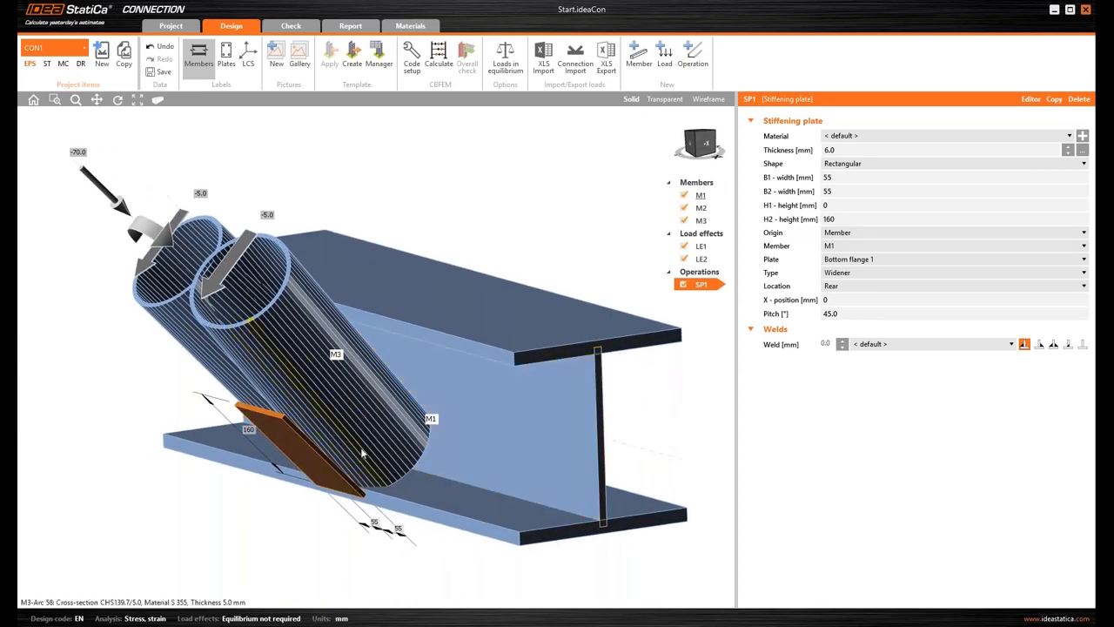
click(684, 208)
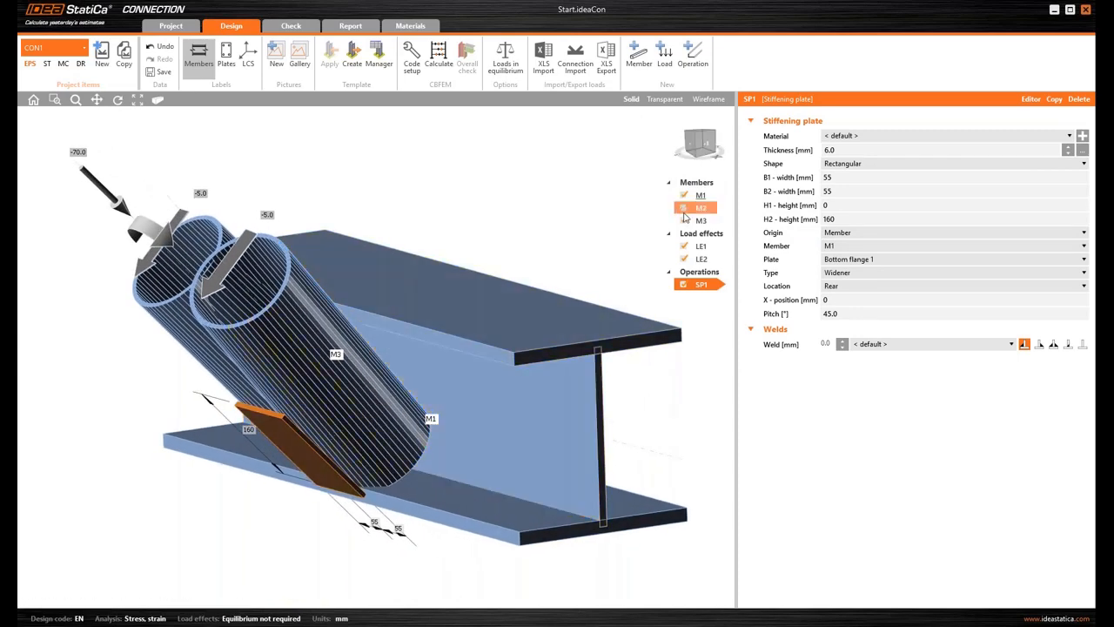
click(684, 221)
right_drag(582, 209, 565, 239)
middle_drag(565, 240, 538, 229)
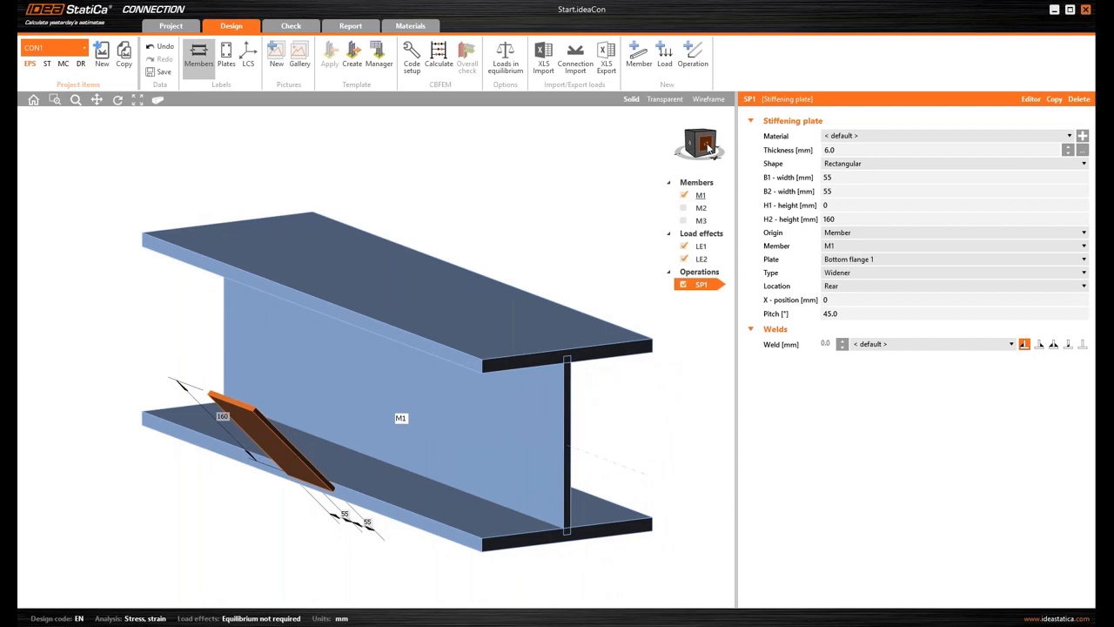
- Copy stiffening plate SP1 and attach the copy to plate SP1 as a widener
right_click(701, 291)
click(718, 296)
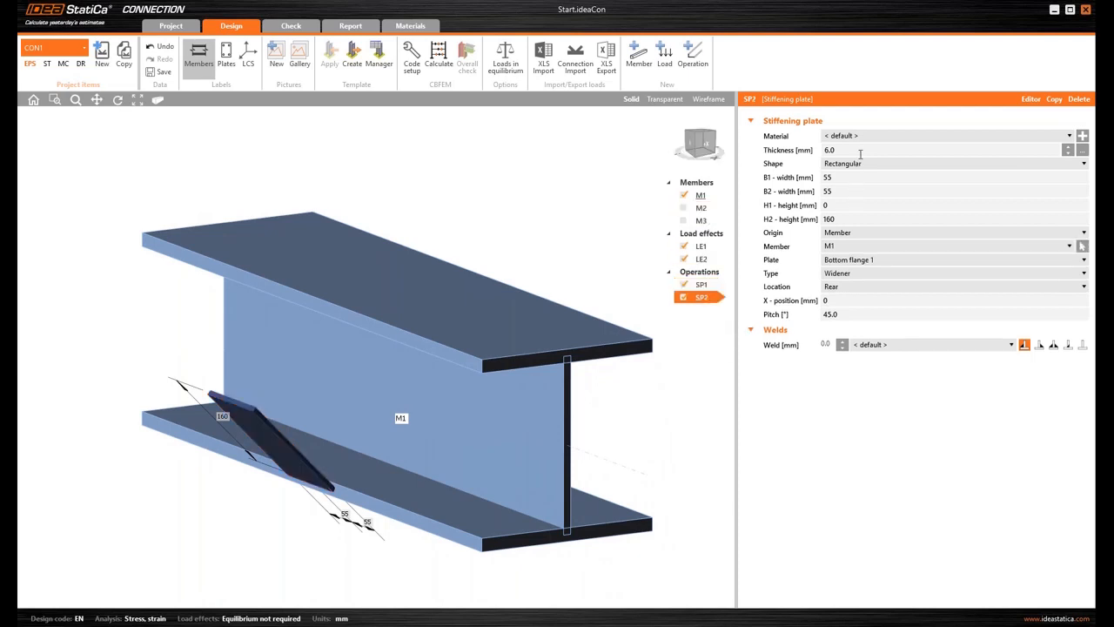
click(859, 234)
click(859, 259)
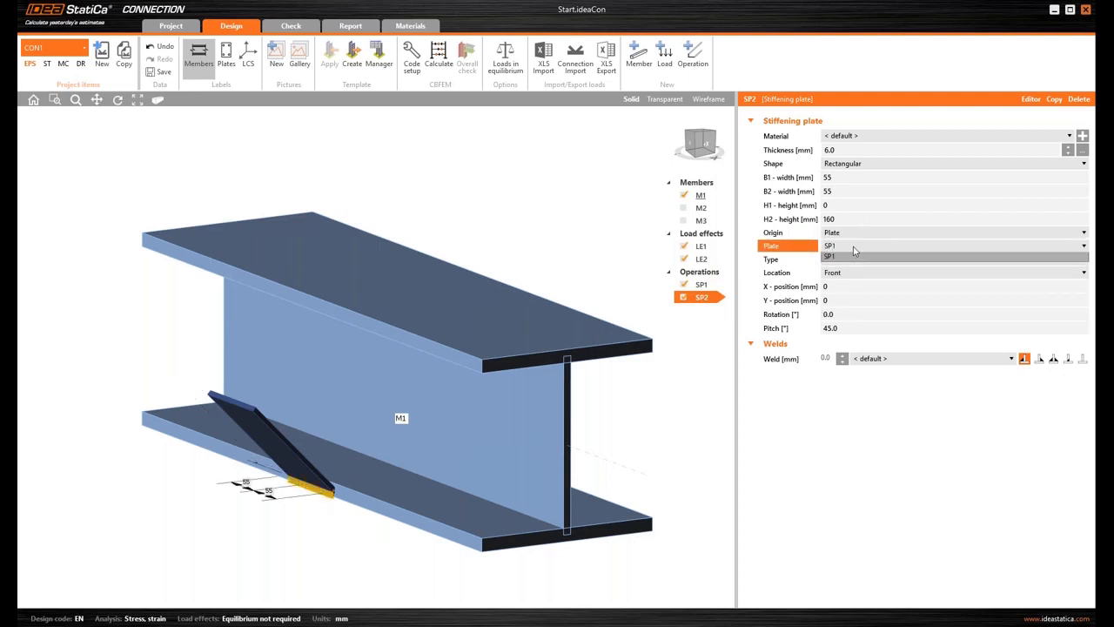
click(852, 260)
click(850, 281)
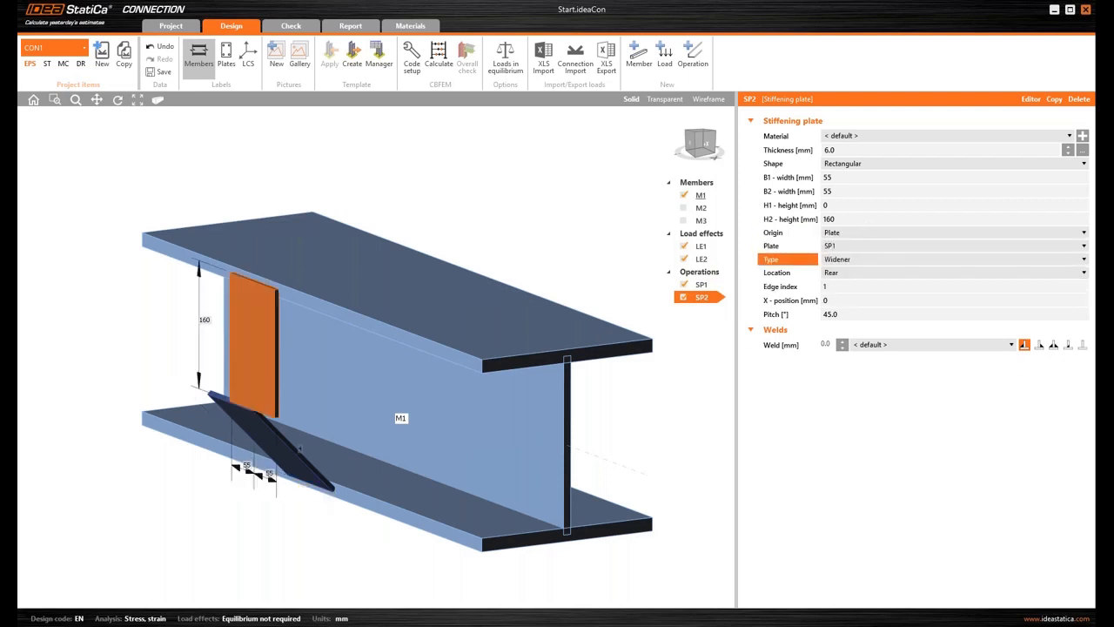
- Set the copied stiffening plate's pitch to 90° and its X-position to 55 mm
click(846, 314)
text(90)
key(Tab)
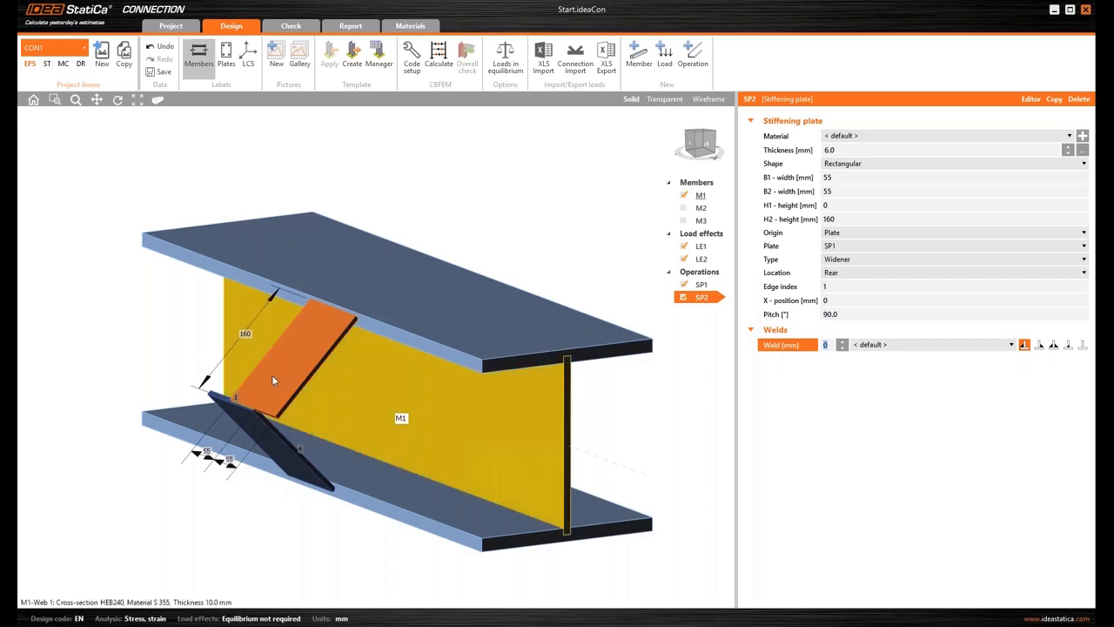
scroll(254, 401, up, 5)
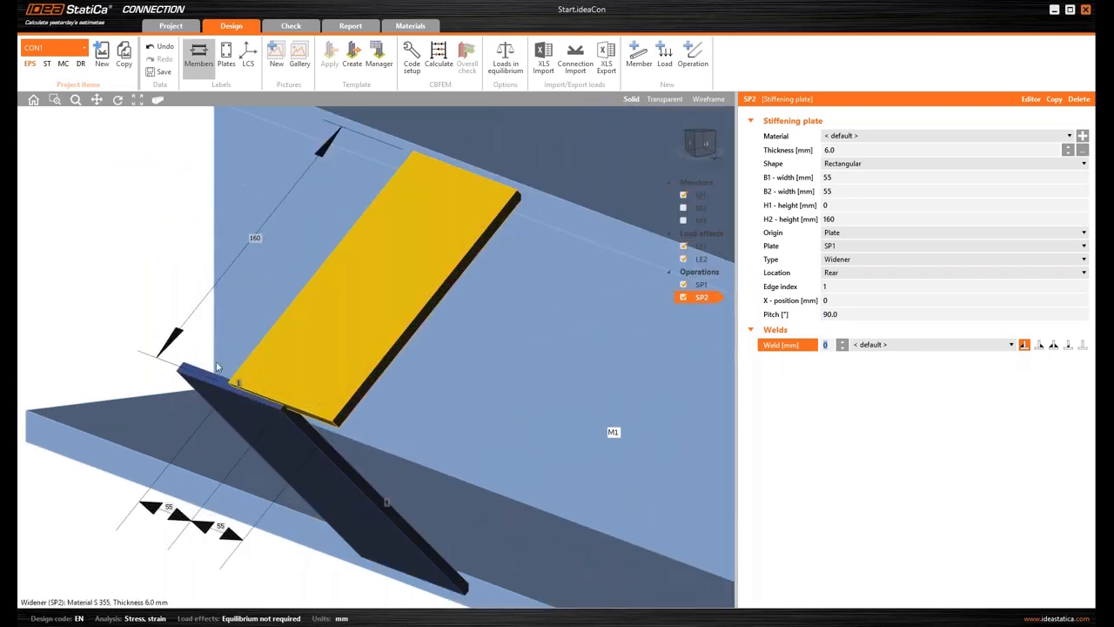
scroll(267, 383, down, 2)
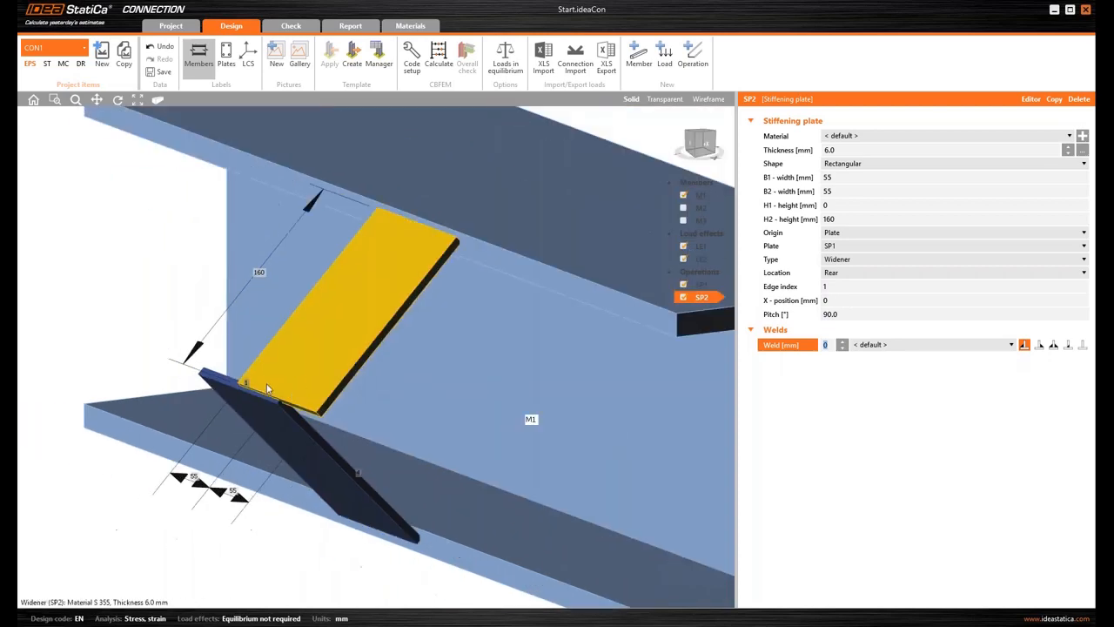
click(846, 298)
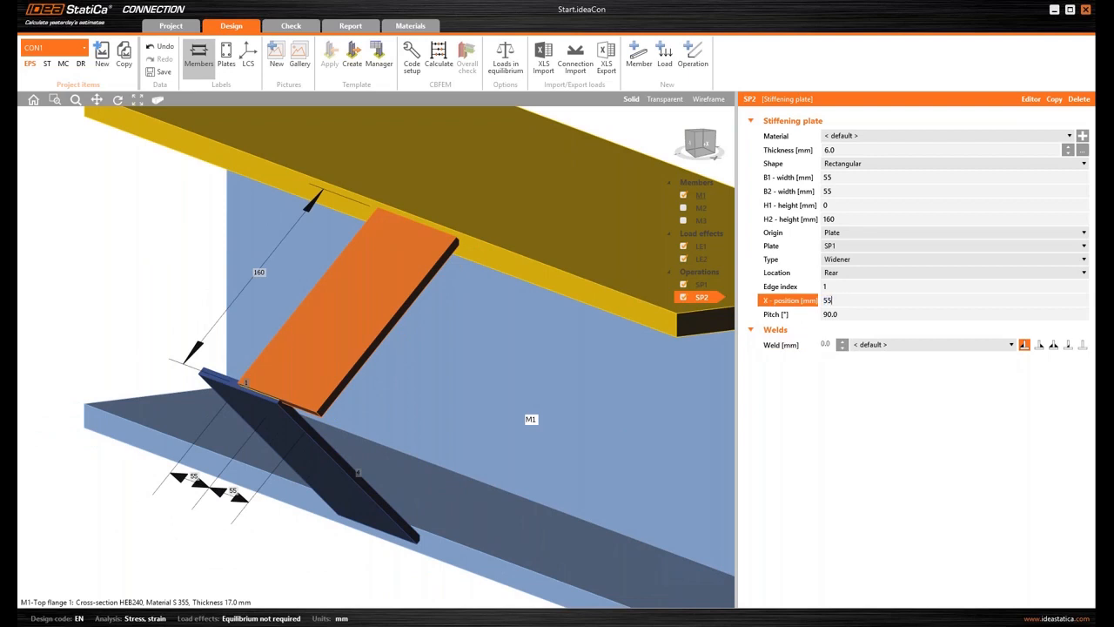
key(Return)
scroll(566, 281, down, 3)
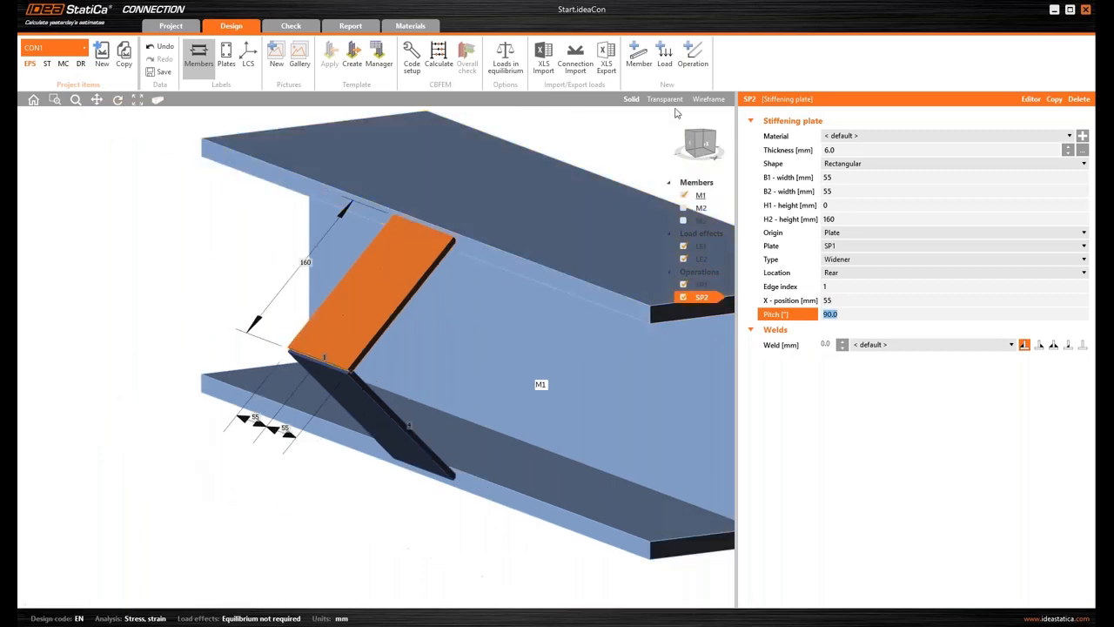
- Switch to transparent display and add a general weld operation with edge to edge placement
click(665, 100)
middle_drag(557, 174, 493, 209)
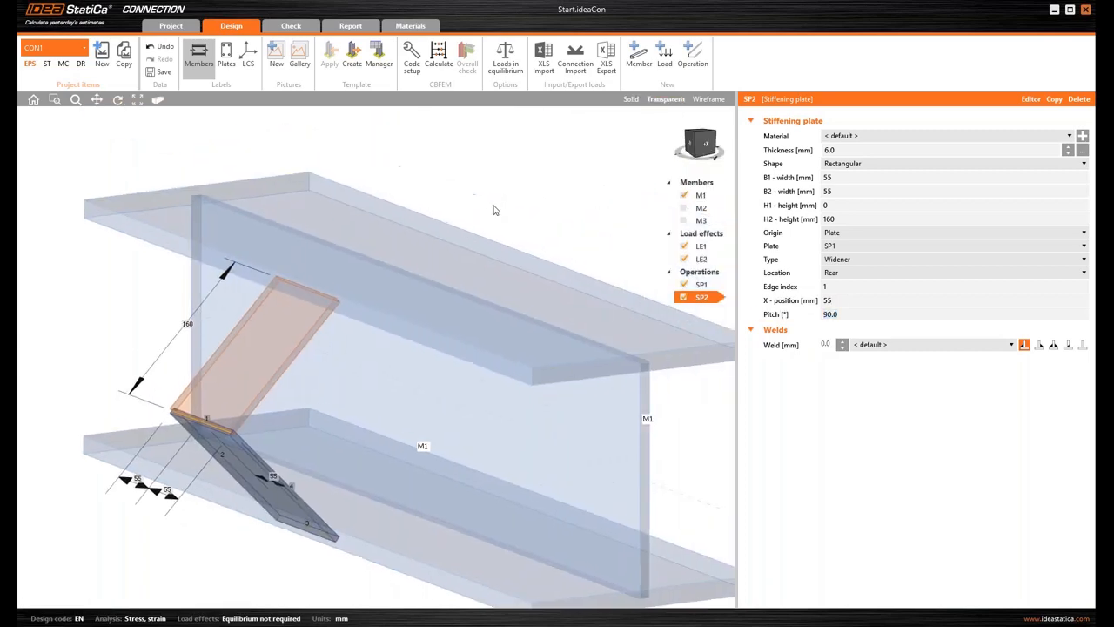
click(300, 291)
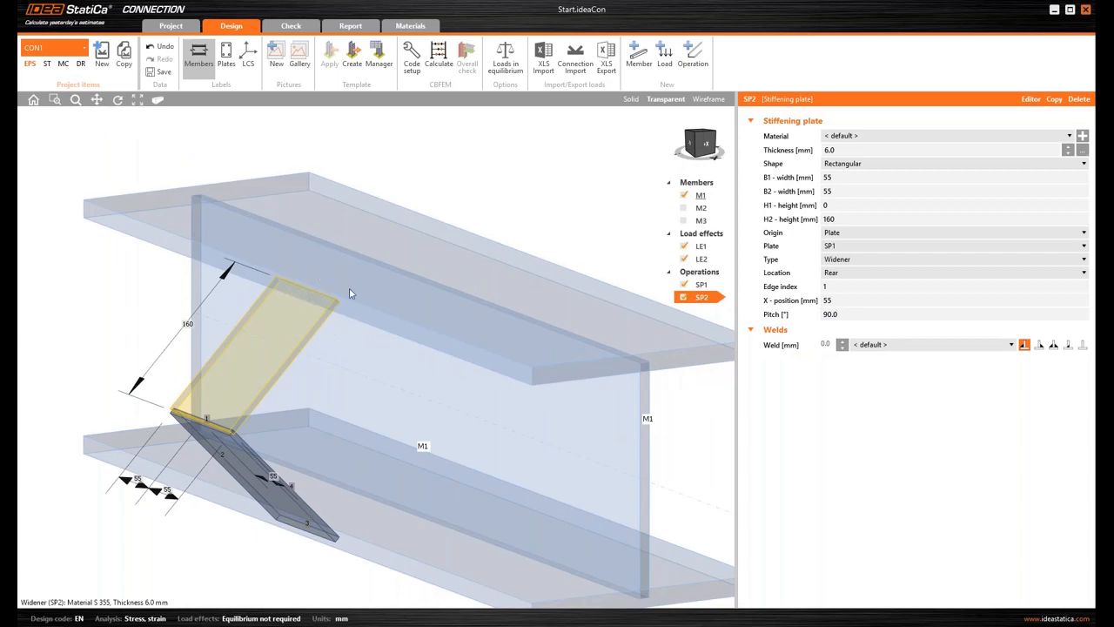
click(693, 56)
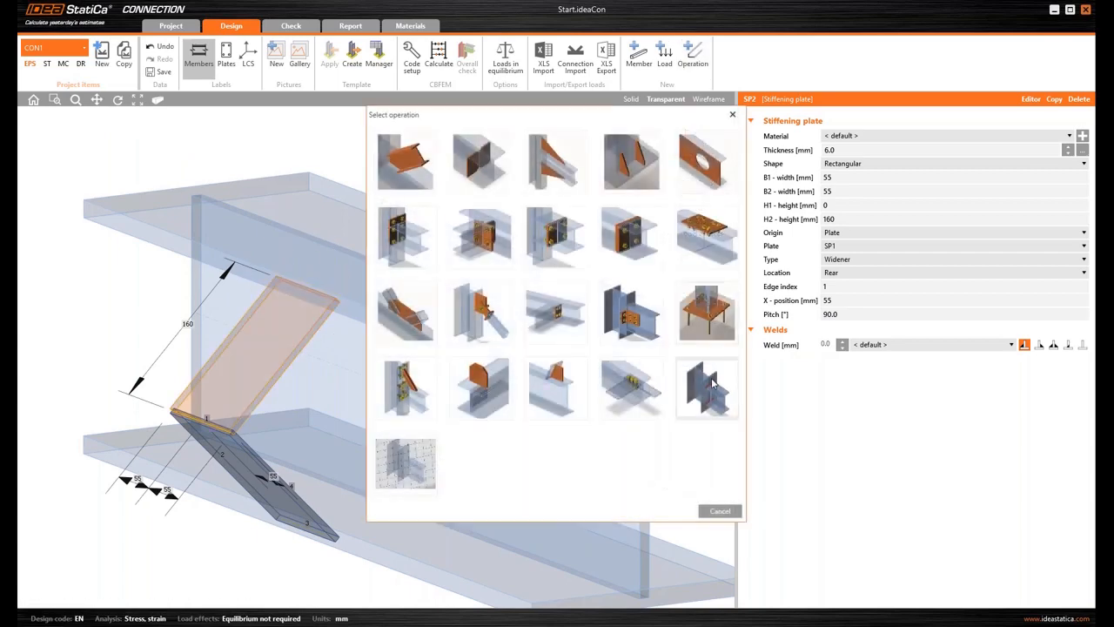
click(707, 387)
click(849, 136)
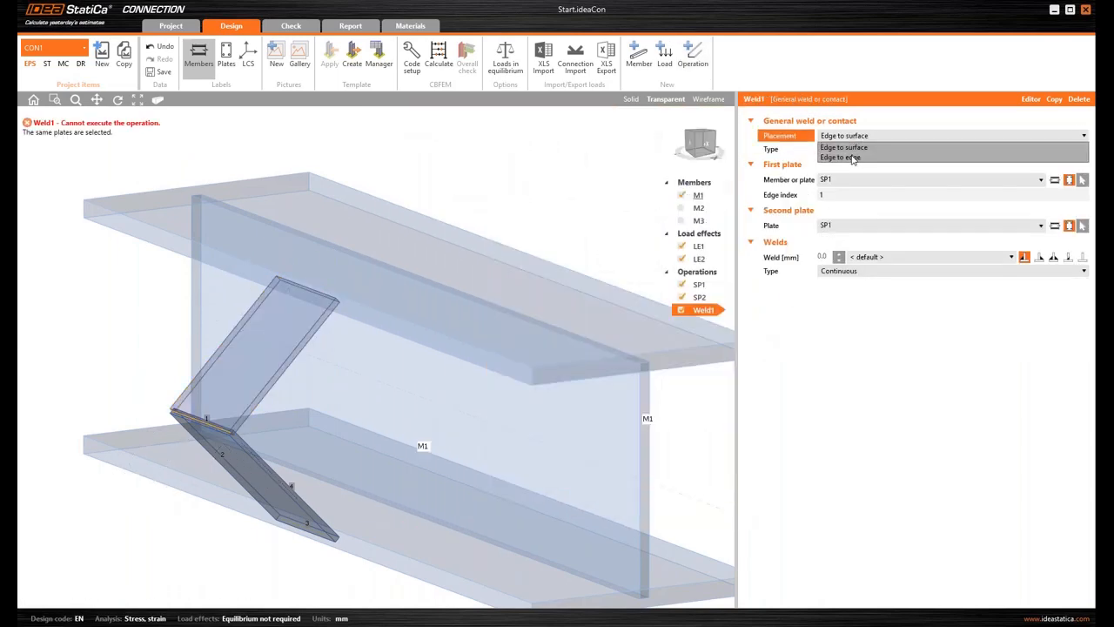
click(853, 157)
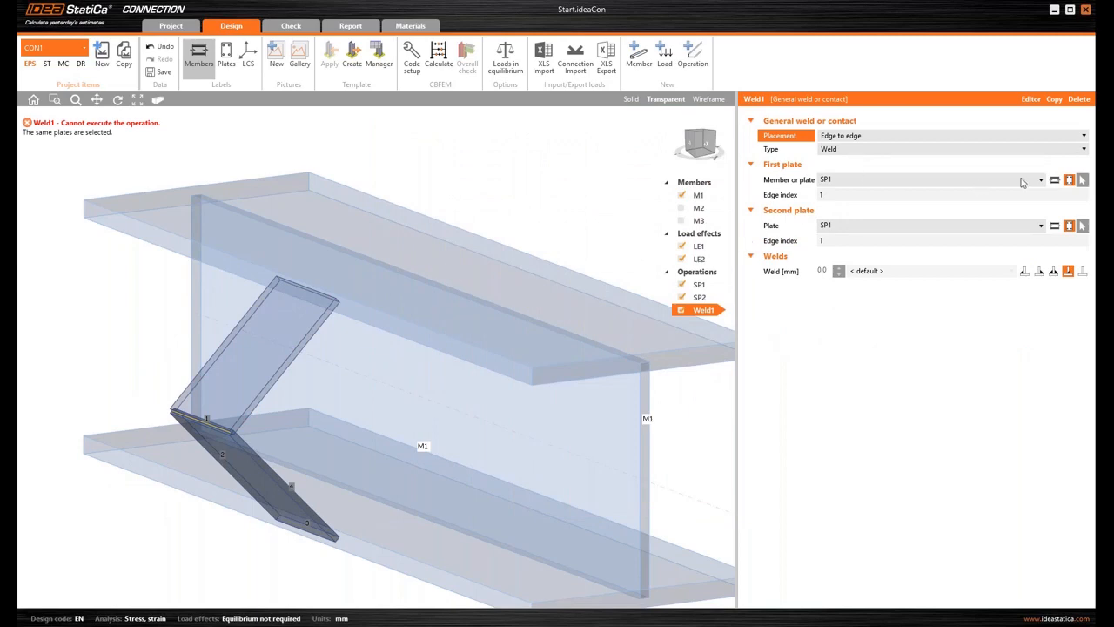
- Weld plate SP2 to edge 4 of member M1's top flange 1 and inspect the weld up close
click(1069, 180)
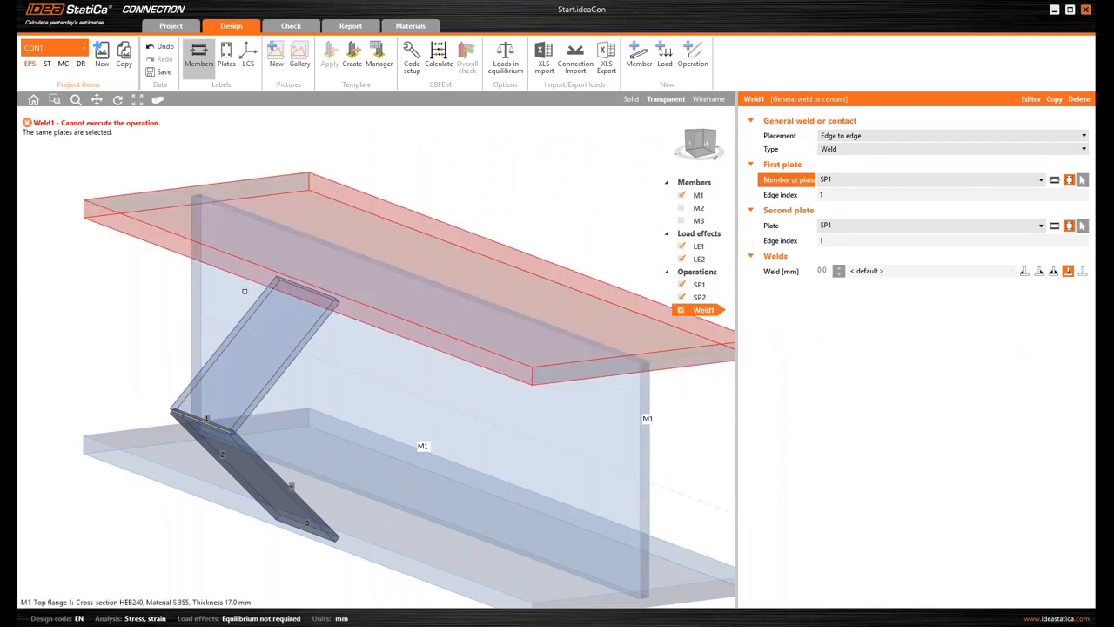
click(292, 329)
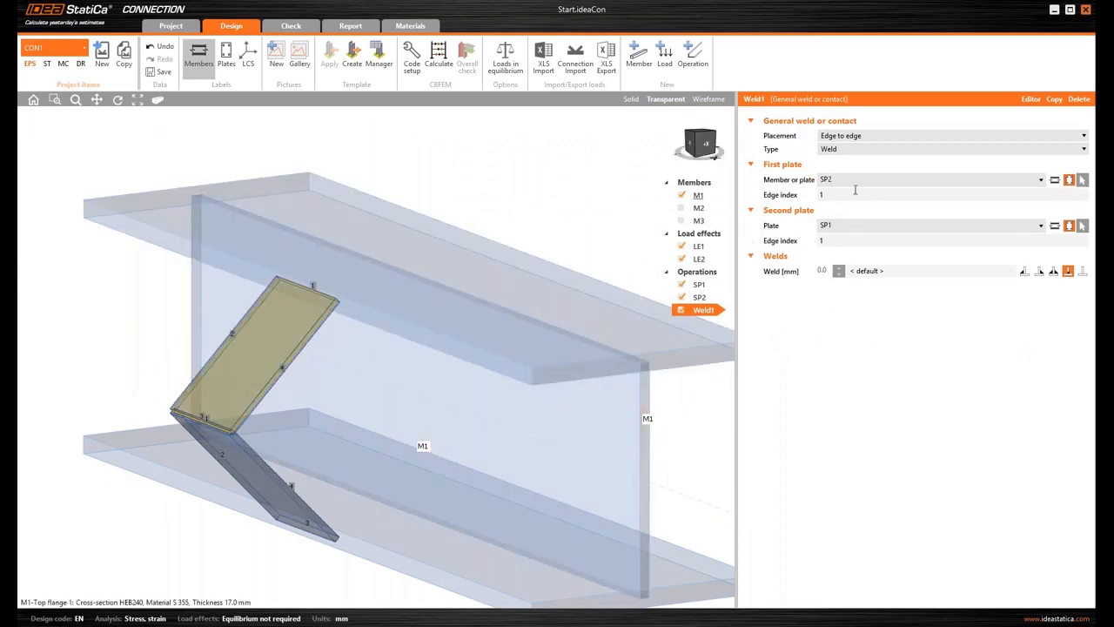
click(1055, 226)
click(920, 228)
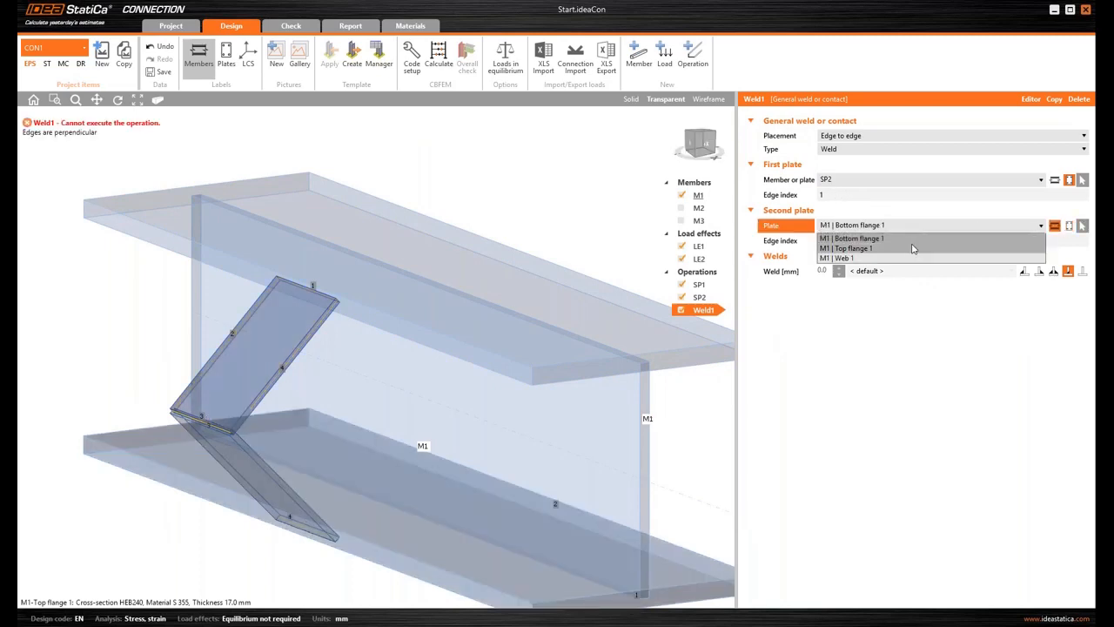
click(913, 252)
click(841, 239)
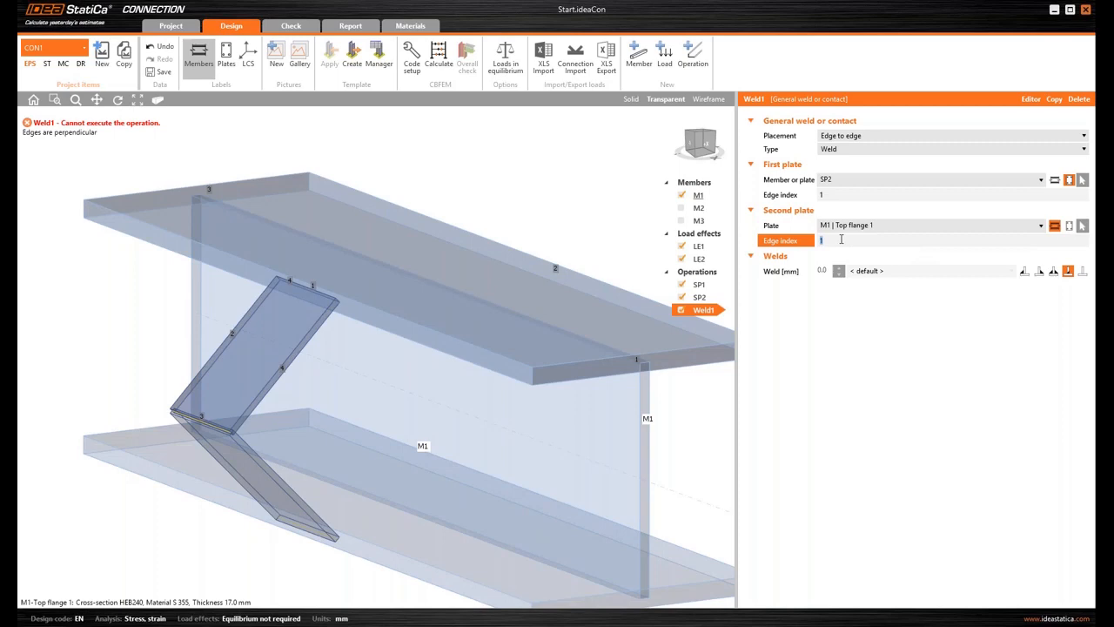
text(4)
key(Return)
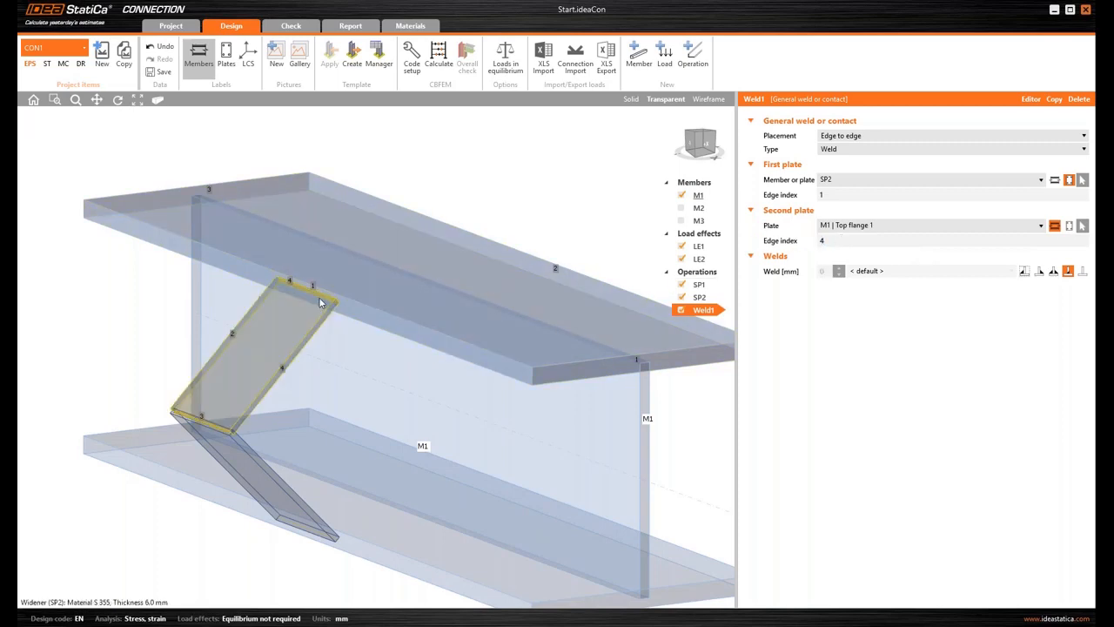
scroll(319, 297, up, 5)
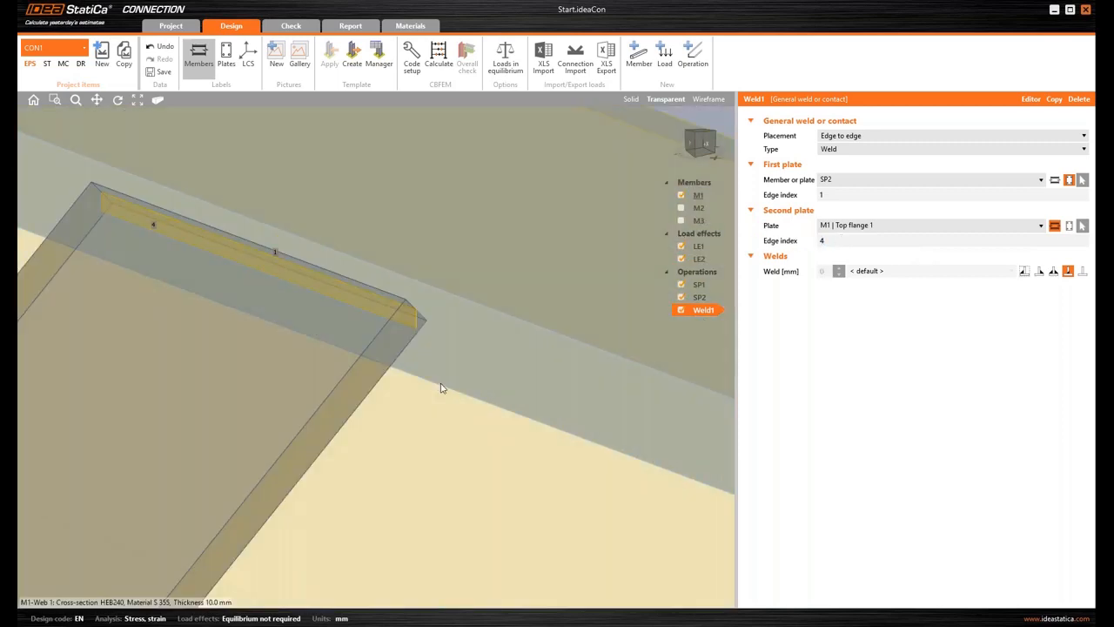
scroll(440, 384, down, 5)
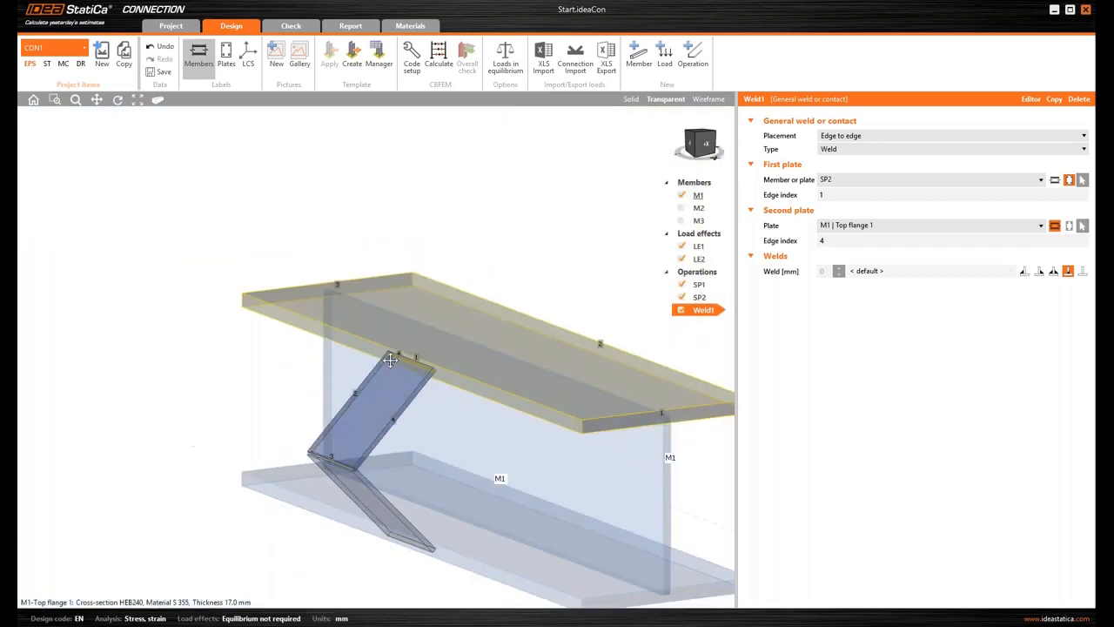
middle_drag(588, 207, 558, 218)
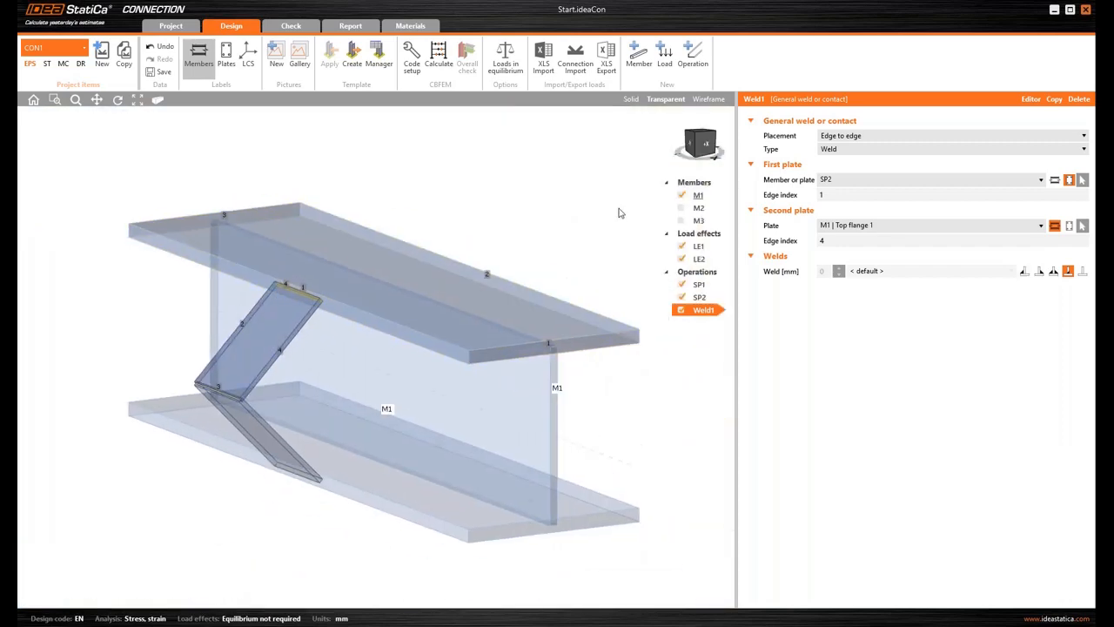
- Return to solid display and add a 6 mm thick stiffener to member M1, located at the rear only
click(631, 99)
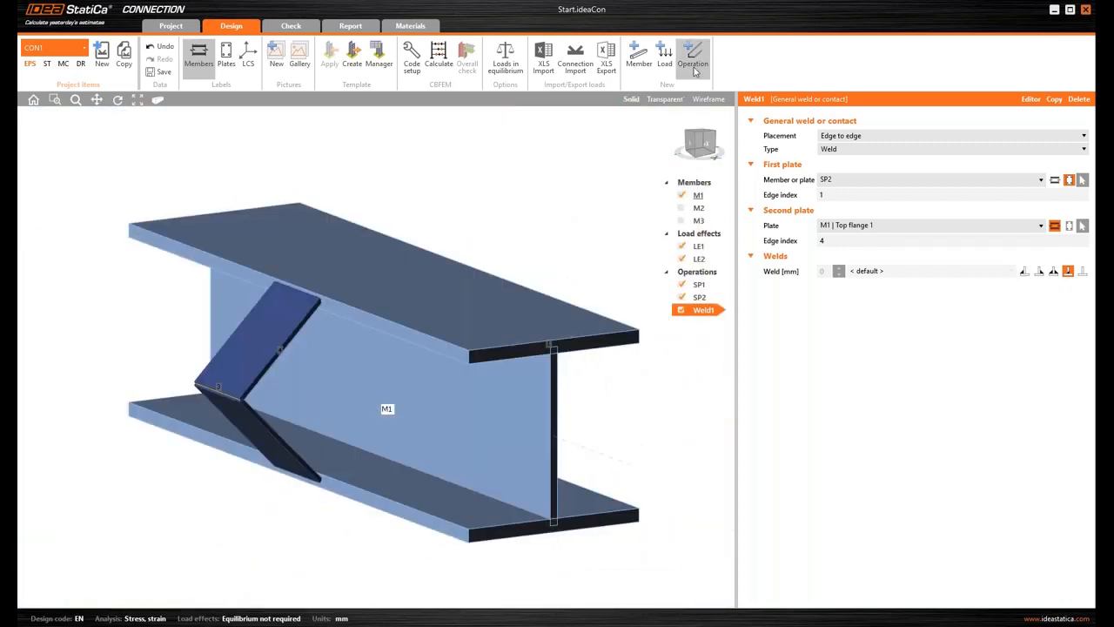
right_click(716, 273)
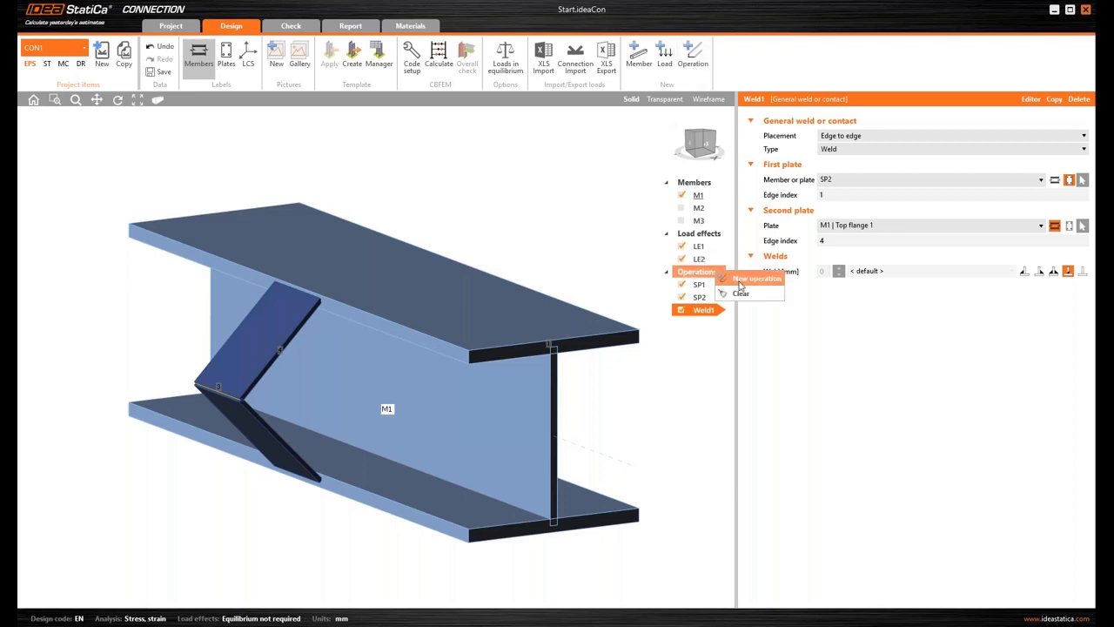
click(747, 280)
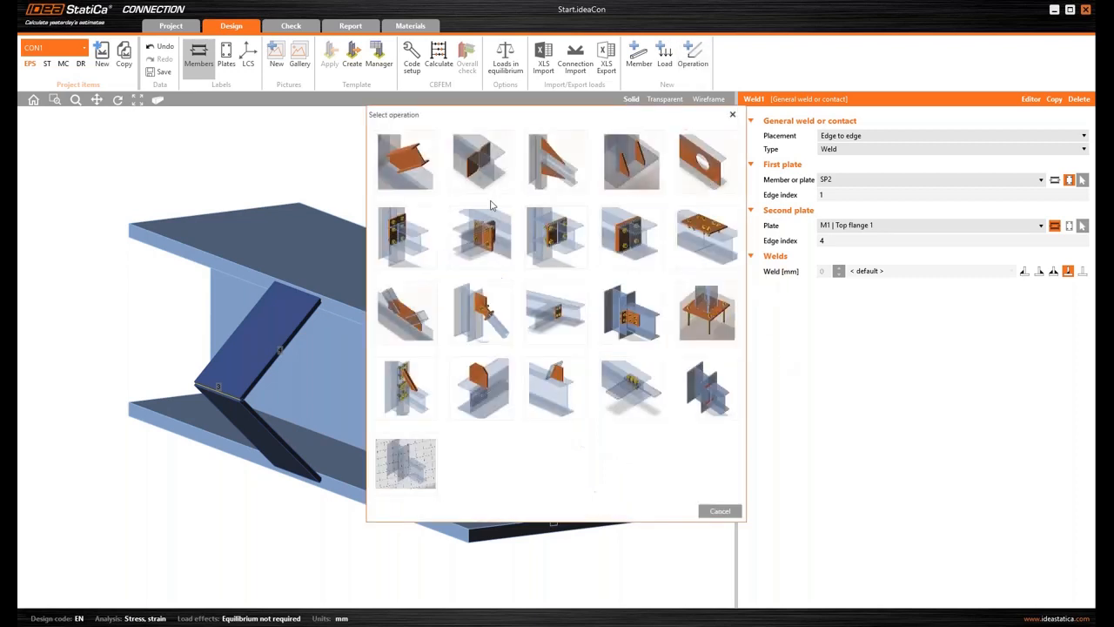
click(486, 180)
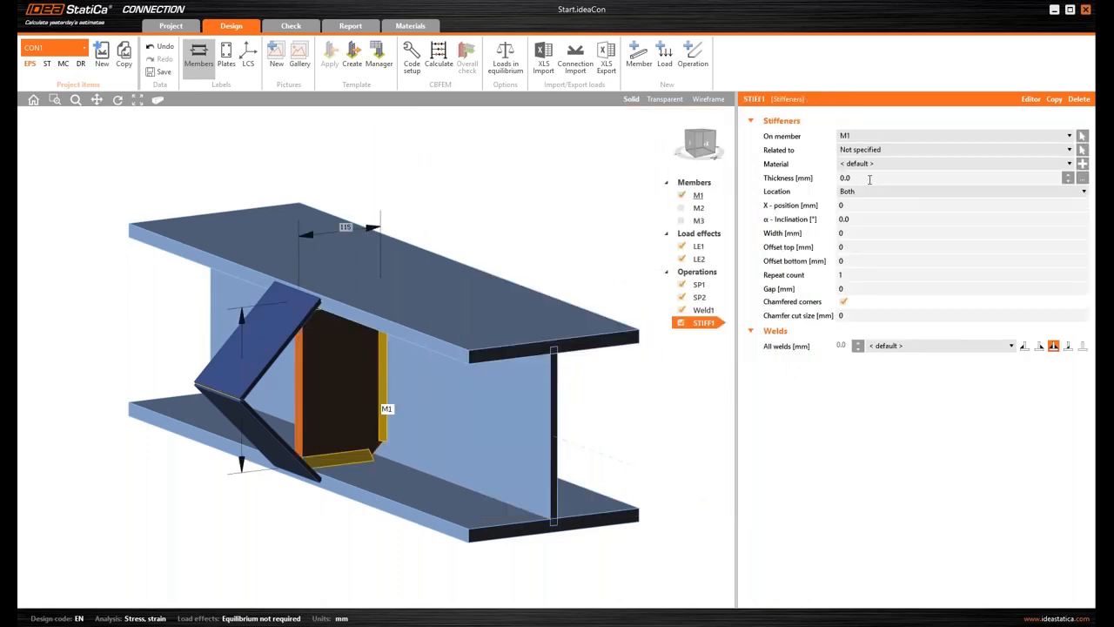
click(869, 178)
text(18)
scroll(870, 180, up, 3)
click(869, 191)
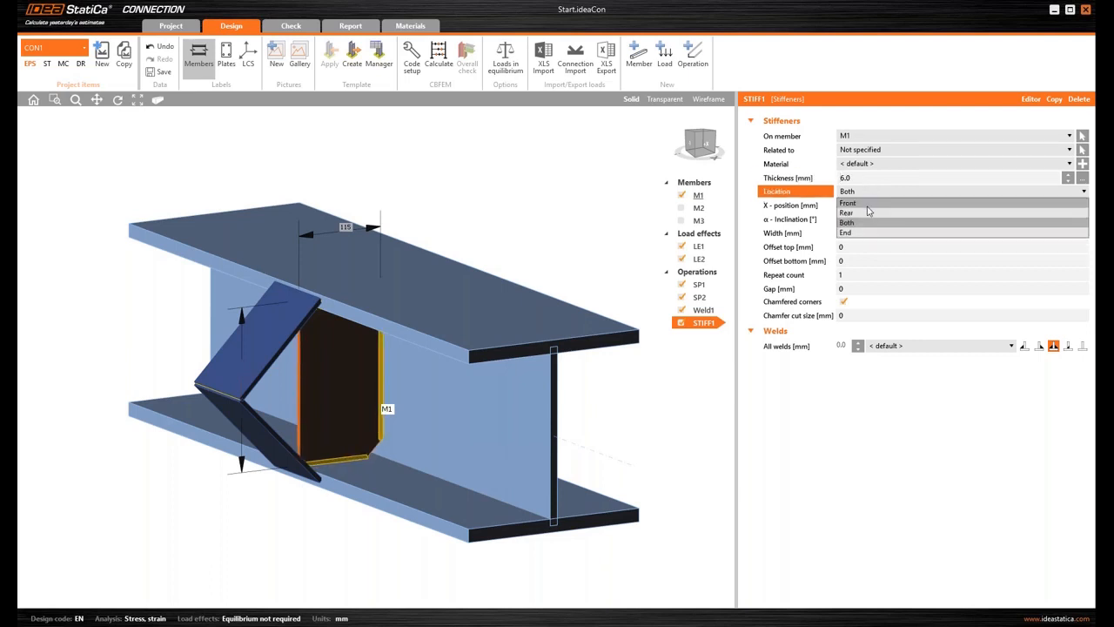
click(866, 218)
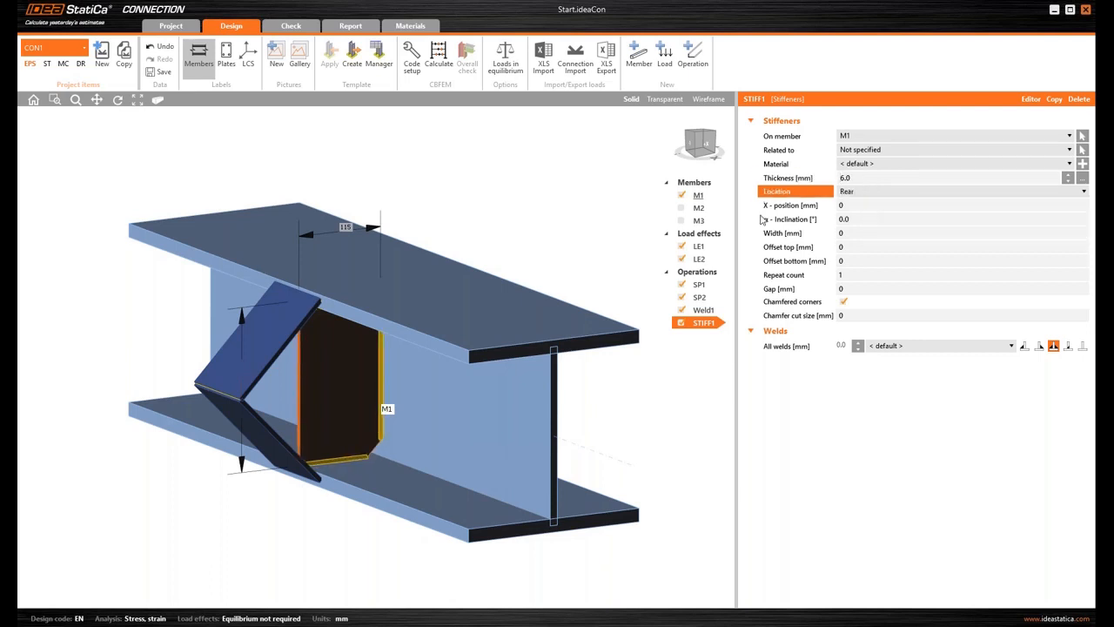
- View the stiffener along the beam axis and open it in the plate editor
click(707, 147)
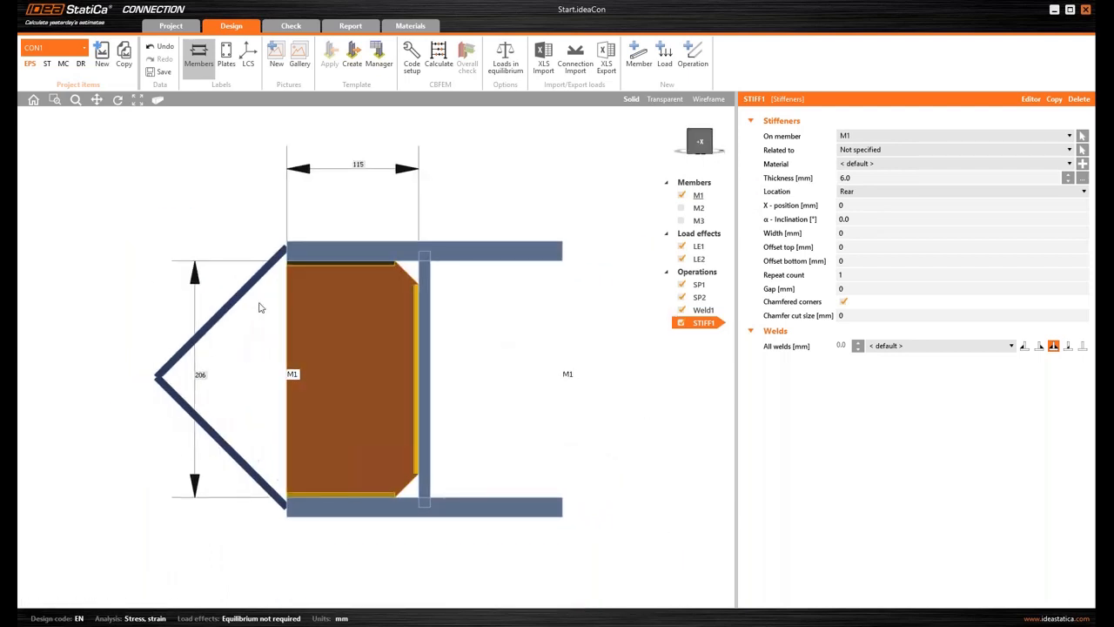
scroll(233, 416, down, 2)
middle_drag(235, 407, 254, 406)
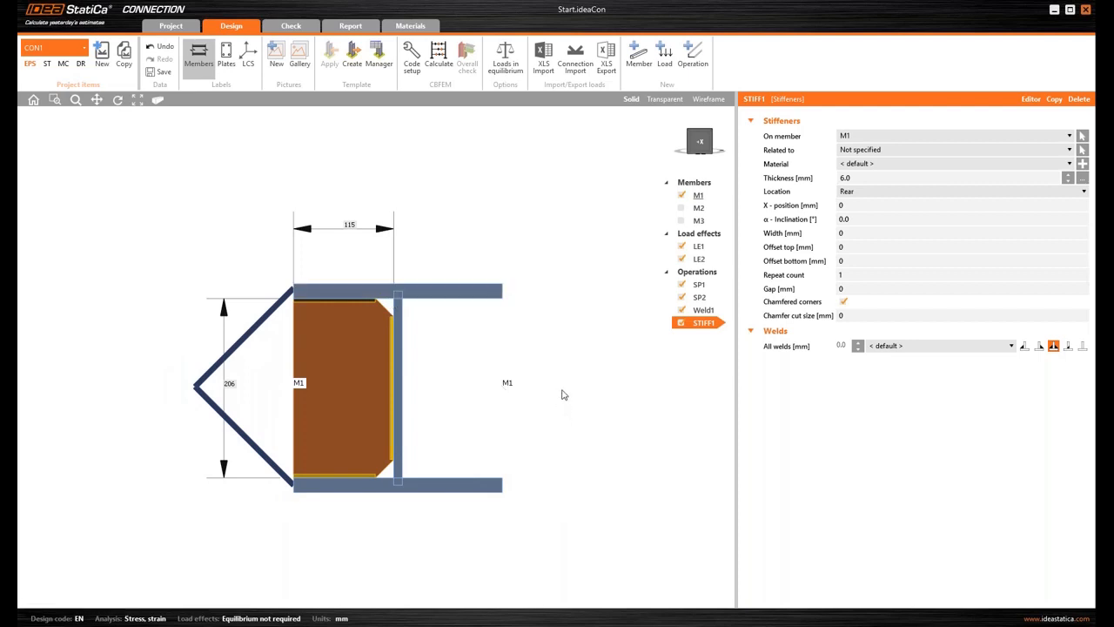
middle_drag(542, 351, 446, 346)
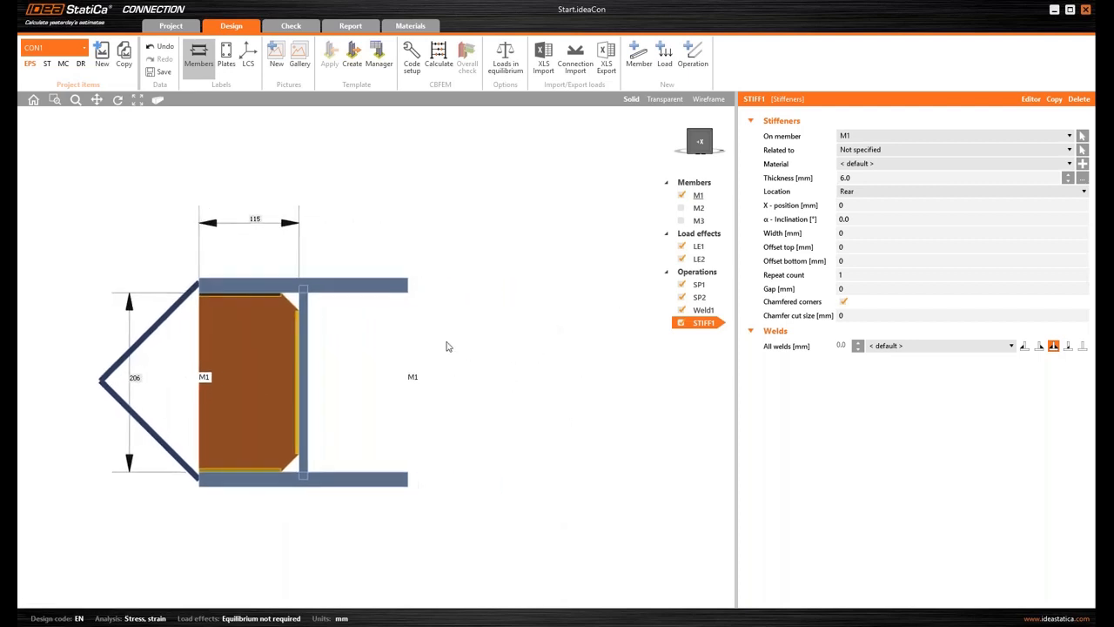
click(1031, 99)
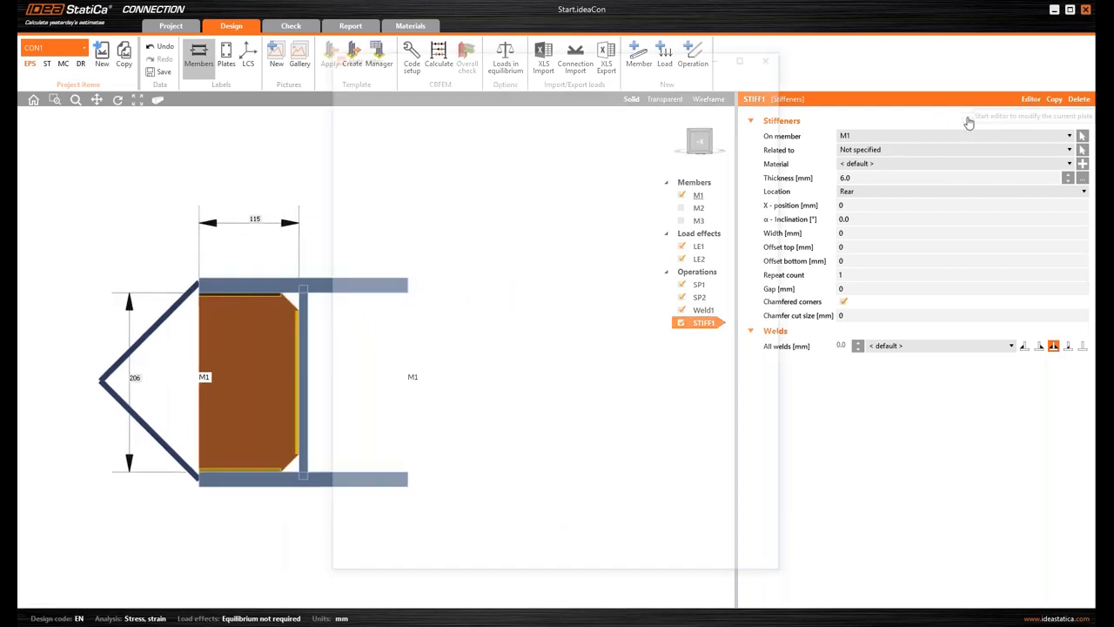
drag(618, 63, 725, 62)
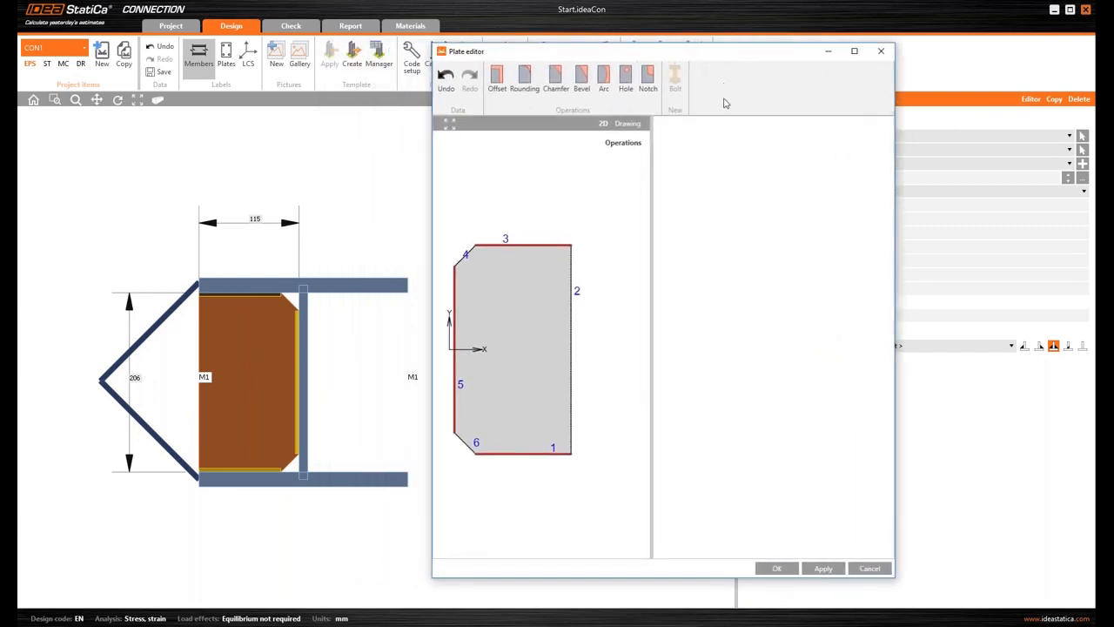
- Add an offset to the stiffener plate that applies only to edge 2 instead of the whole outline
click(497, 79)
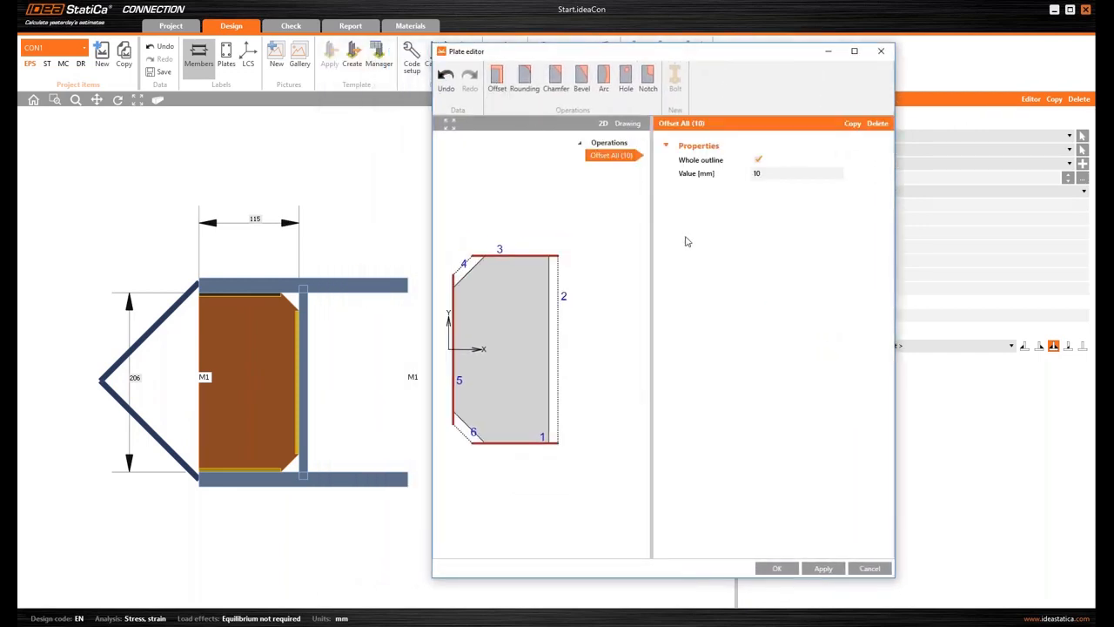
click(758, 160)
click(763, 188)
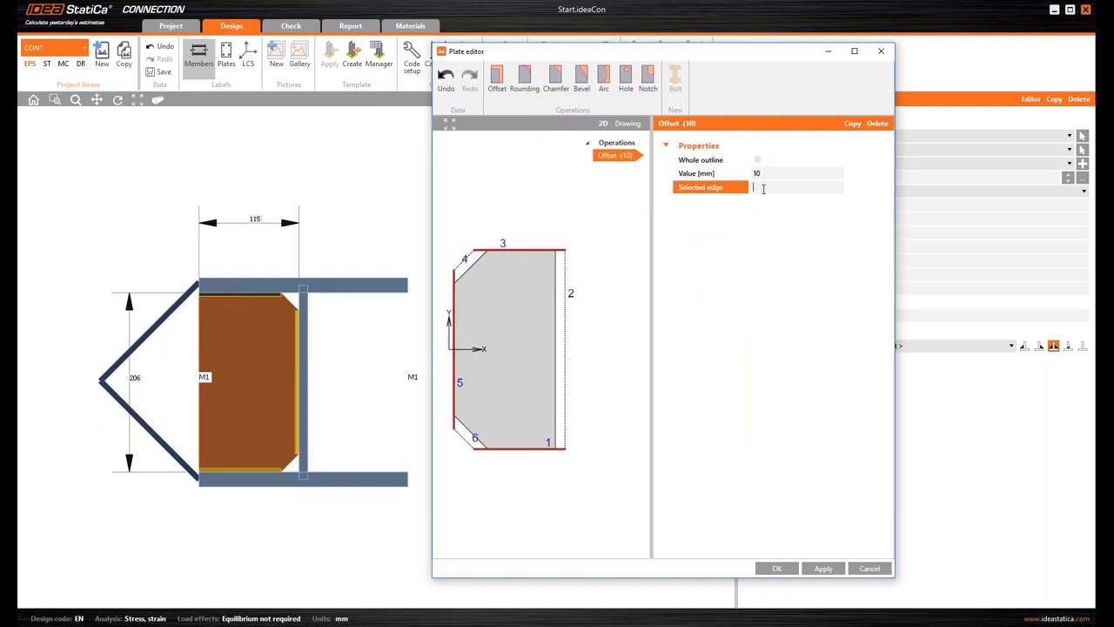
text(2)
key(Return)
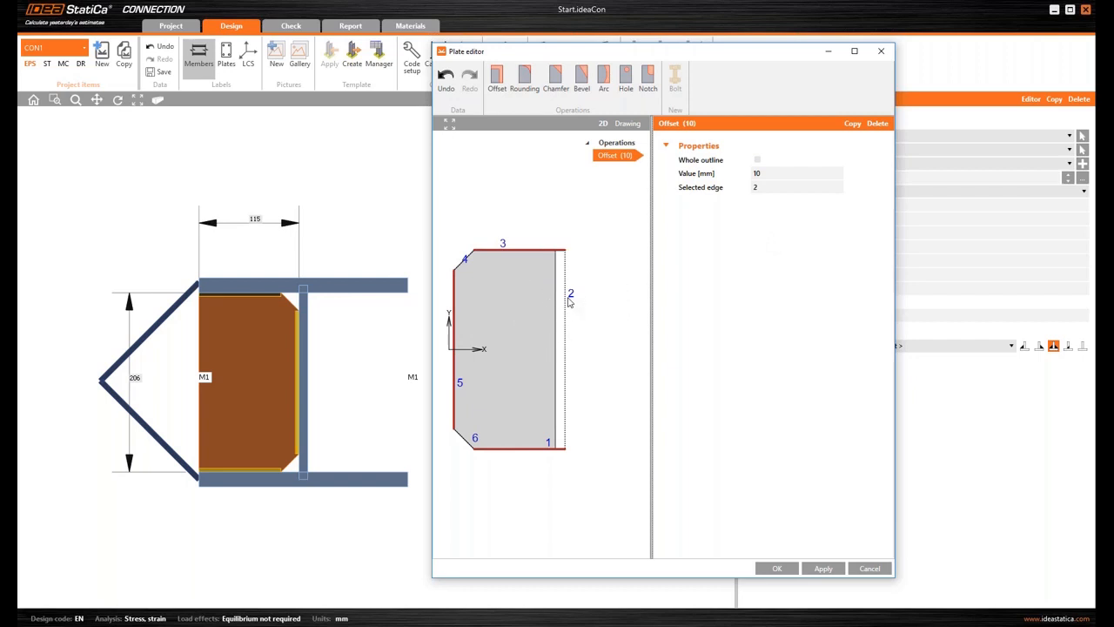
- Set the edge 2 offset of the stiffener plate to -200 mm and apply it to the model
click(777, 172)
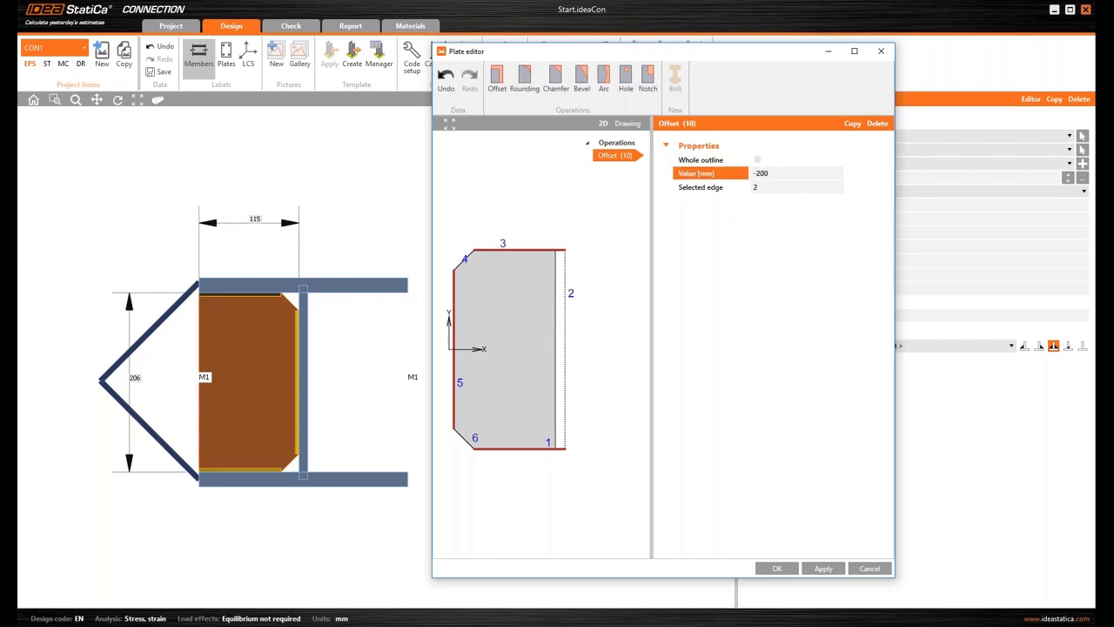
key(Tab)
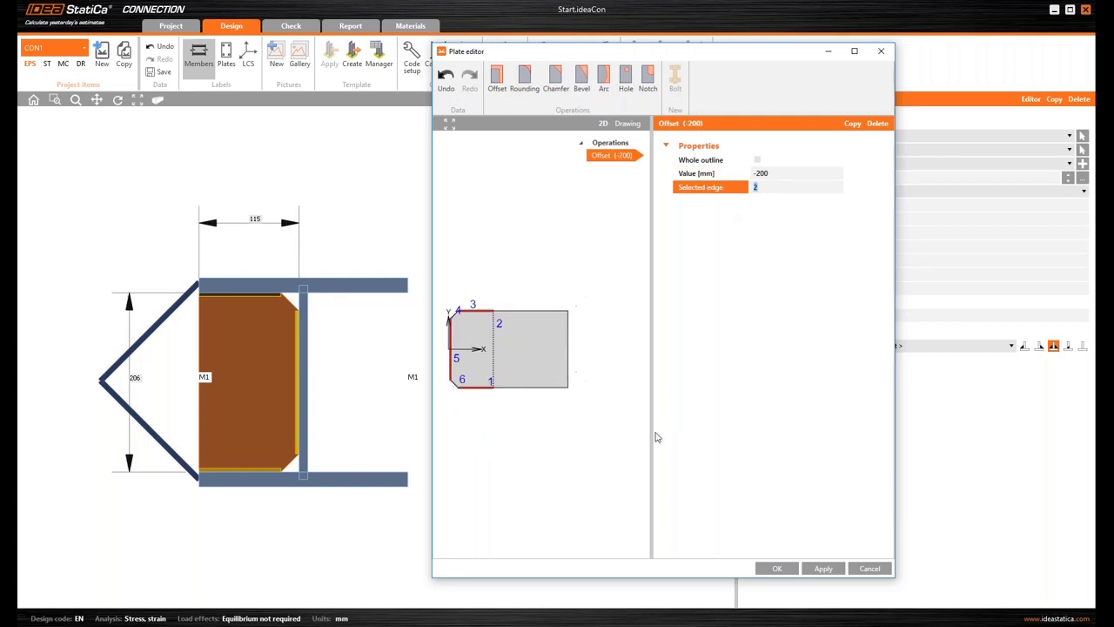
click(818, 567)
click(768, 570)
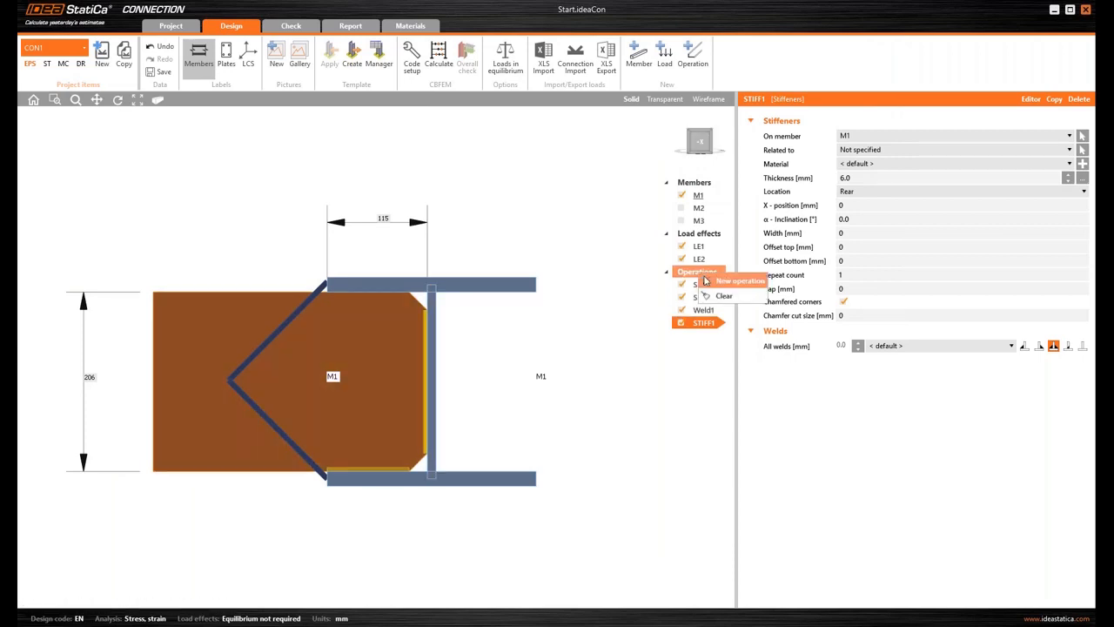
- Add a plate cut that trims stiffener STIFF1 by plate SP1, with double-sided fillet welds along the cut
click(703, 306)
click(569, 395)
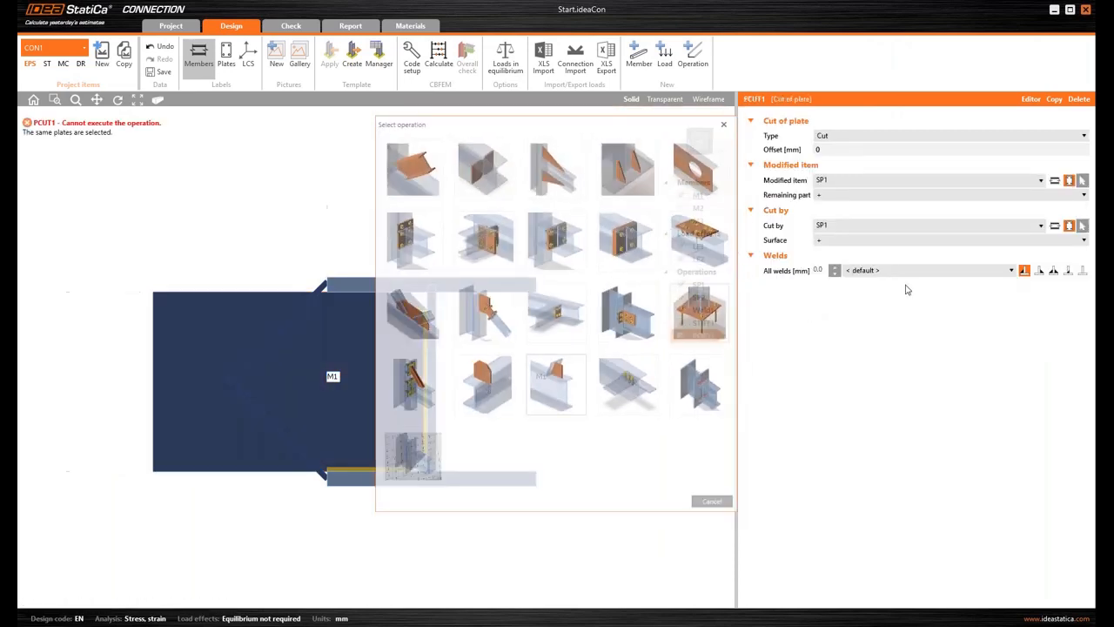
click(1082, 179)
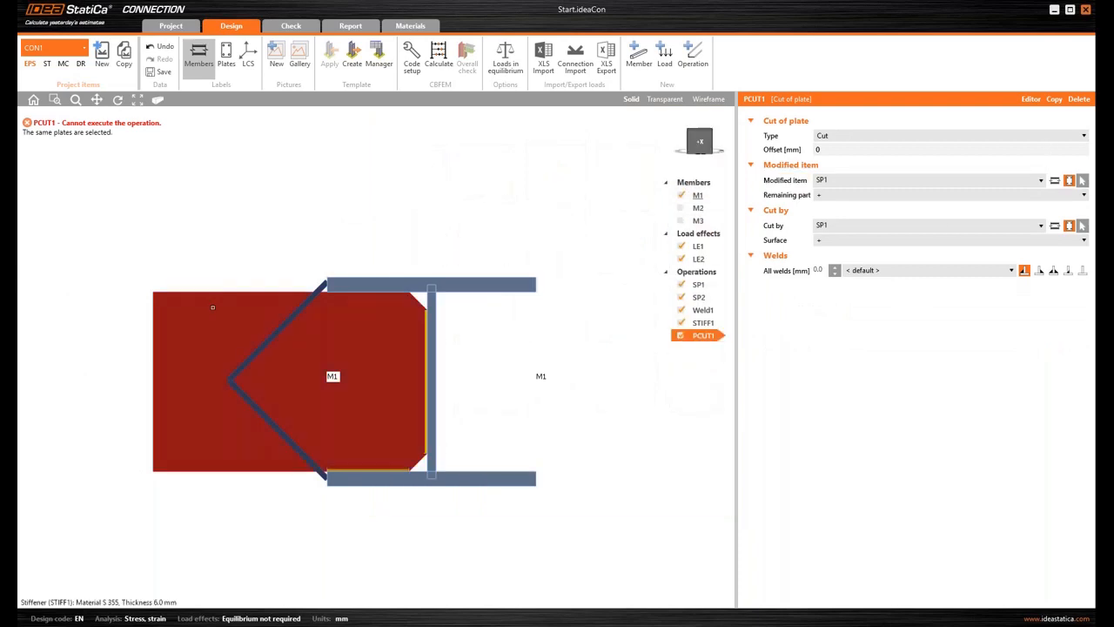
click(212, 306)
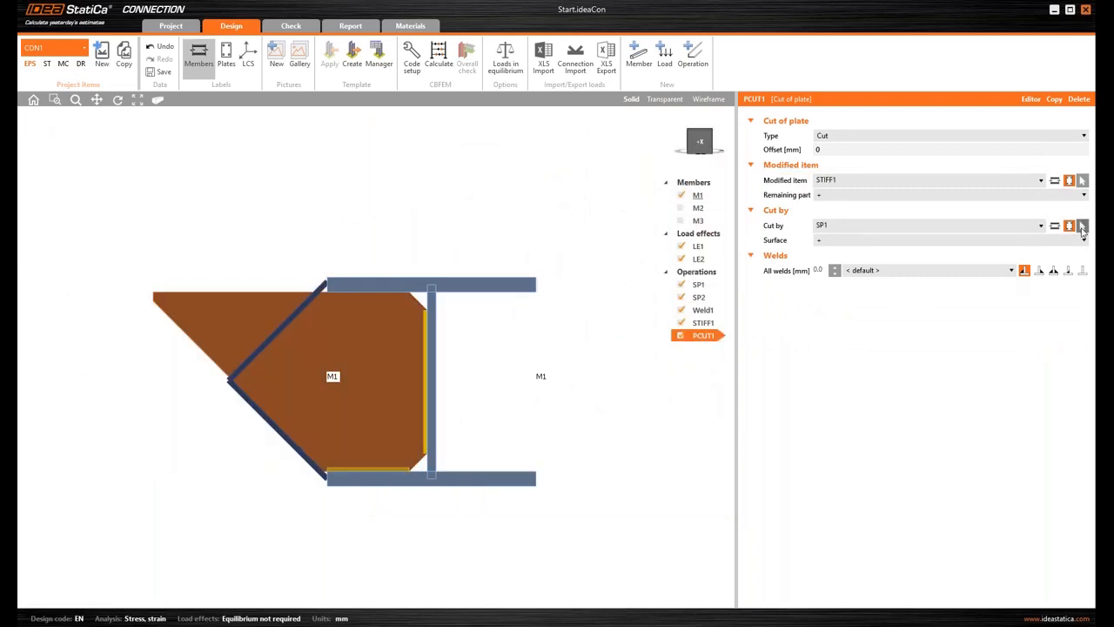
click(1053, 270)
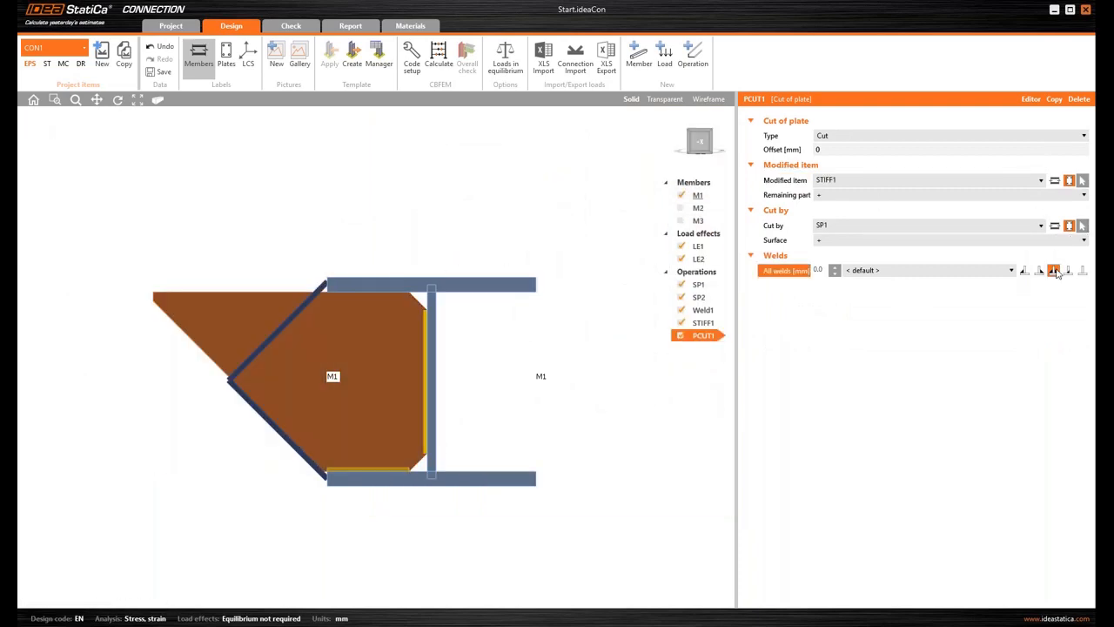
- Copy the plate cut and set the copy to trim stiffener STIFF1 by plate SP2
right_click(710, 339)
click(733, 346)
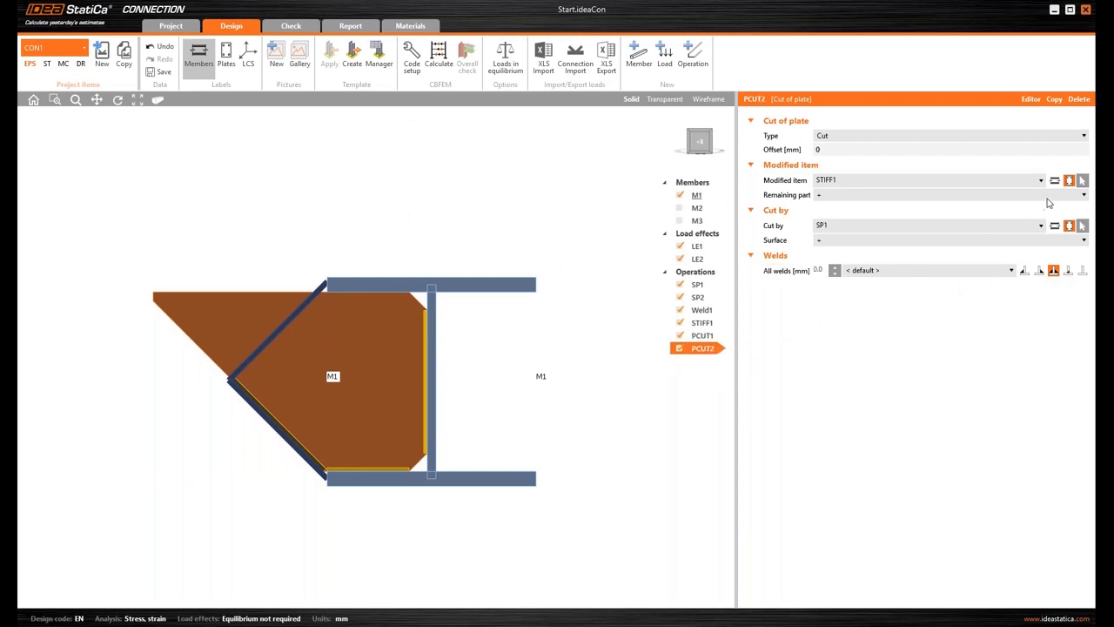
click(1082, 224)
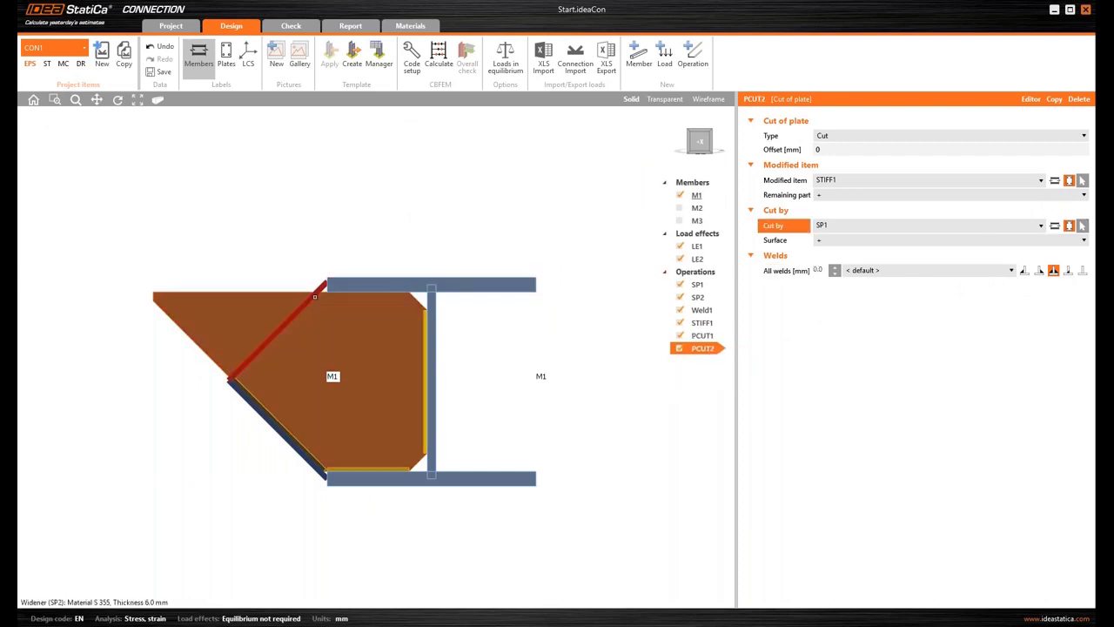
click(315, 293)
- Add a general weld with edge 4 of stiffener STIFF1 as its first plate, using the transparent display to identify the edge
right_drag(333, 373, 395, 350)
click(355, 293)
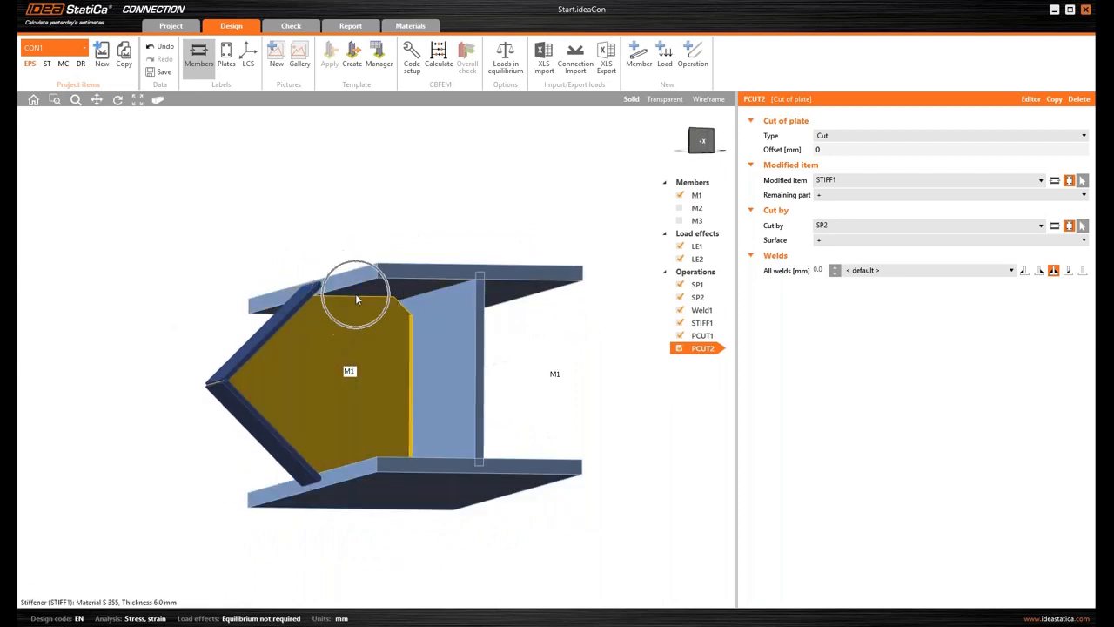
click(693, 54)
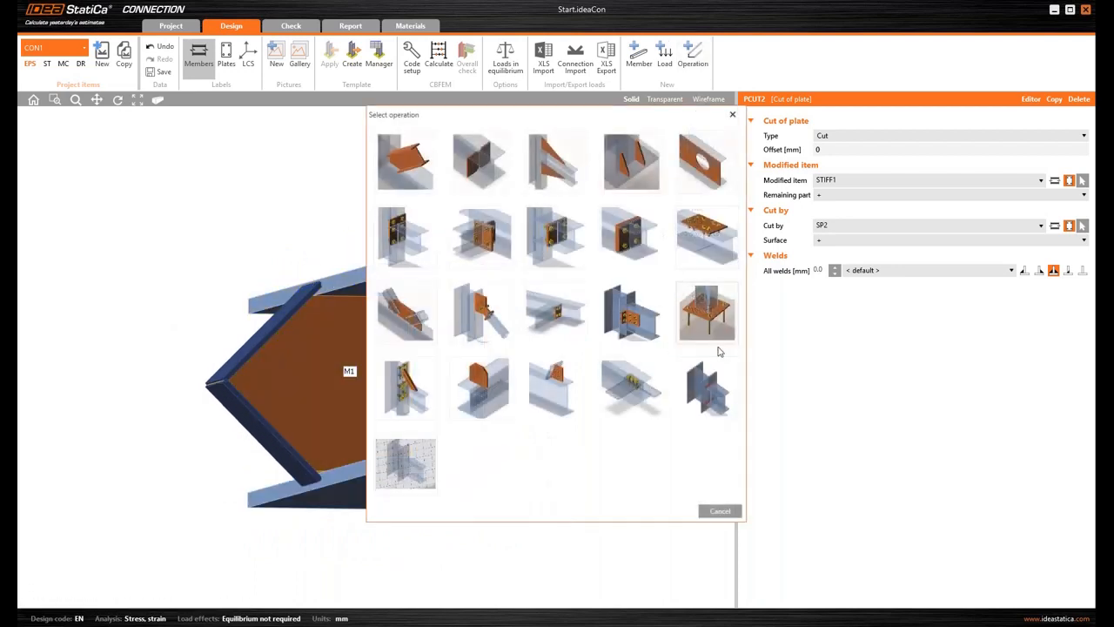
click(718, 396)
click(1082, 179)
click(444, 366)
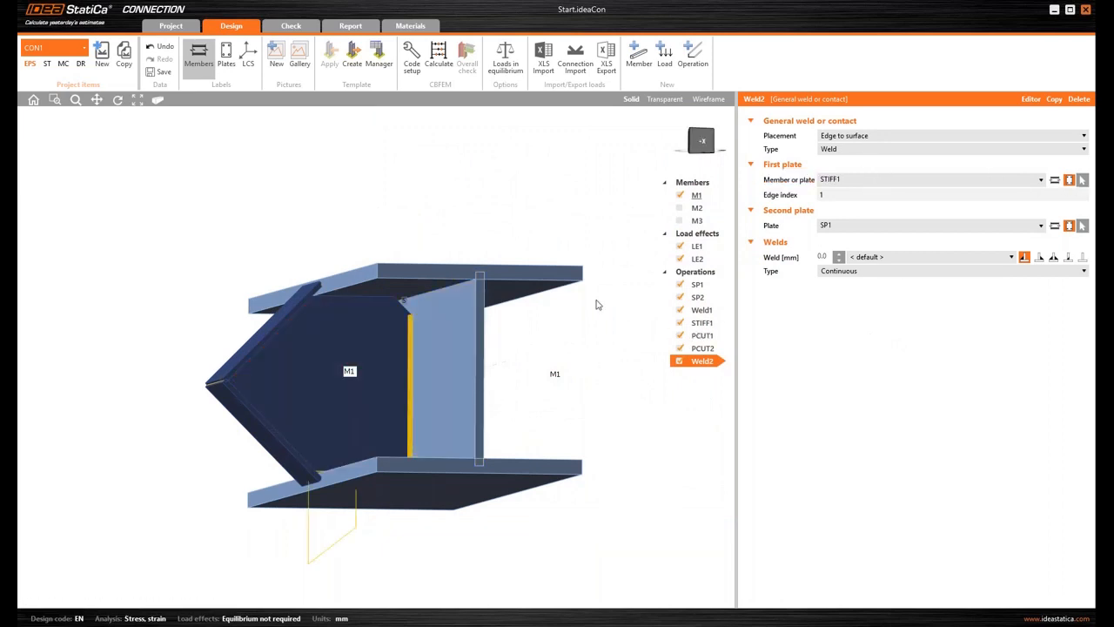
click(665, 99)
click(863, 194)
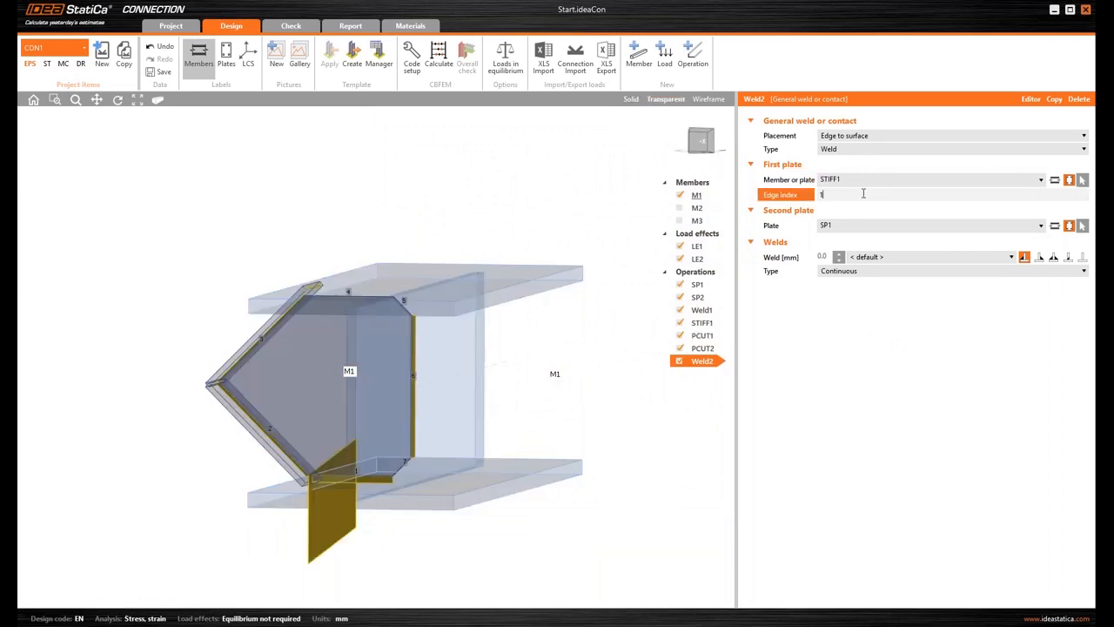
text(4)
key(Tab)
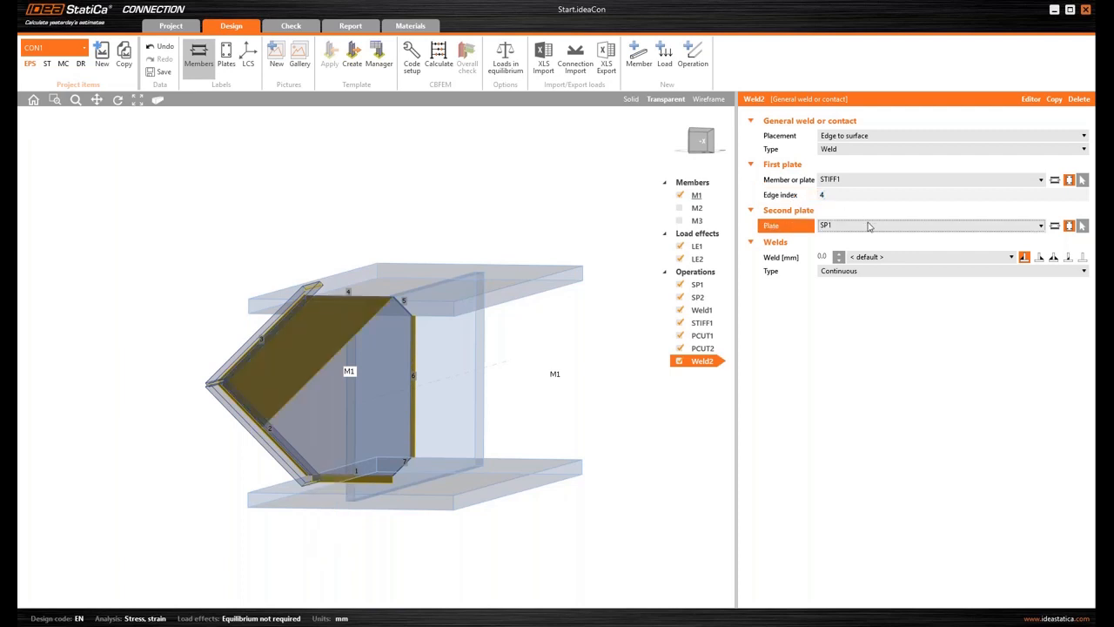
- Connect the weld to member M1's top flange 1, make it a double-sided fillet, and return to solid display
click(941, 226)
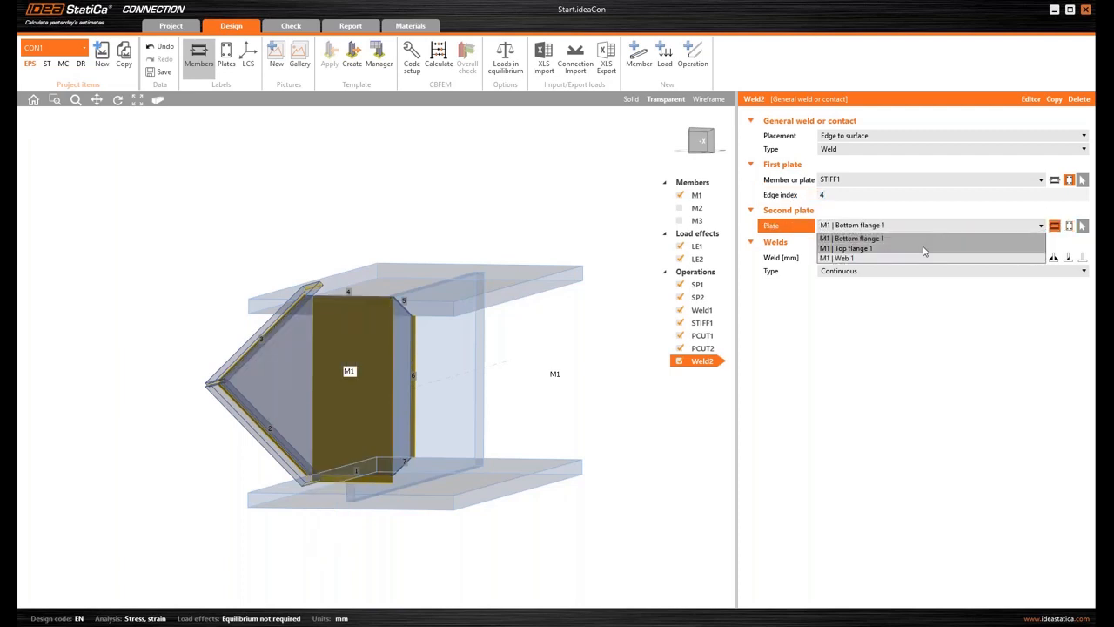
click(925, 250)
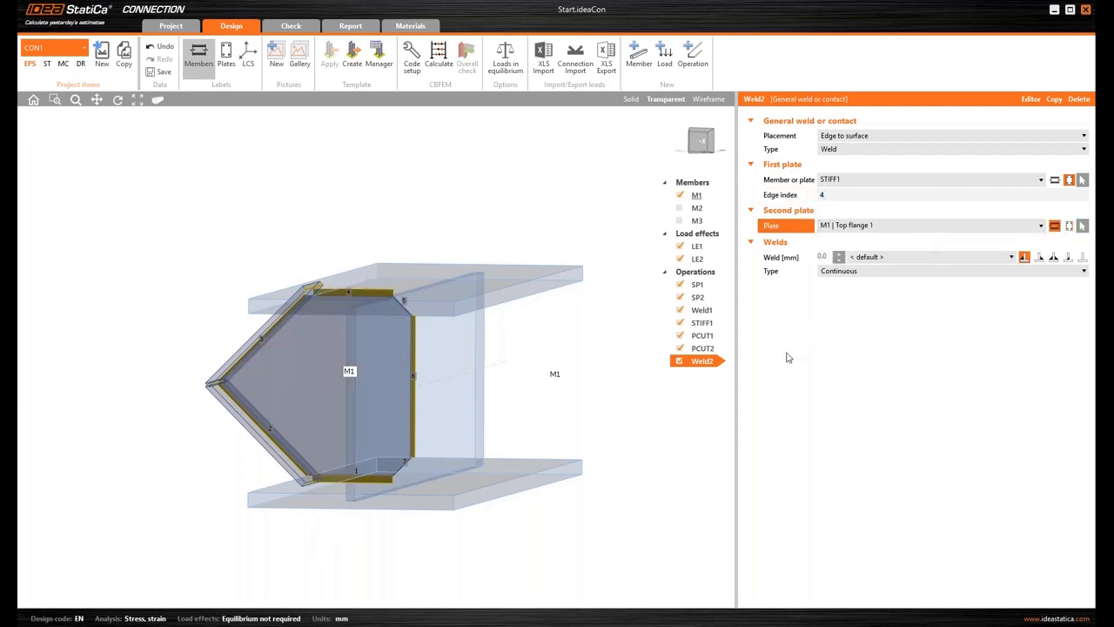
click(632, 100)
click(1052, 258)
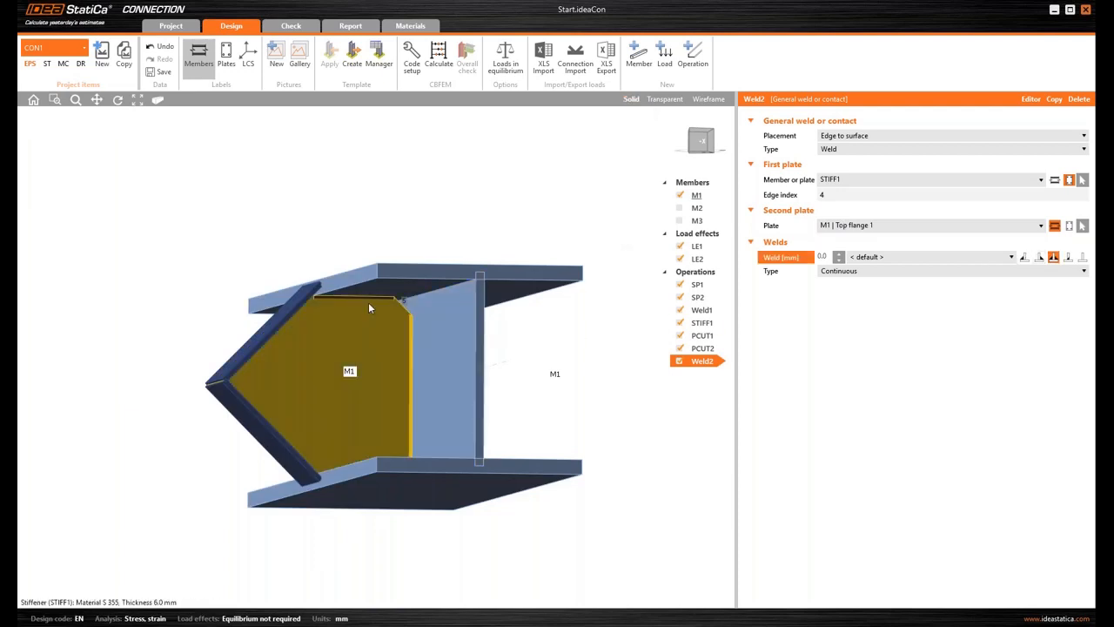
- Inspect the welded stiffener from several angles and show members M2 and M3 again
scroll(329, 305, up, 2)
mouse_move(327, 310)
right_down()
mouse_move(323, 296)
mouse_move(316, 316)
mouse_move(336, 323)
right_up()
scroll(342, 339, down, 2)
middle_drag(342, 339, 390, 390)
right_drag(391, 389, 391, 373)
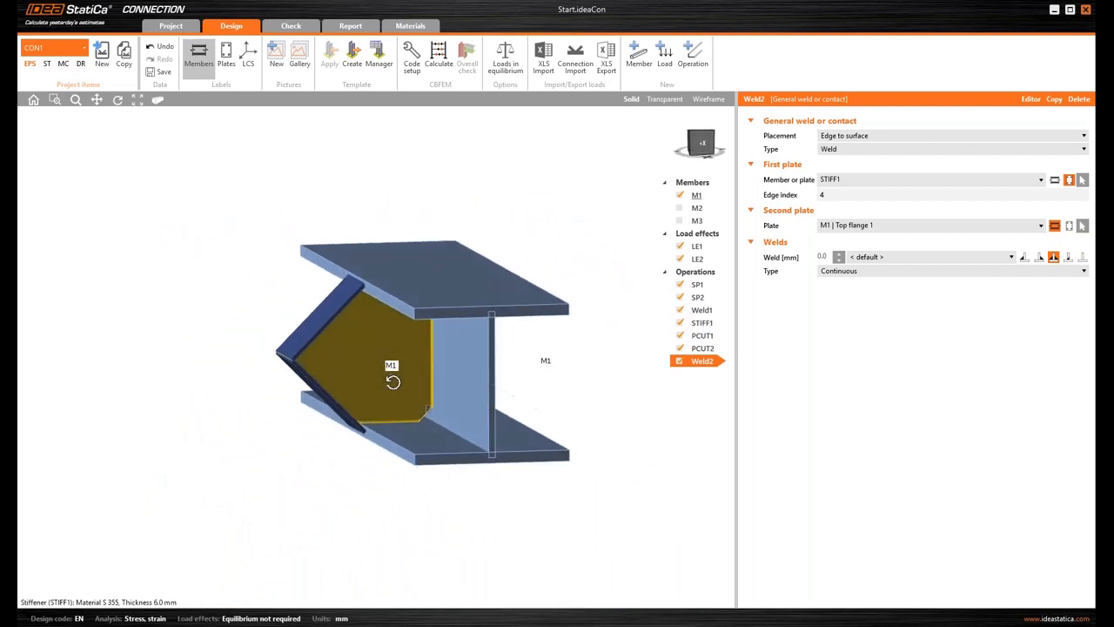
click(680, 208)
click(679, 220)
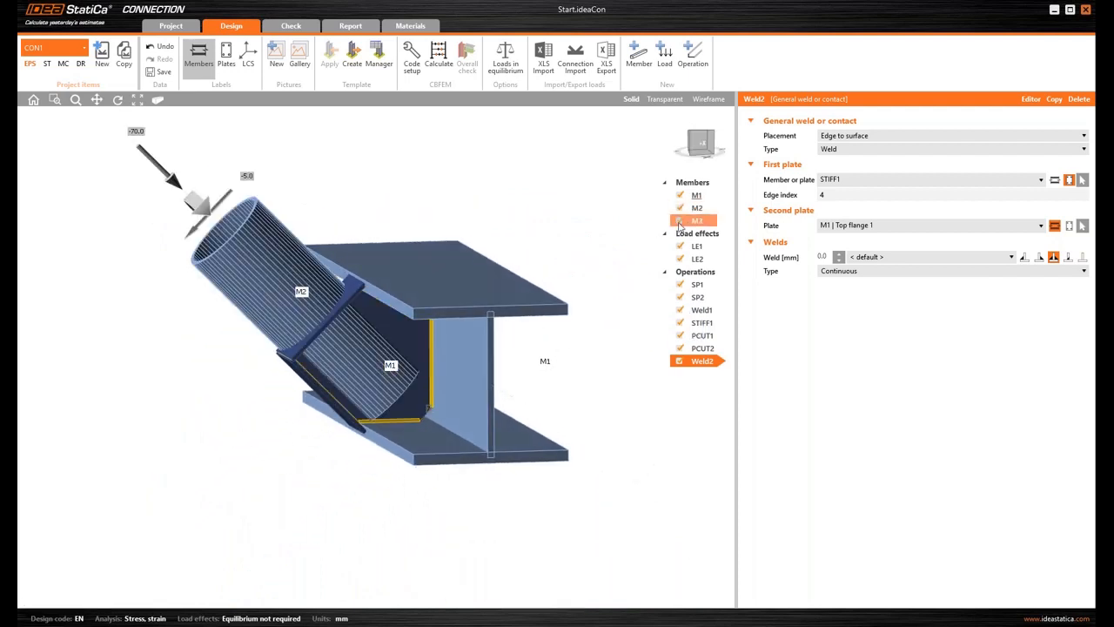
right_drag(363, 390, 202, 460)
right_drag(560, 216, 573, 246)
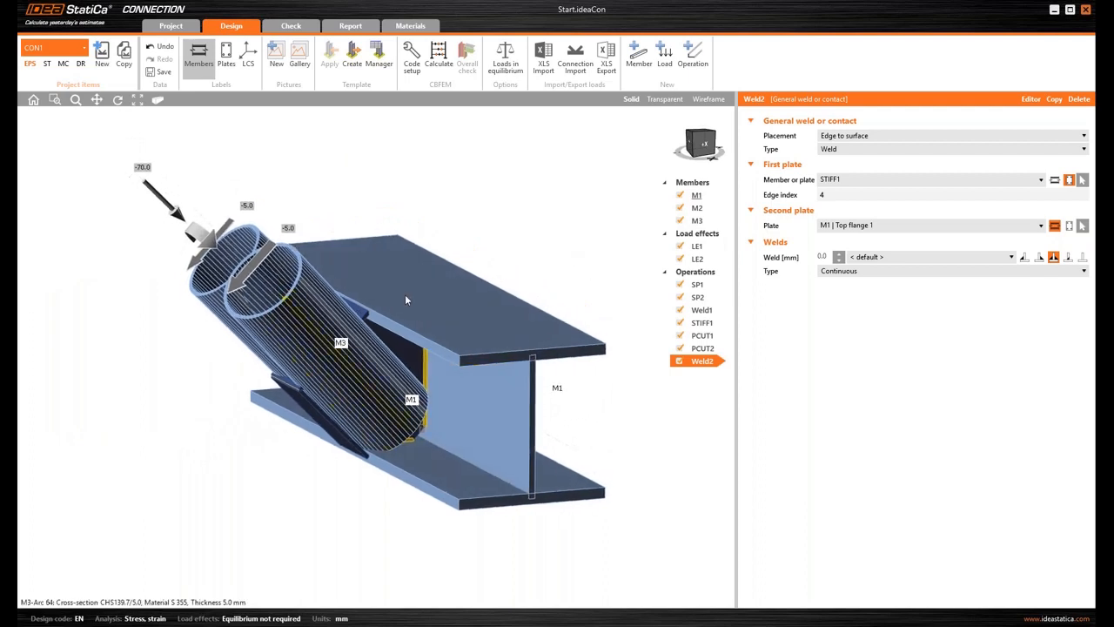
- Add a connecting plate operation to member M3 and set its connection type to Notched member
right_click(683, 271)
click(678, 279)
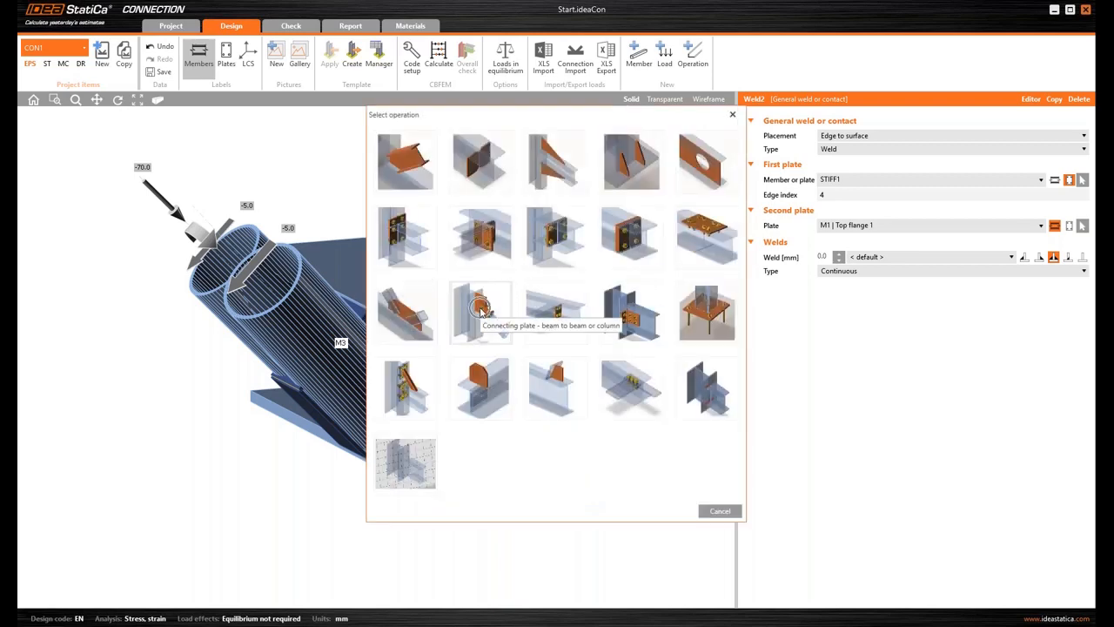
click(510, 308)
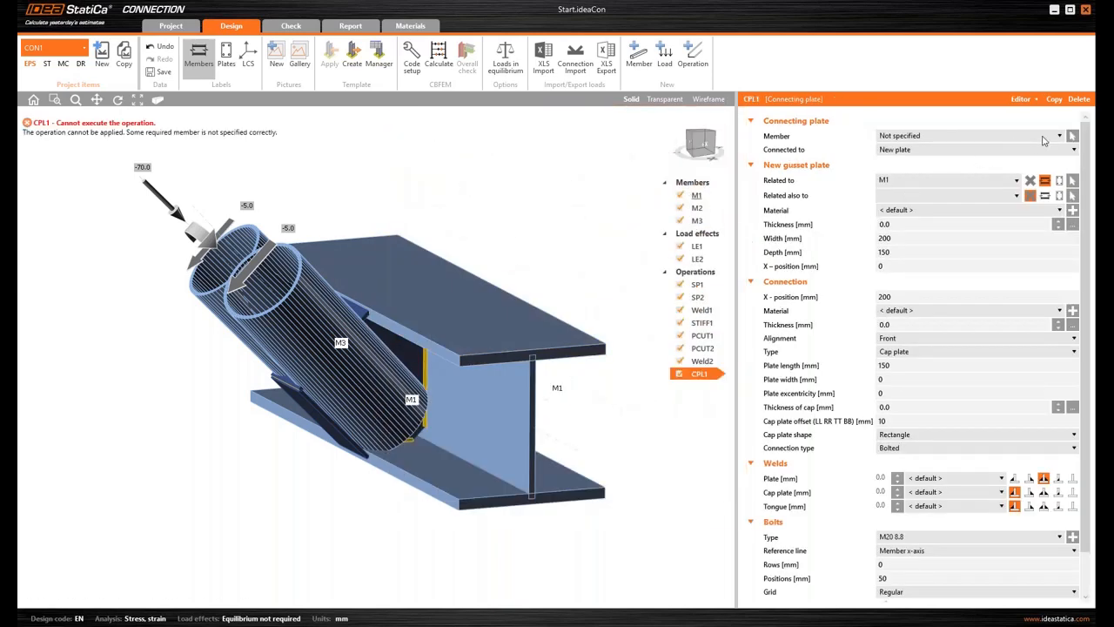
click(1073, 137)
click(338, 322)
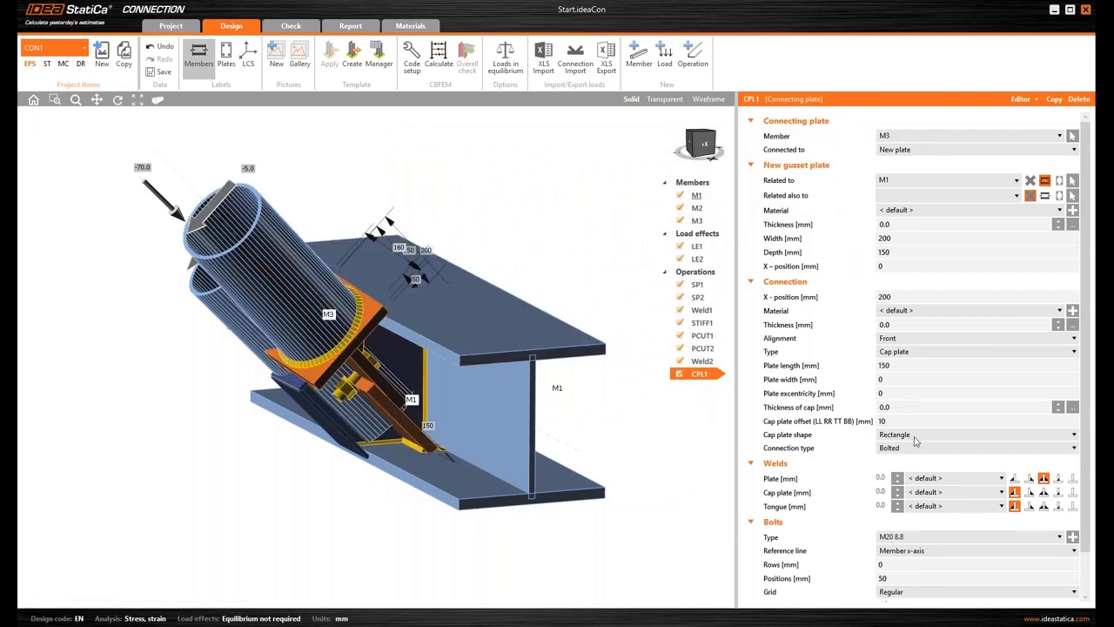
click(902, 353)
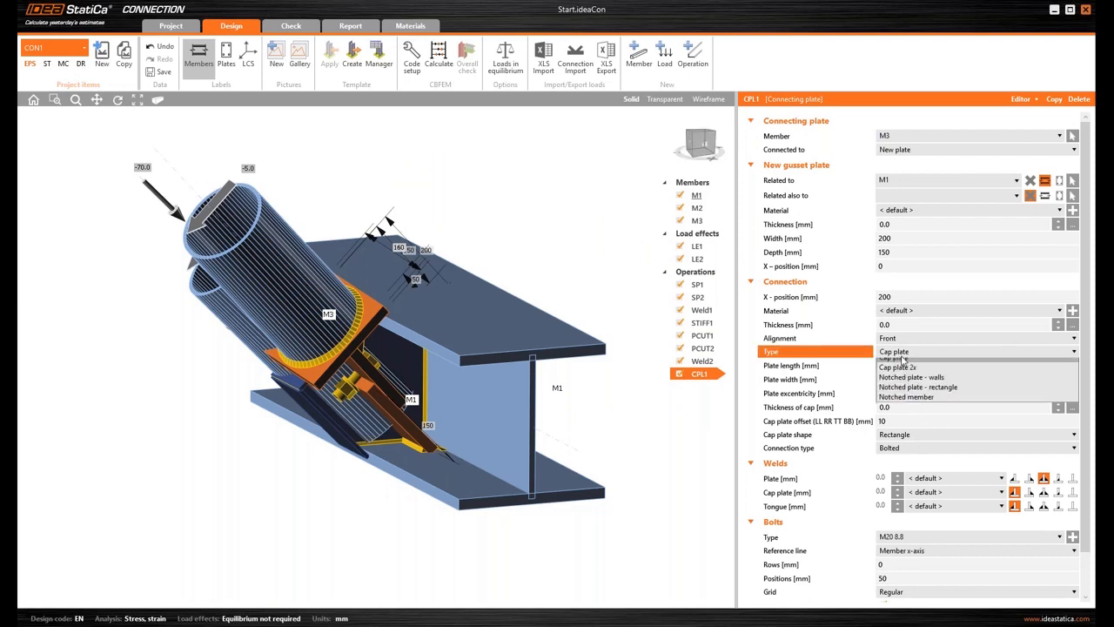
click(926, 403)
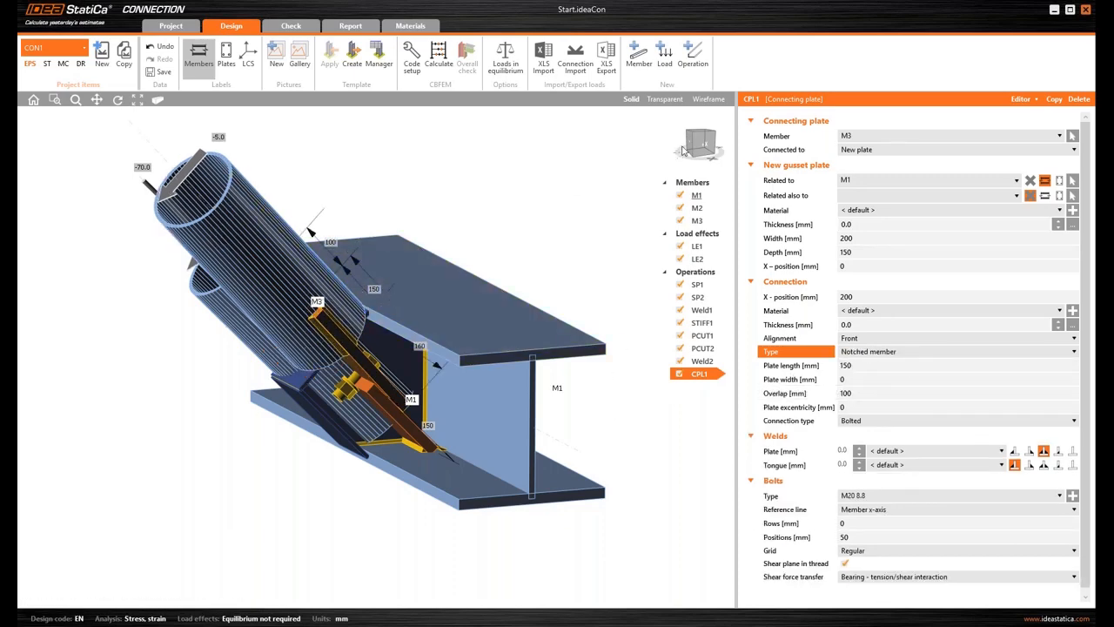
- View the connection facing the tube ends and display the members' local coordinate systems
click(693, 149)
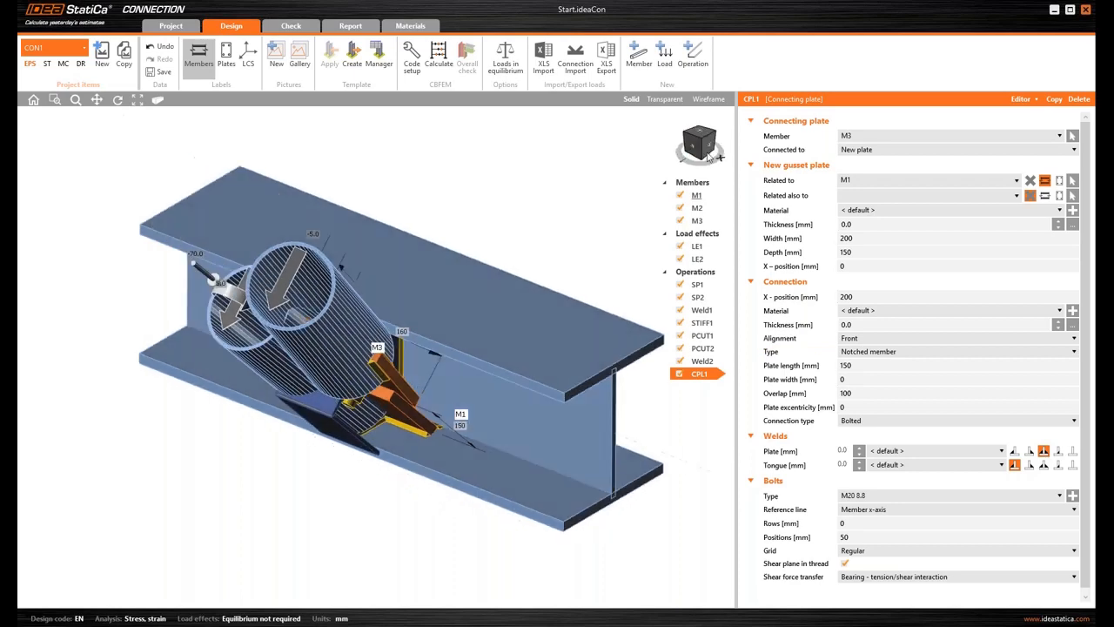
click(700, 143)
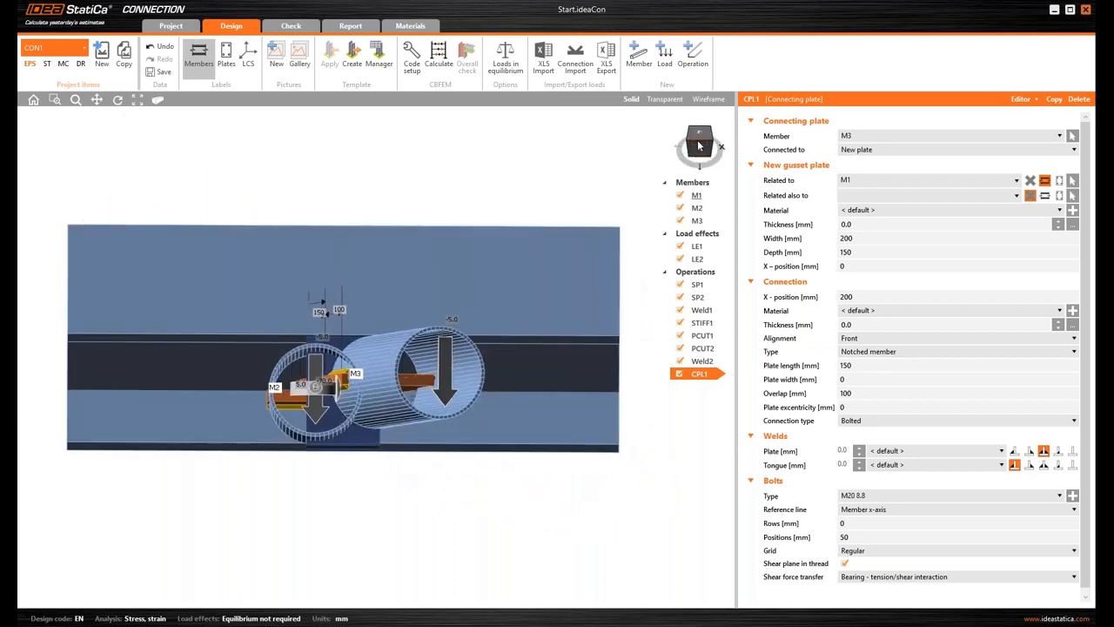
scroll(385, 514, up, 2)
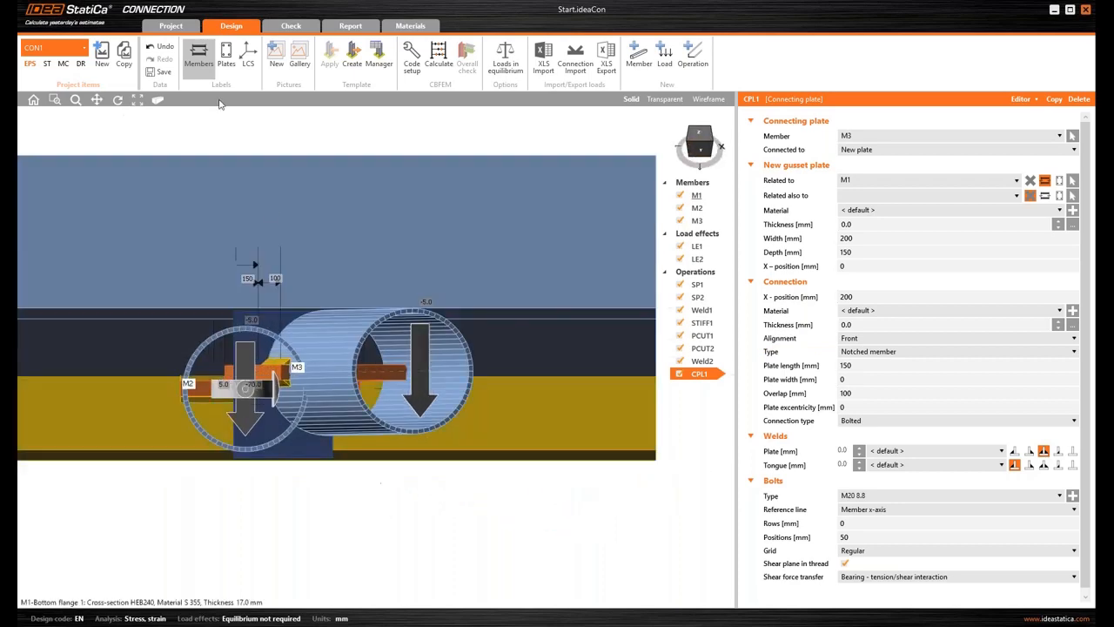
click(248, 61)
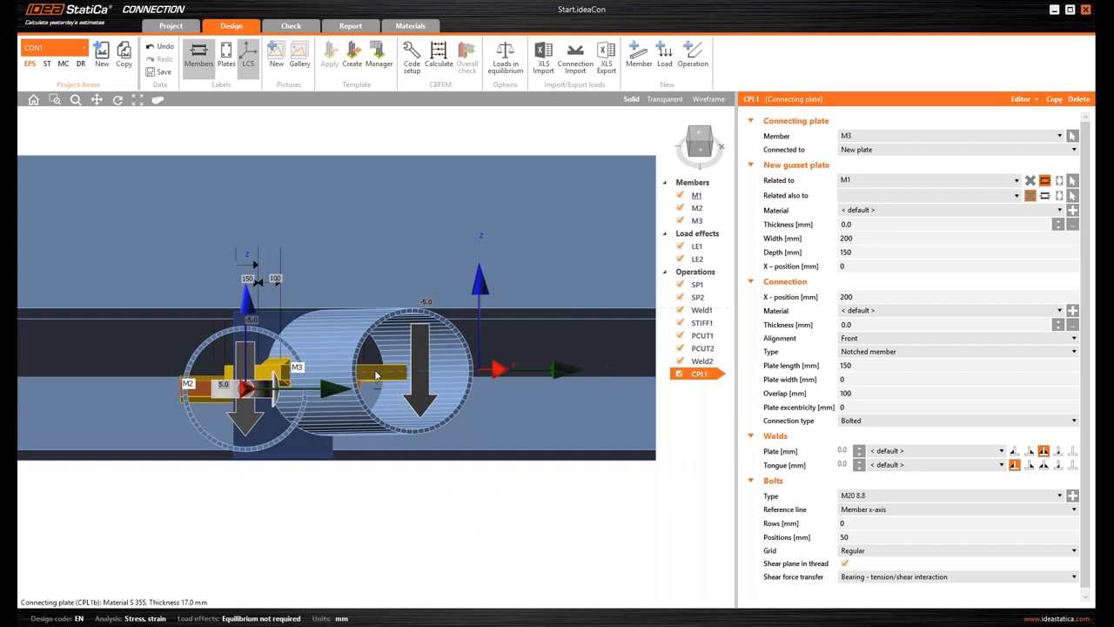
right_drag(377, 378, 447, 320)
scroll(447, 319, down, 3)
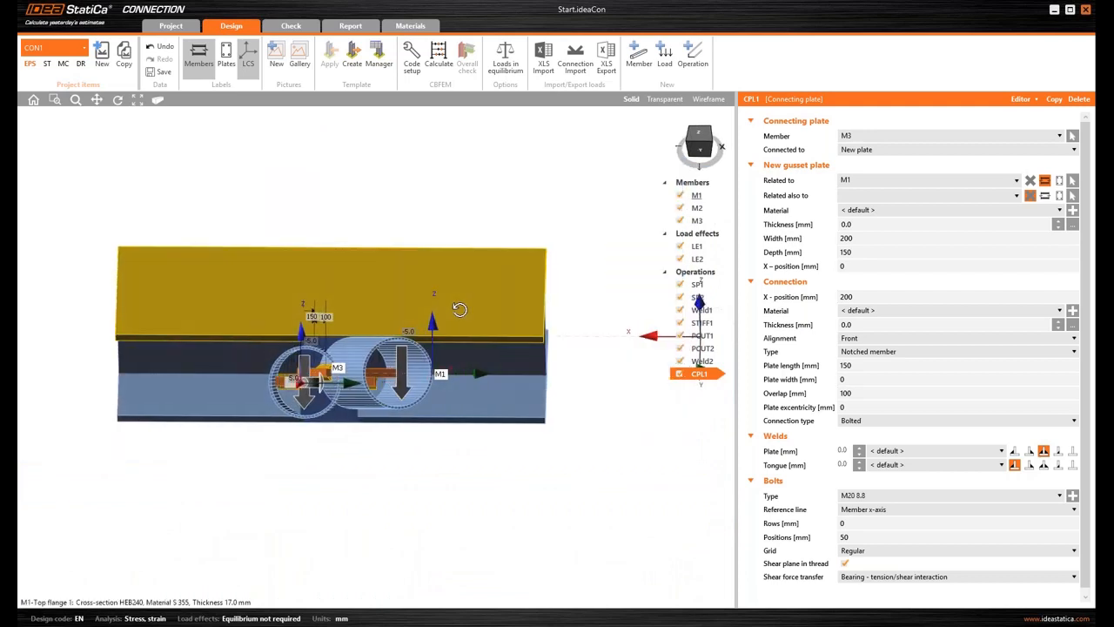
- Examine the connecting plate's orientation against the local axes of M1, the member its gusset plate is related to
click(862, 185)
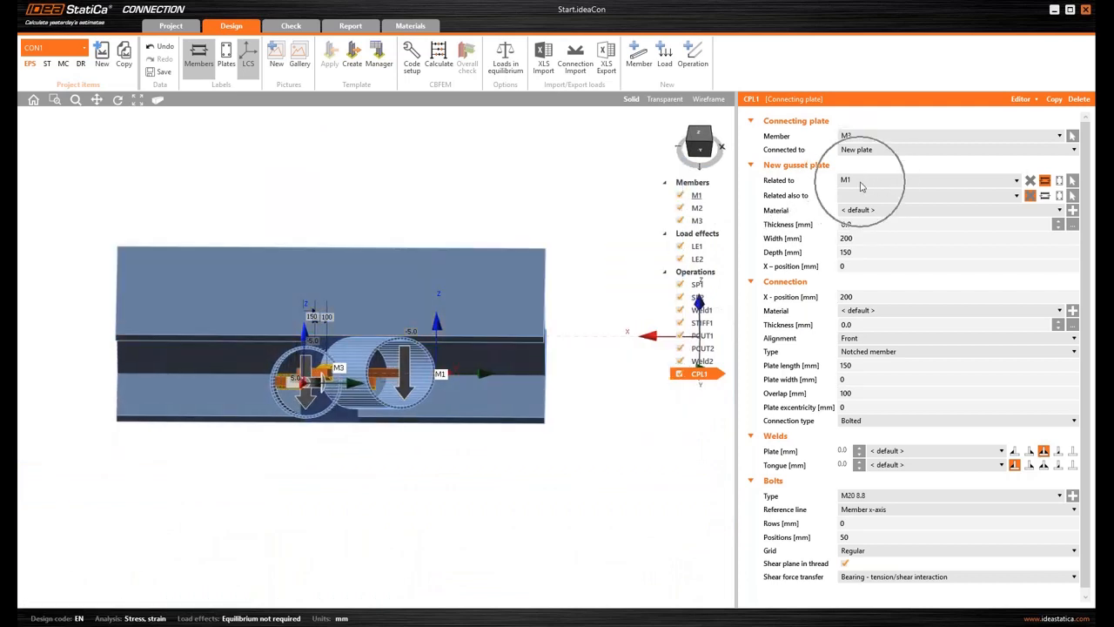
click(856, 182)
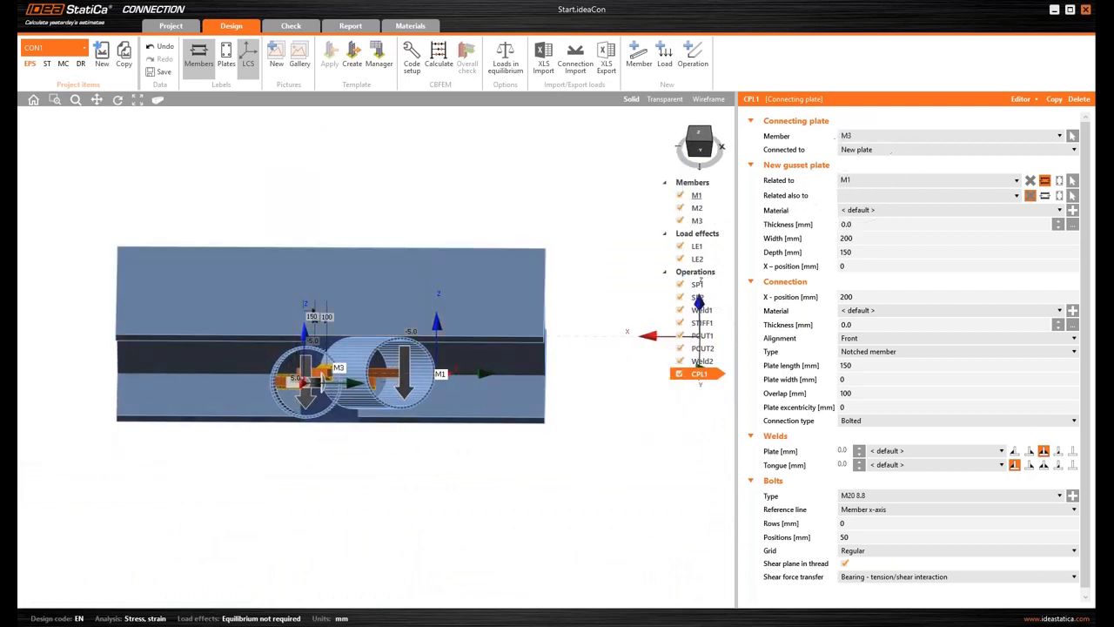
click(790, 182)
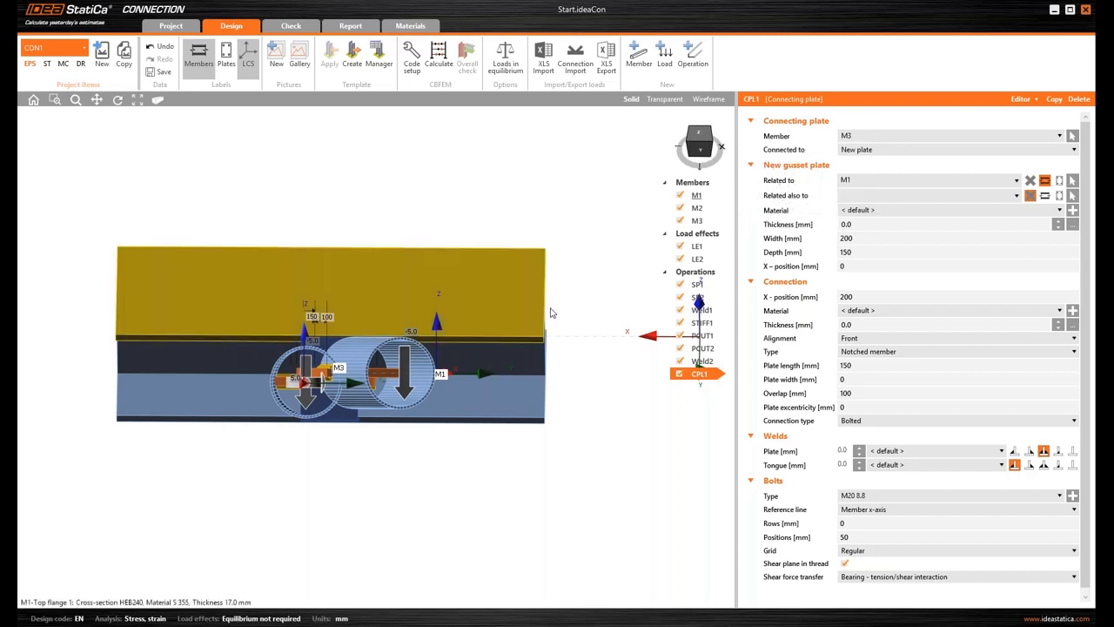
scroll(475, 327, down, 3)
click(402, 362)
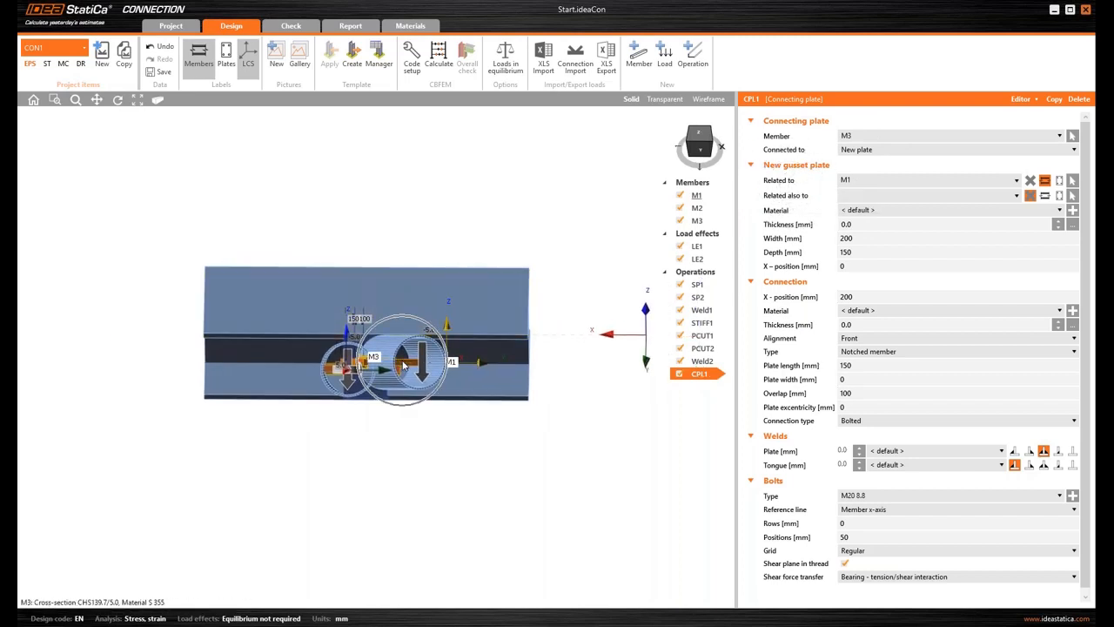
click(403, 362)
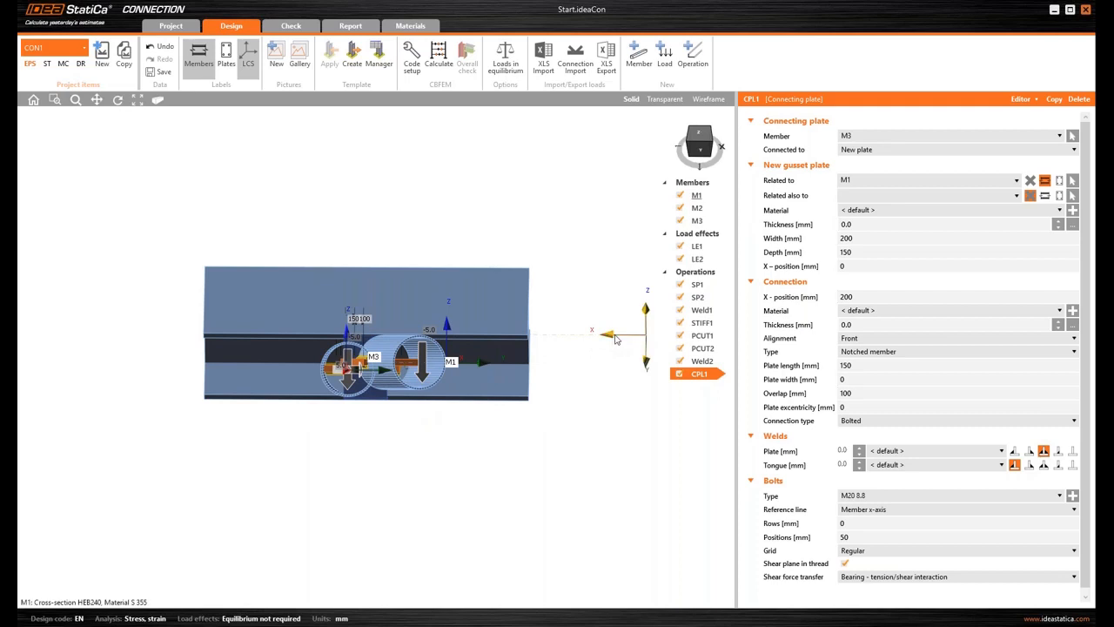
- Clear the new gusset plate's relation to member M1 in connecting plate operation CPL1
click(615, 339)
scroll(373, 366, up, 1)
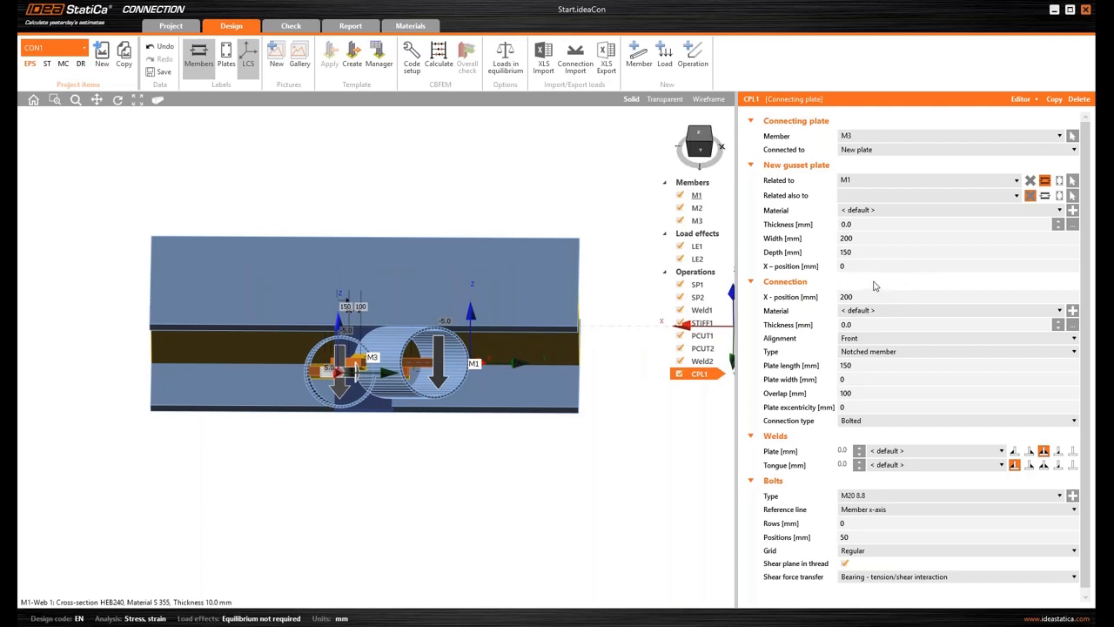
scroll(393, 365, up, 2)
middle_drag(427, 362, 392, 373)
scroll(392, 374, down, 2)
key(ctrl)
key(ctrl)
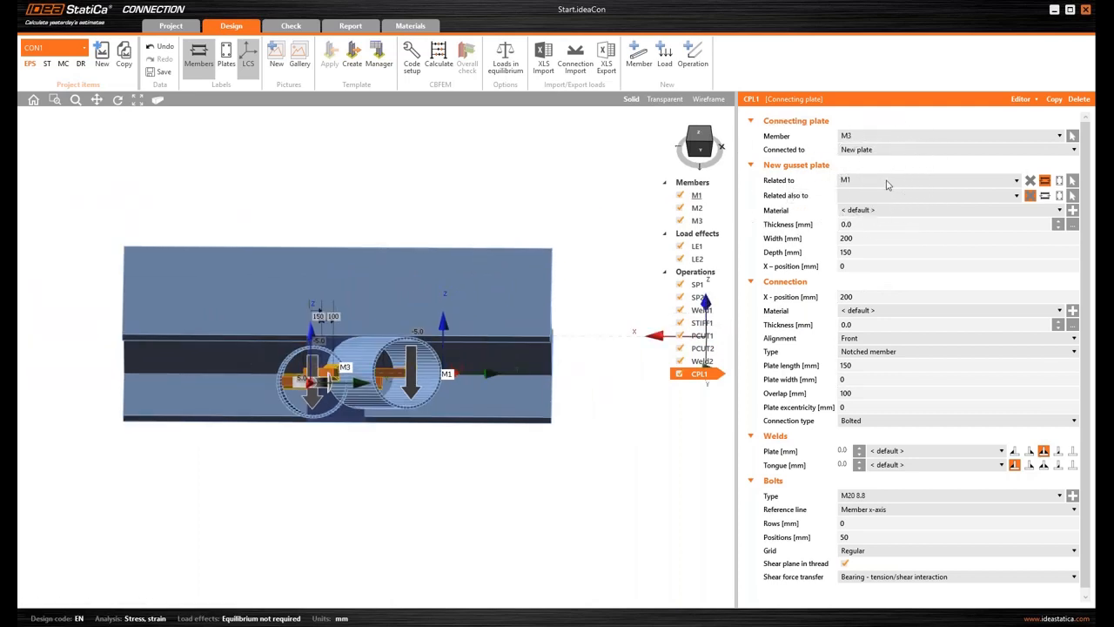
key(ctrl)
click(1031, 181)
key(ctrl)
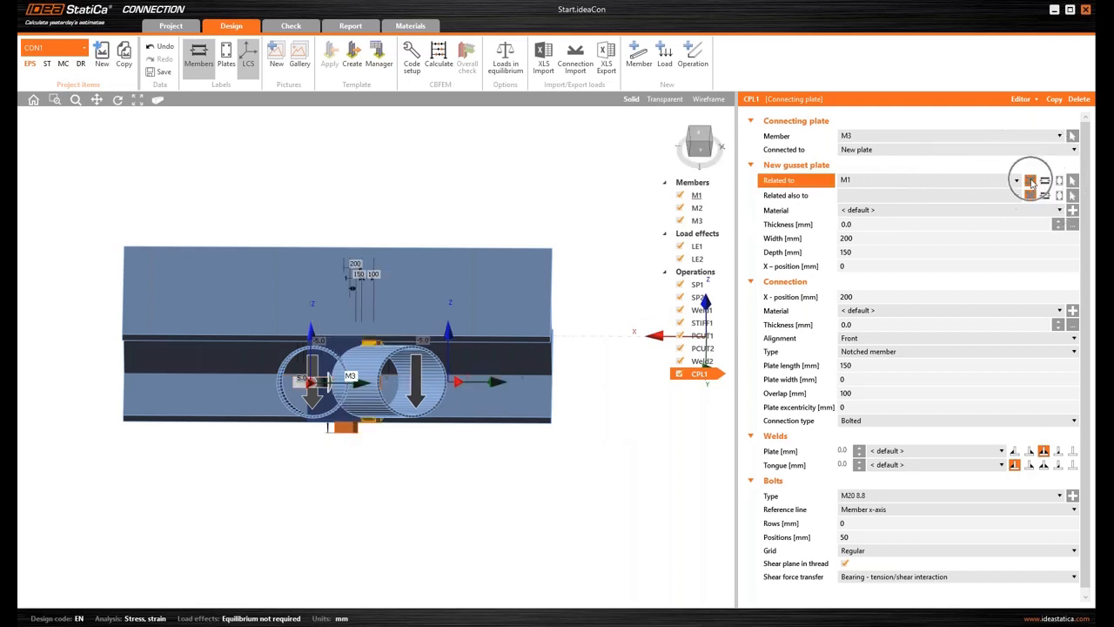
- Hide the load effects in the model and switch off the members' local coordinate systems
right_drag(396, 357, 453, 383)
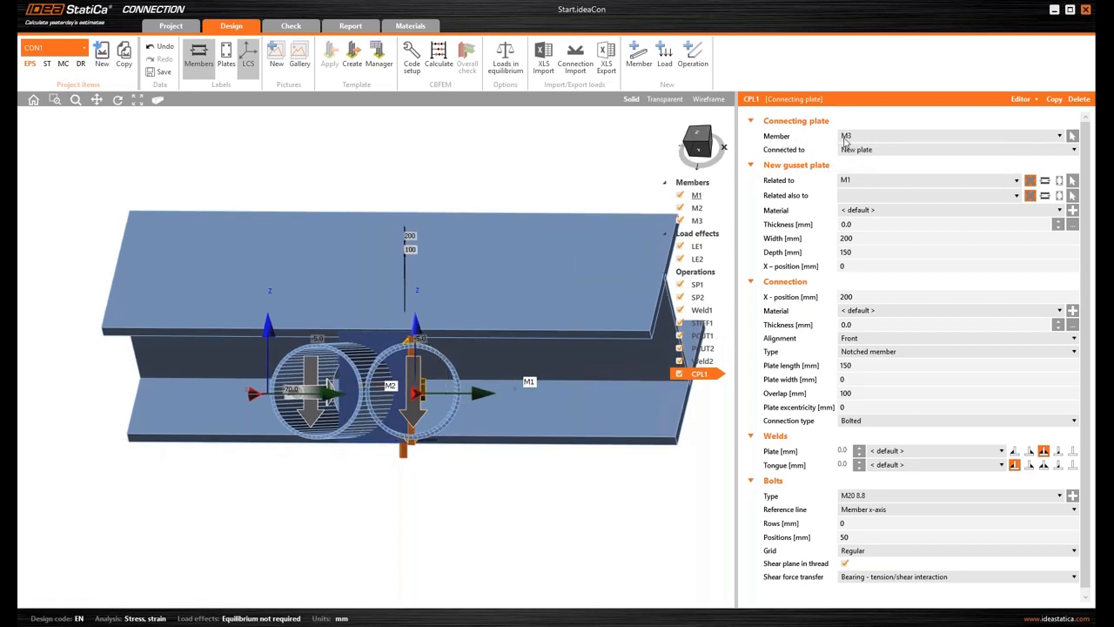
key(ctrl)
key(ctrl)
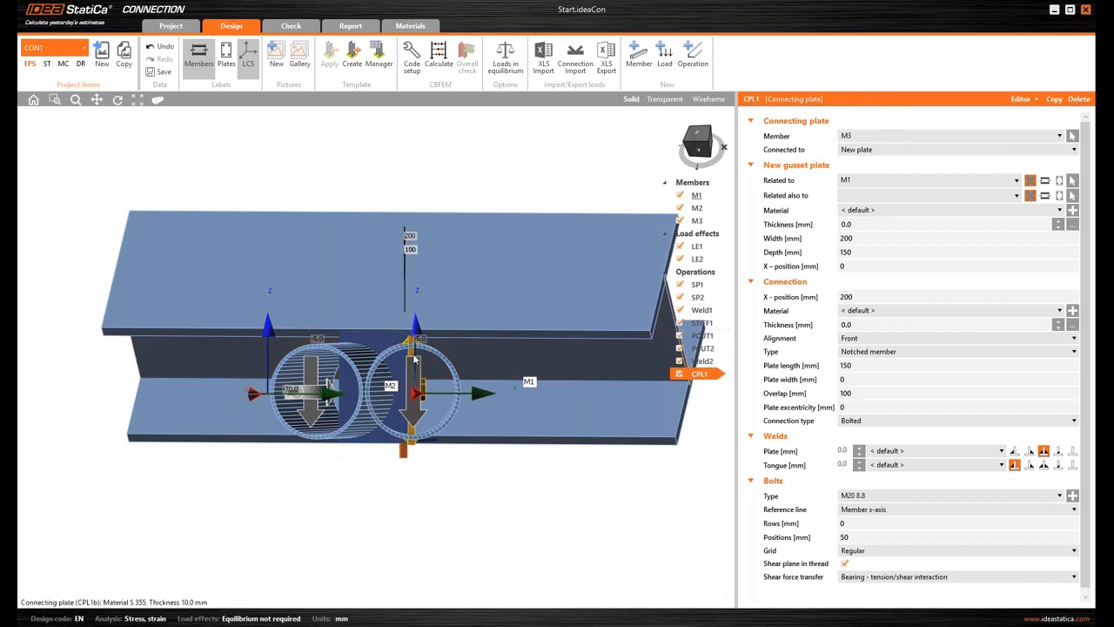
scroll(416, 359, up, 2)
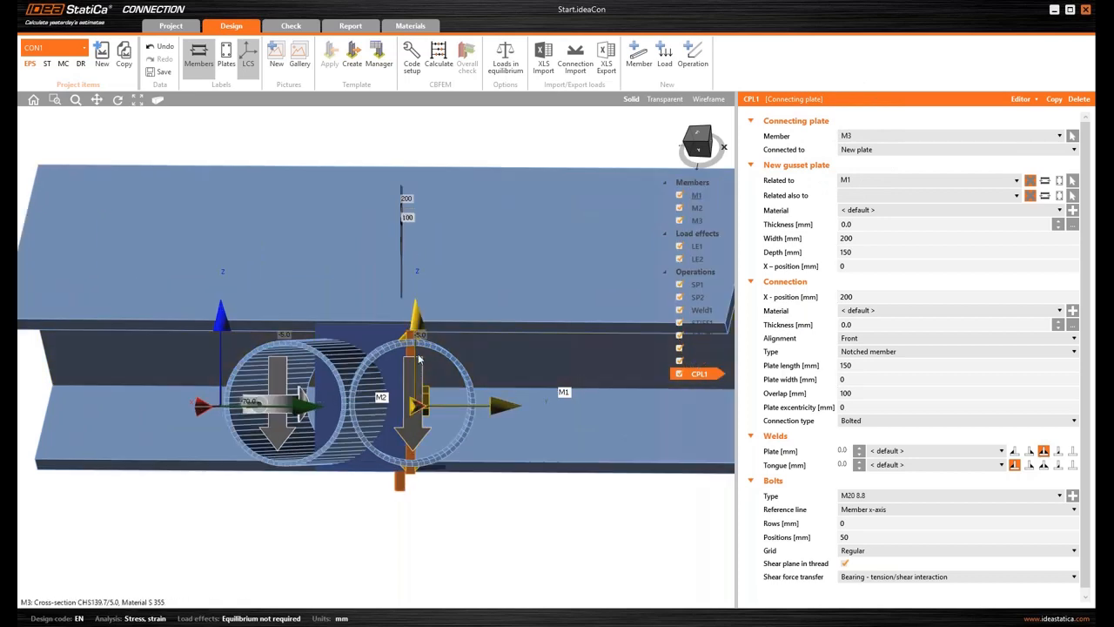
right_click(684, 237)
click(700, 273)
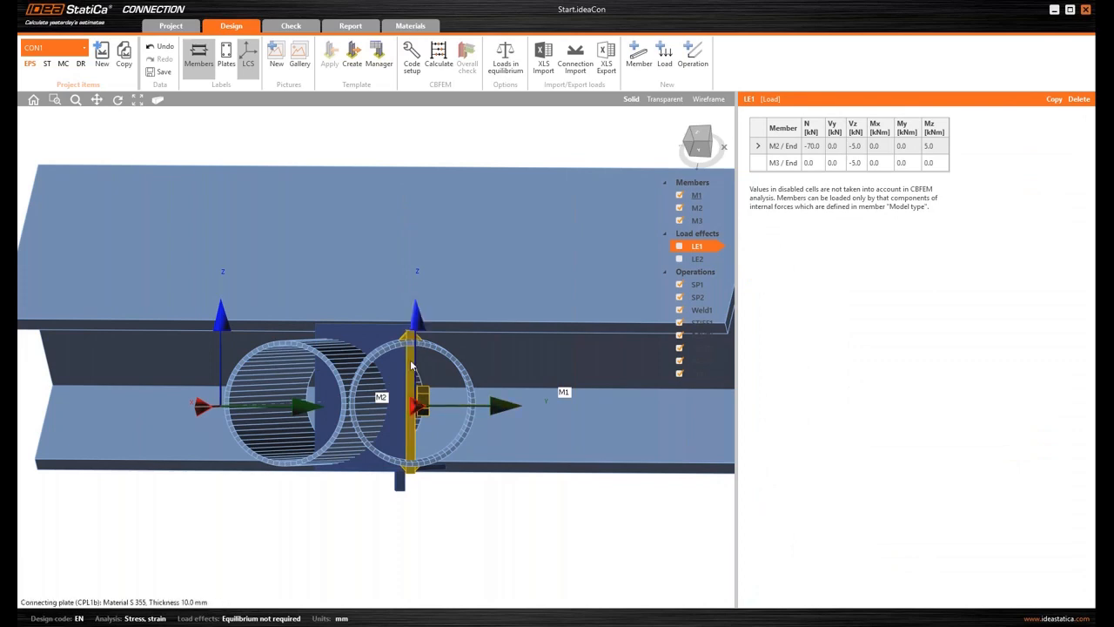
click(412, 366)
scroll(451, 431, down, 5)
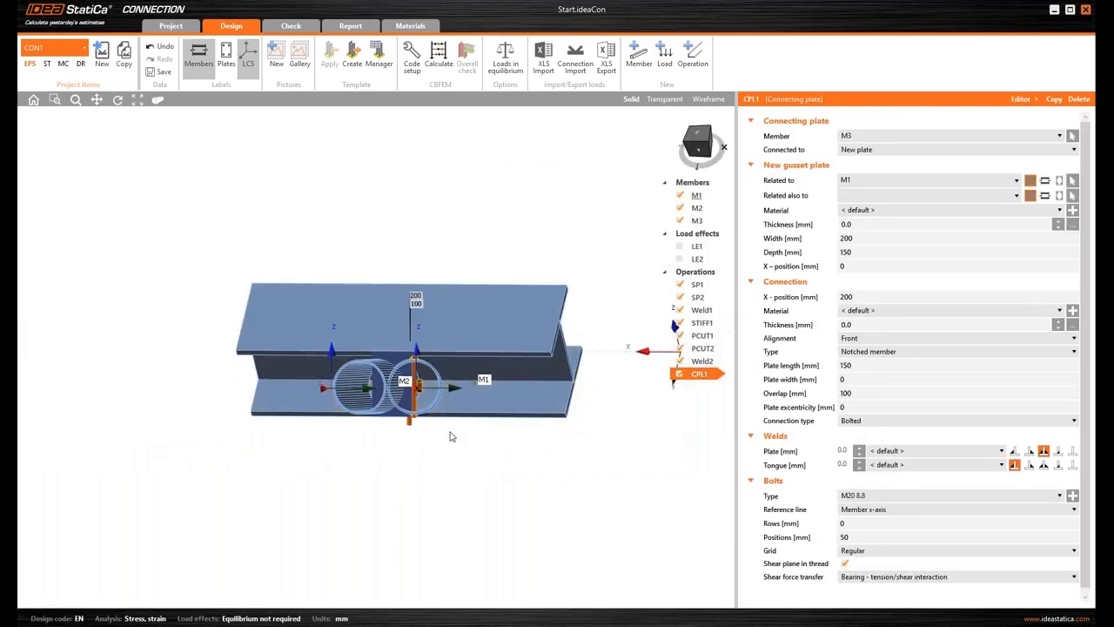
scroll(408, 386, up, 2)
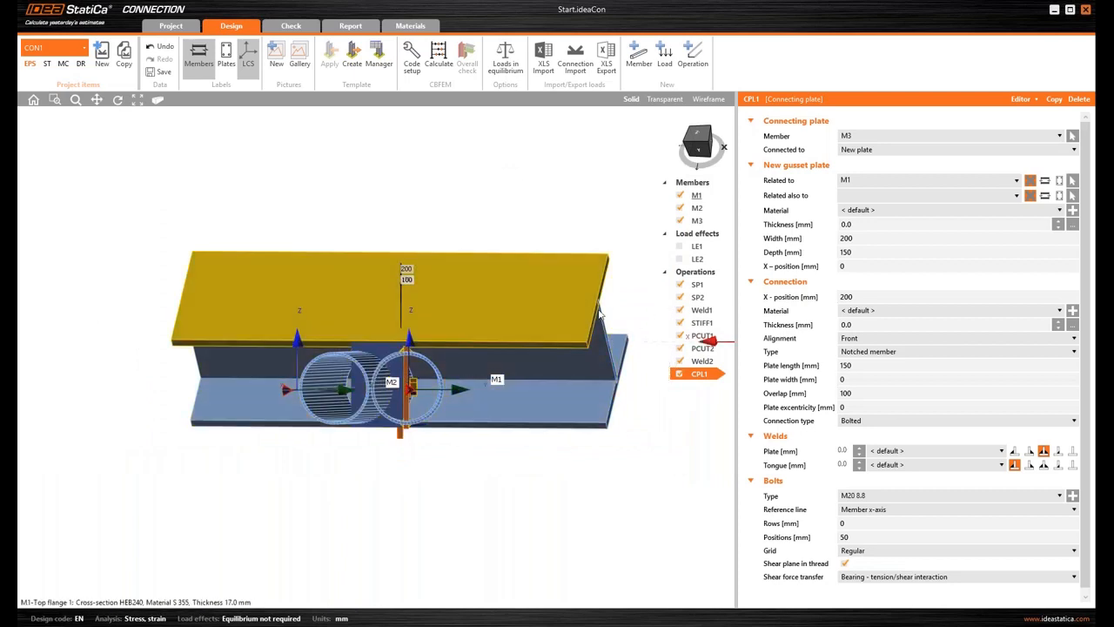
ctrl+middle_drag(585, 196, 558, 188)
click(248, 55)
middle_drag(427, 177, 416, 216)
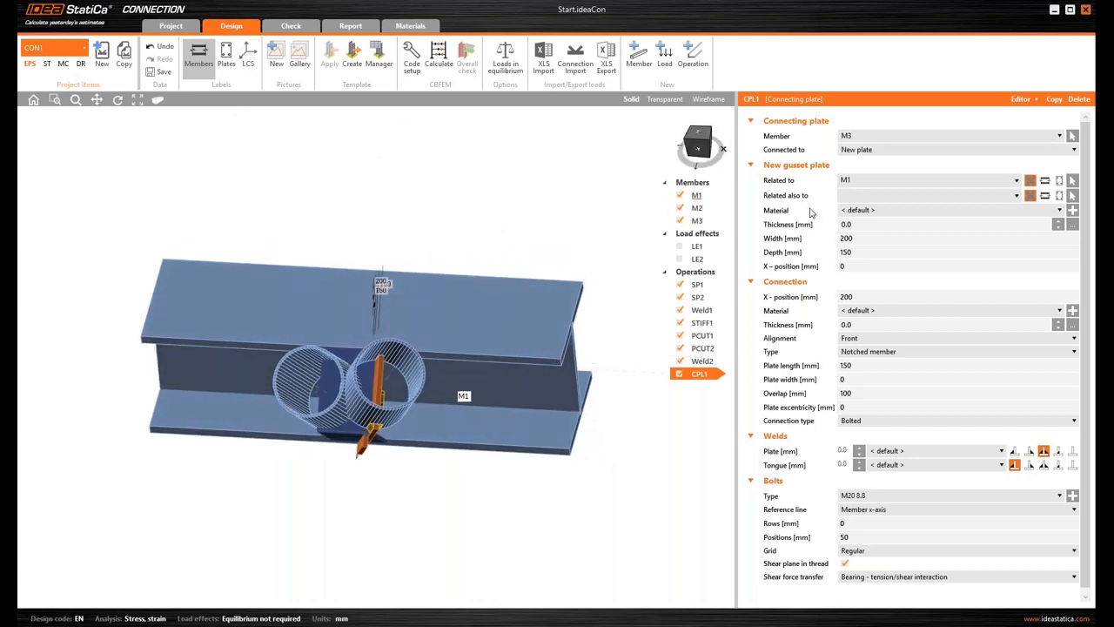
- Set the new gusset plate of CPL1 to 8 mm thickness, 160 mm width and 255 mm depth
click(868, 225)
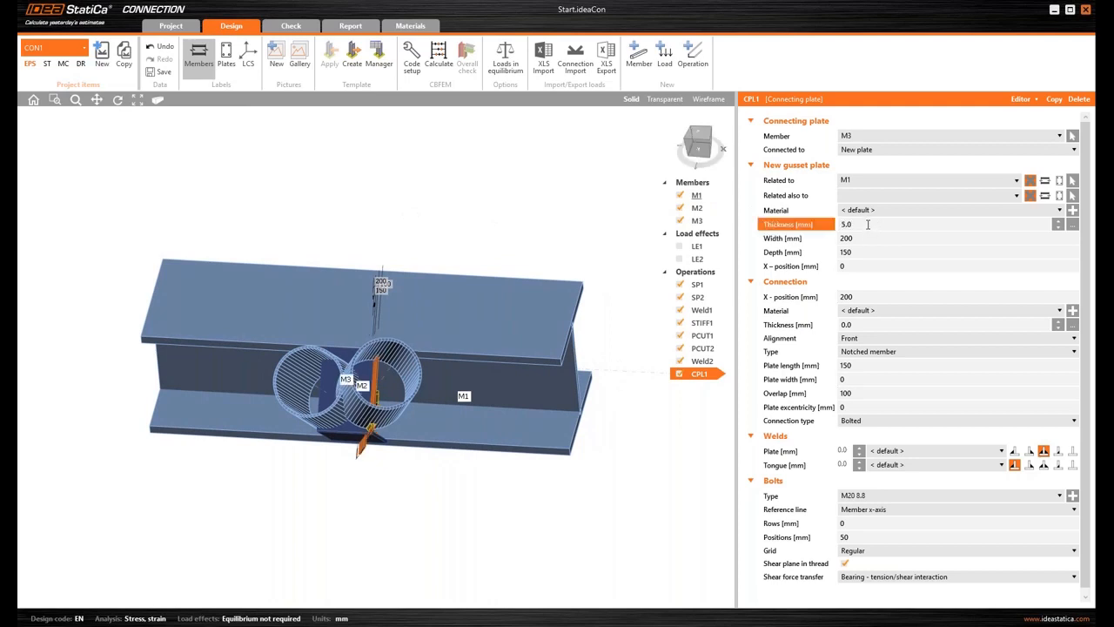
click(863, 237)
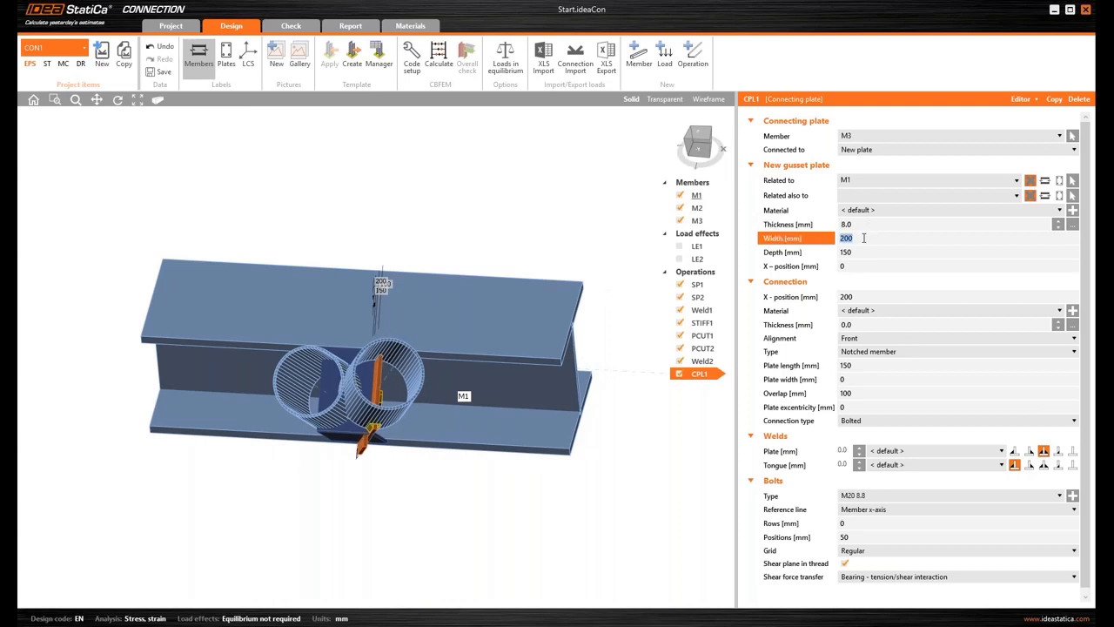
text(160)
key(Tab)
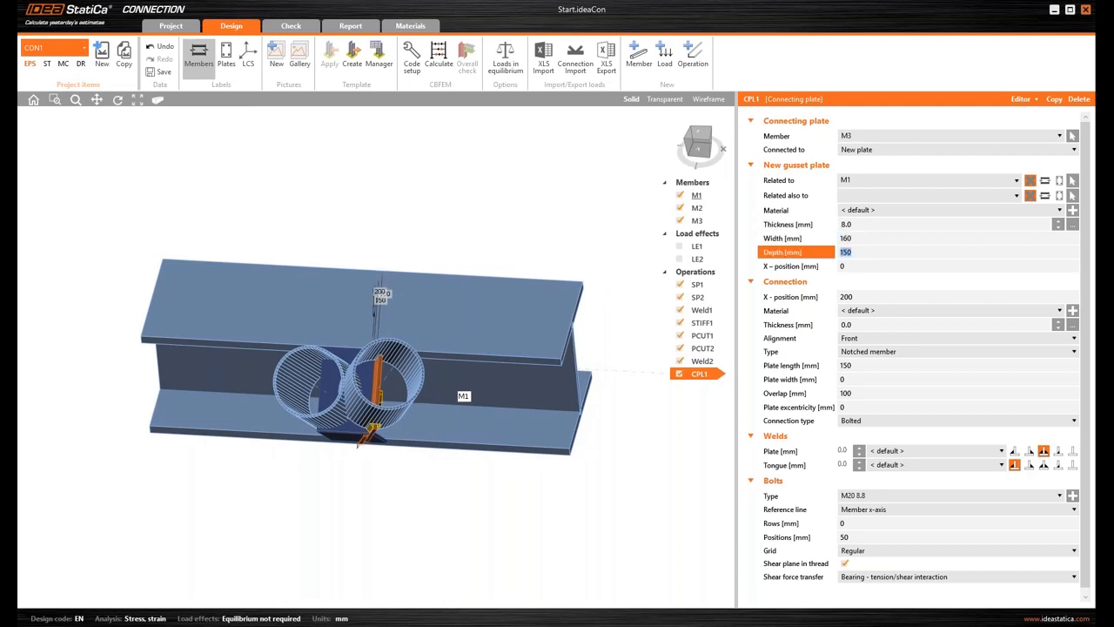
text(255)
key(Tab)
click(887, 285)
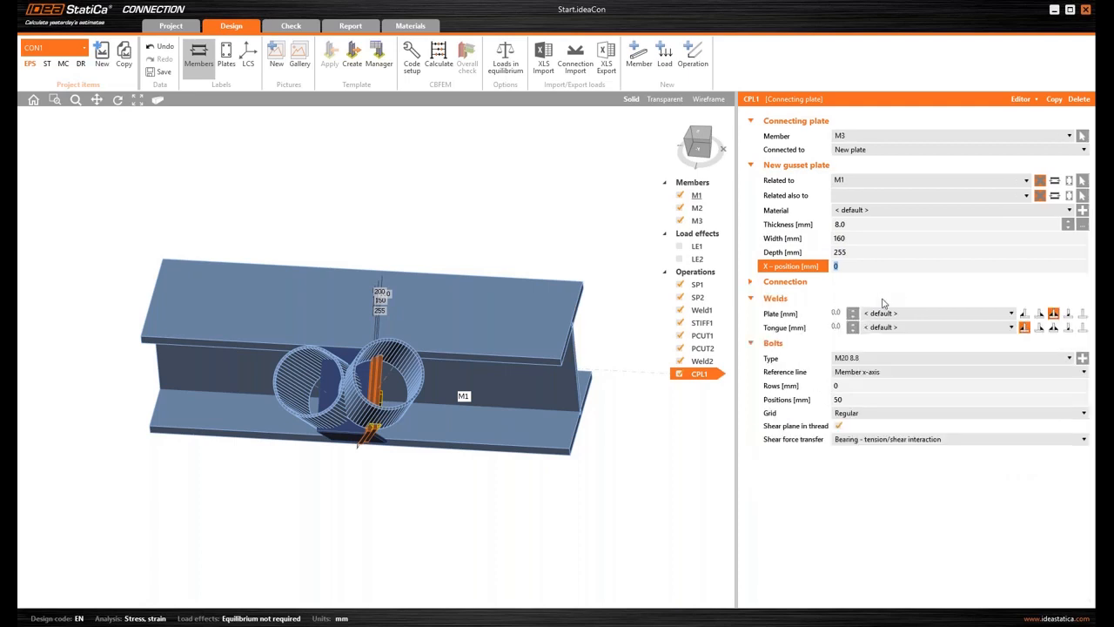
click(775, 281)
- Set the connection's X-position to 260 mm and its plate length to 80 mm
click(857, 297)
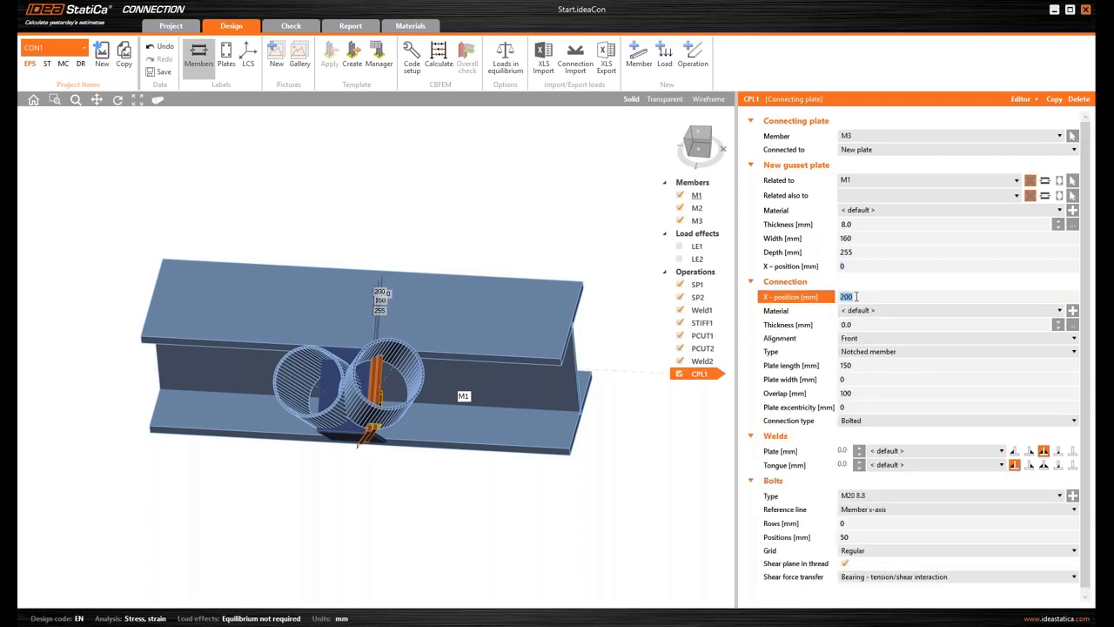
key(Tab)
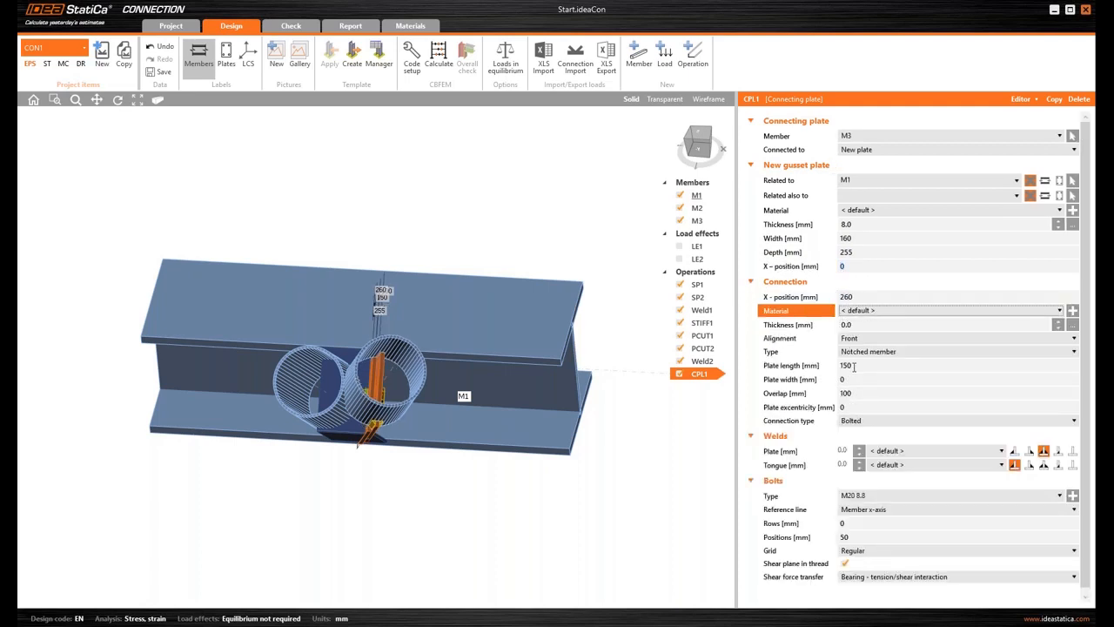
double_click(857, 365)
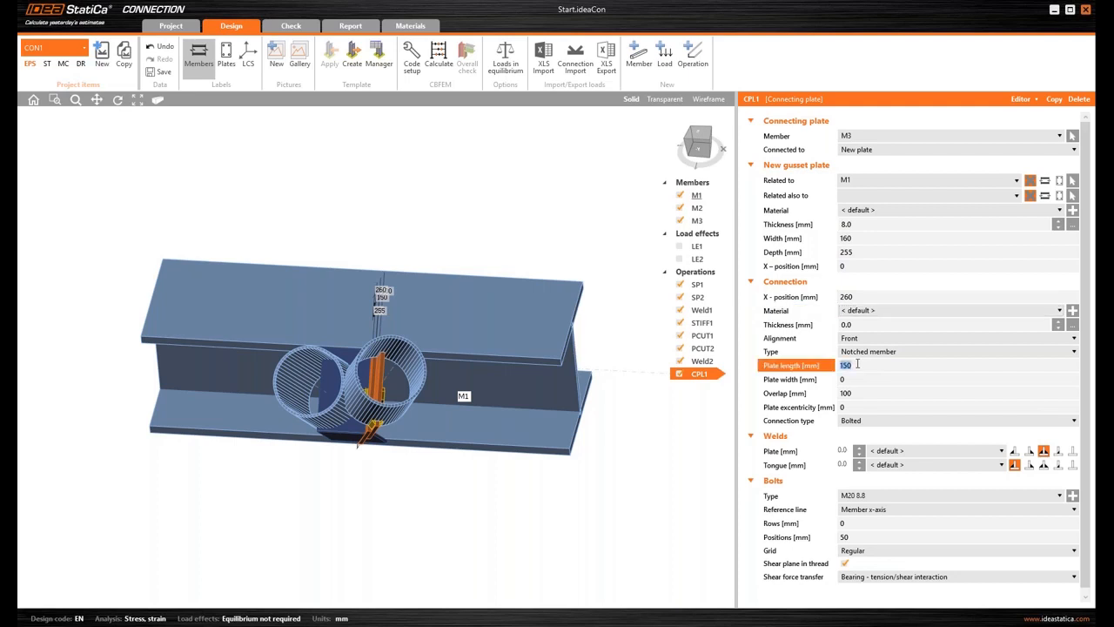
key(Tab)
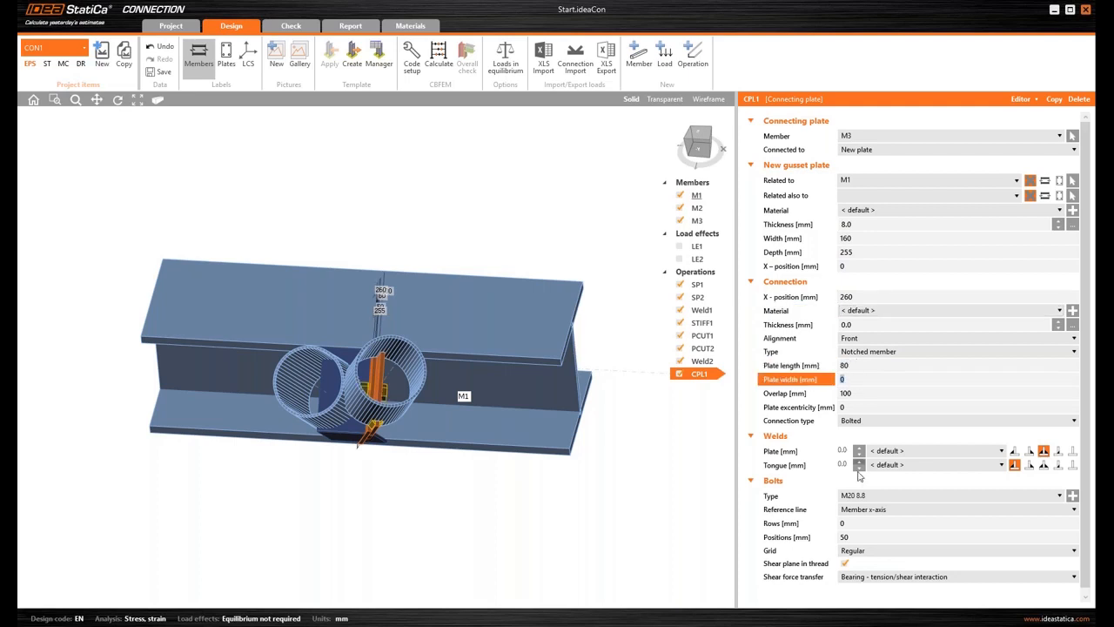
- Arrange the M20 8.8 bolts in rows at -40 and 40 mm with position 40 mm
double_click(853, 523)
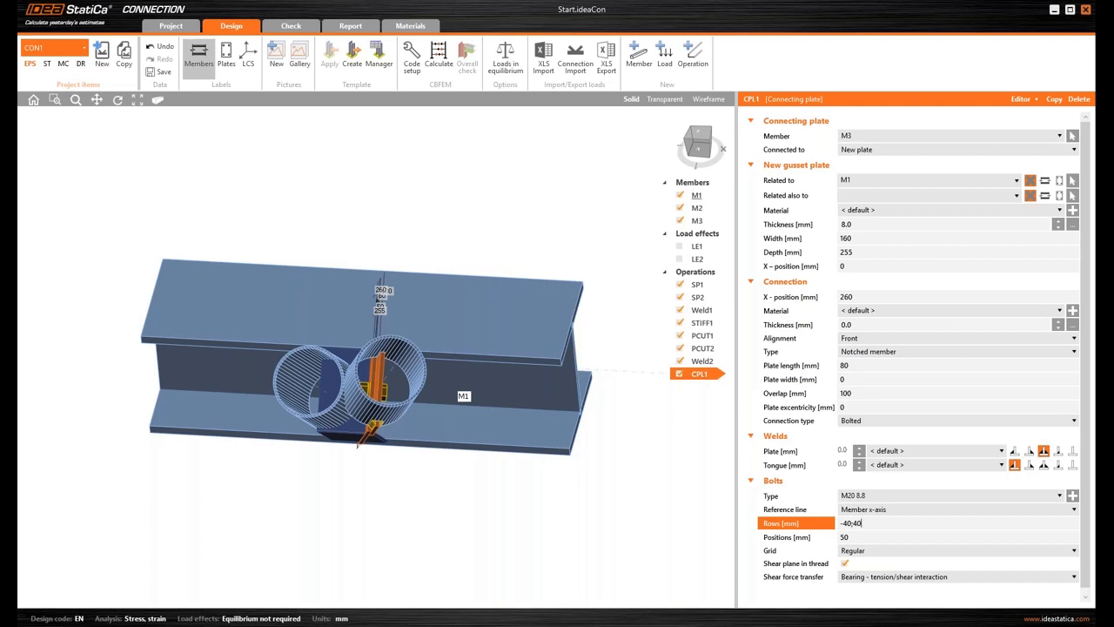
key(Tab)
text(40)
key(Tab)
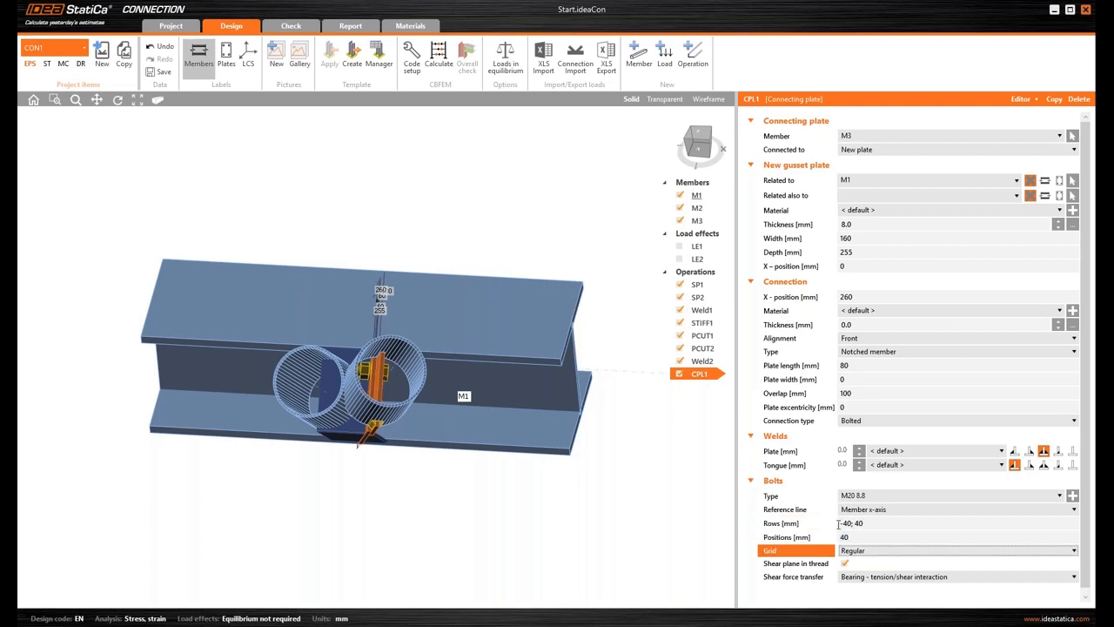
- Copy connecting plate operation CPL1 and assign the copy to member M2
click(694, 143)
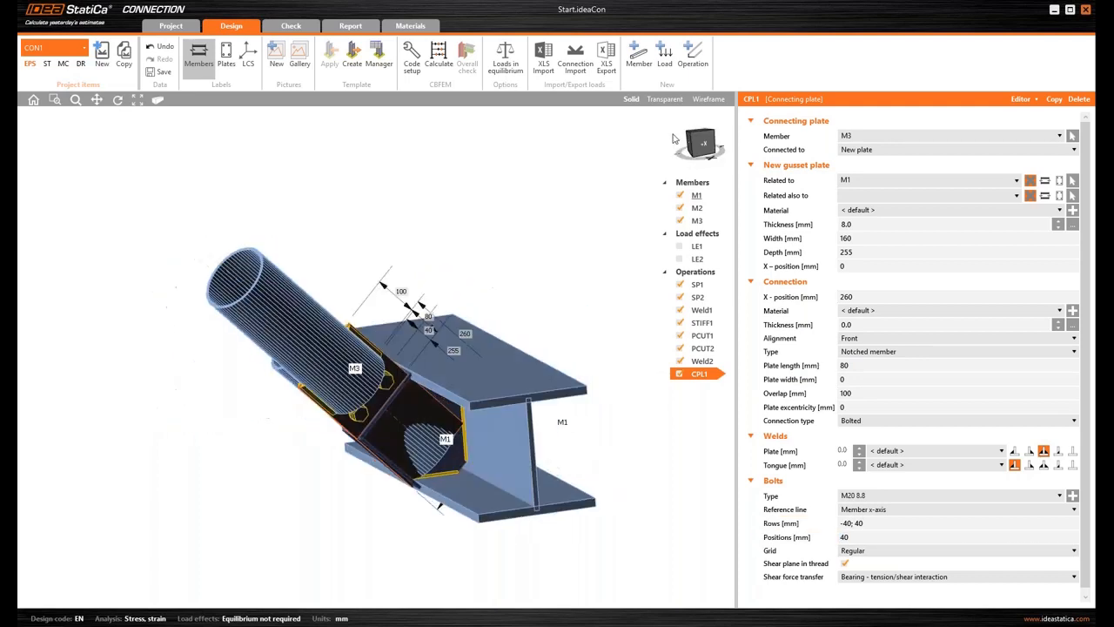
drag(666, 130, 741, 167)
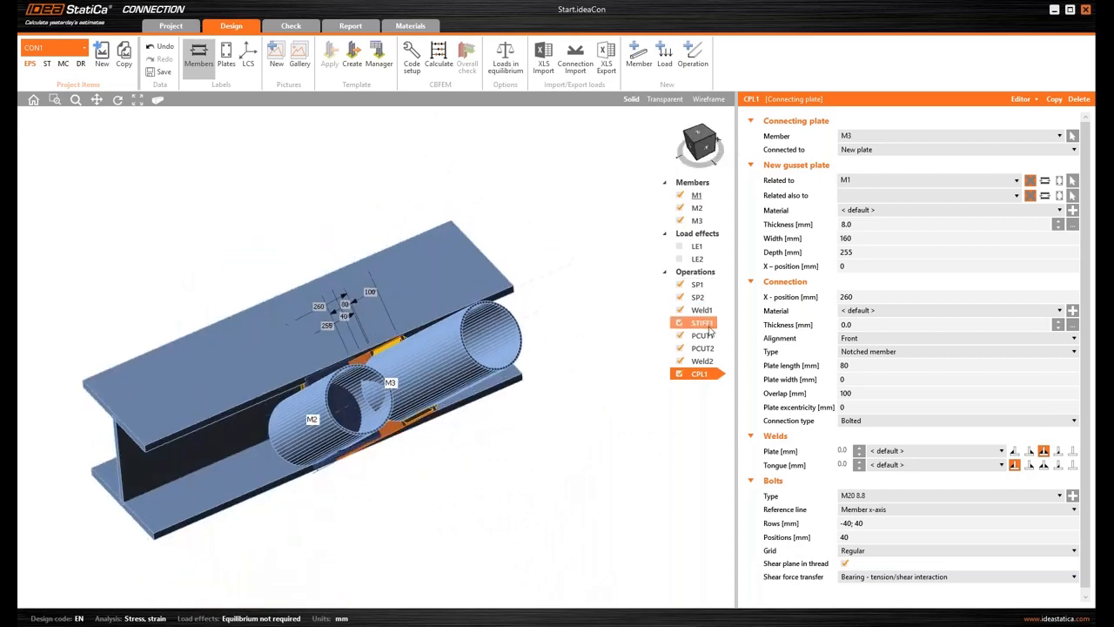
right_click(704, 375)
click(727, 384)
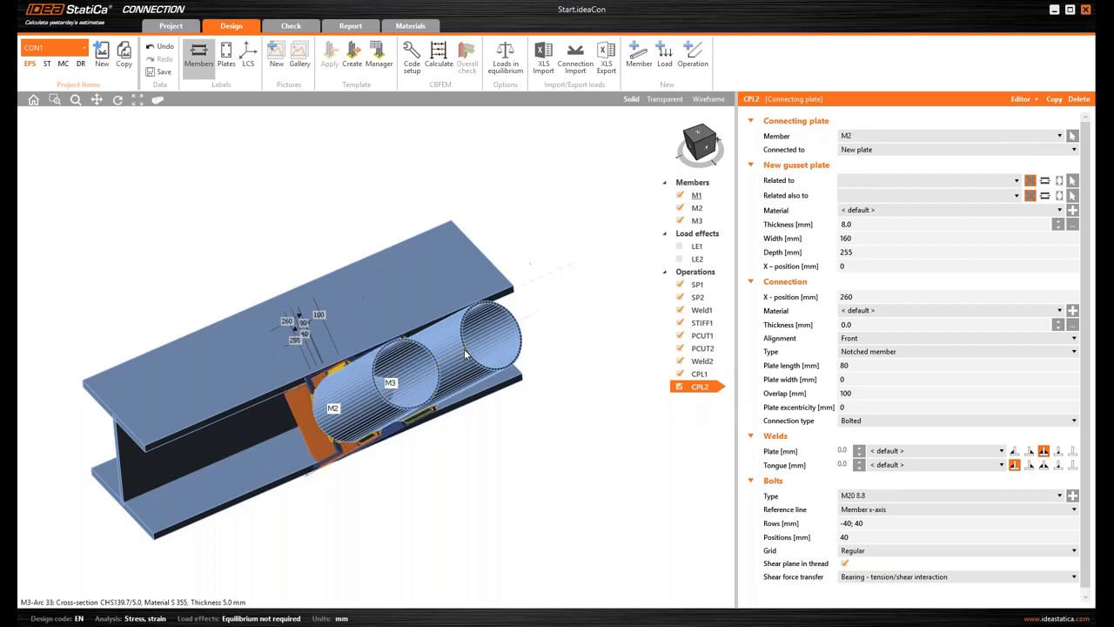
- Add a plate cut trimming gusset plate CPL1a by SP2 at its negative surface, with fillet welds on both sides
click(699, 149)
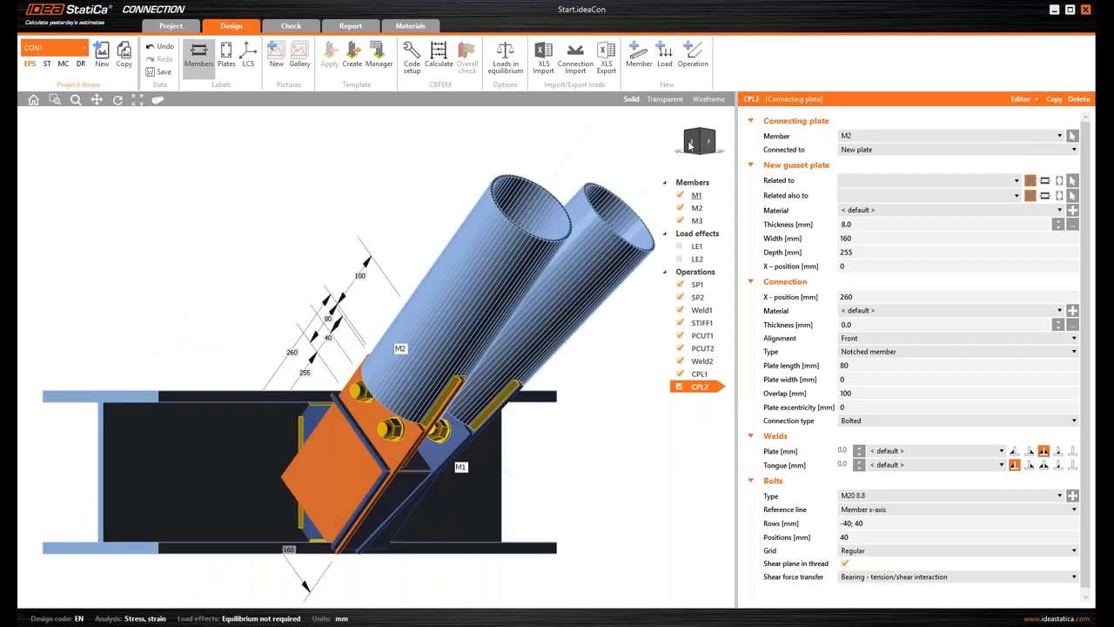
click(700, 137)
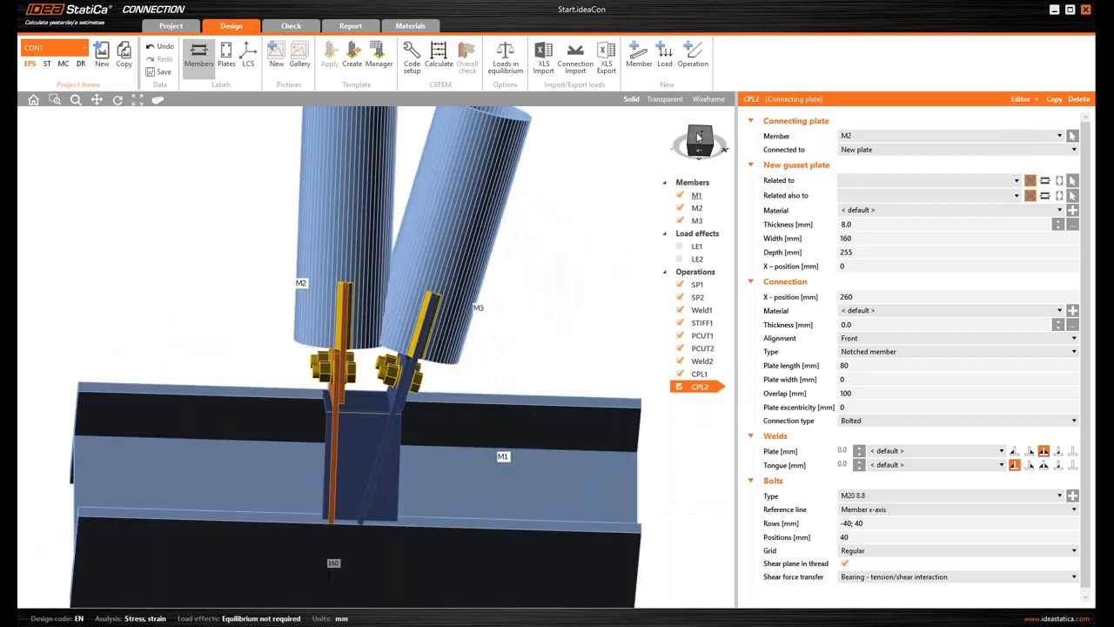
scroll(335, 451, up, 5)
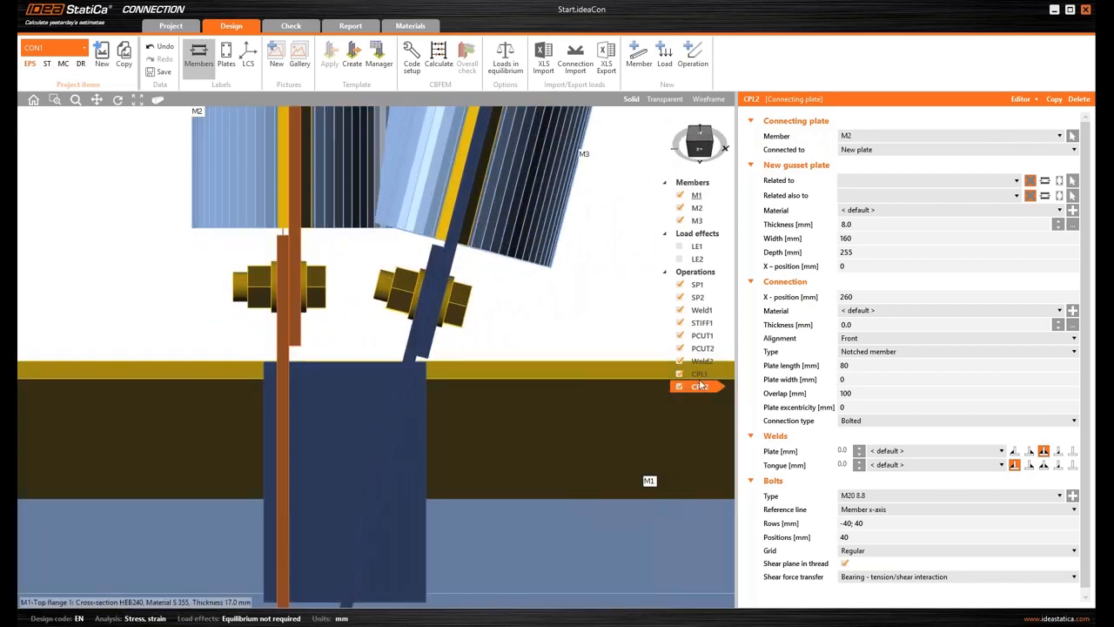
click(693, 56)
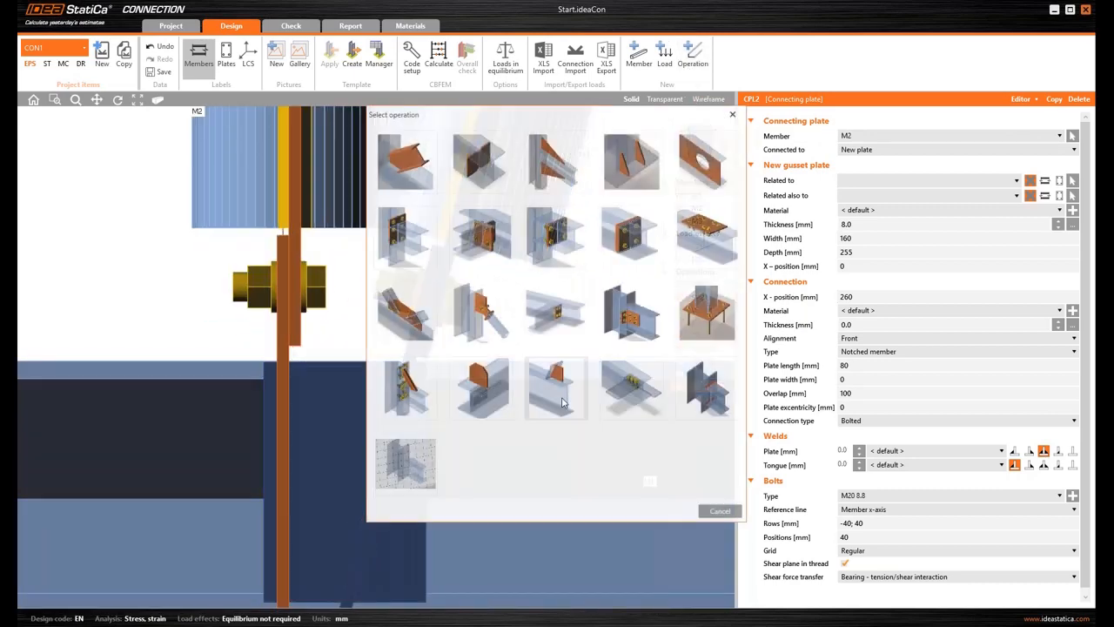
click(557, 392)
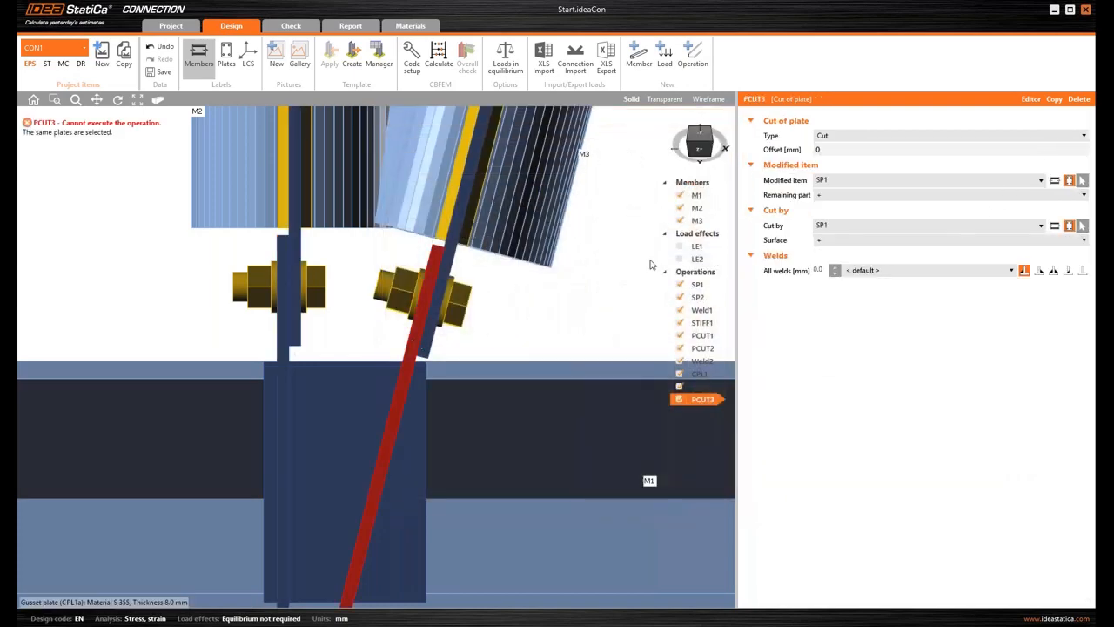
click(419, 344)
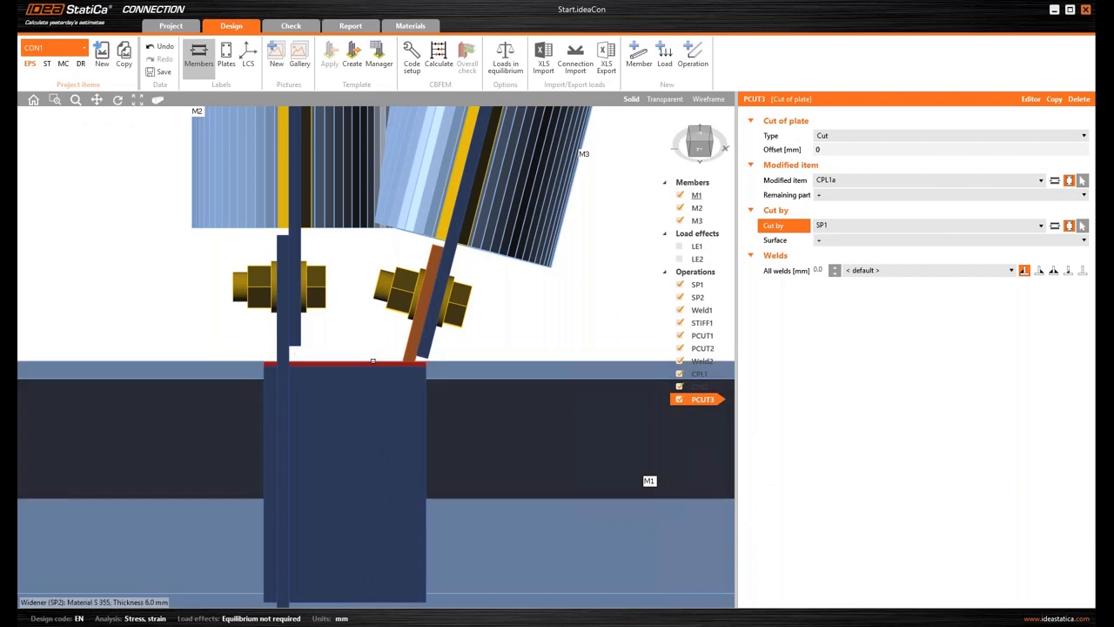
click(373, 359)
click(859, 242)
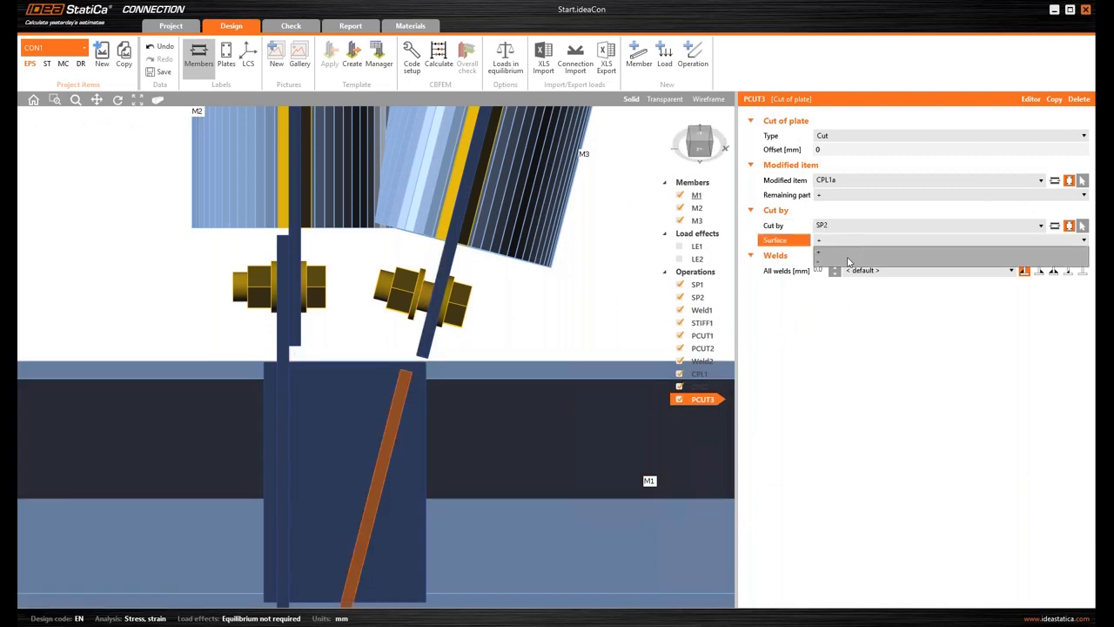
click(851, 261)
click(1054, 271)
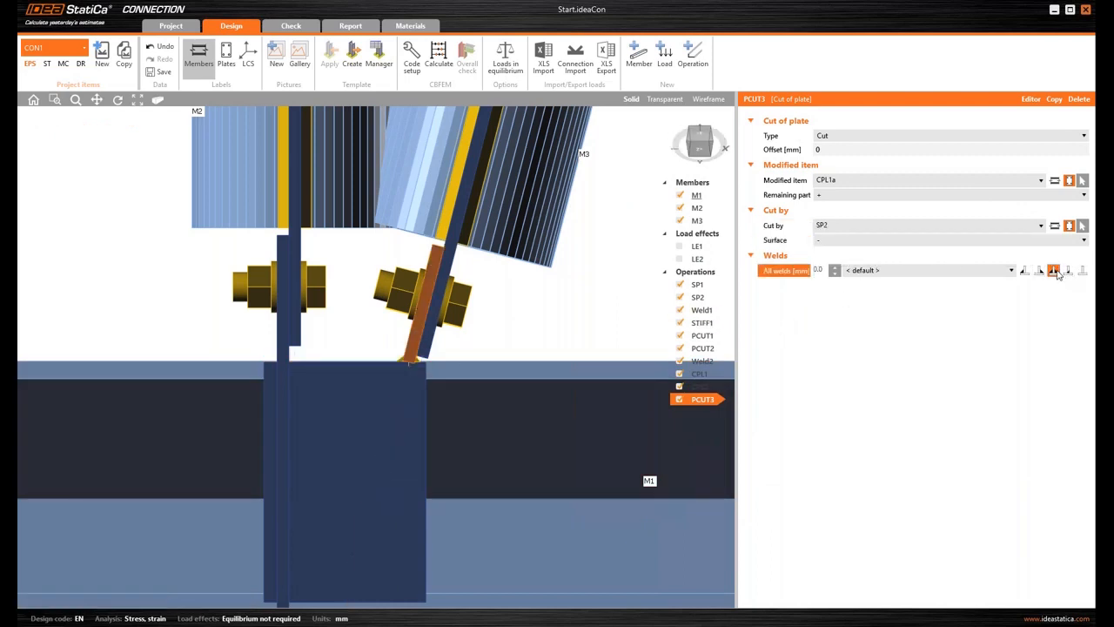
- Copy the plate cut, set its modified item to gusset plate CPL2a, and check the result from other angles
right_click(710, 402)
click(722, 410)
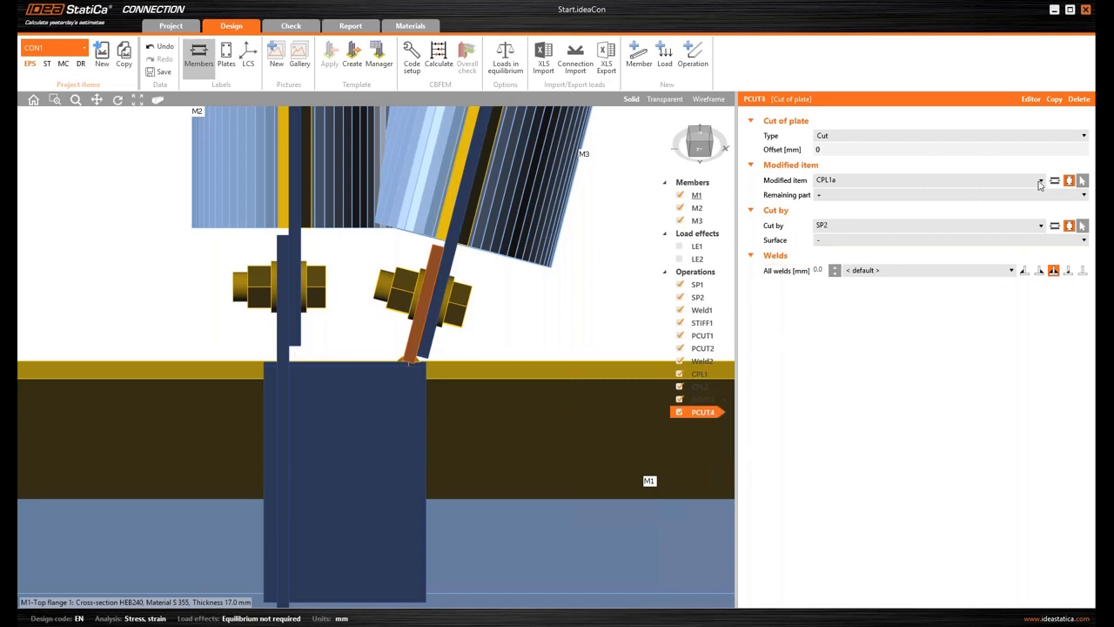
click(1082, 180)
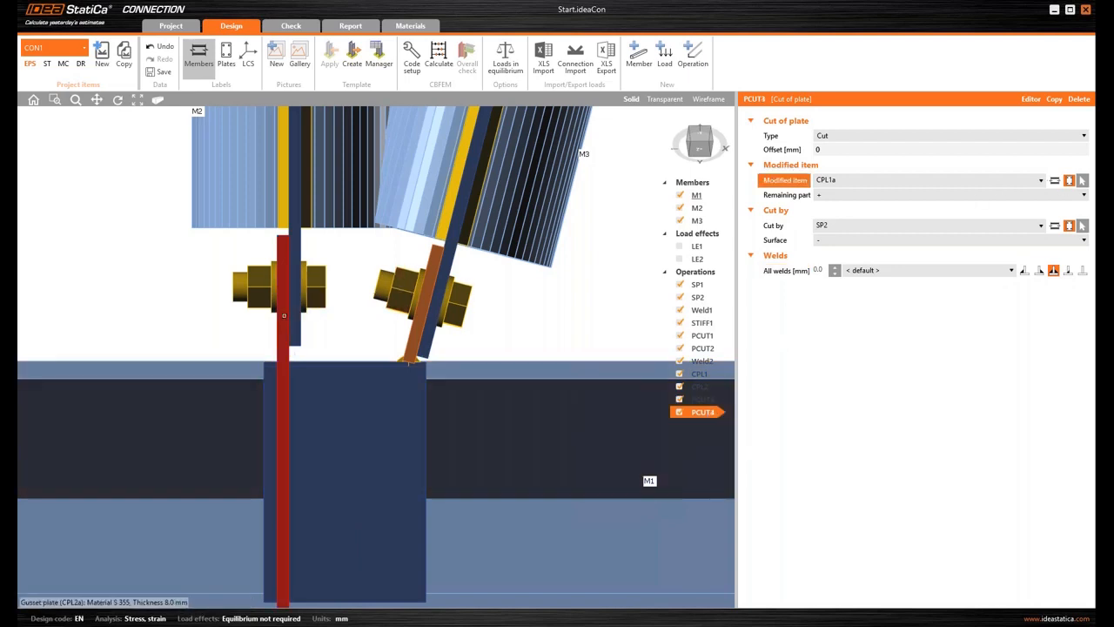
click(287, 315)
right_drag(345, 321, 488, 287)
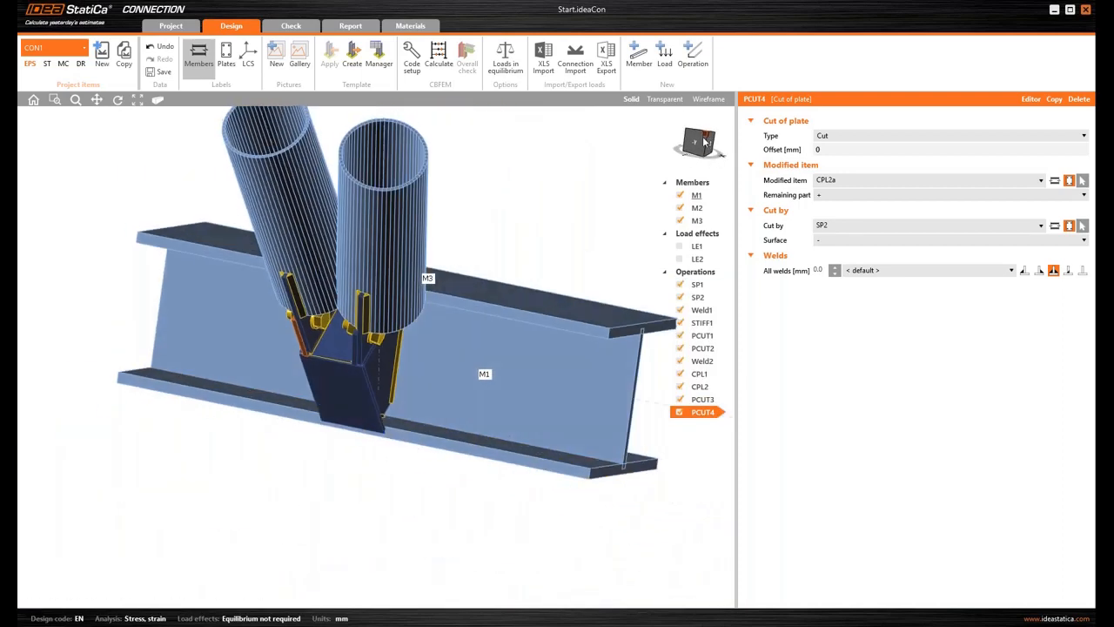
click(705, 141)
click(712, 135)
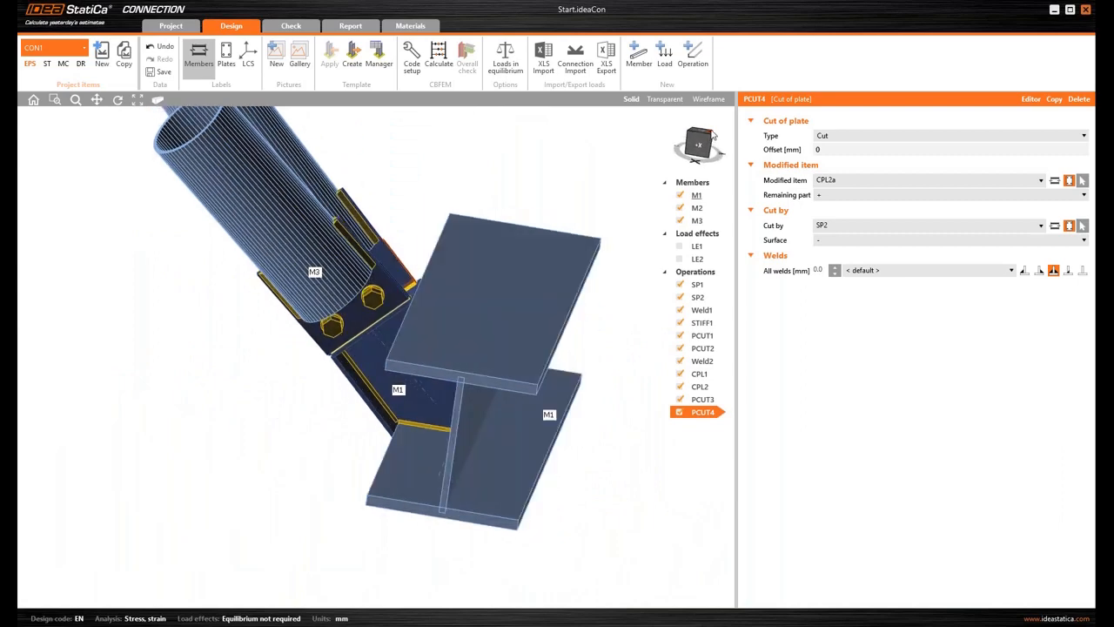
- Examine stiffener STIFF1 and the area where it meets the inclined plates from the side
drag(712, 135, 685, 150)
right_drag(261, 262, 286, 251)
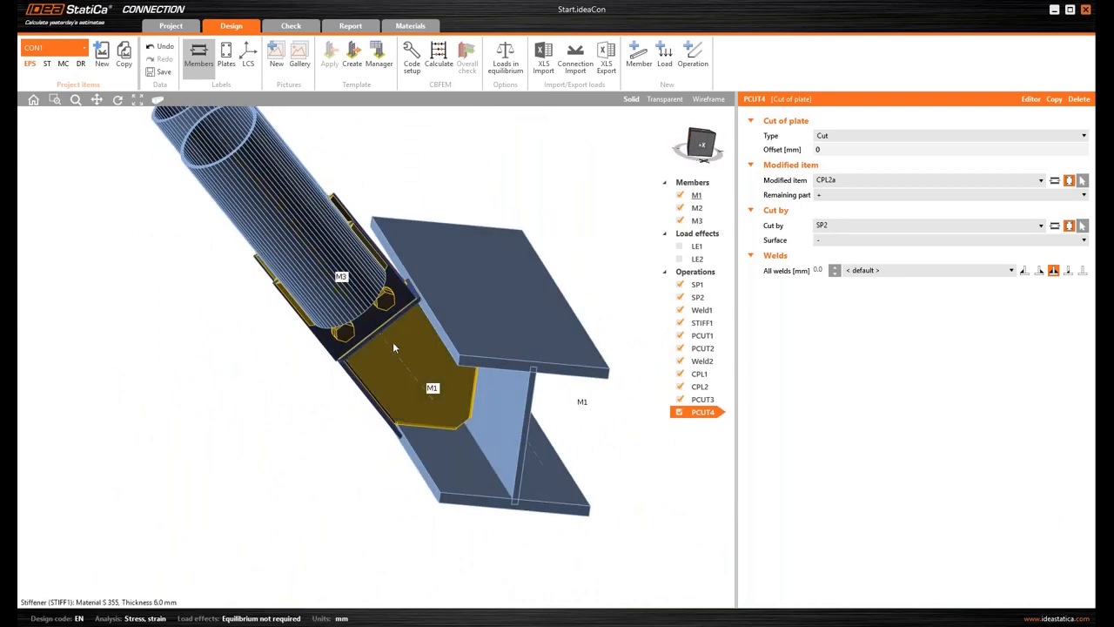
right_drag(405, 373, 411, 321)
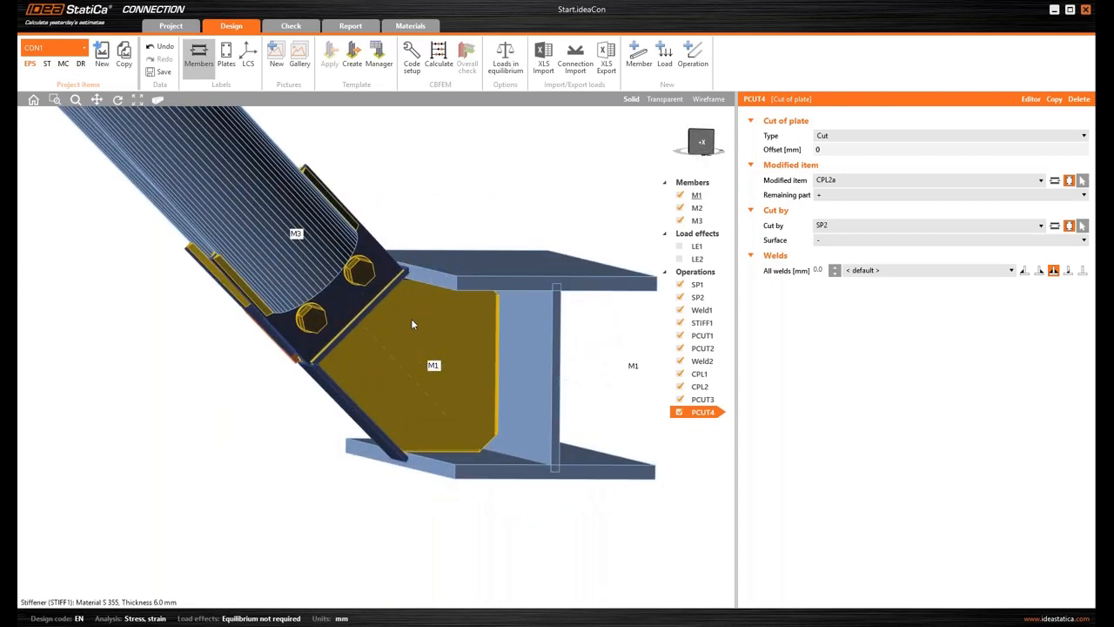
scroll(411, 318, up, 2)
right_drag(82, 445, 351, 313)
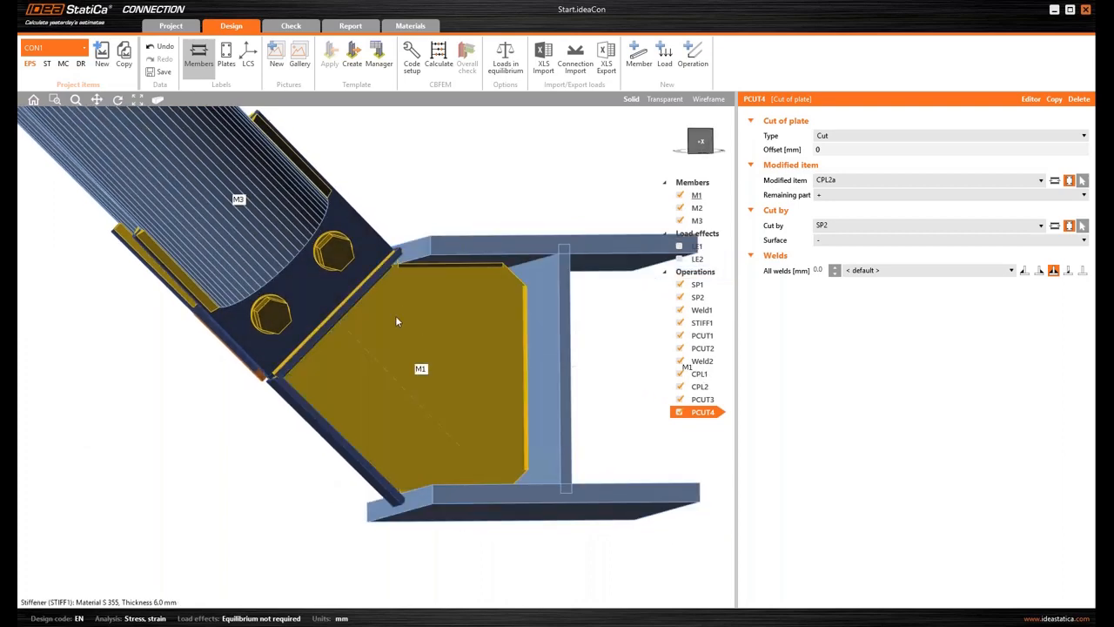
click(369, 360)
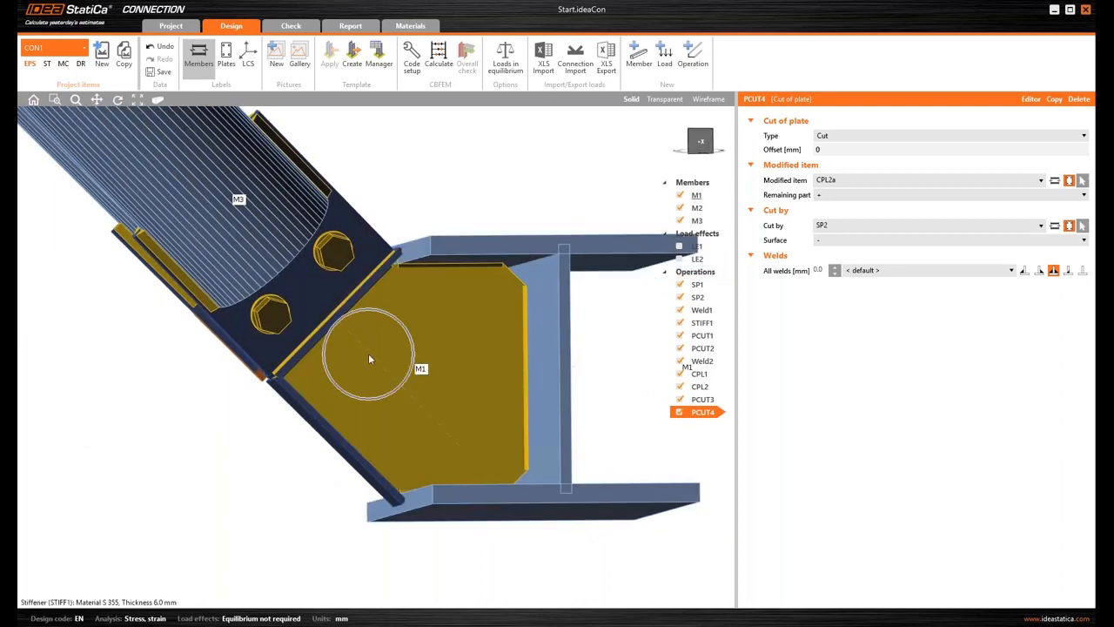
click(368, 354)
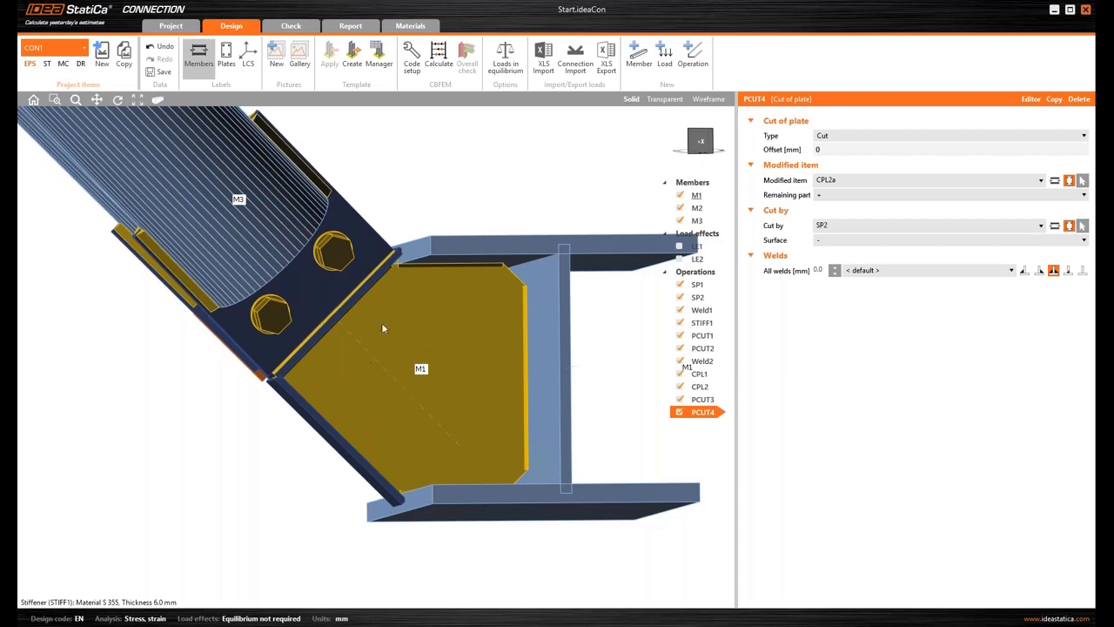
scroll(402, 303, down, 2)
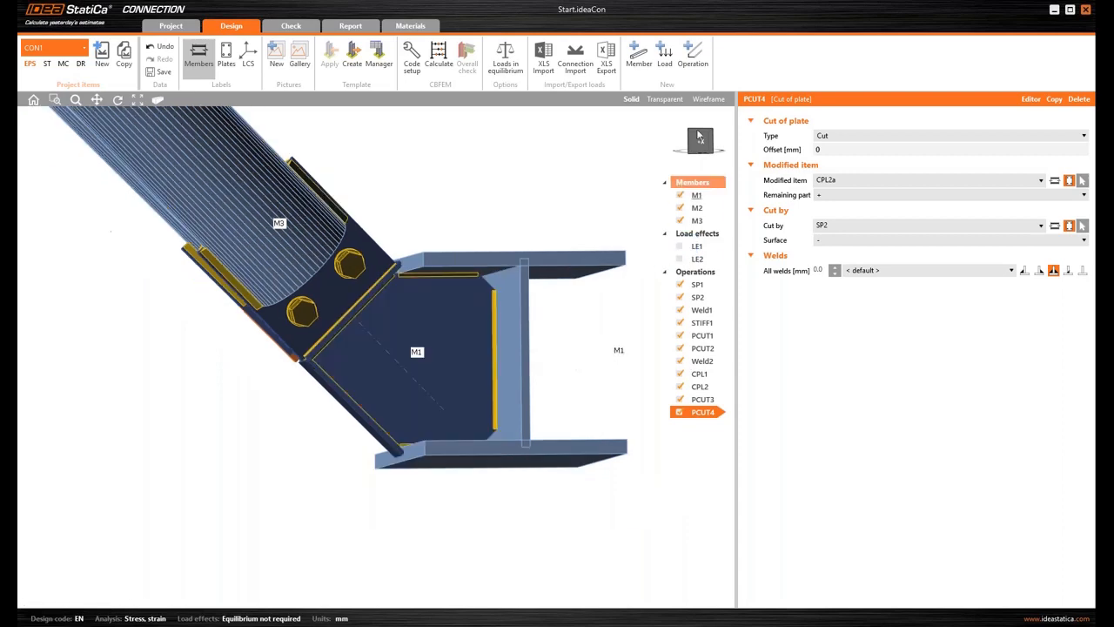
- Add a stiffening plate 6 mm thick with its origin on plate SP2
click(685, 63)
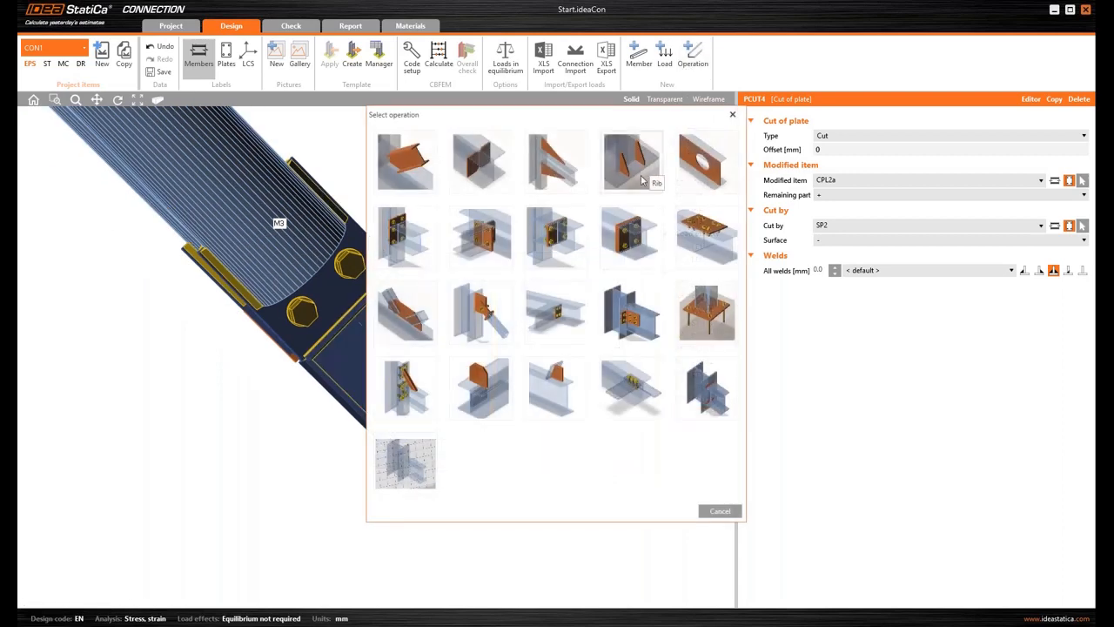
click(475, 394)
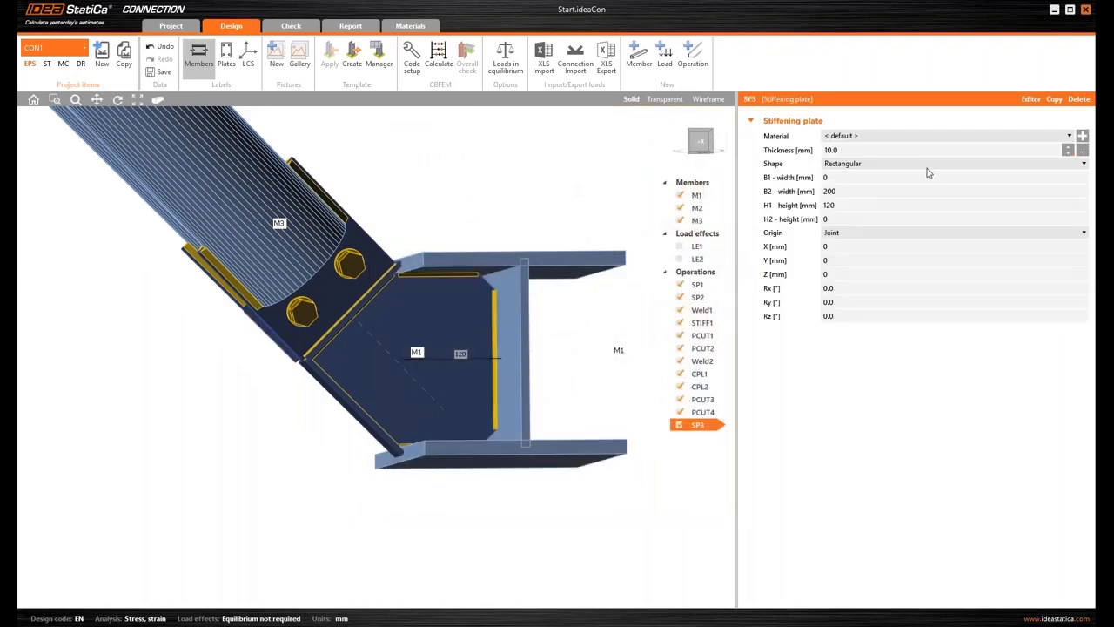
click(895, 151)
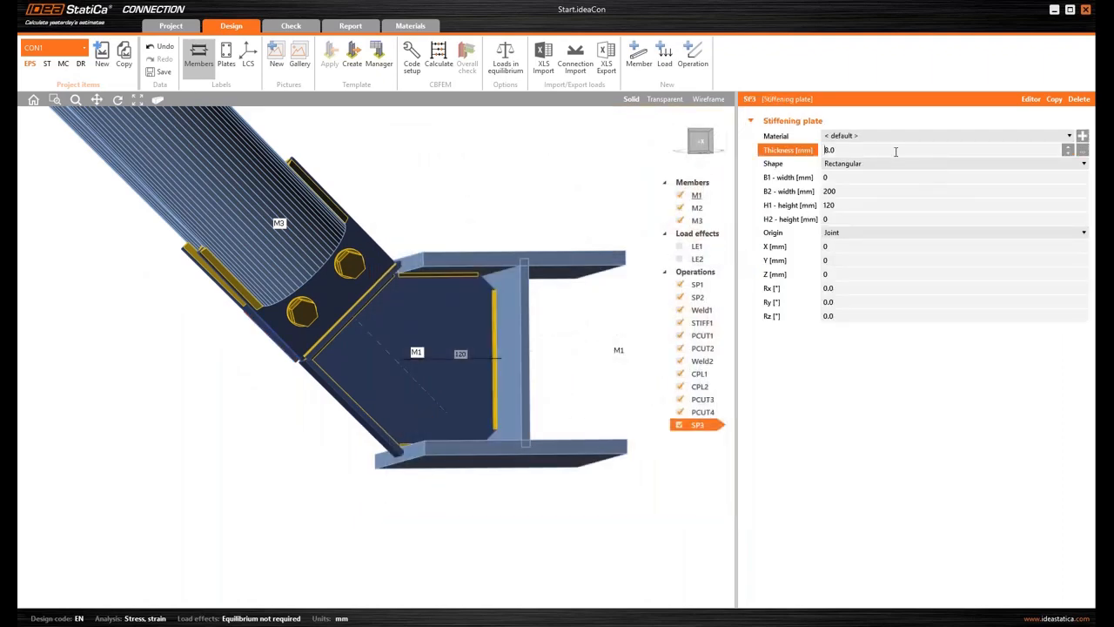
click(864, 238)
click(863, 259)
click(843, 247)
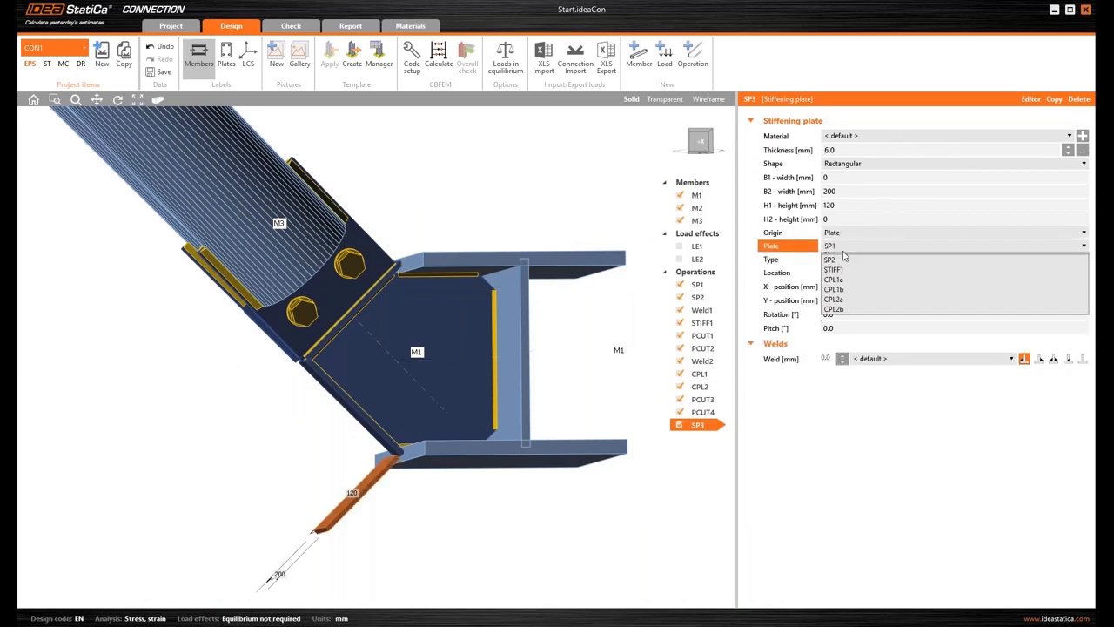
click(844, 260)
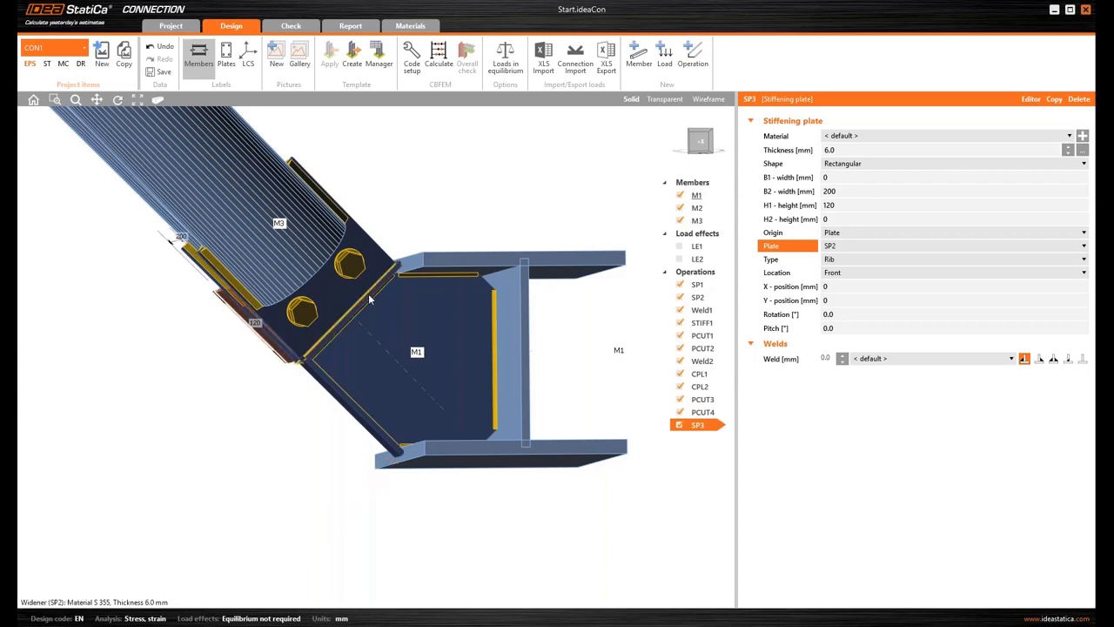
- Keep the new stiffening plate as a rib and set its location on SP2 to Rear
click(832, 259)
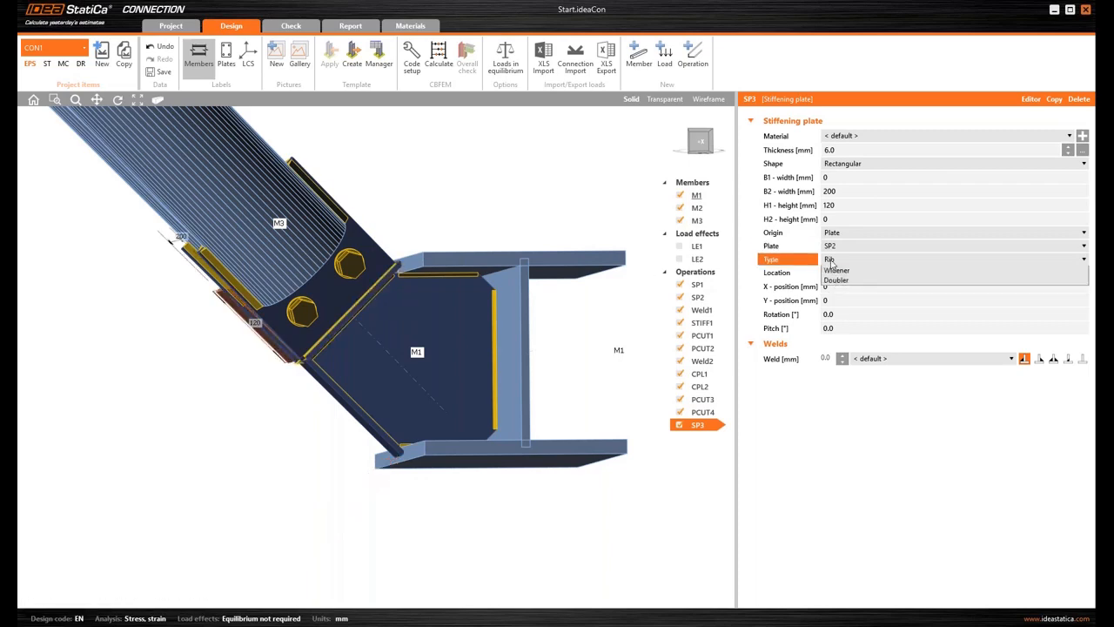
click(831, 262)
click(834, 273)
click(837, 294)
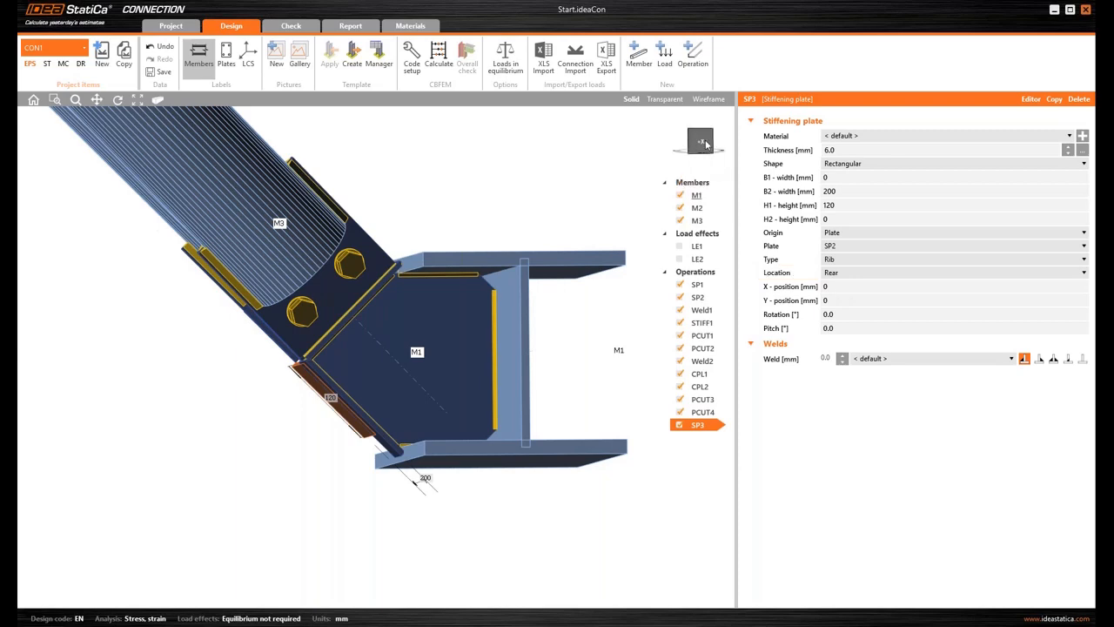
click(695, 142)
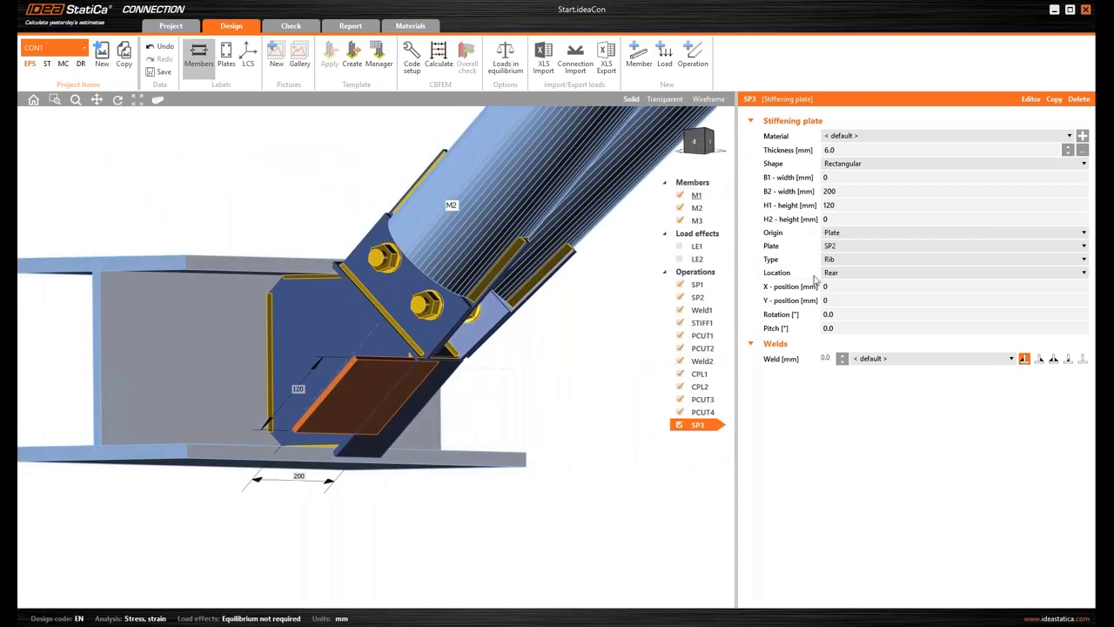
- Set the rib's Y-position to -120 mm and weld it with fillets on both sides
click(836, 299)
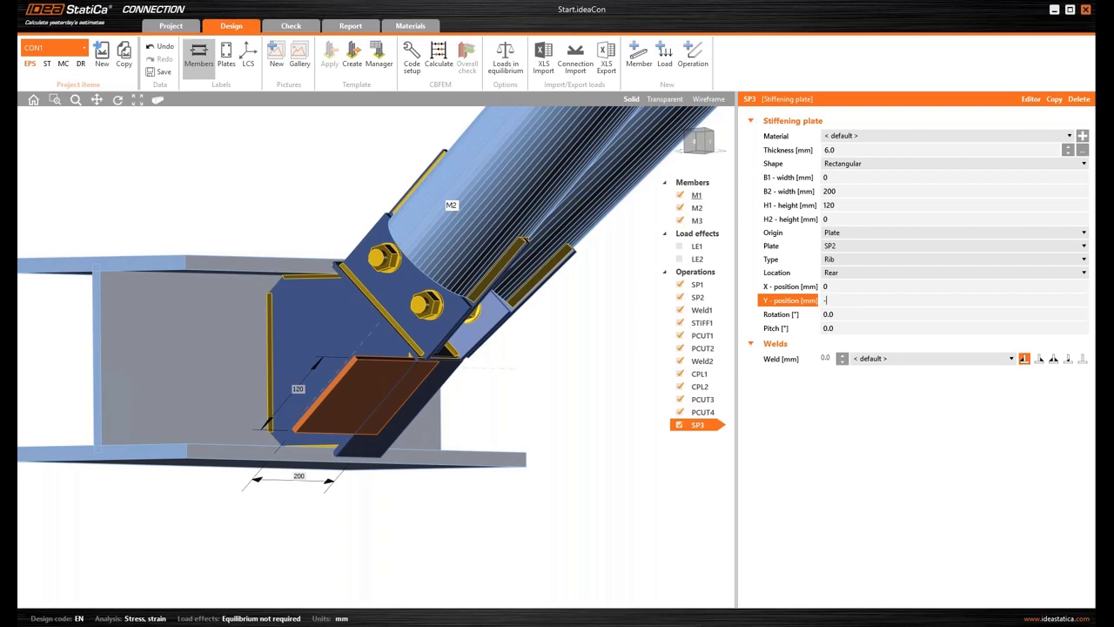
text(-120)
key(Tab)
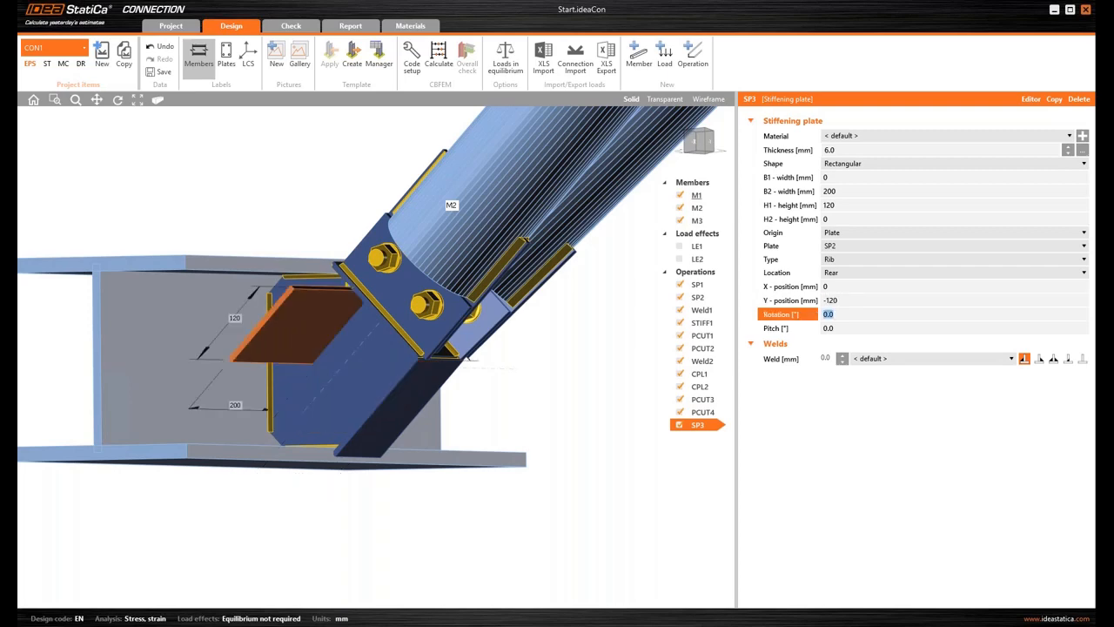
click(1053, 359)
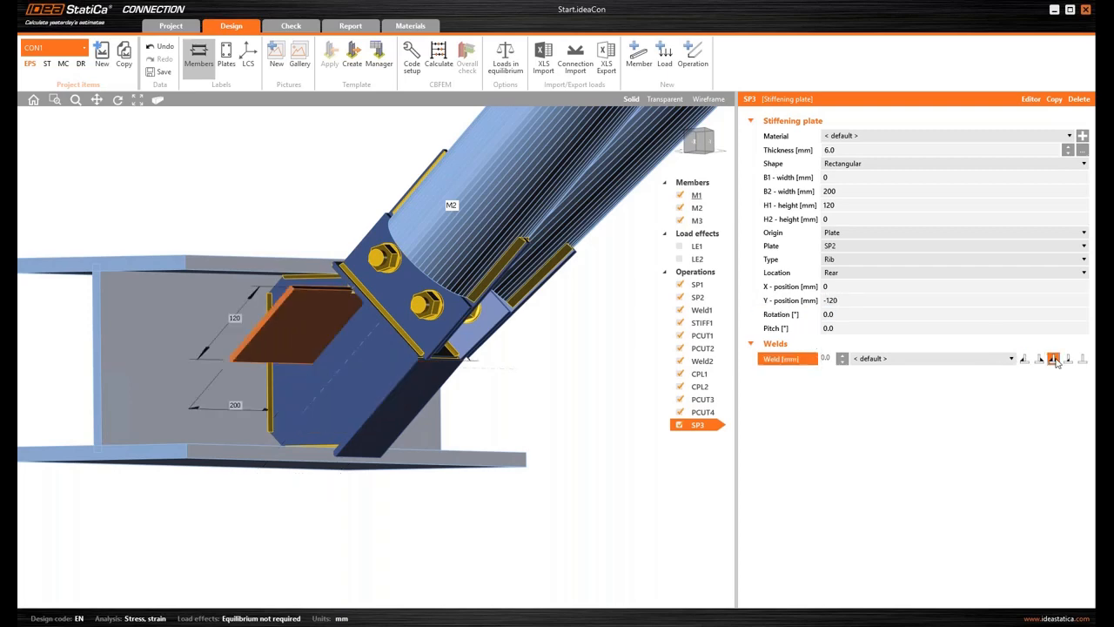
- Set rib SP3's B2 width to 50 mm and H1 height to 150 mm
click(844, 190)
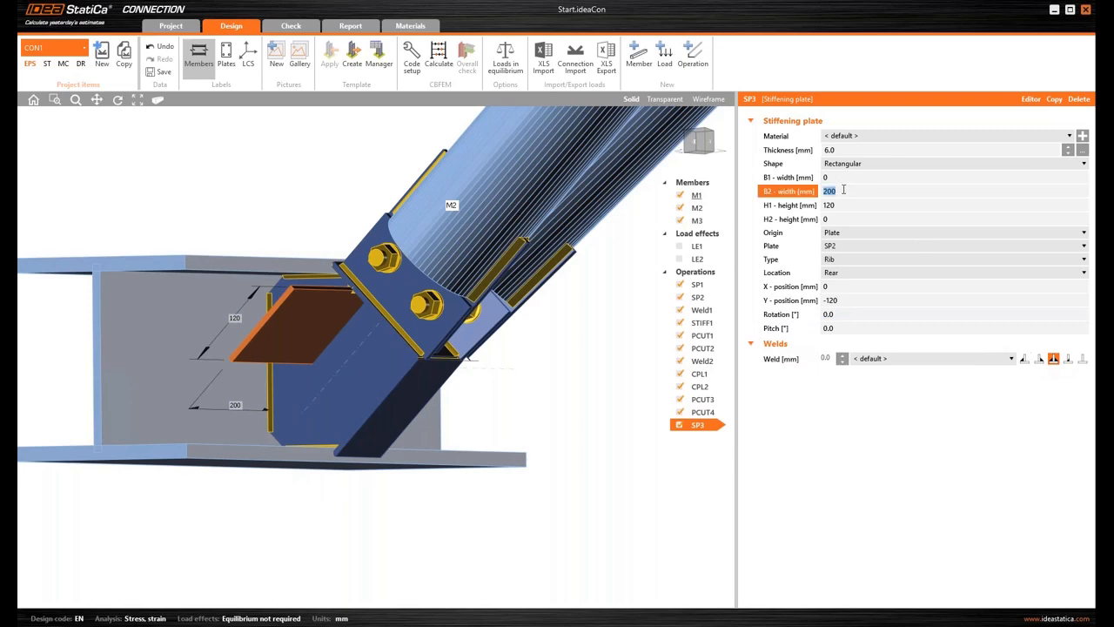
text(50)
key(Tab)
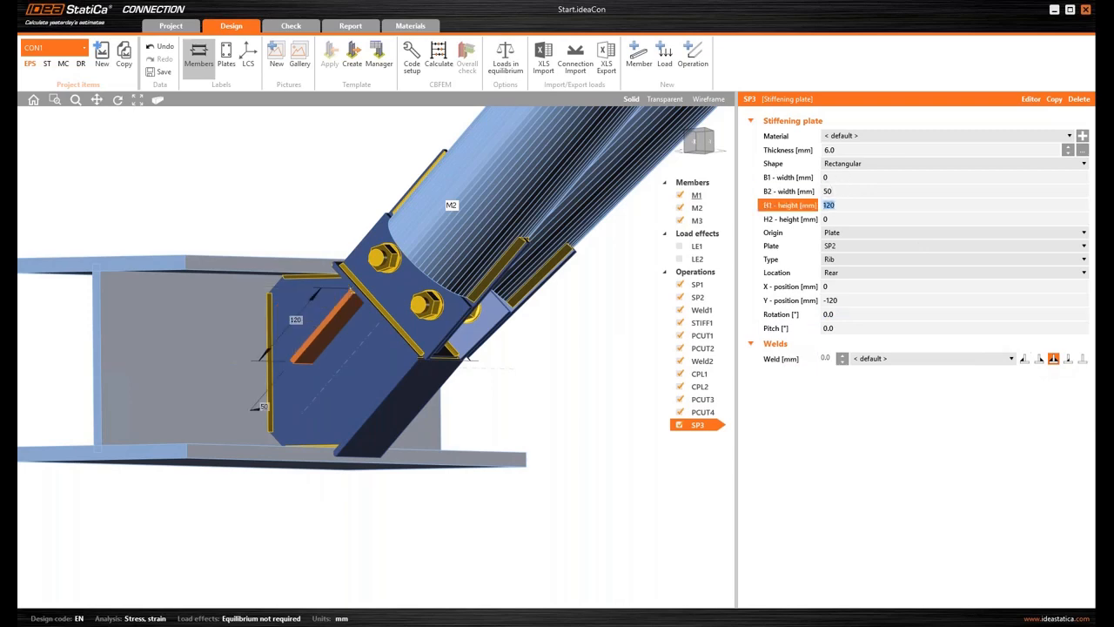
key(Tab)
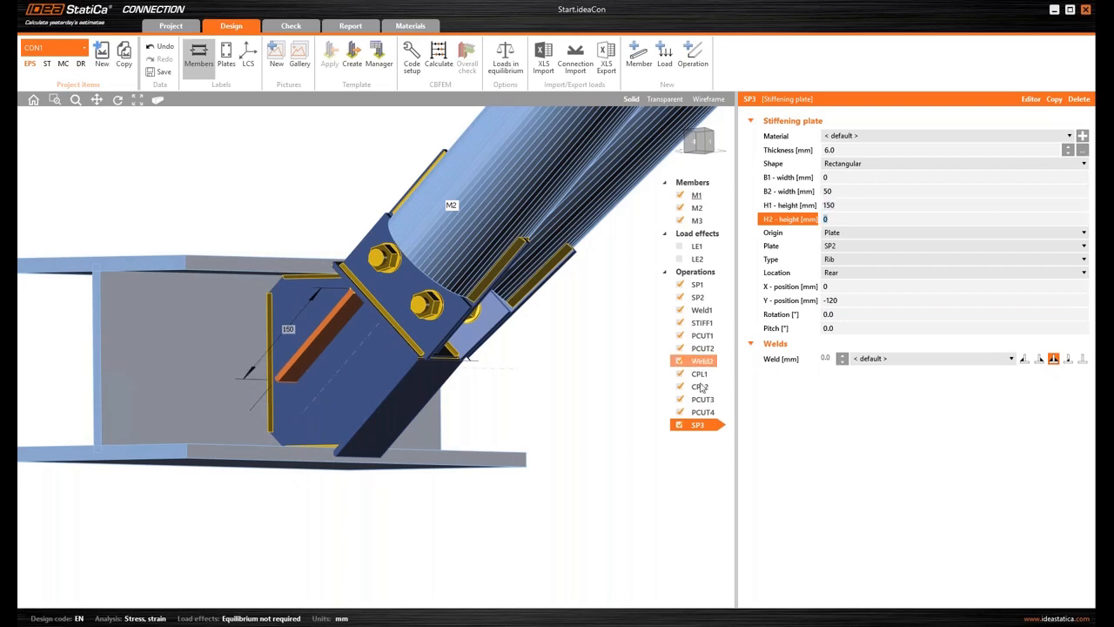
- Add a plate cut trimming rib SP3 by stiffener STIFF1, with fillet welds on both sides
click(693, 56)
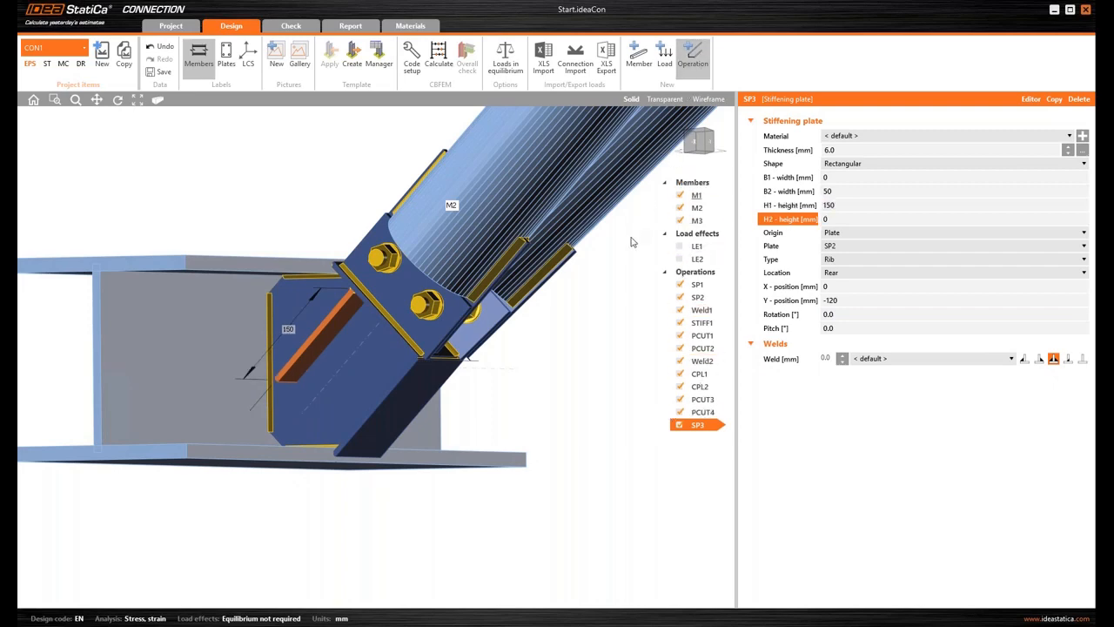
click(554, 390)
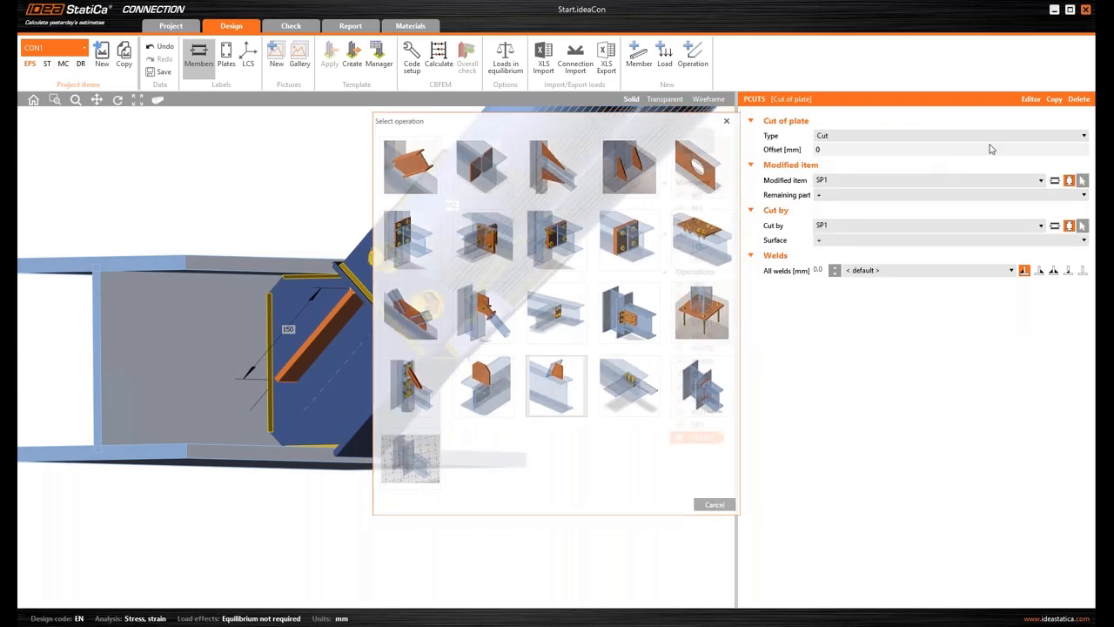
click(1084, 181)
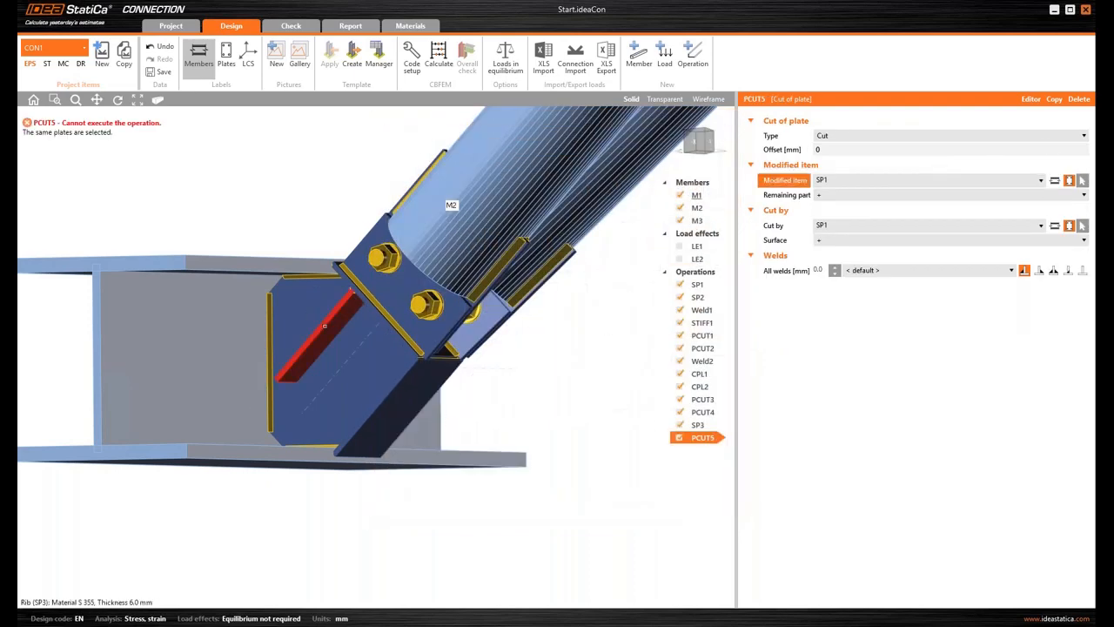
click(323, 329)
click(1070, 227)
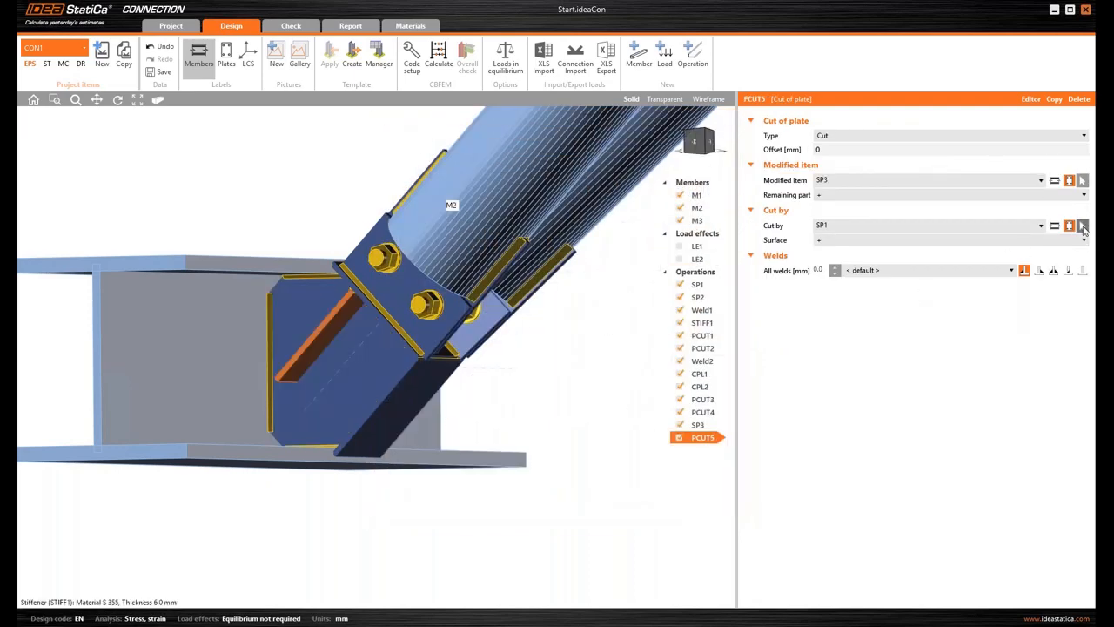
click(311, 278)
click(1053, 270)
- Copy stiffening plate SP3 and set the copy's B1 width to 50 mm
right_drag(330, 376, 423, 478)
right_drag(516, 523, 593, 191)
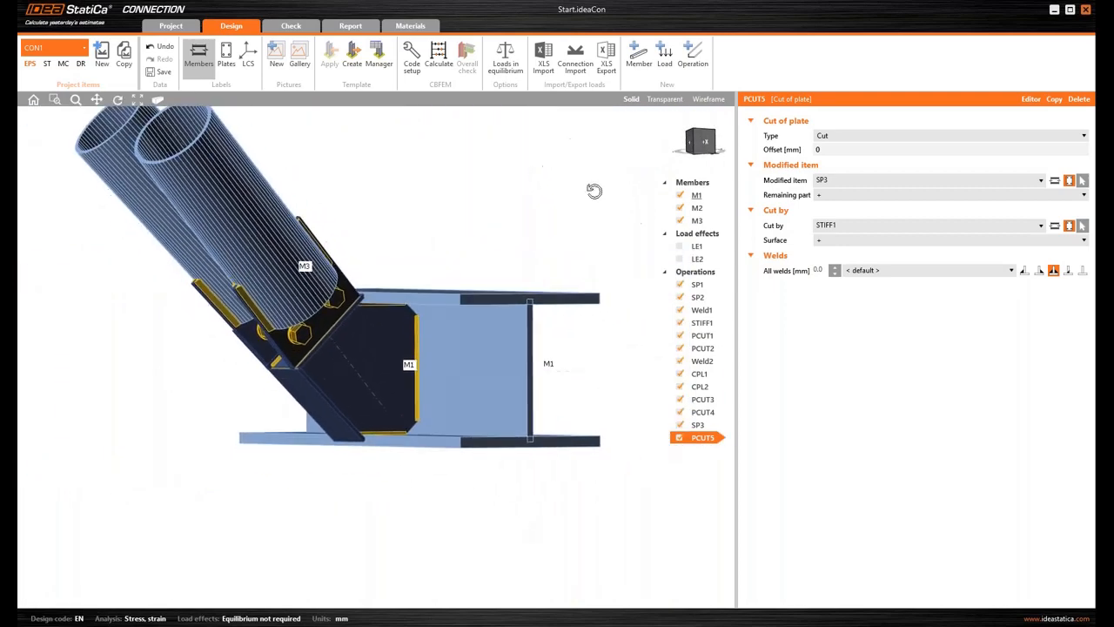
right_click(699, 424)
click(715, 429)
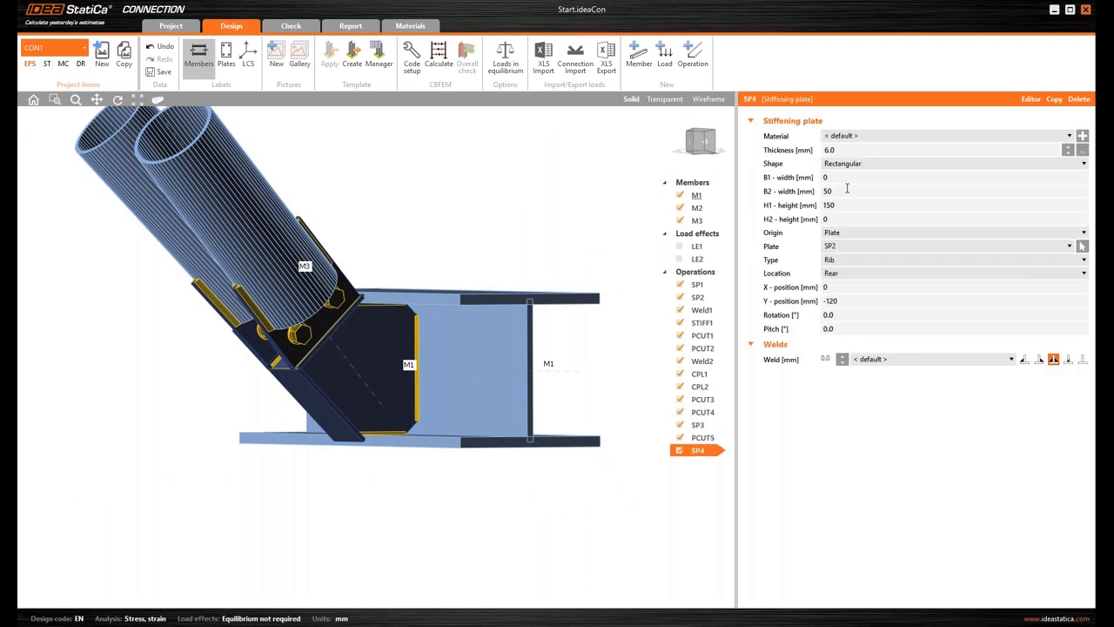
click(847, 178)
text(50)
key(Tab)
key(Tab)
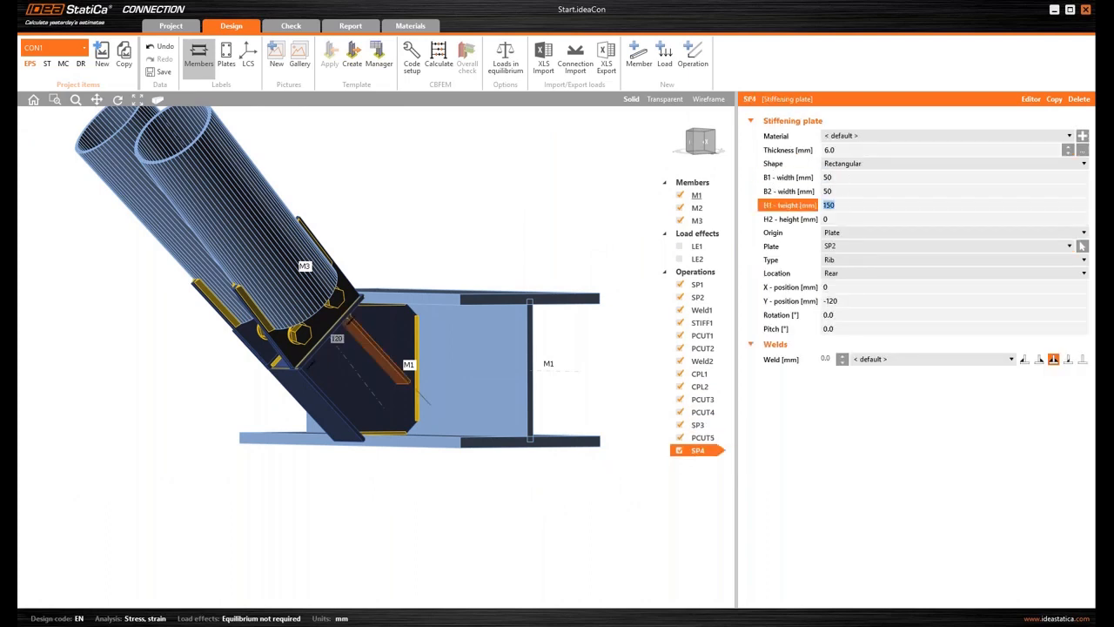
- Copy plate cut PCUT5, set its modified item to SP4, and cut at the negative surface of STIFF1
right_click(707, 439)
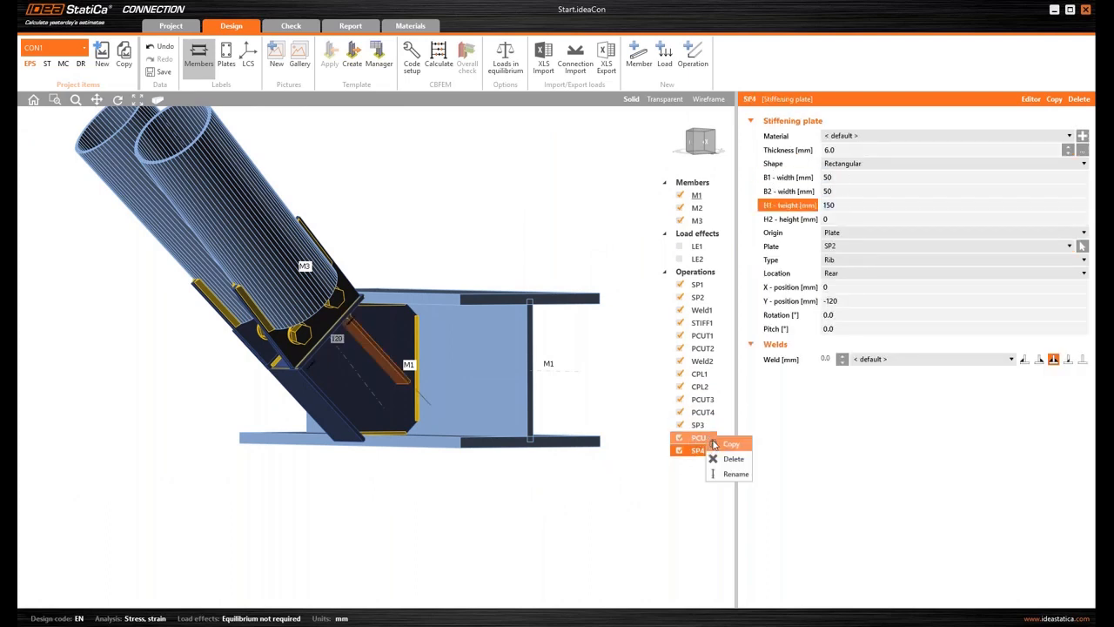
click(716, 446)
click(1083, 180)
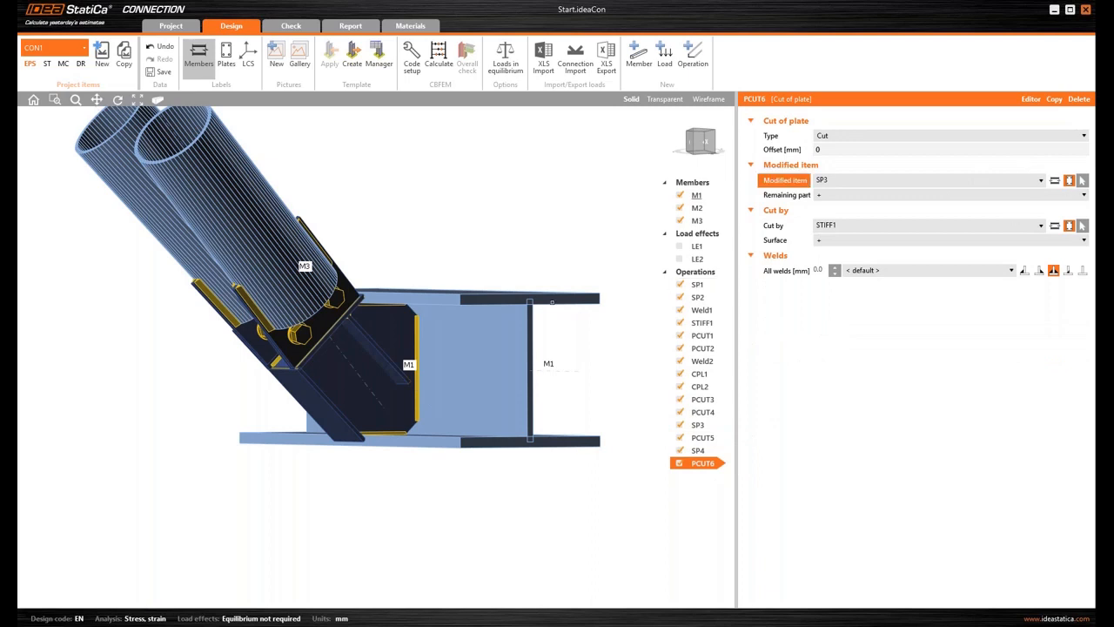
click(366, 343)
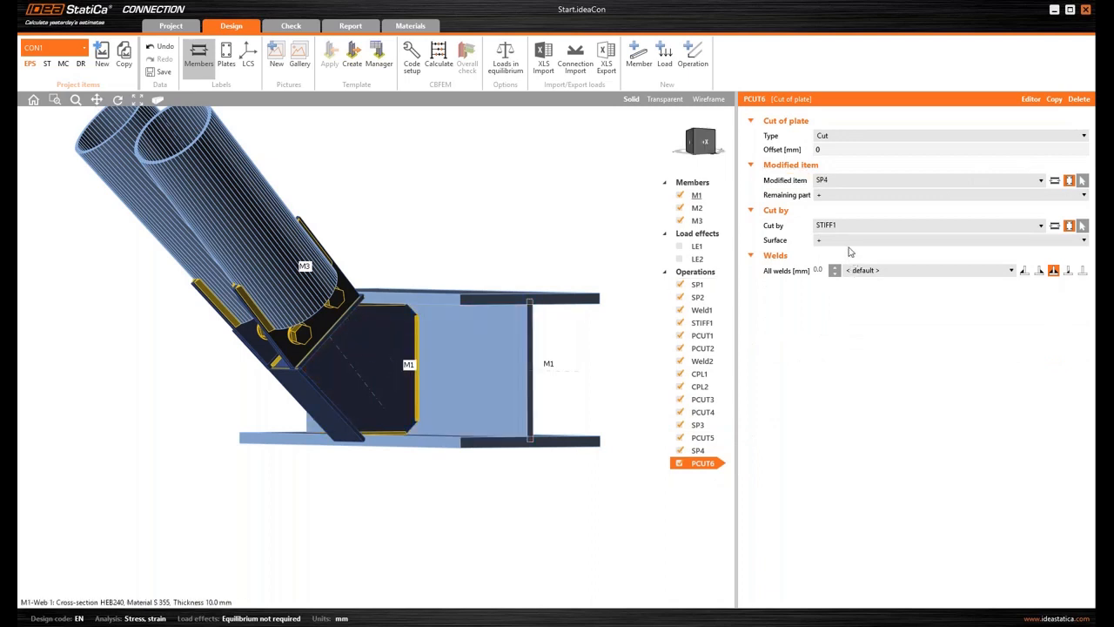
click(849, 244)
click(844, 262)
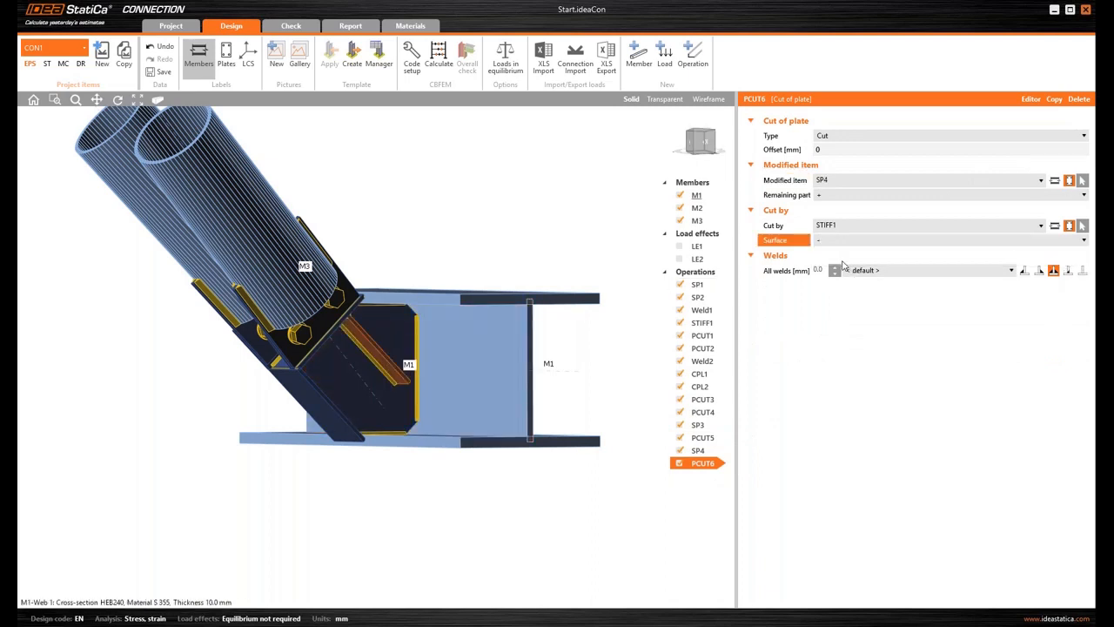
- Enable all load effects and inspect the LE1 loads acting on members M2 and M3
scroll(396, 250, down, 2)
middle_drag(408, 298, 394, 350)
right_click(711, 243)
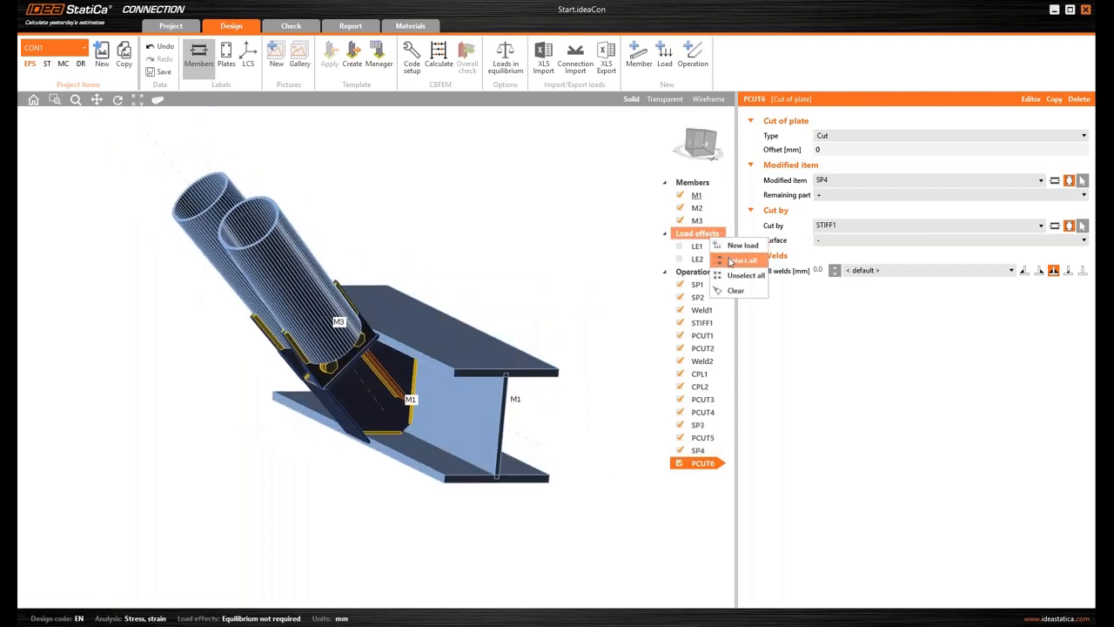
click(739, 261)
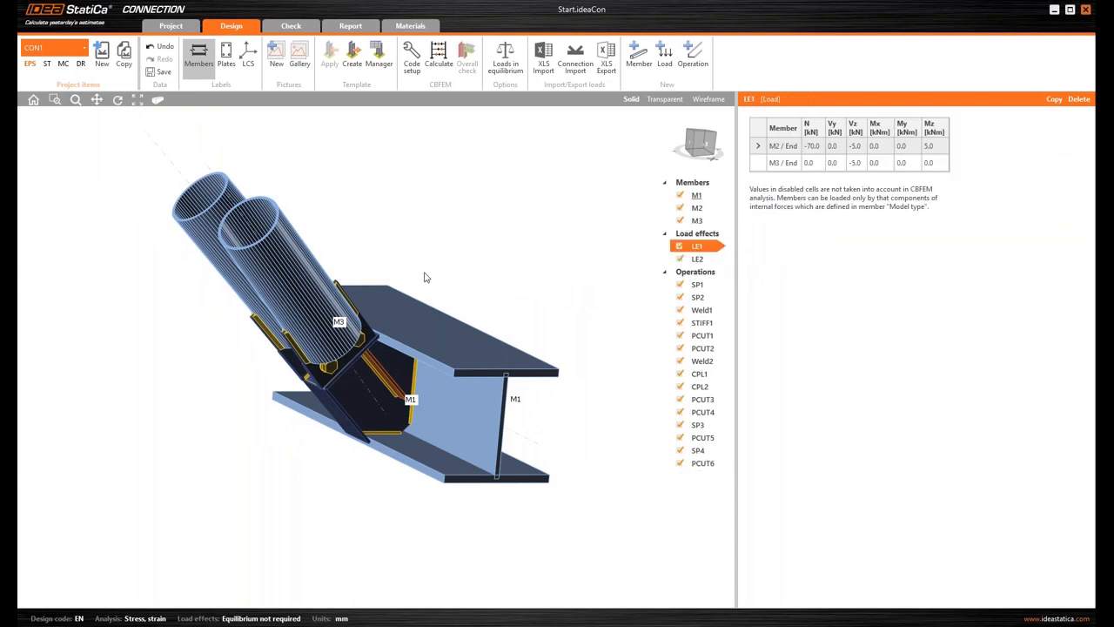
middle_drag(470, 258, 459, 300)
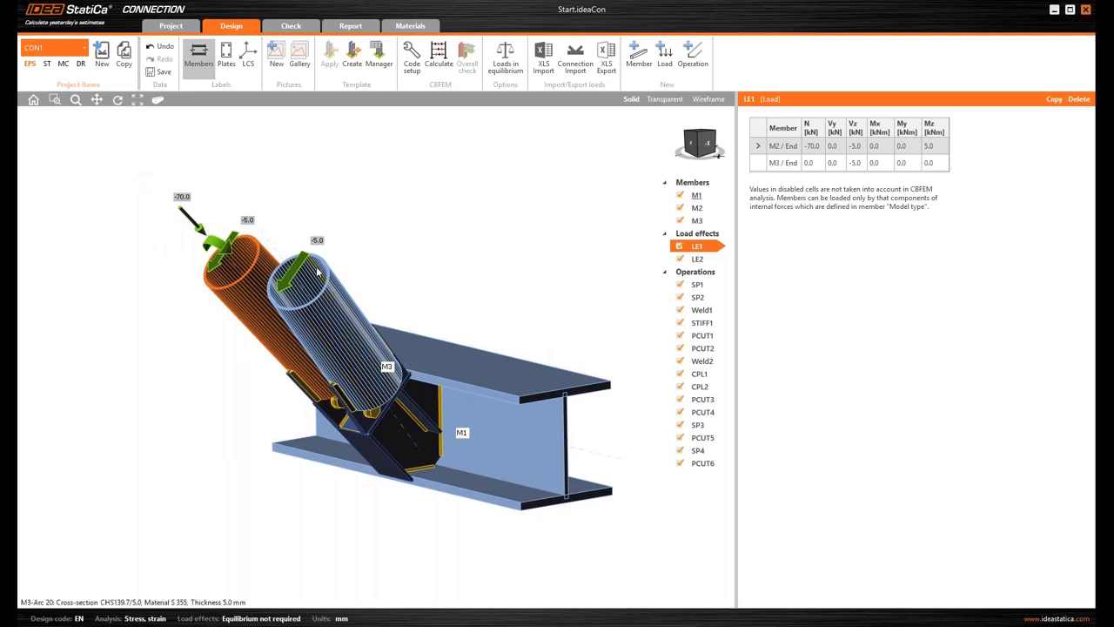
scroll(309, 313, up, 2)
scroll(347, 323, up, 2)
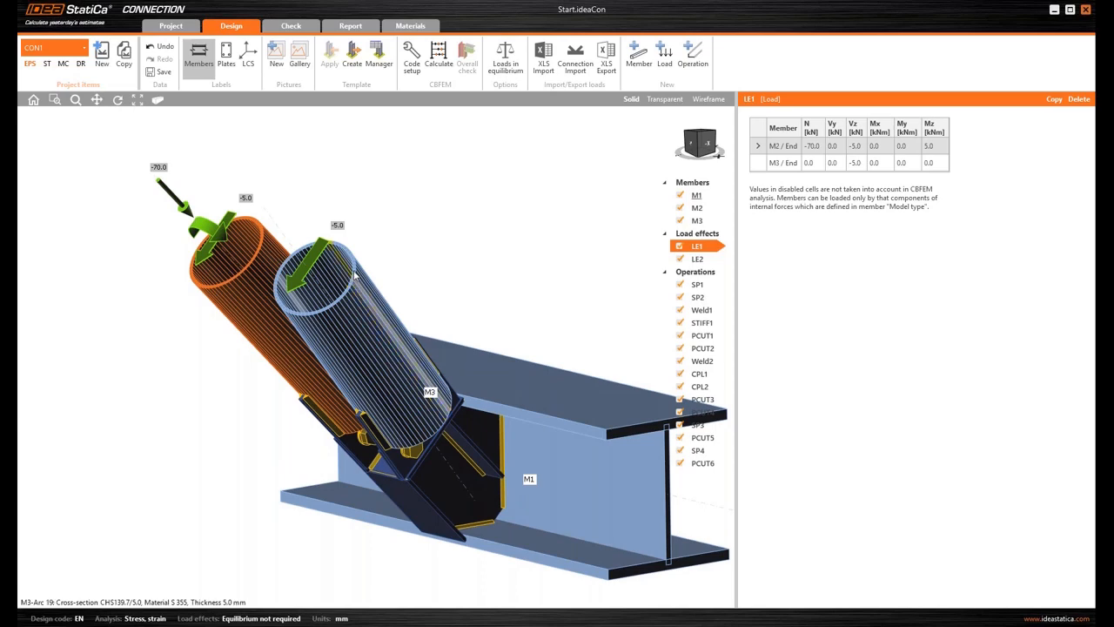
- Add a new stiffening plate operation to fit between the two CHS tubes M2 and M3
middle_drag(442, 267, 388, 253)
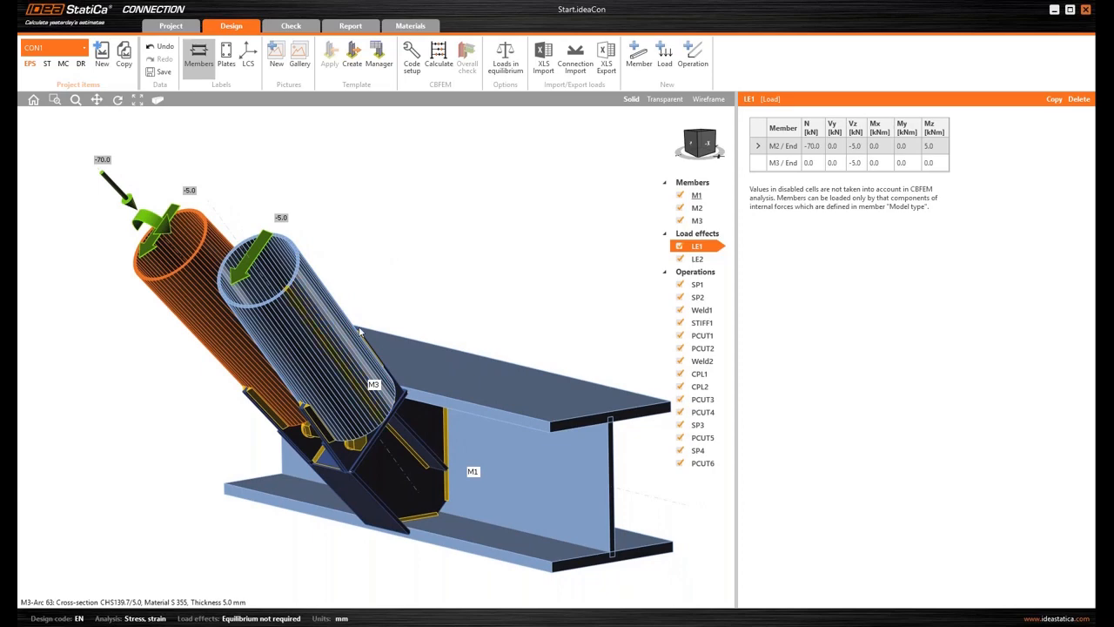
right_drag(367, 381, 522, 339)
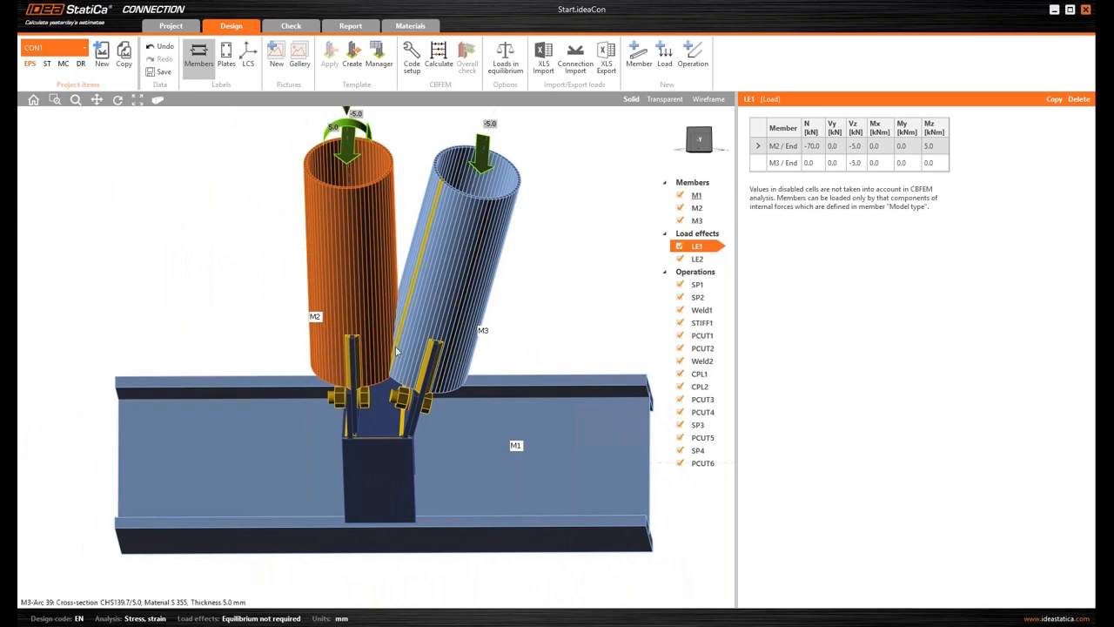
right_drag(396, 350, 541, 299)
middle_drag(540, 299, 516, 293)
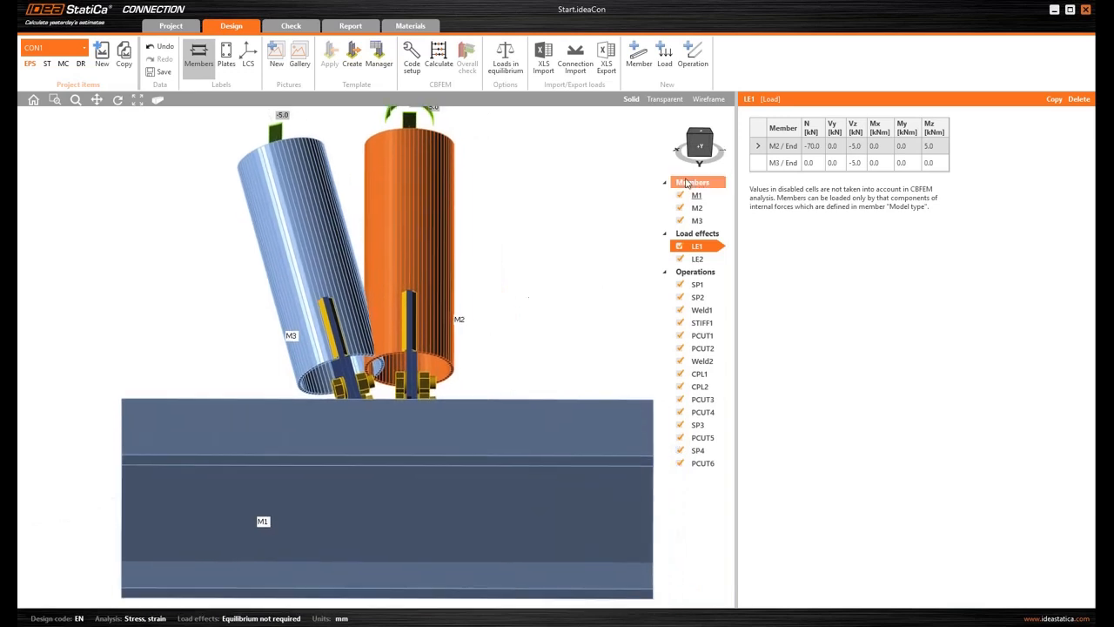
click(700, 141)
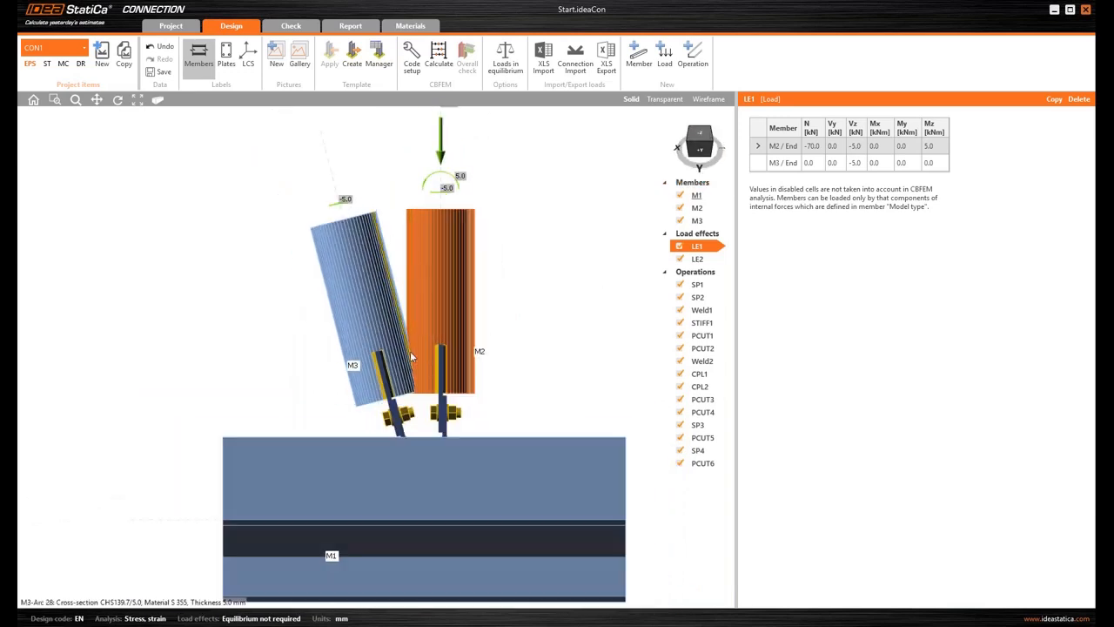
right_click(697, 273)
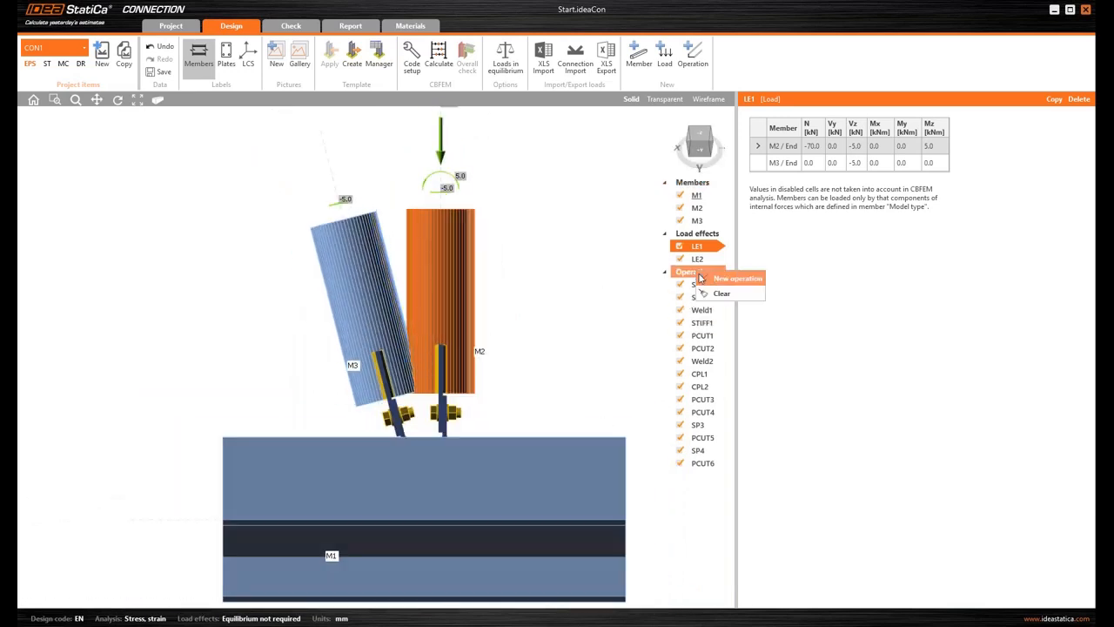
click(727, 278)
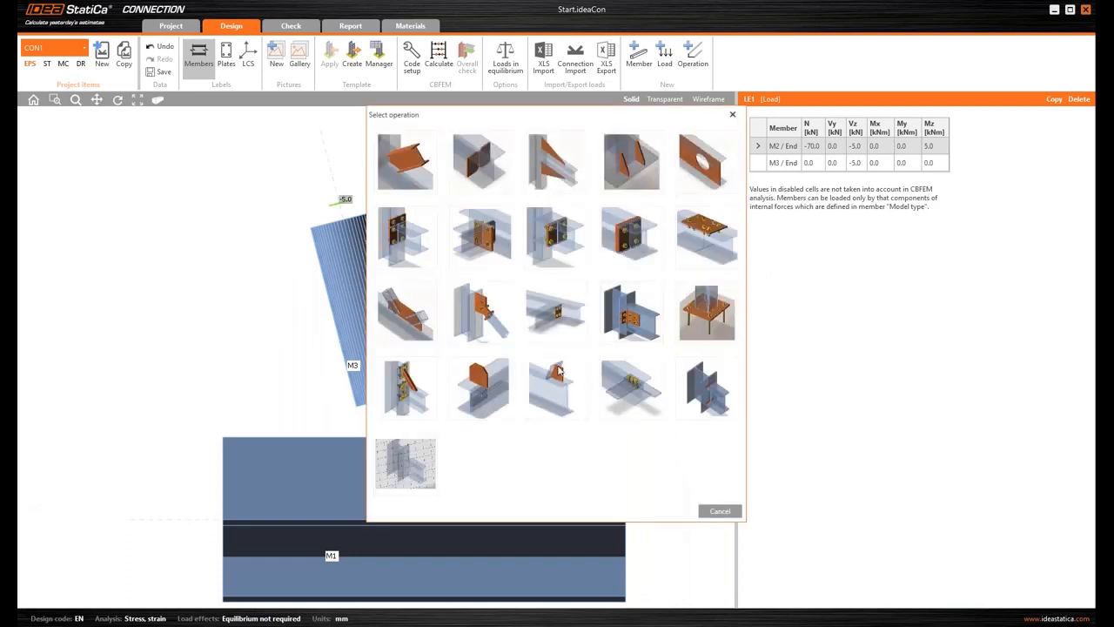
click(485, 388)
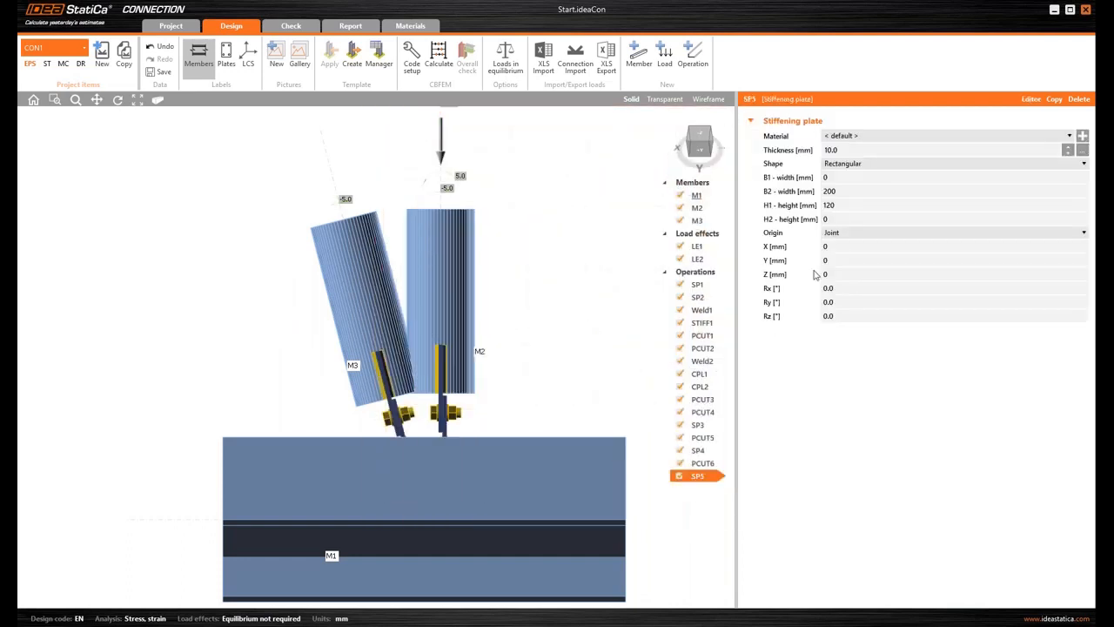
- Set the new stiffening plate SP5's B1 width to 200 mm and its H2 height to 120 mm
click(847, 181)
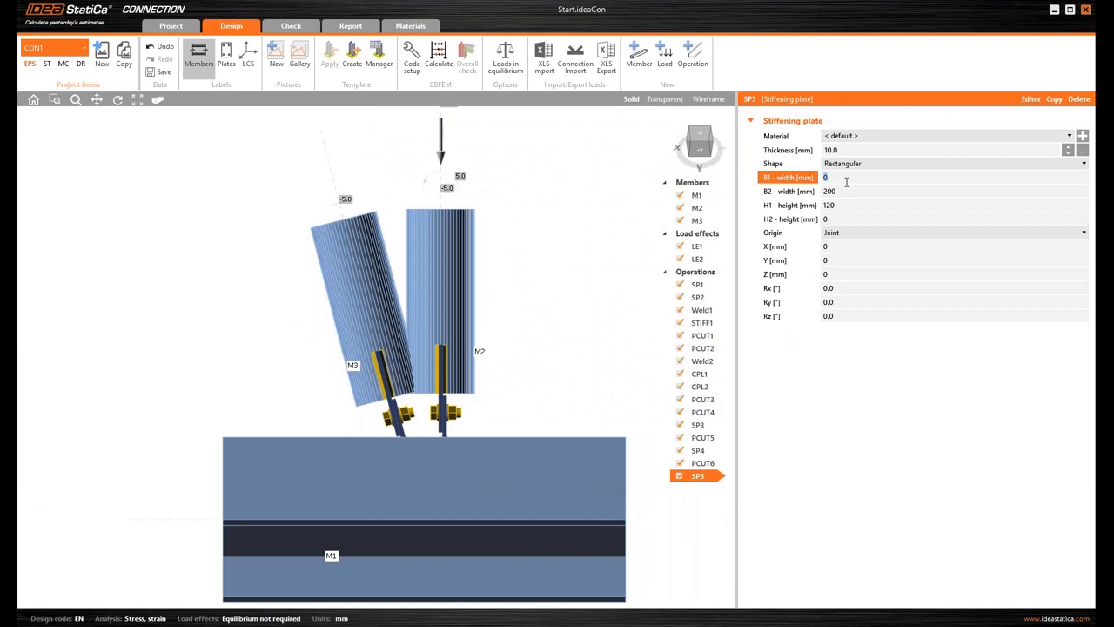
key(Tab)
key(Tab)
key(Tab)
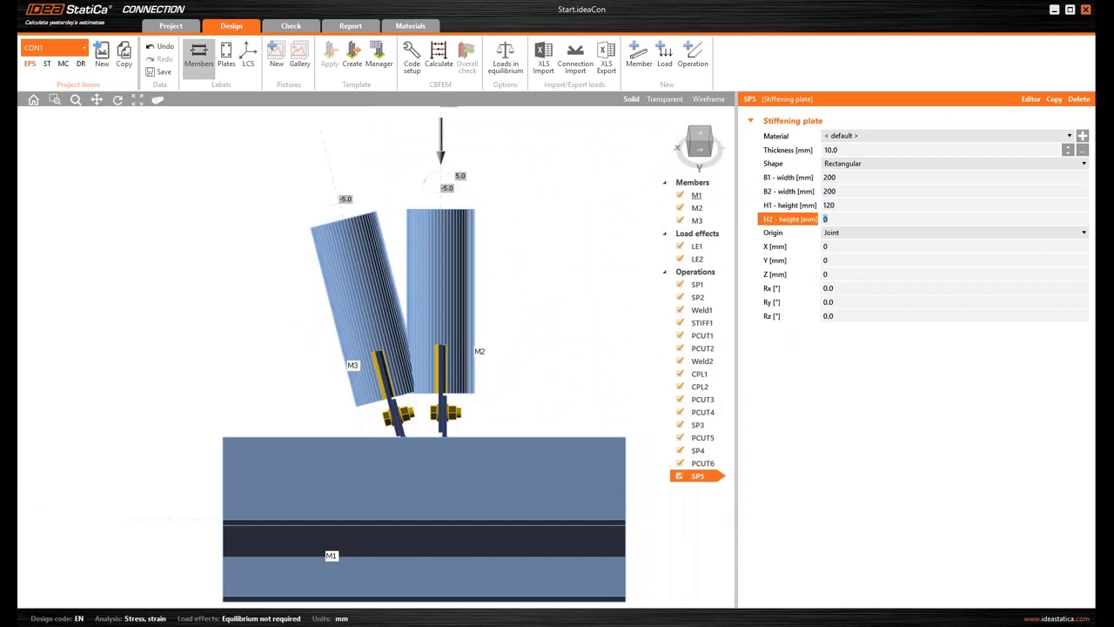
key(Tab)
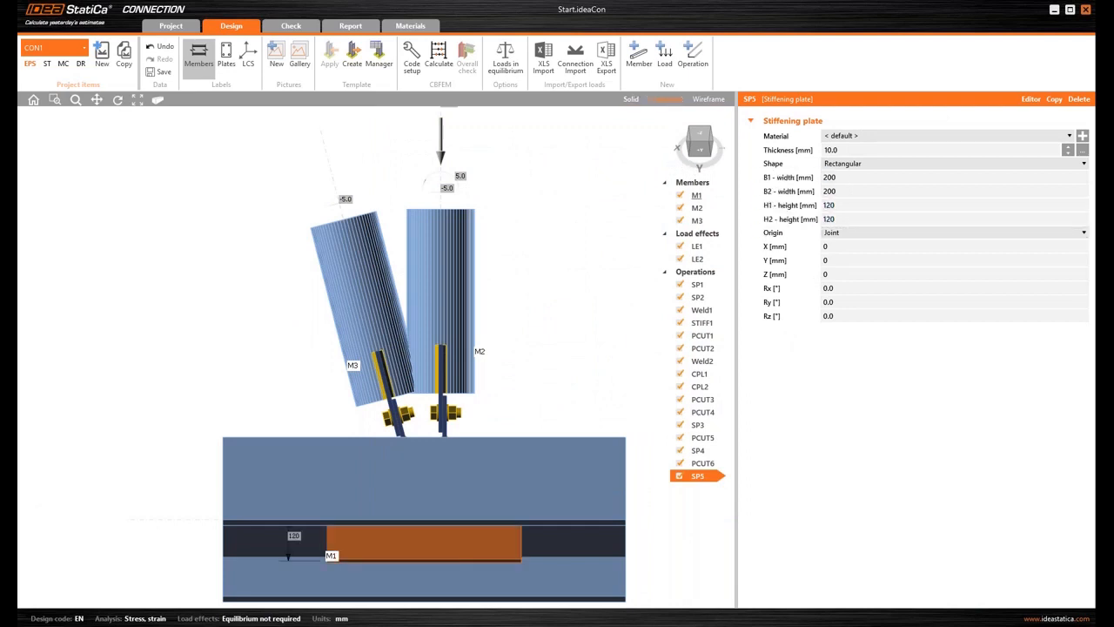
- With the model shown transparent, set plate SP5's Rx rotation to 45° and its thickness to 8 mm
click(665, 99)
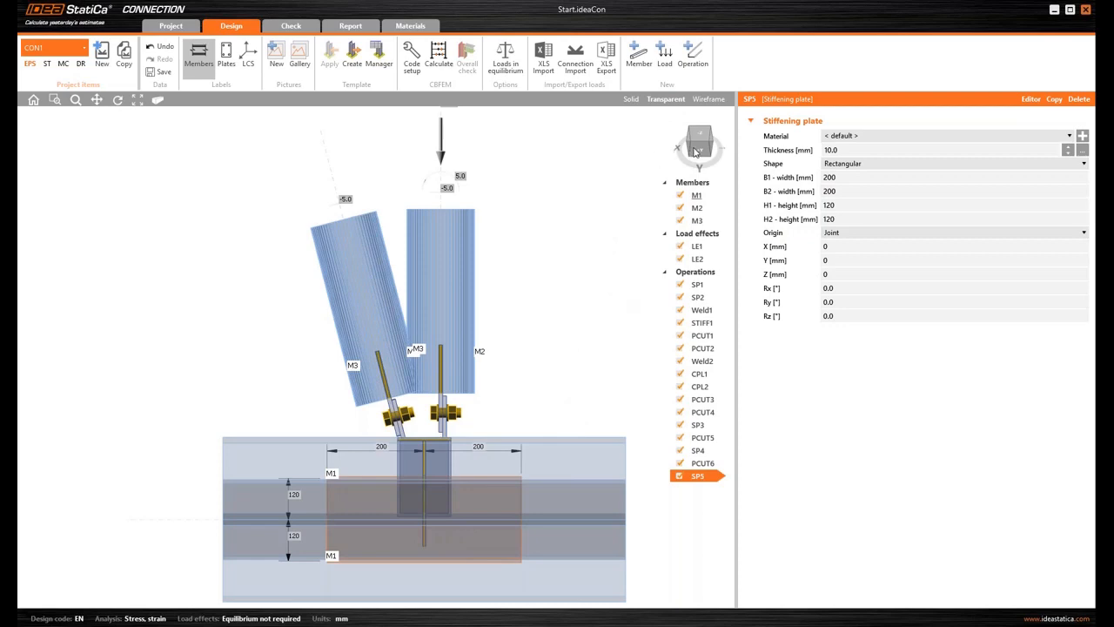
click(699, 153)
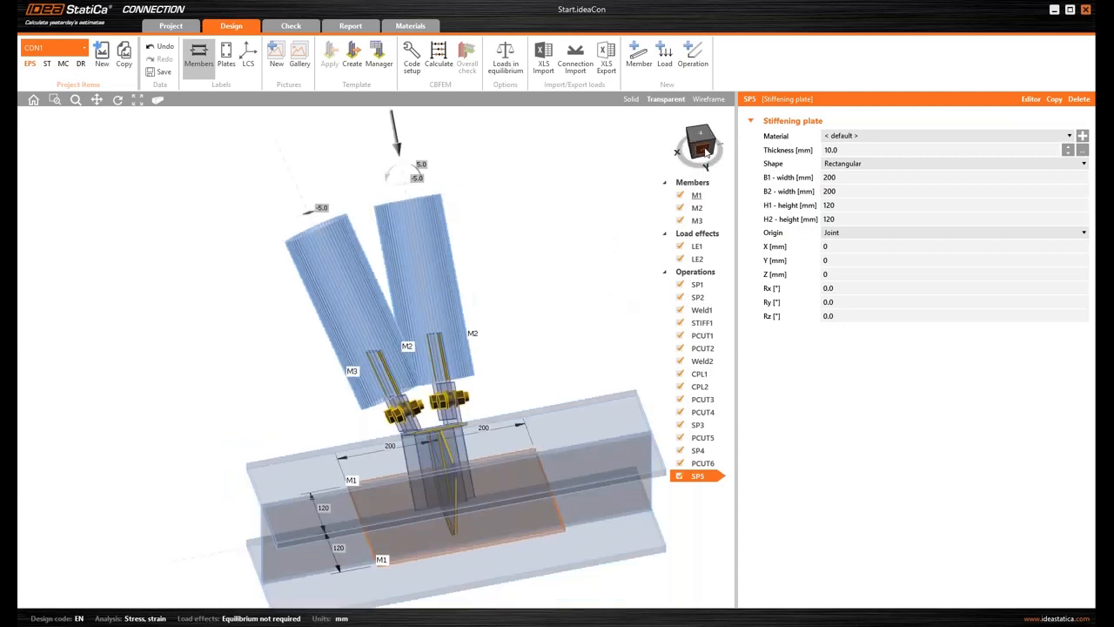
click(694, 151)
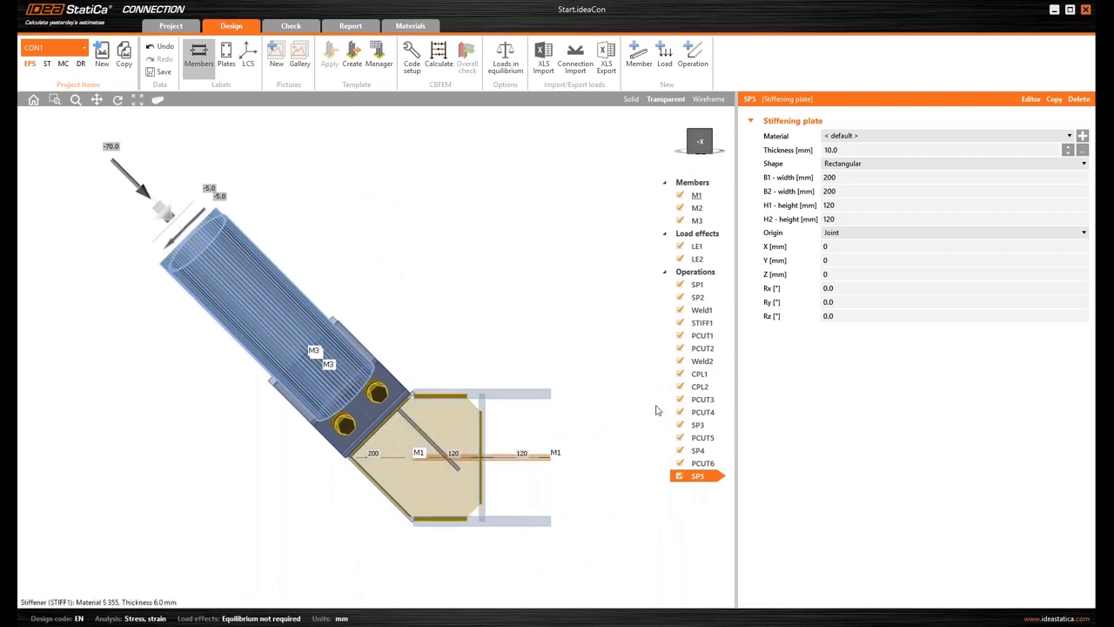
click(848, 289)
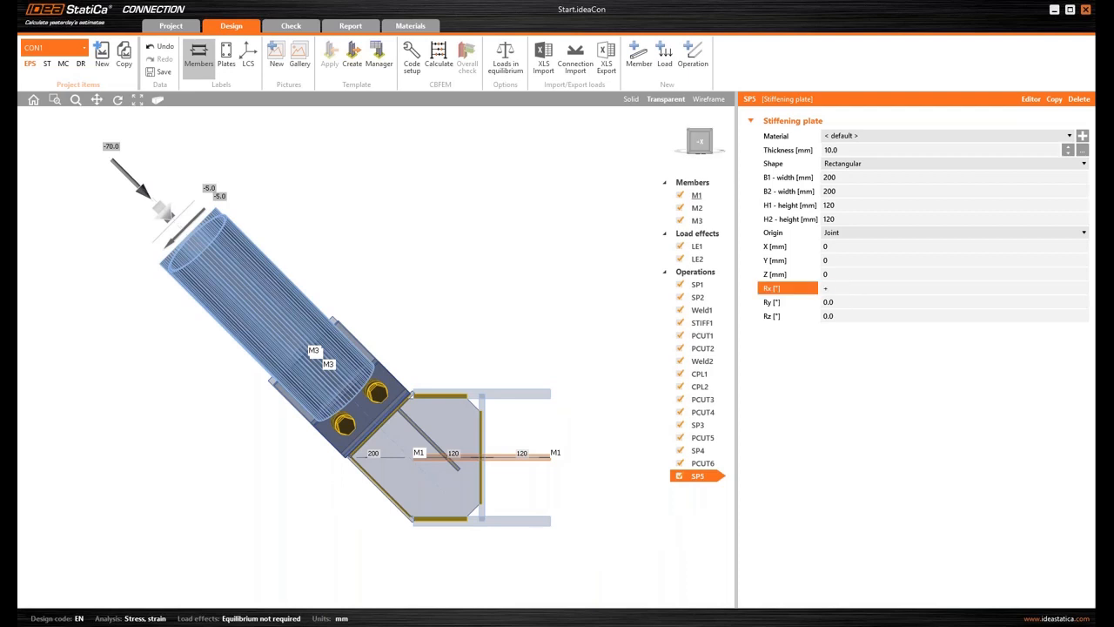
text(+45)
key(Tab)
click(849, 150)
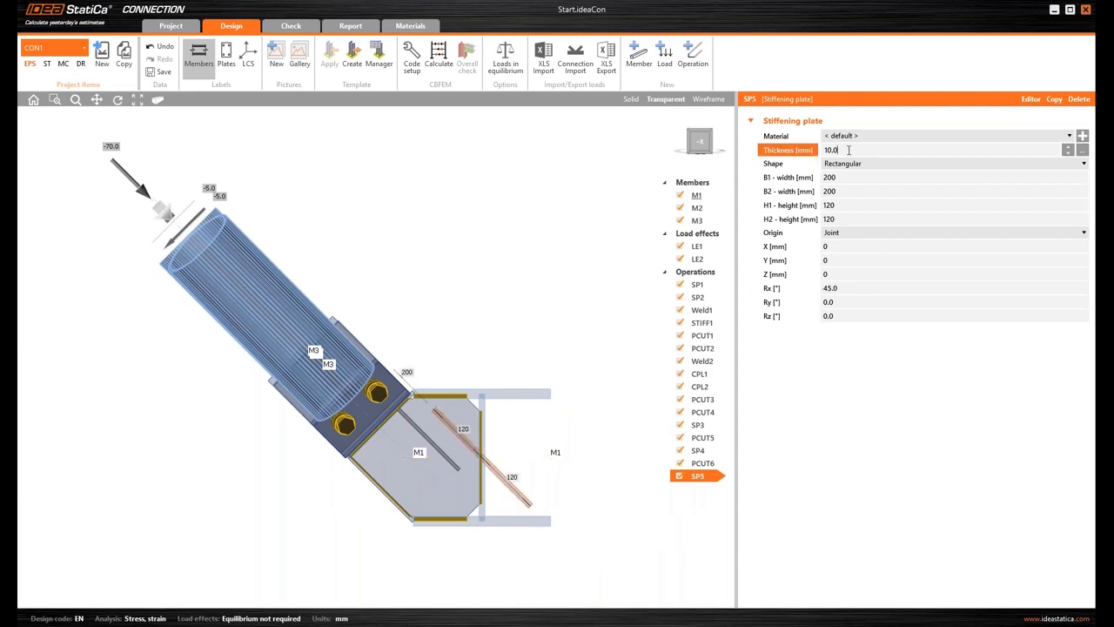
click(841, 289)
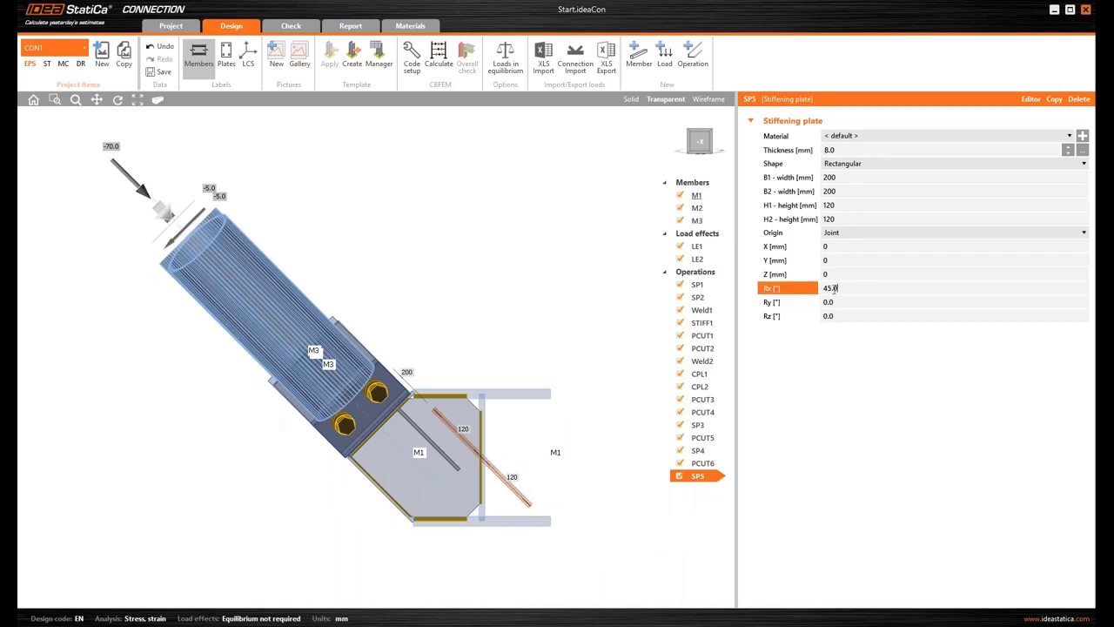
- Set plate SP5's Ry rotation to 85° so it stands upright between the tubes
click(699, 145)
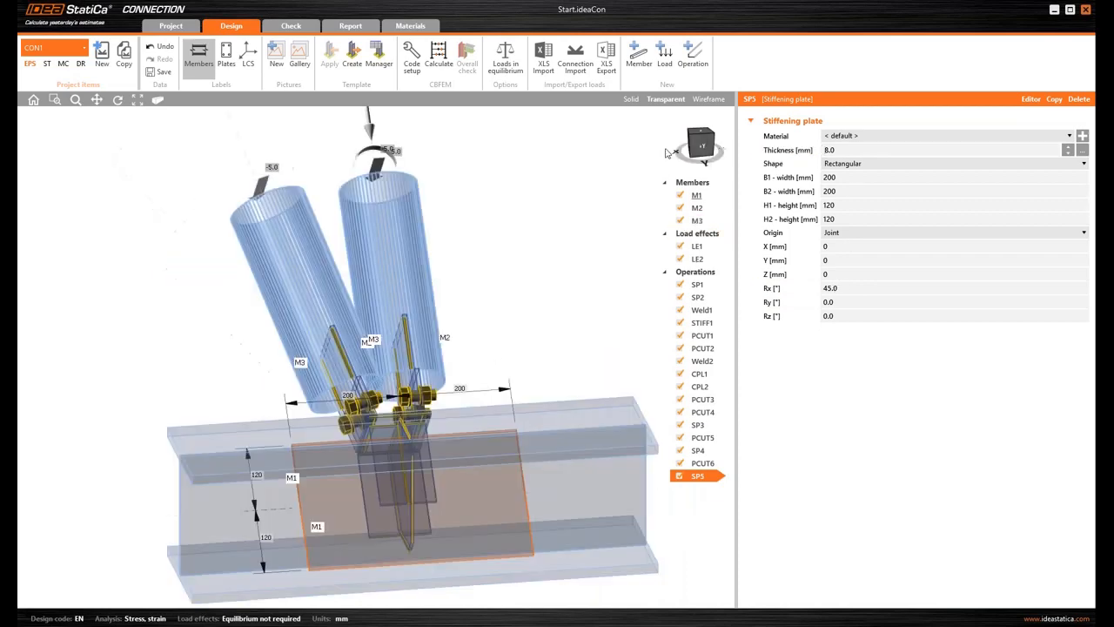
click(700, 143)
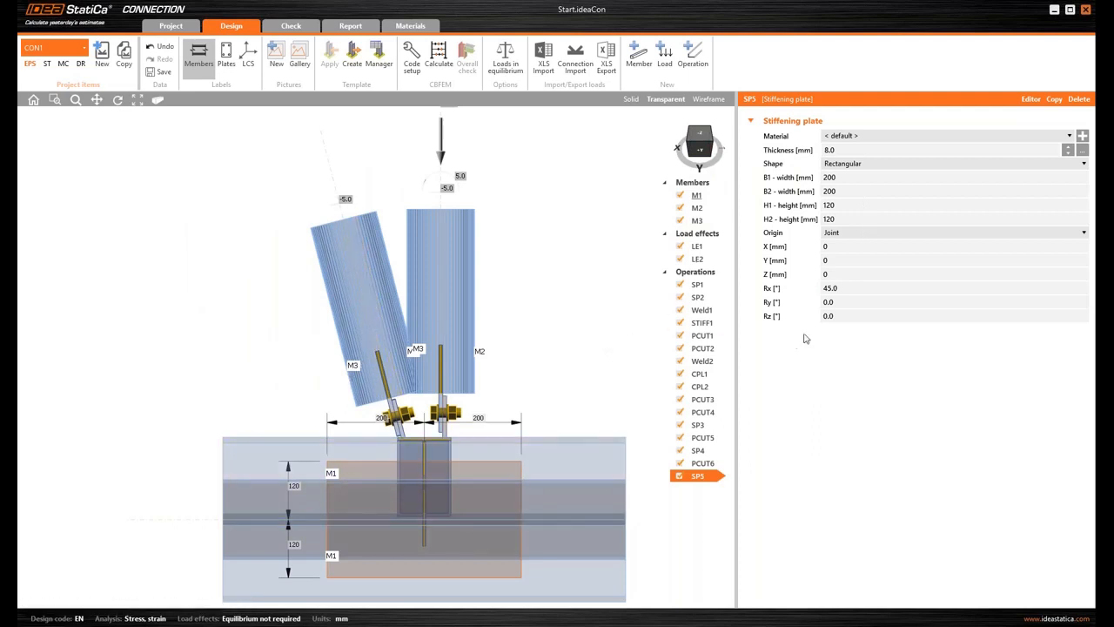
click(845, 303)
text(85)
key(Tab)
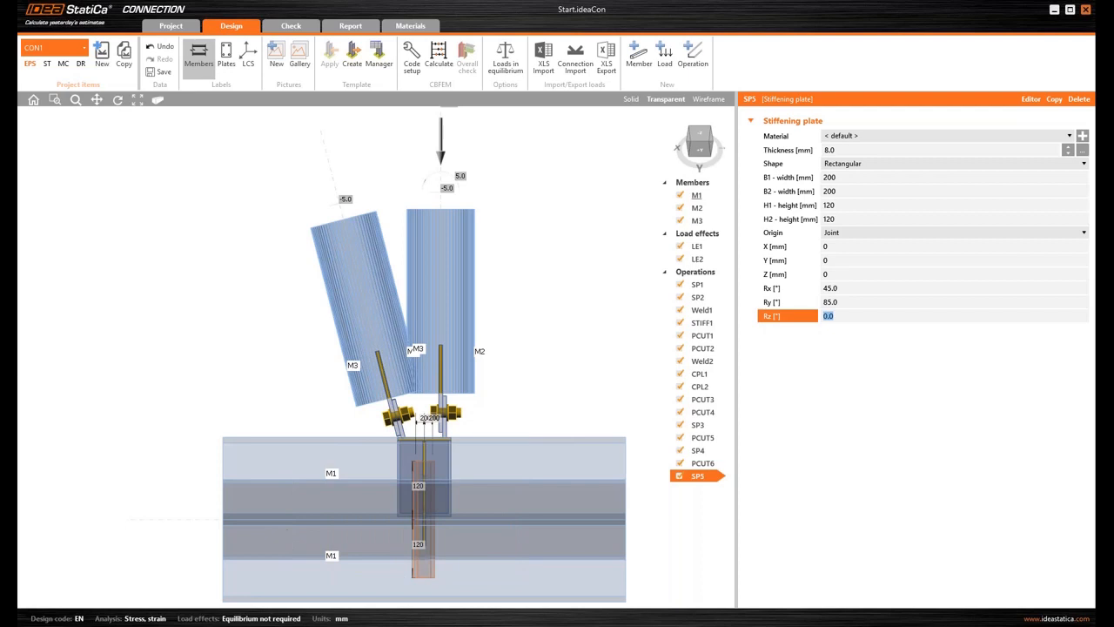
- Move plate SP5 up alongside the tubes by setting its Y position to 390 mm and Z to 260 mm
click(703, 153)
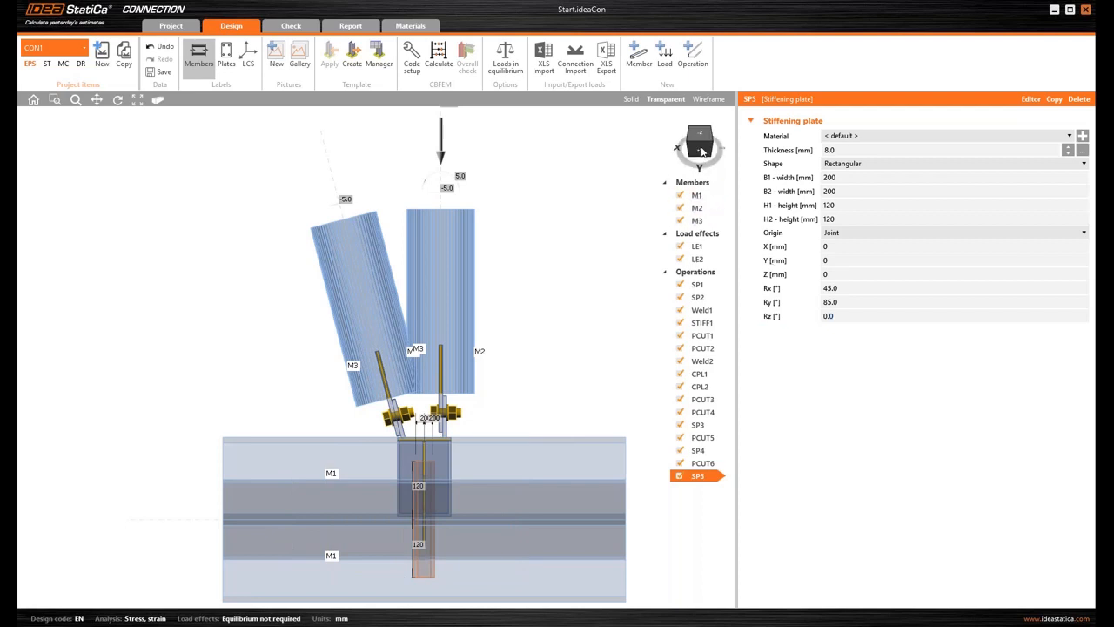
drag(705, 153, 716, 149)
click(716, 150)
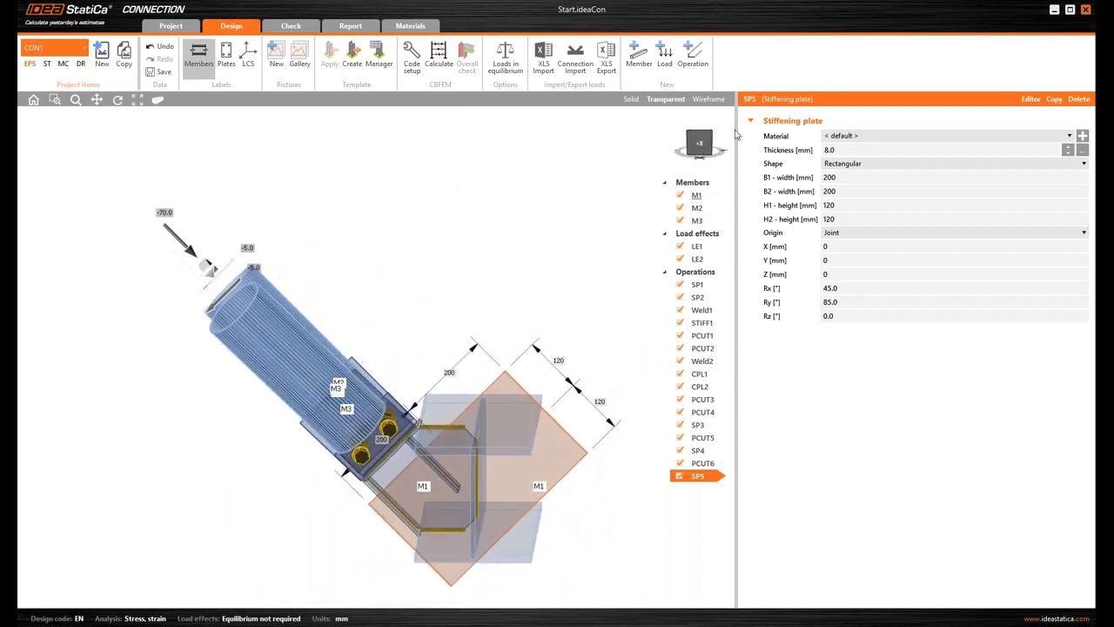
scroll(436, 522, up, 2)
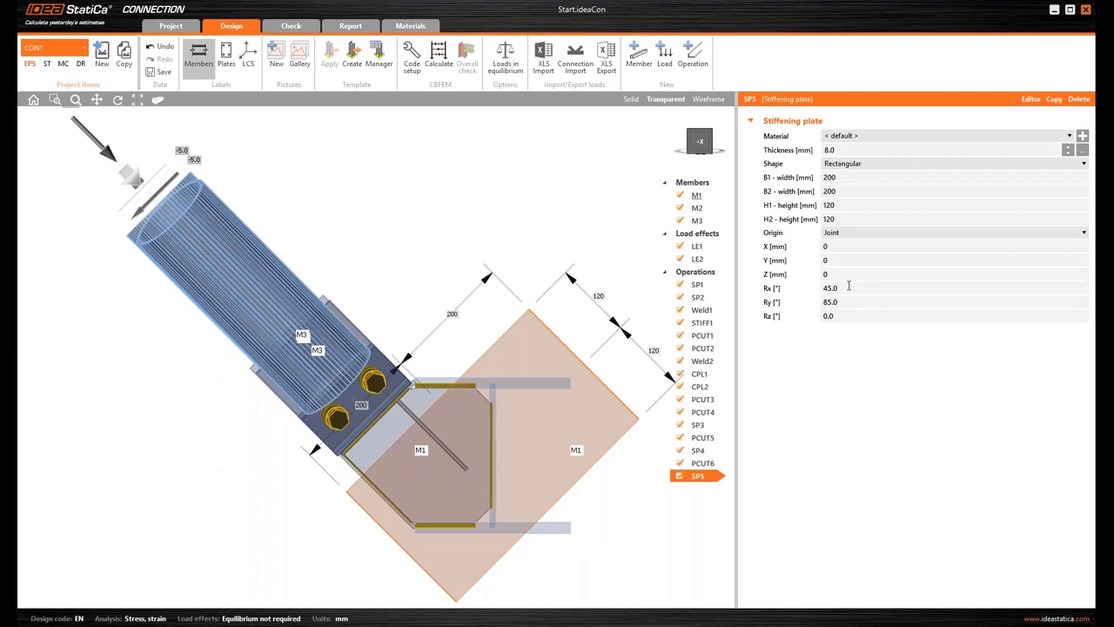
click(838, 260)
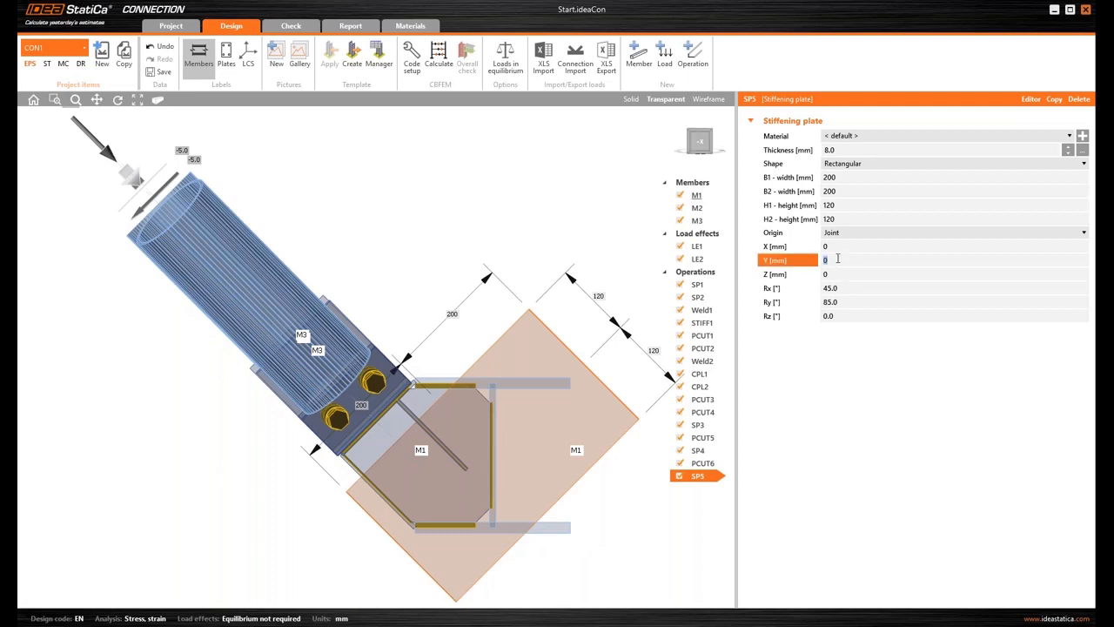
key(Tab)
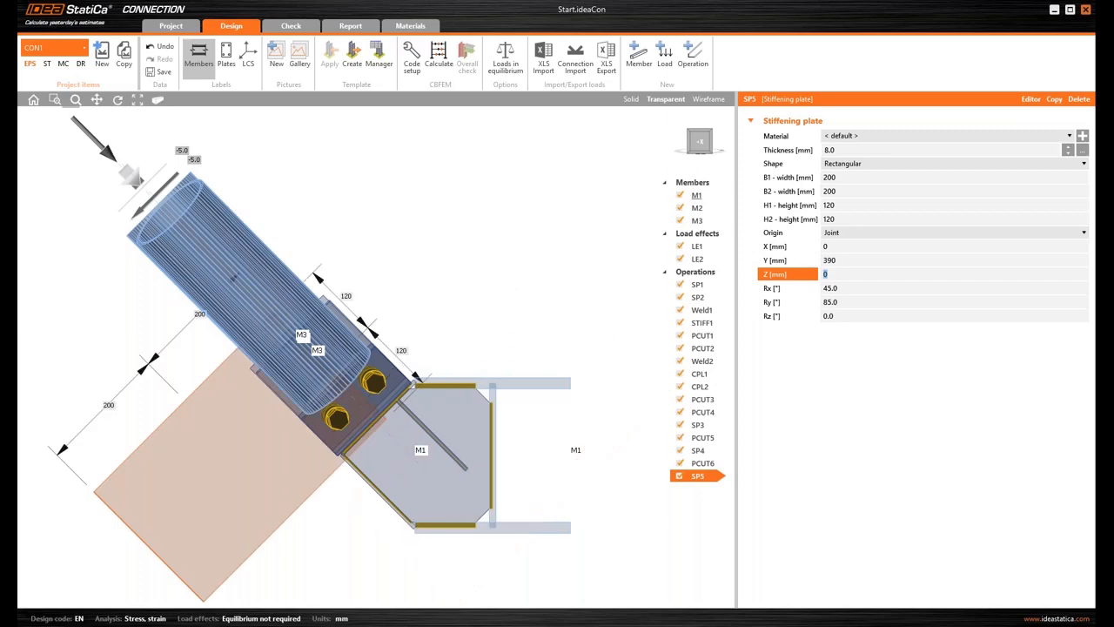
text(260)
key(Tab)
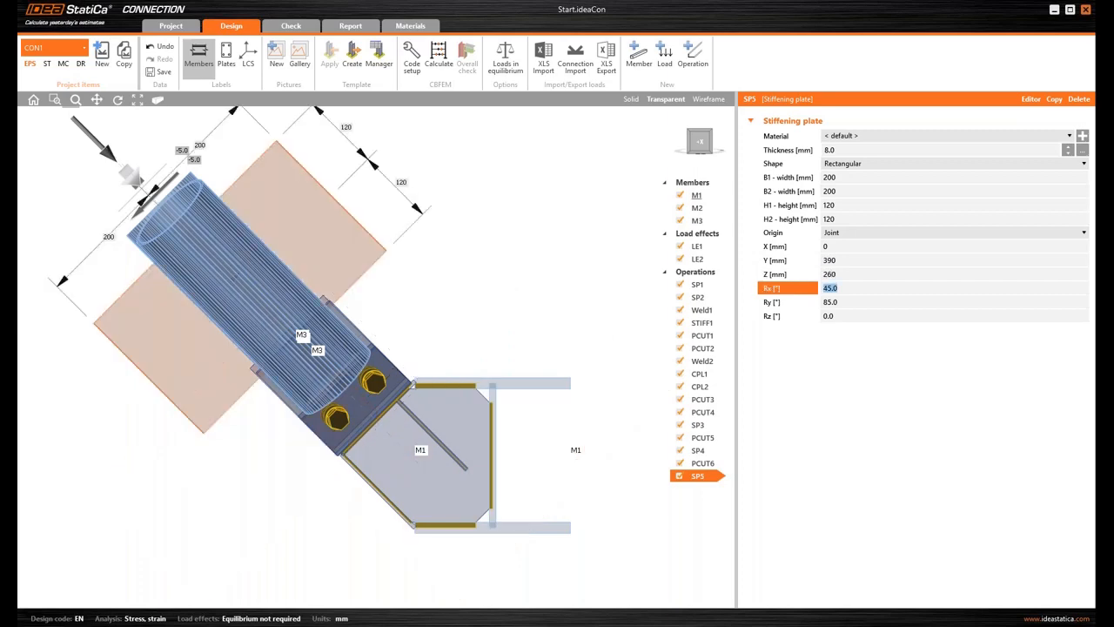
- Set plate SP5's Rx rotation to -45° to align it with the tube axes
text(-45)
key(Tab)
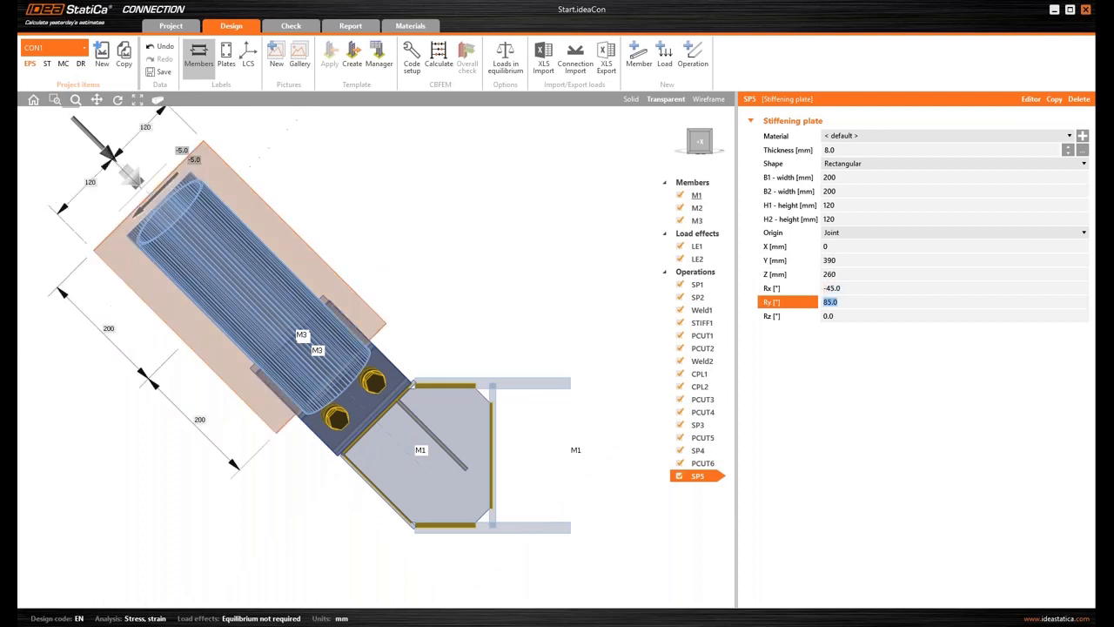
click(833, 288)
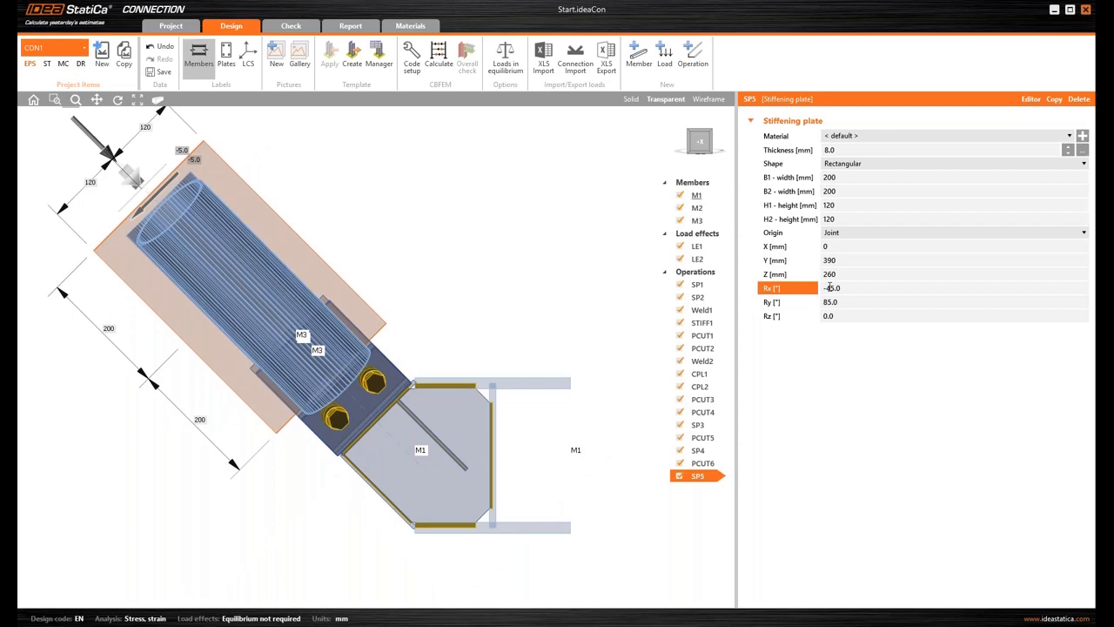
- Shift plate SP5 into the gap between tubes M2 and M3 by setting its X position to -33 mm
drag(702, 144, 696, 149)
click(697, 148)
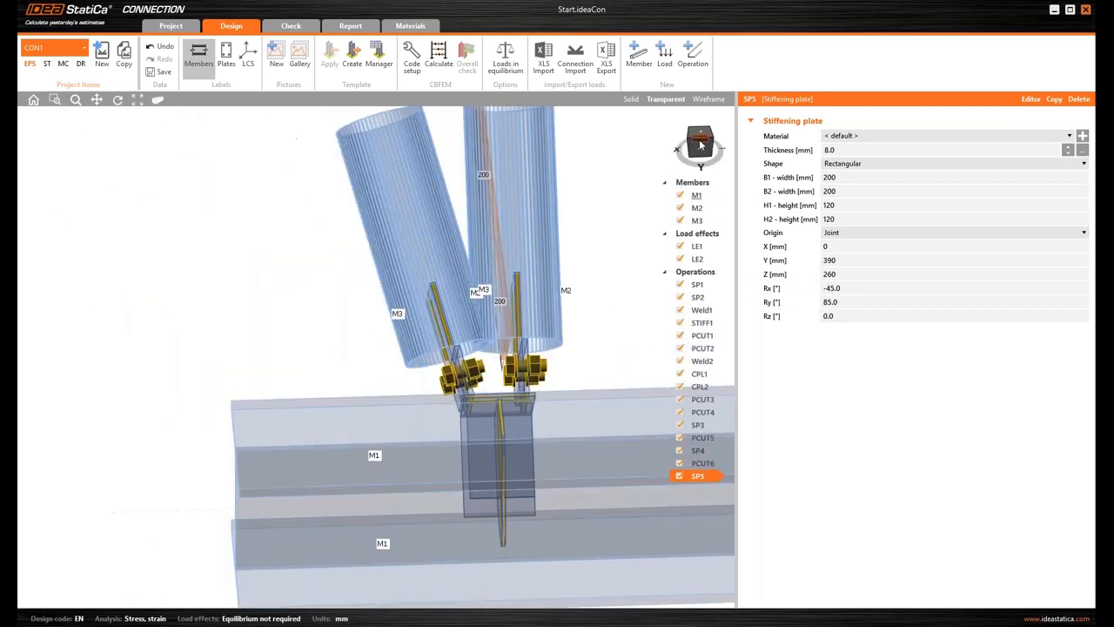
click(702, 146)
scroll(572, 366, up, 5)
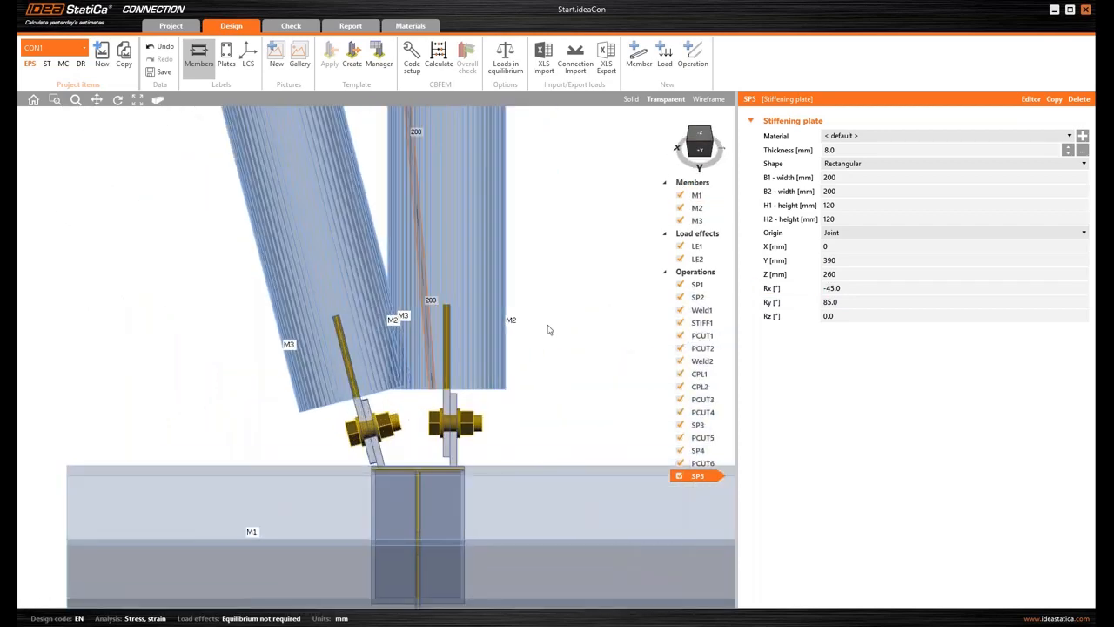
middle_drag(572, 367, 576, 404)
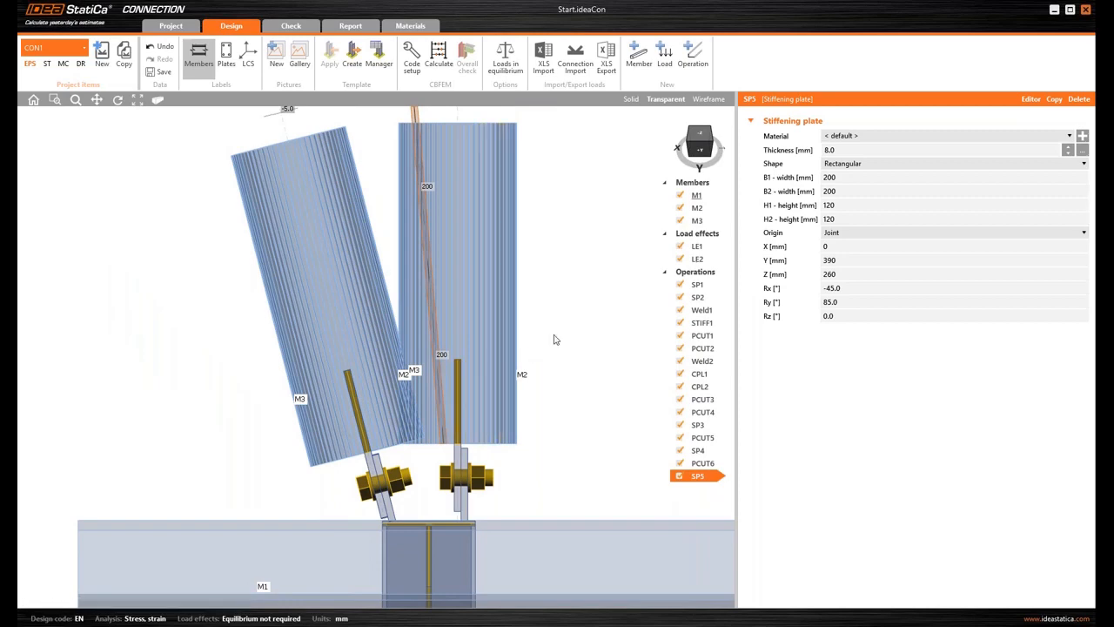
middle_drag(555, 336, 557, 342)
click(848, 246)
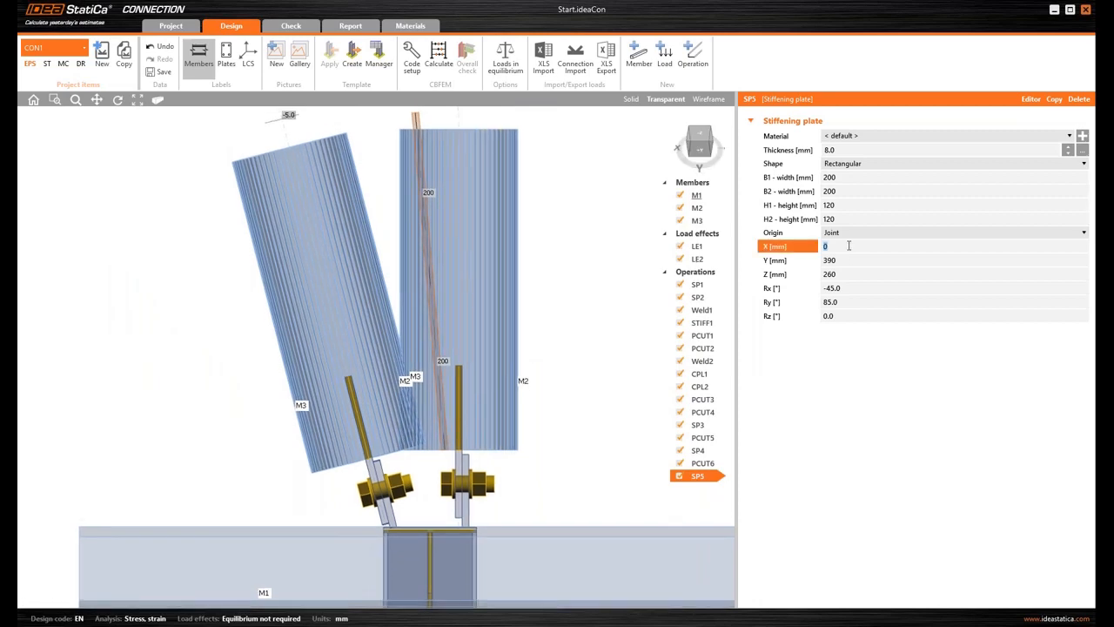
key(Tab)
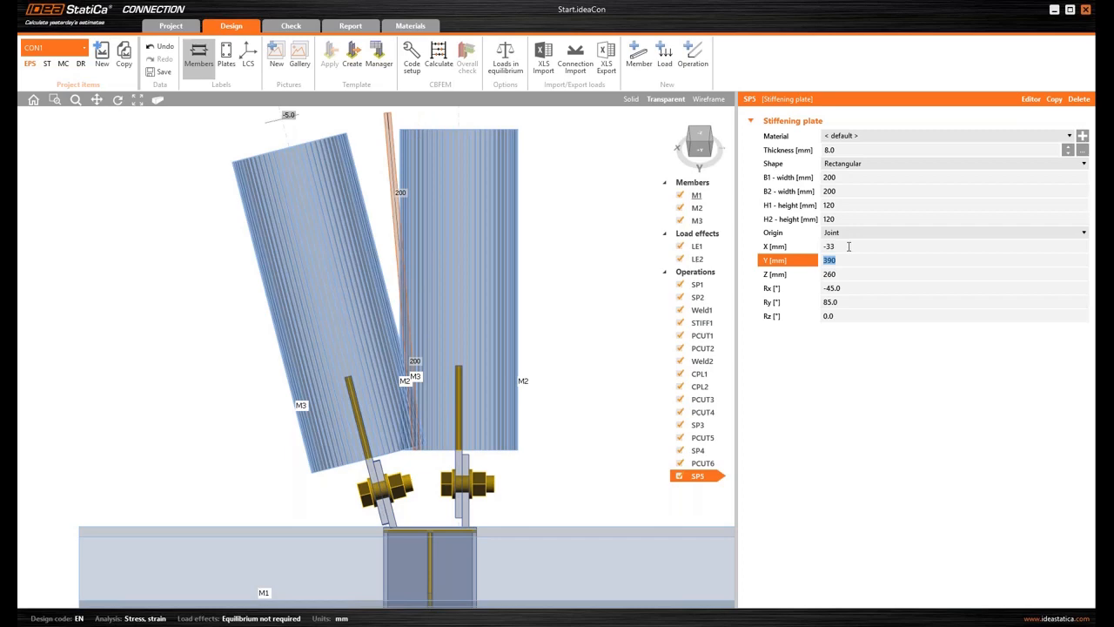
- Switch the model display back to solid with plate SP5 and both tubes in view
click(631, 98)
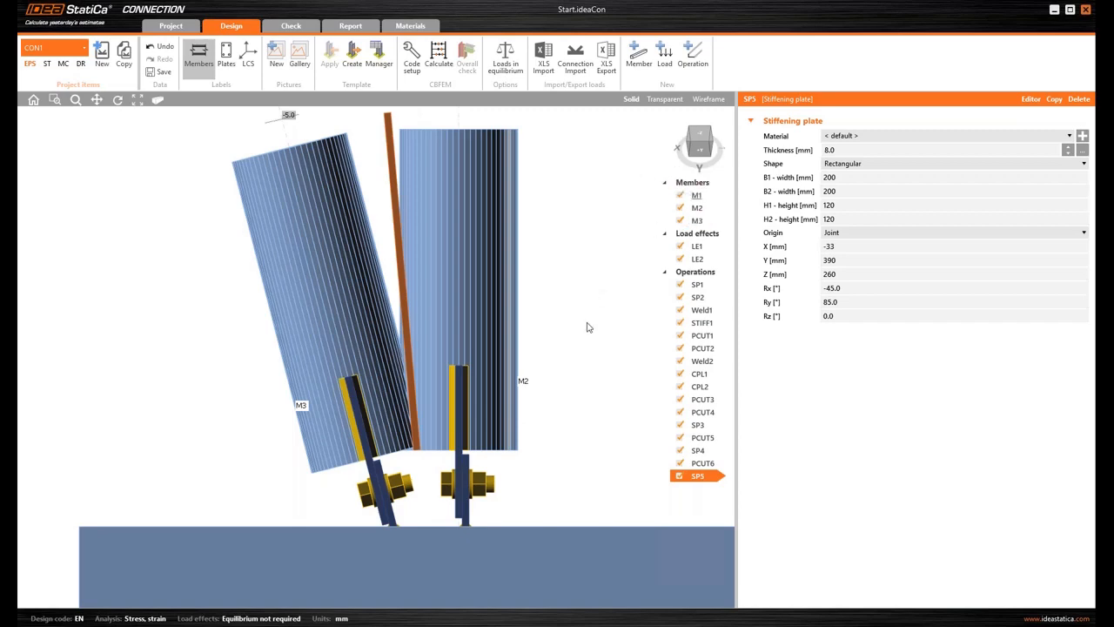
scroll(588, 328, down, 3)
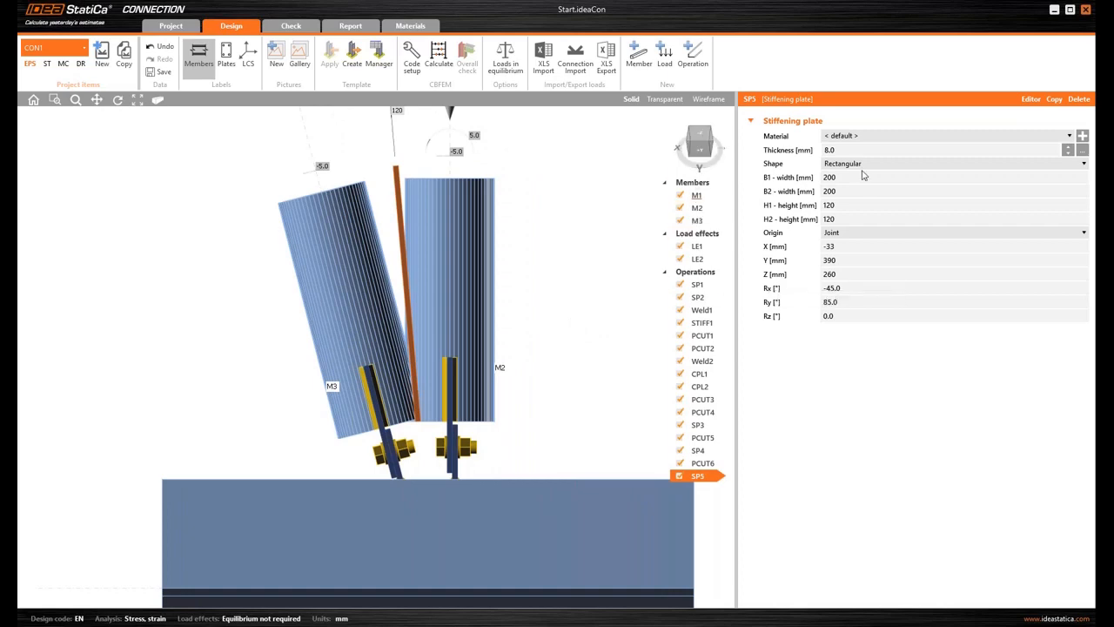
key(Tab)
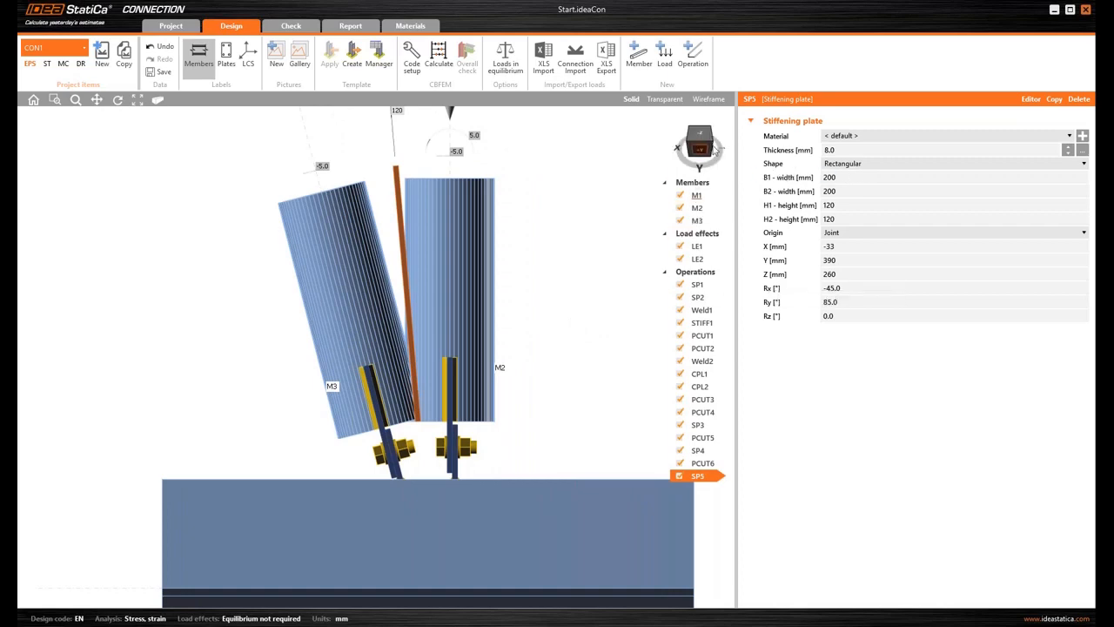
- Set plate SP5's B1 width to 0 mm and B2 width to 210 mm in a transparent side view
click(697, 150)
click(697, 150)
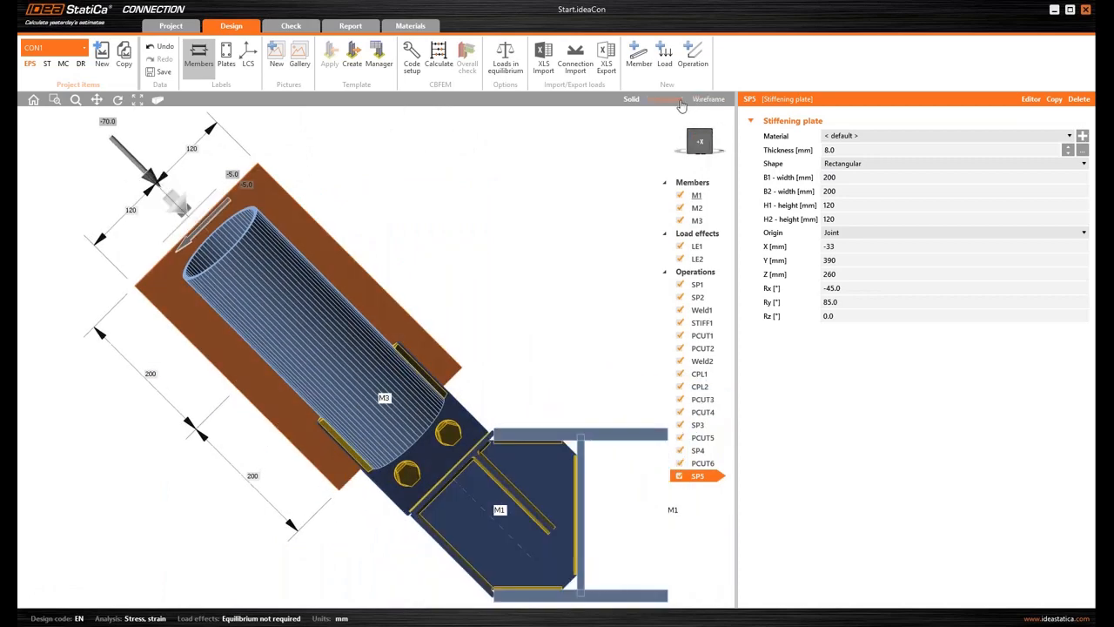
click(665, 99)
click(836, 178)
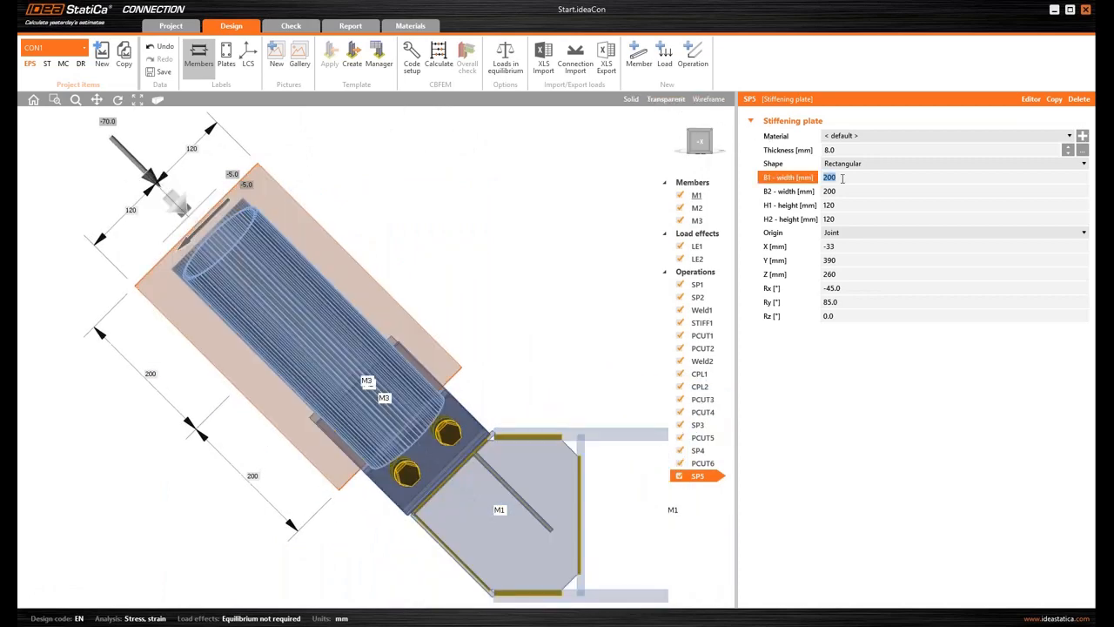
text(0)
key(Tab)
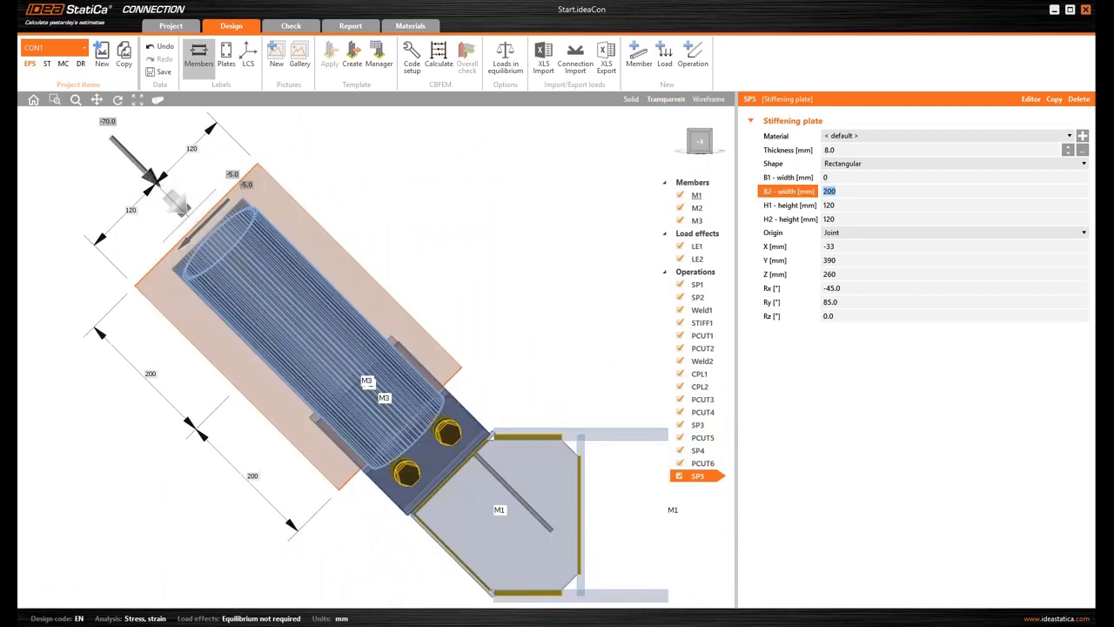
text(210)
key(Tab)
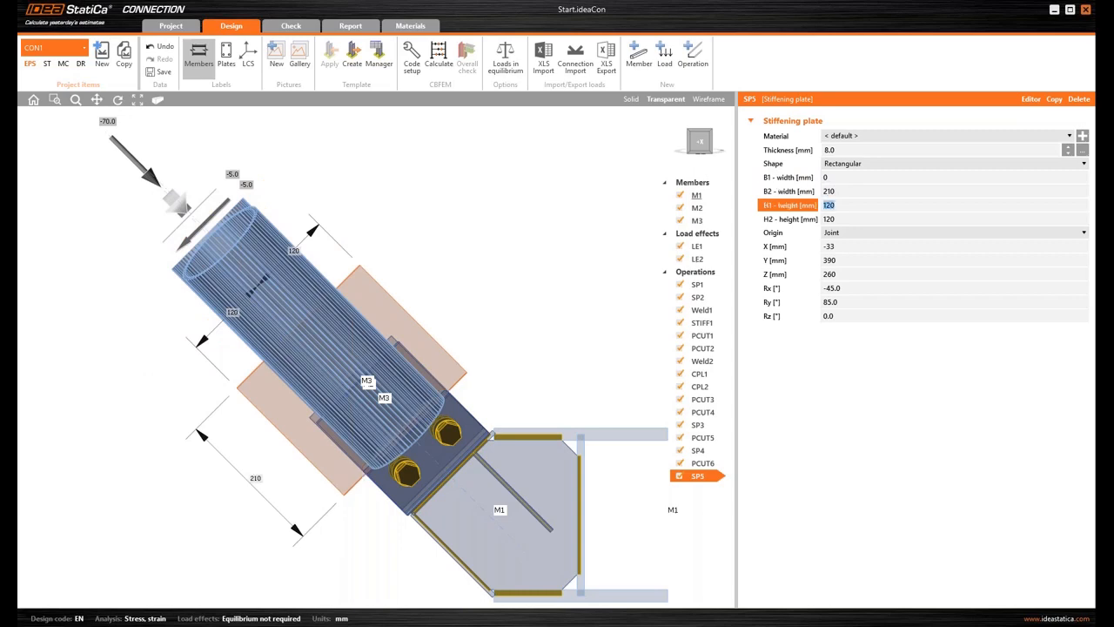
- Set plate SP5's H1 and H2 heights to 130 mm and switch the model back to solid display
key(Tab)
text(130)
key(Tab)
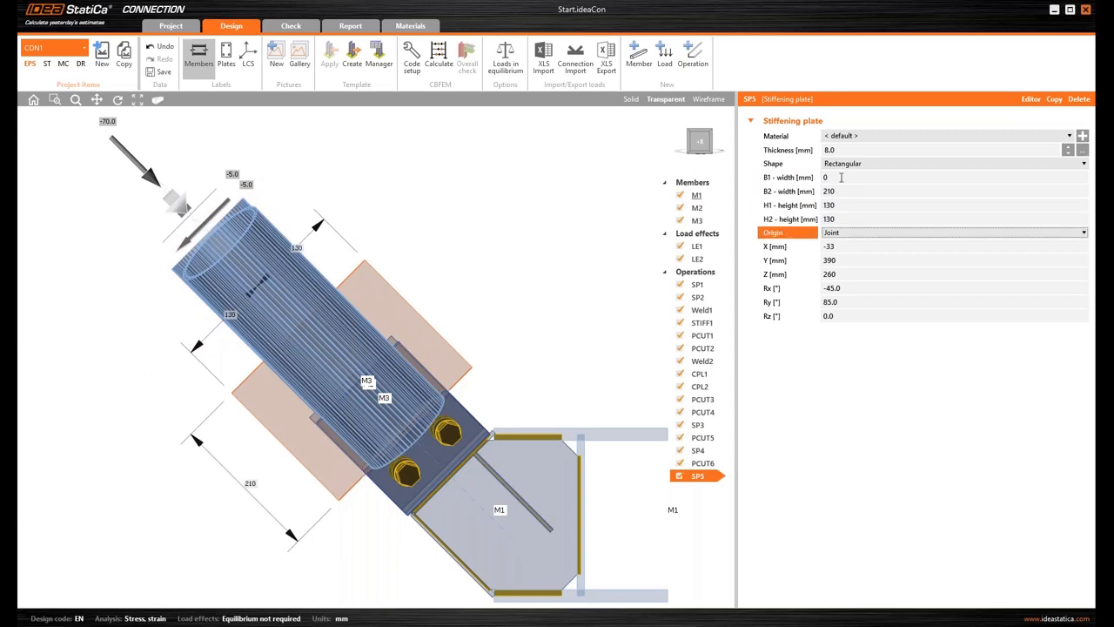
click(631, 98)
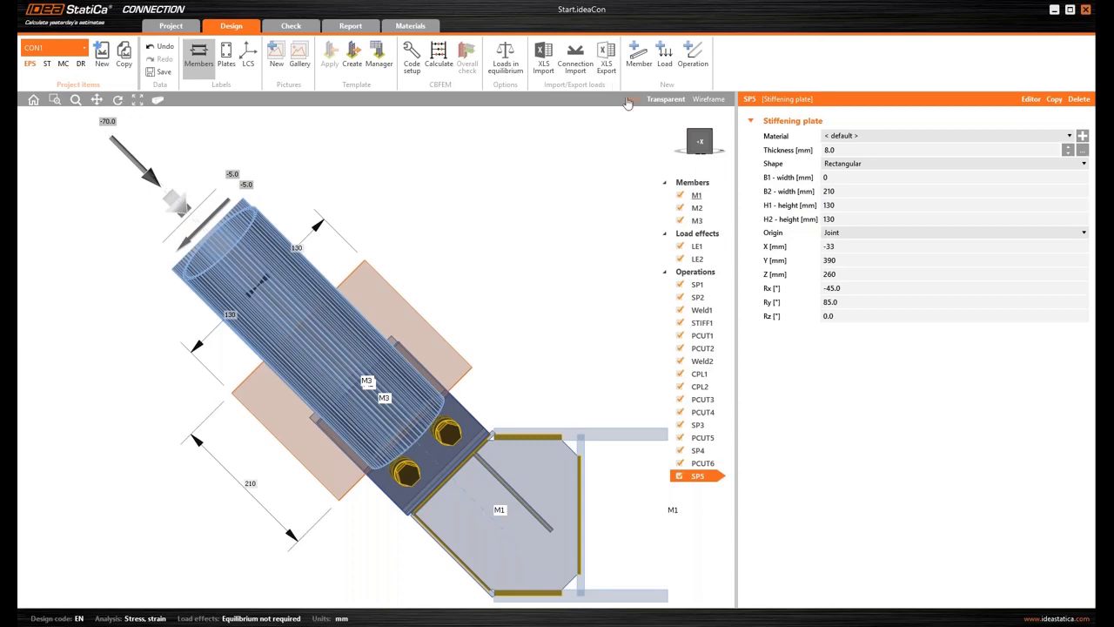
drag(697, 141, 679, 157)
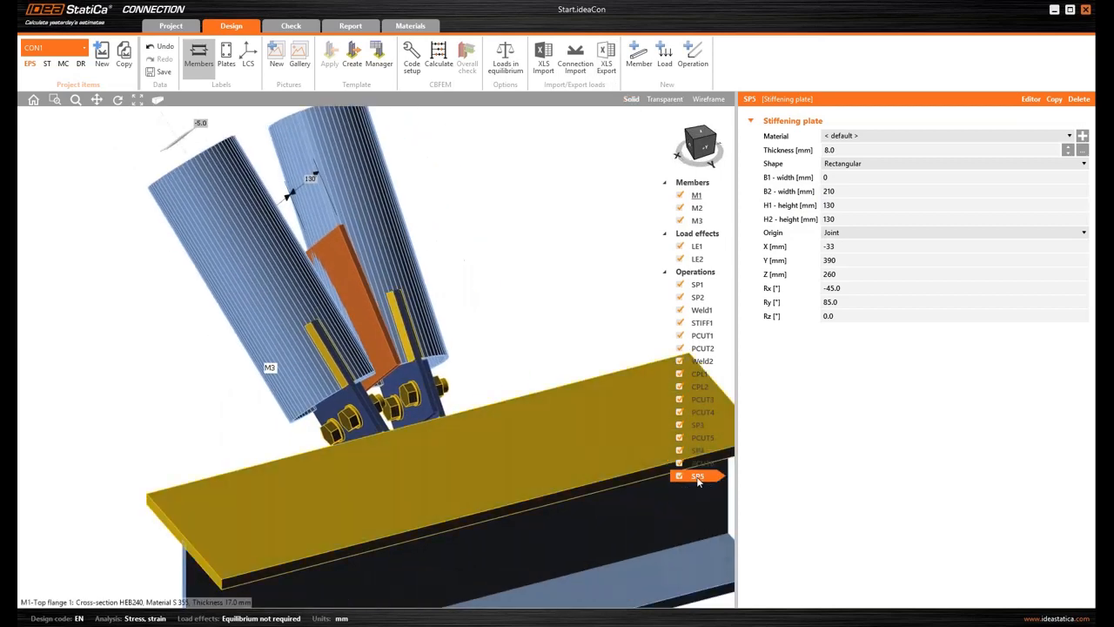
- Copy stiffening plate SP5 and set the copy's origin to plate SP5
right_click(699, 478)
click(707, 485)
click(860, 233)
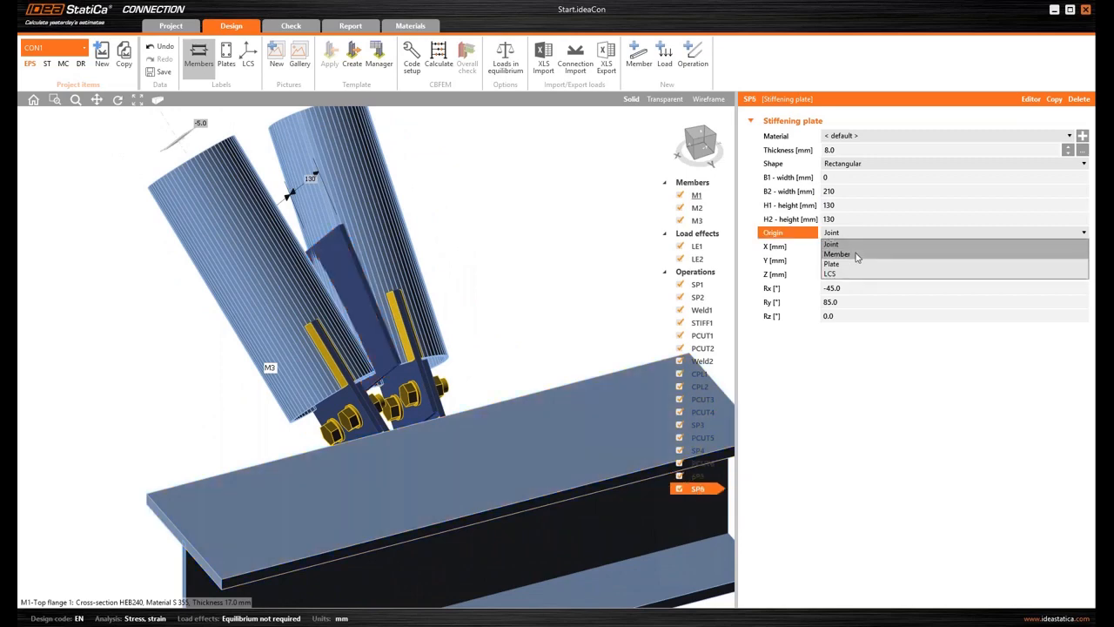
click(849, 264)
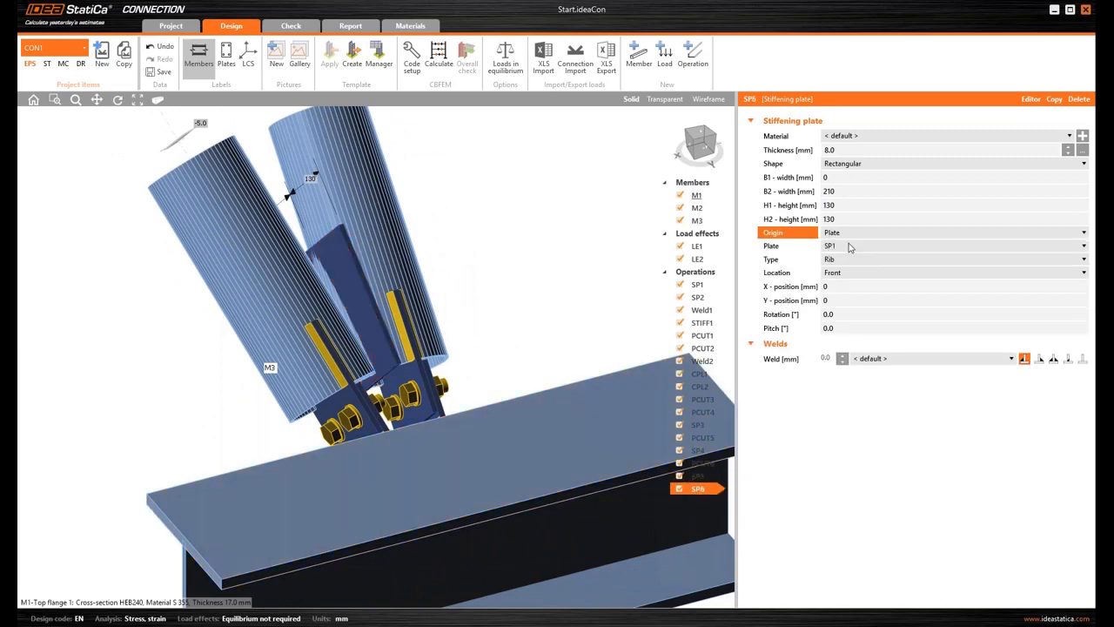
click(846, 247)
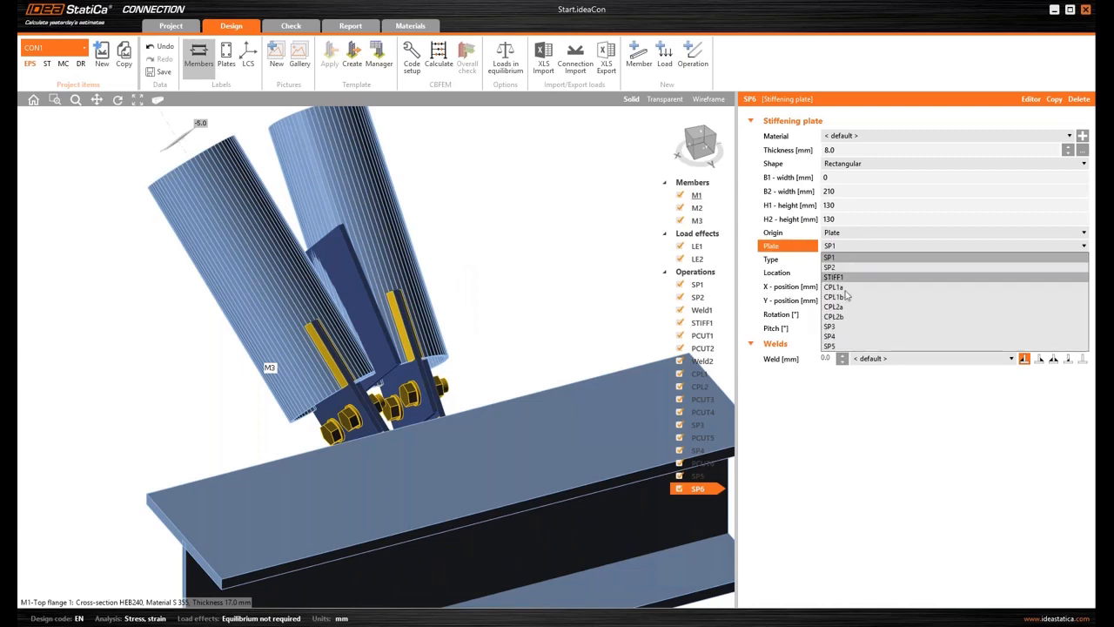
click(851, 347)
- Make plate SP6 a Doubler without a weld and locate it on the Rear side of SP5
click(841, 259)
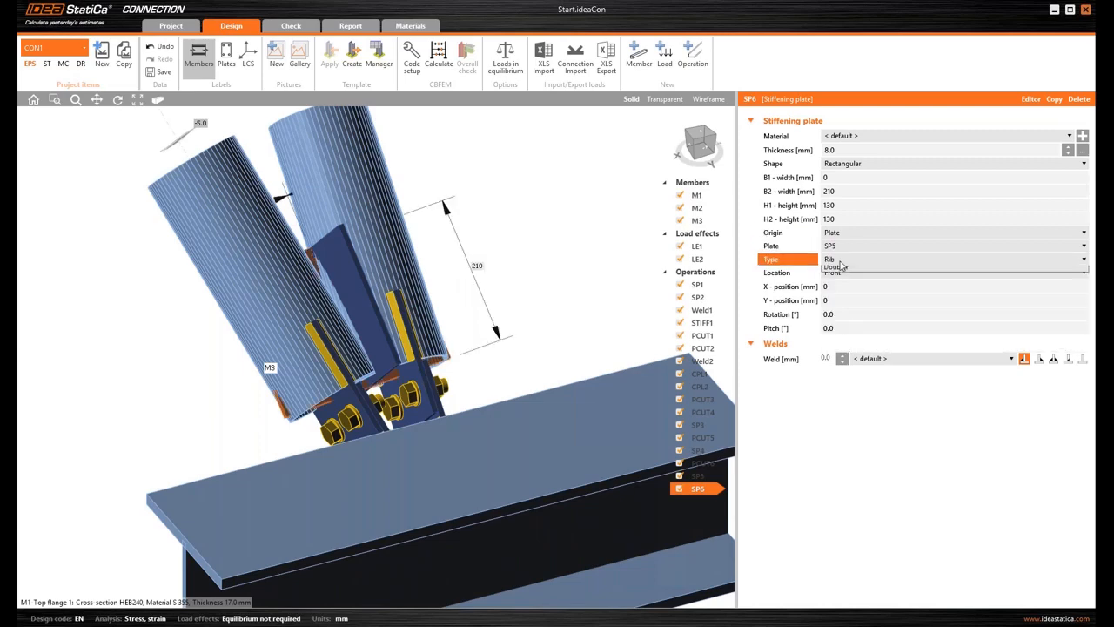
click(846, 287)
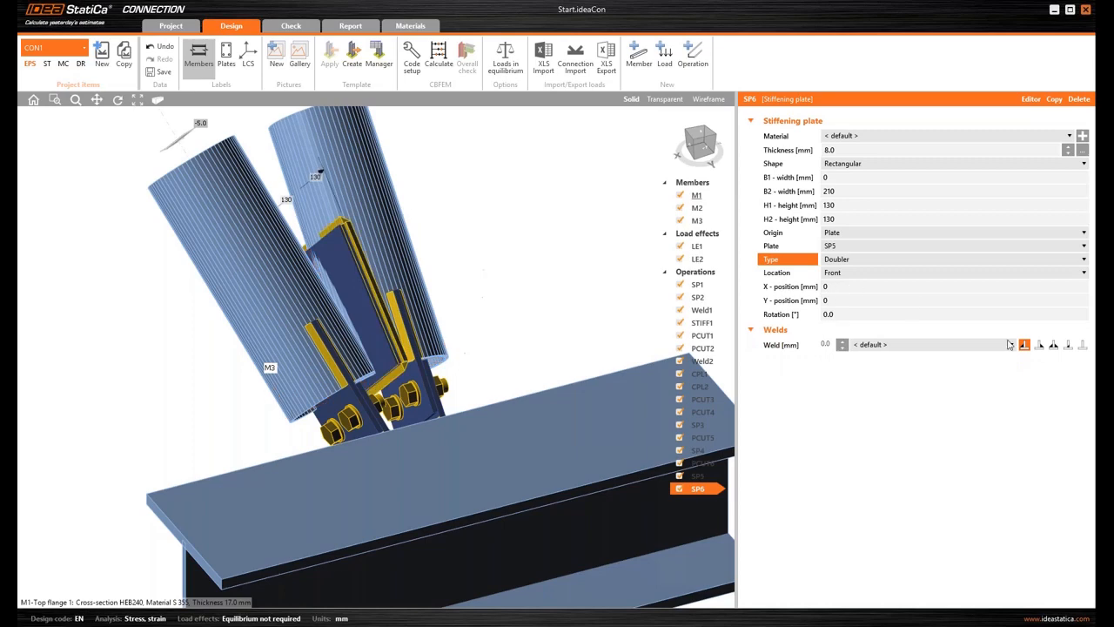
click(1082, 345)
click(837, 273)
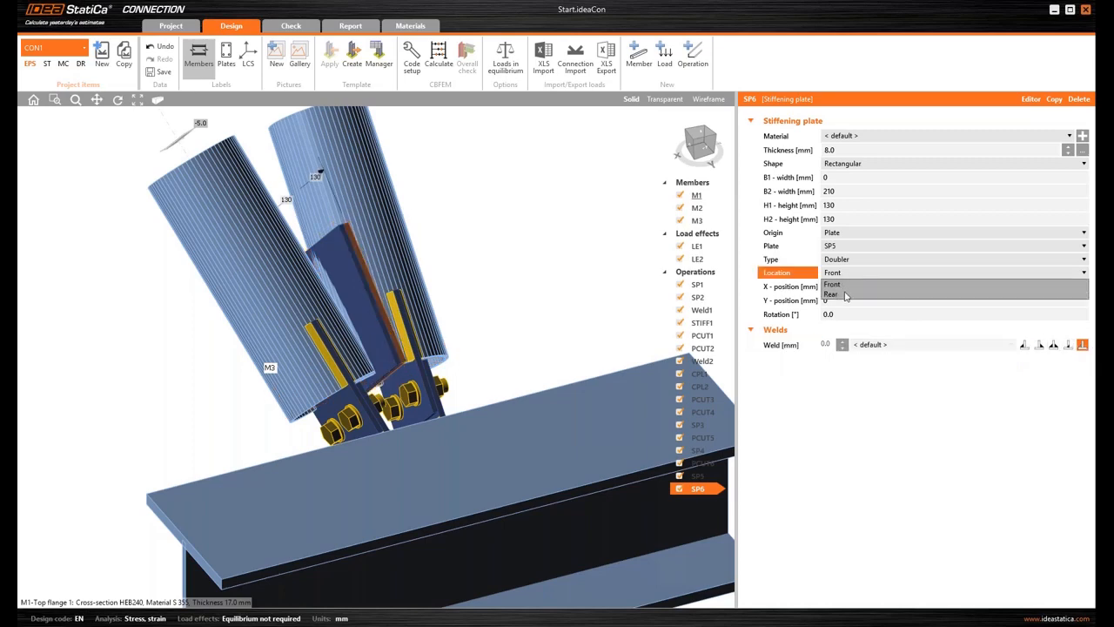
click(841, 293)
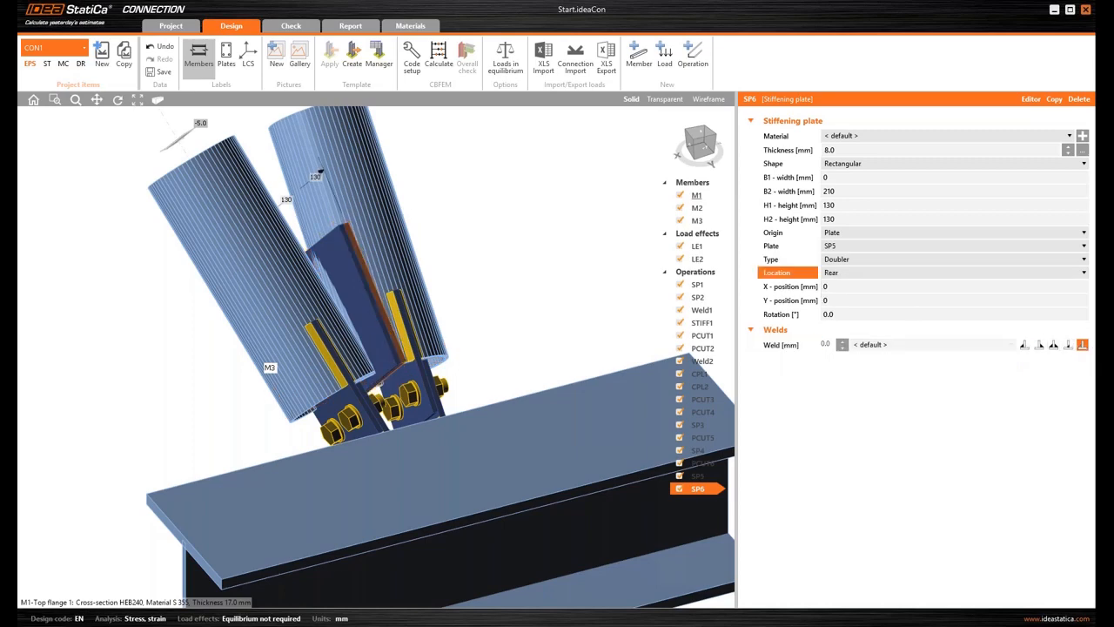
- Shift plate SP5 between the tubes by setting its X position to -34 mm
click(701, 152)
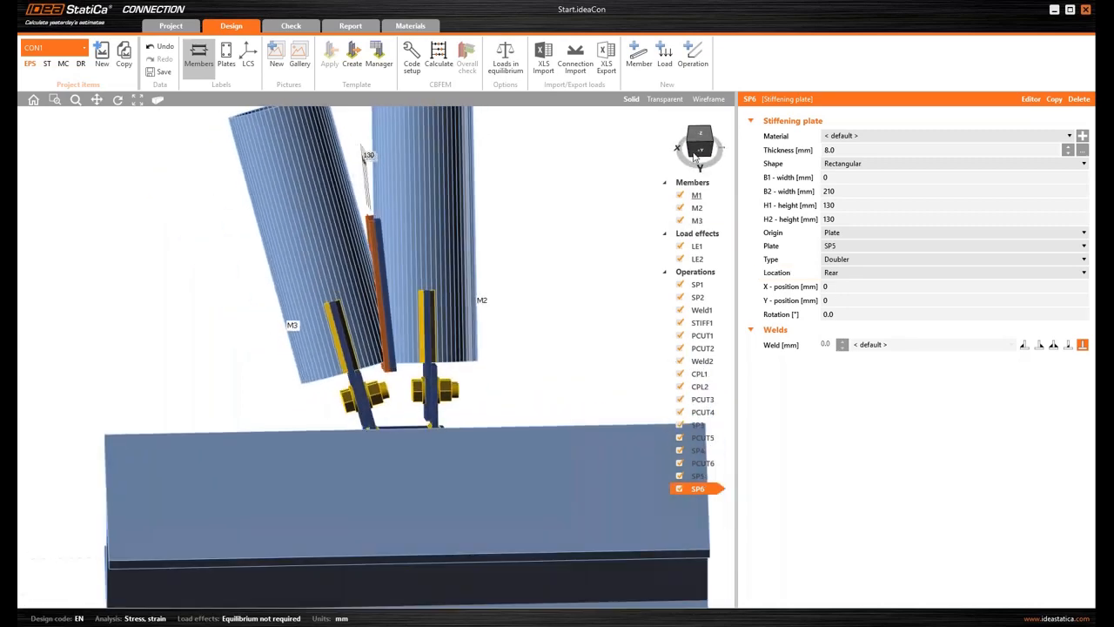
scroll(383, 244, up, 2)
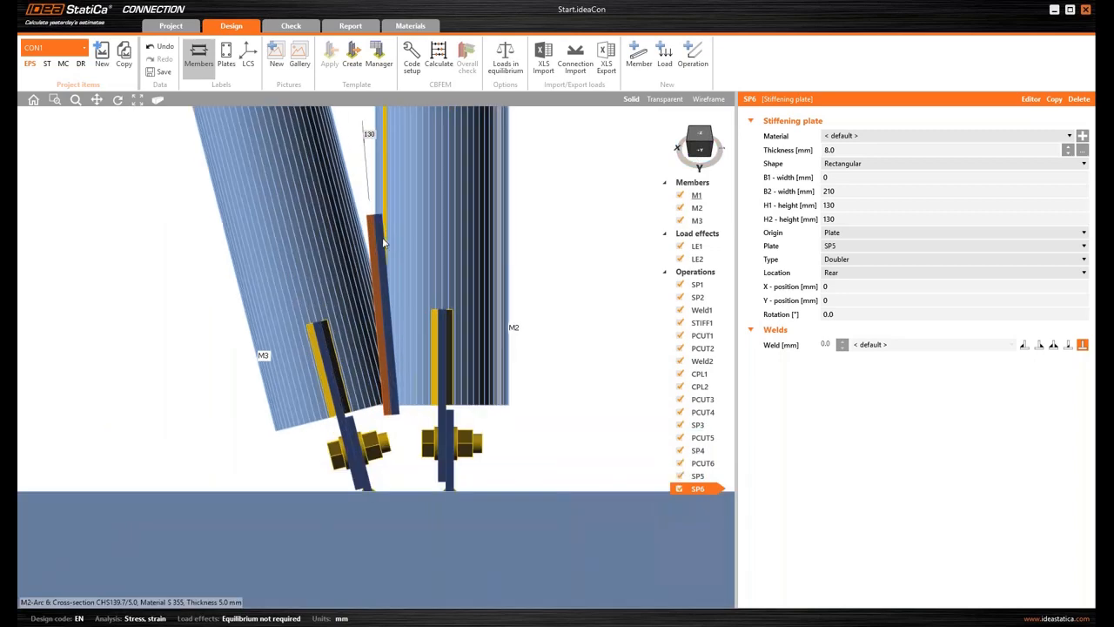
click(380, 238)
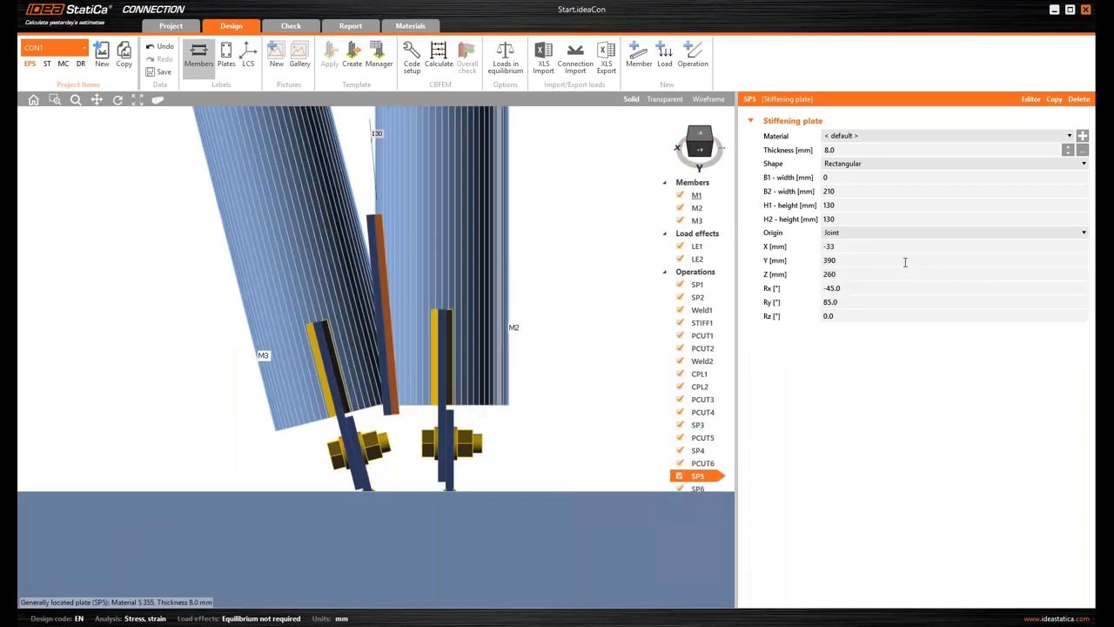
click(865, 246)
text(-)
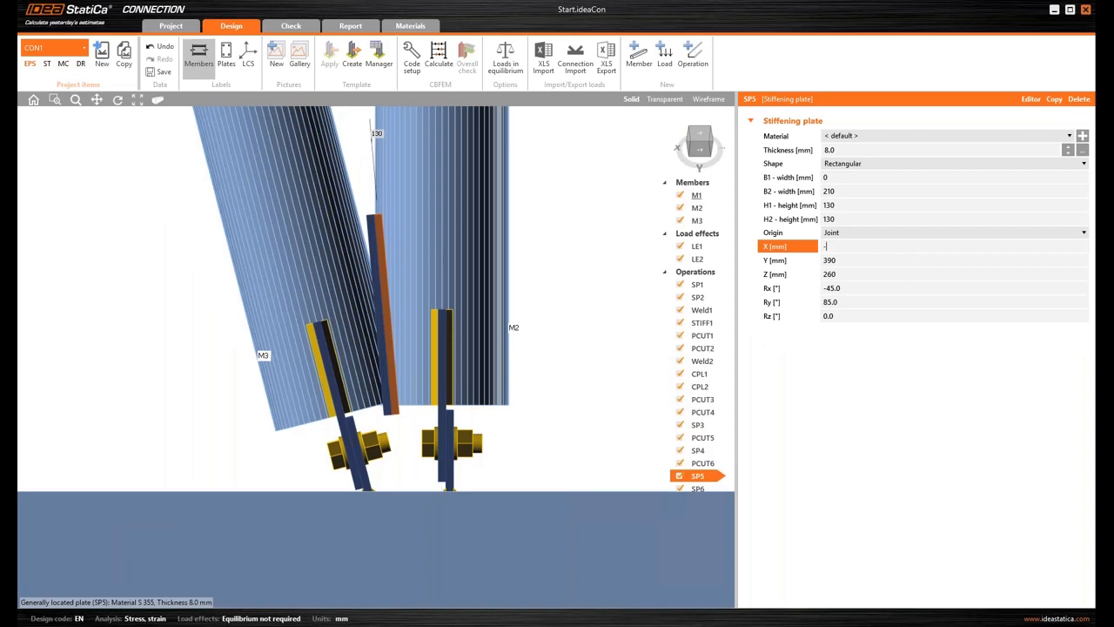
text(34)
key(Tab)
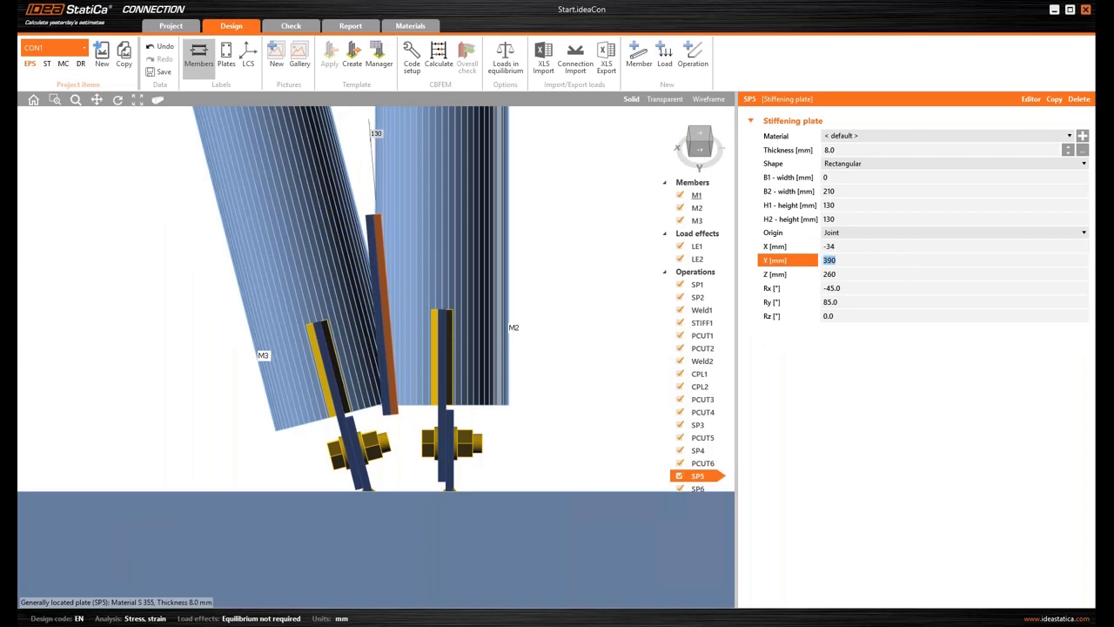
- Add a bolt grid operation connecting plates SP6 and SP5
right_drag(572, 323, 558, 279)
scroll(566, 265, down, 3)
click(693, 57)
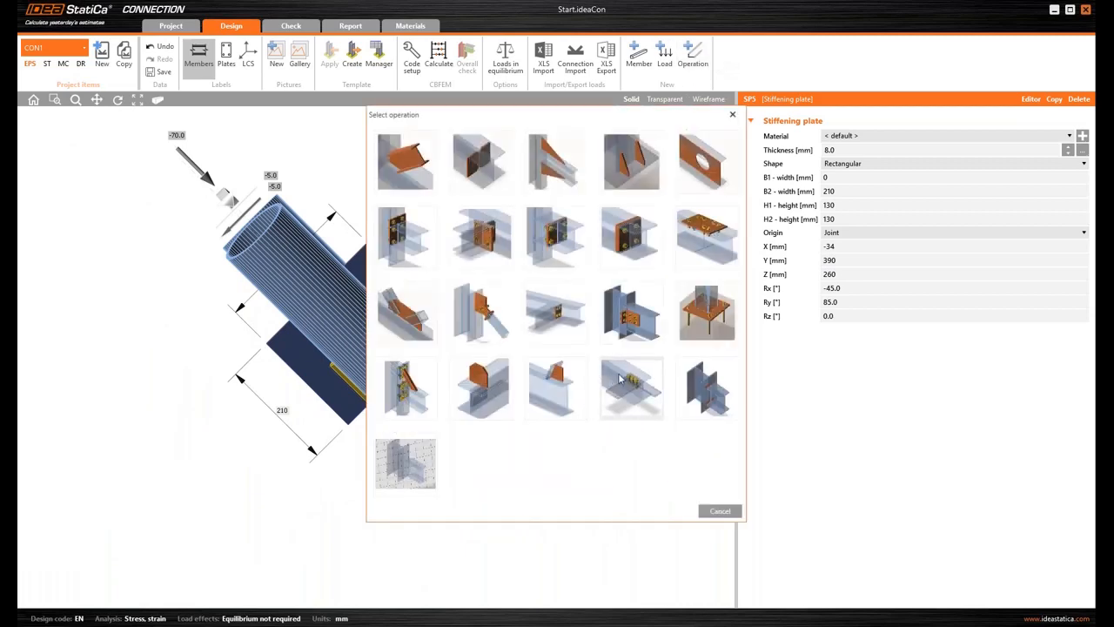
click(632, 161)
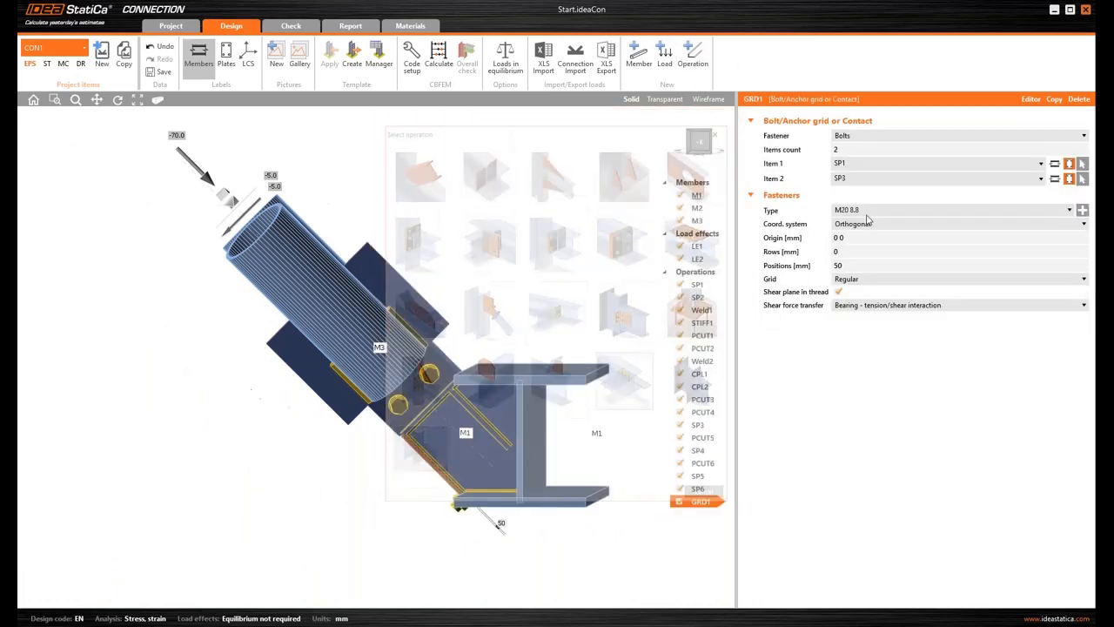
click(1083, 164)
click(410, 279)
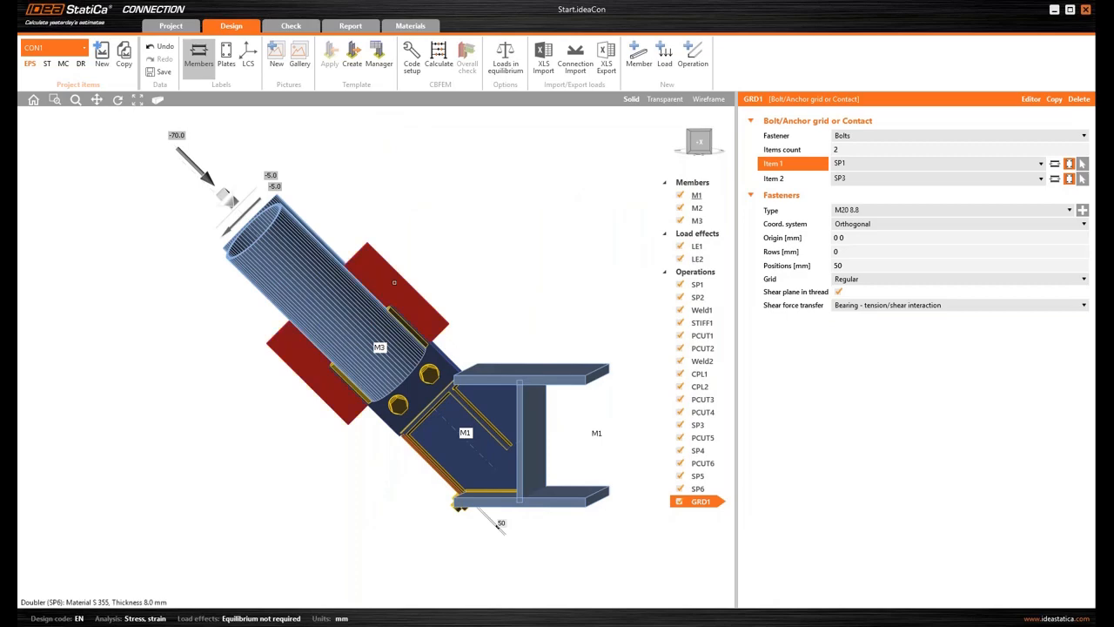
drag(699, 141, 701, 148)
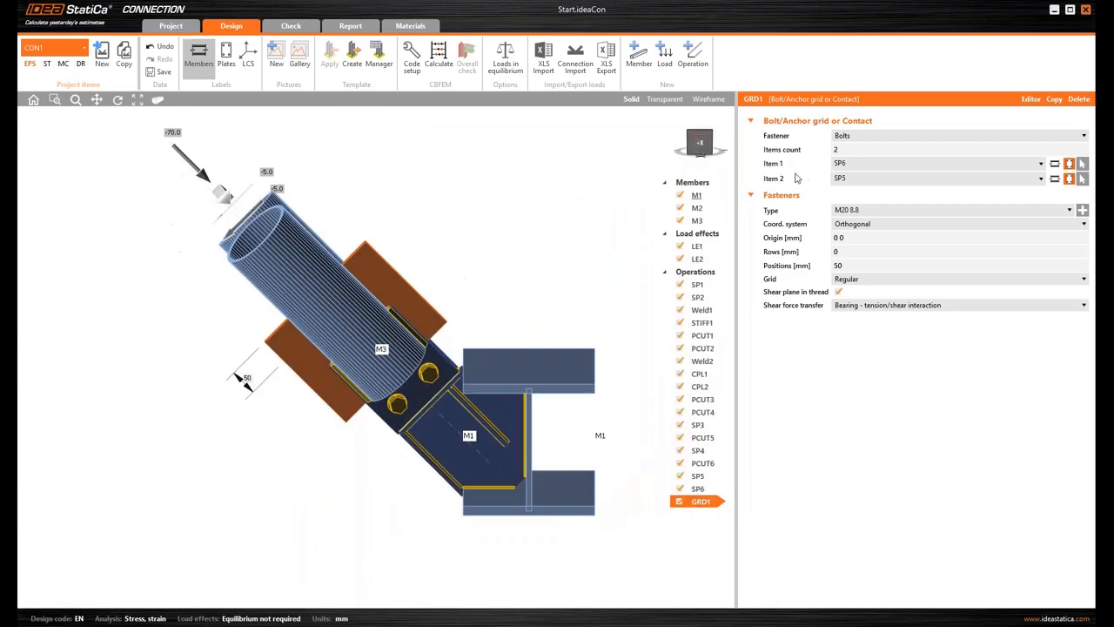
- Set the bolt grid's rows to -100; 100 mm and its positions to 50; 150 mm
click(856, 254)
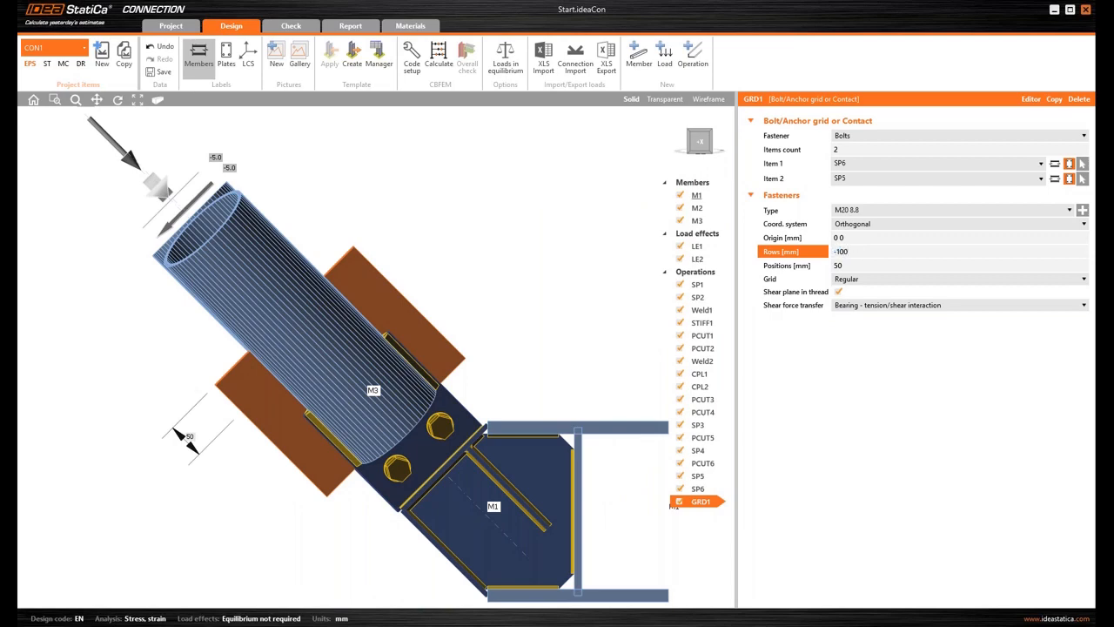
text(-100;100)
key(Tab)
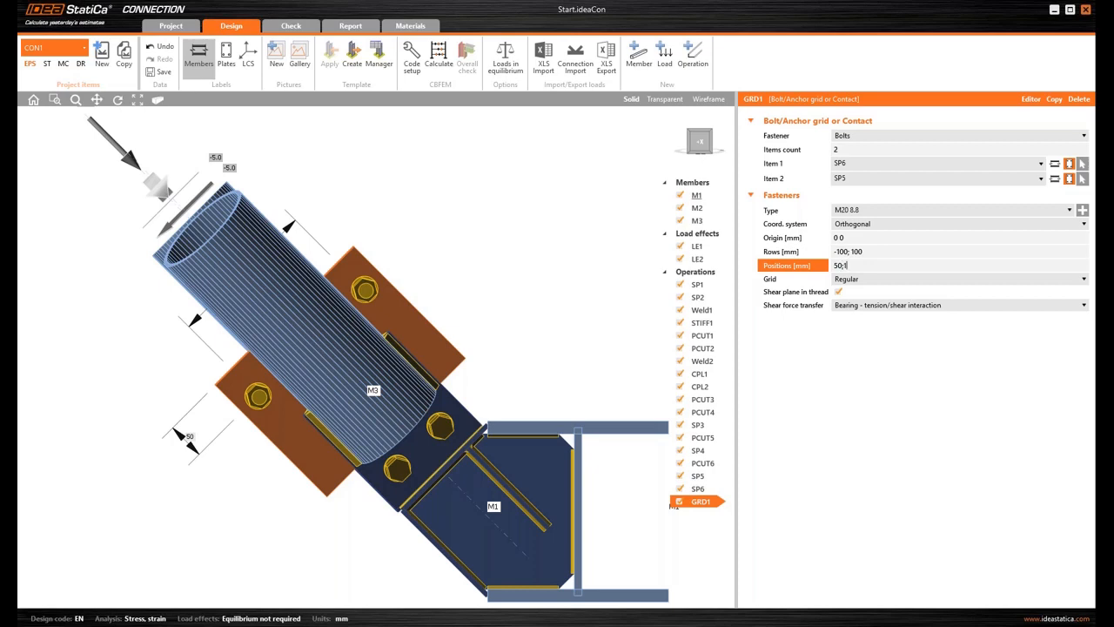
key(Return)
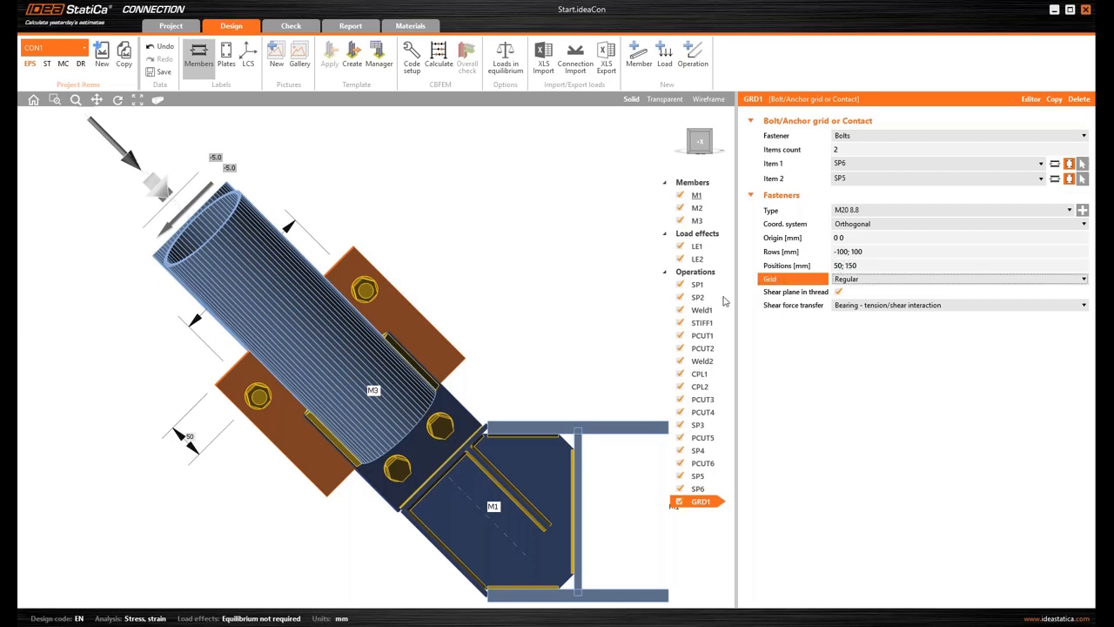
- Add a cut of member operation and assign tube M3 as the member to cut
scroll(492, 341, down, 2)
right_drag(460, 346, 214, 229)
right_drag(391, 533, 419, 448)
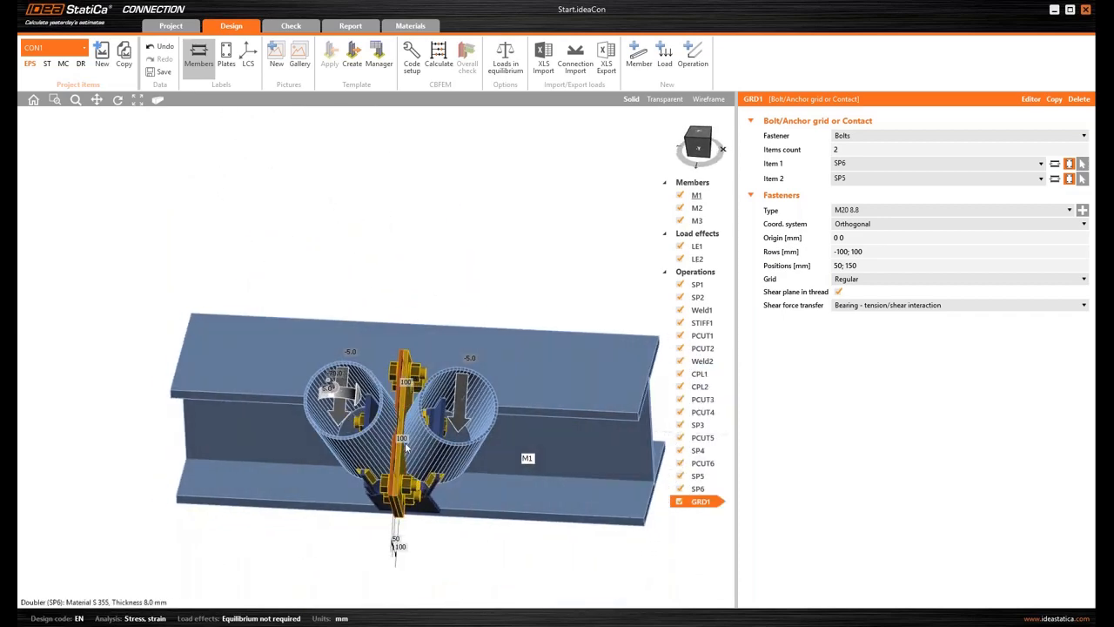
scroll(419, 439, up, 2)
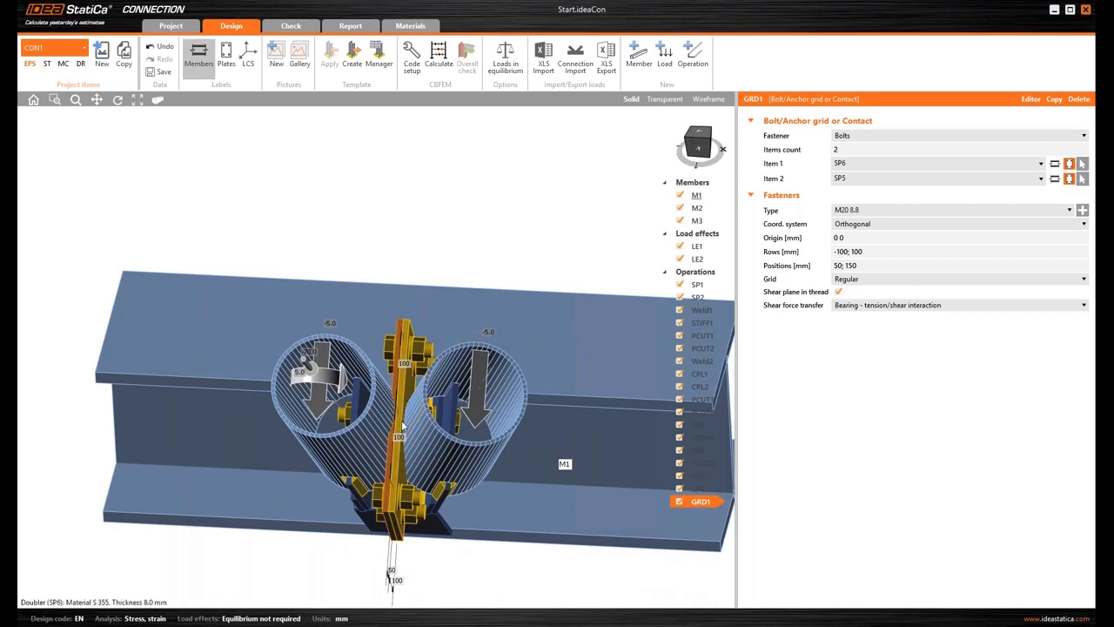
right_drag(394, 431, 439, 409)
click(693, 56)
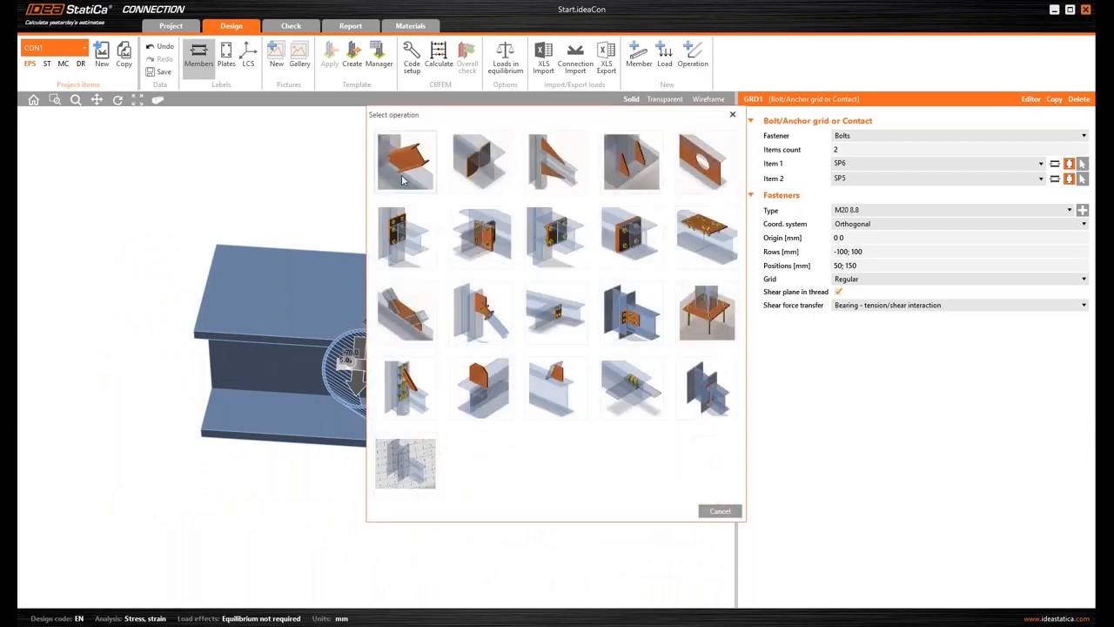
click(403, 174)
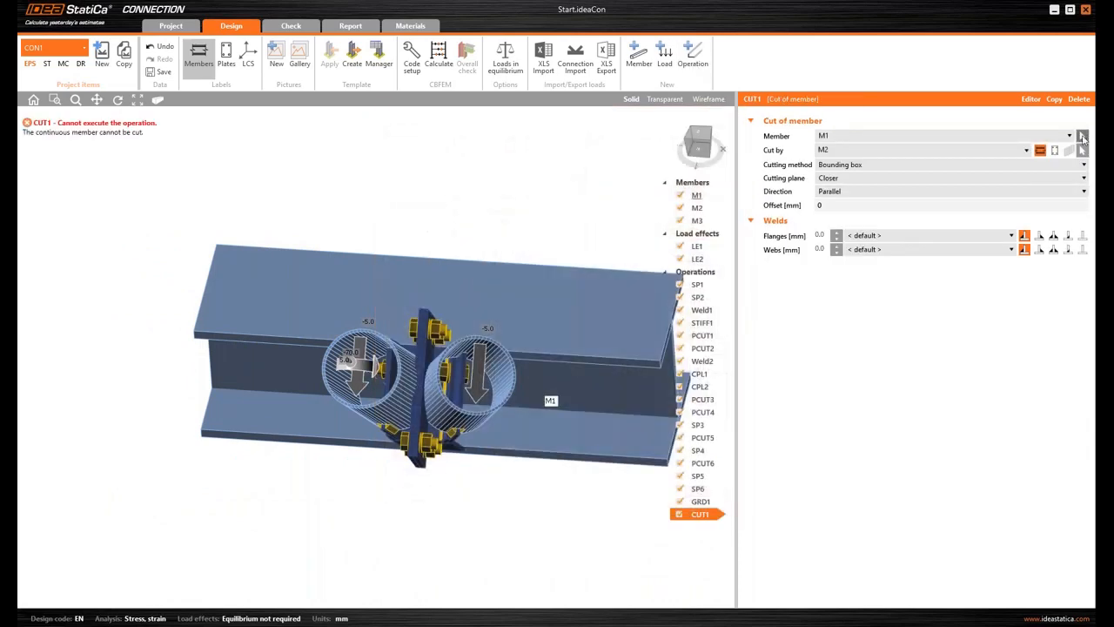
click(1083, 137)
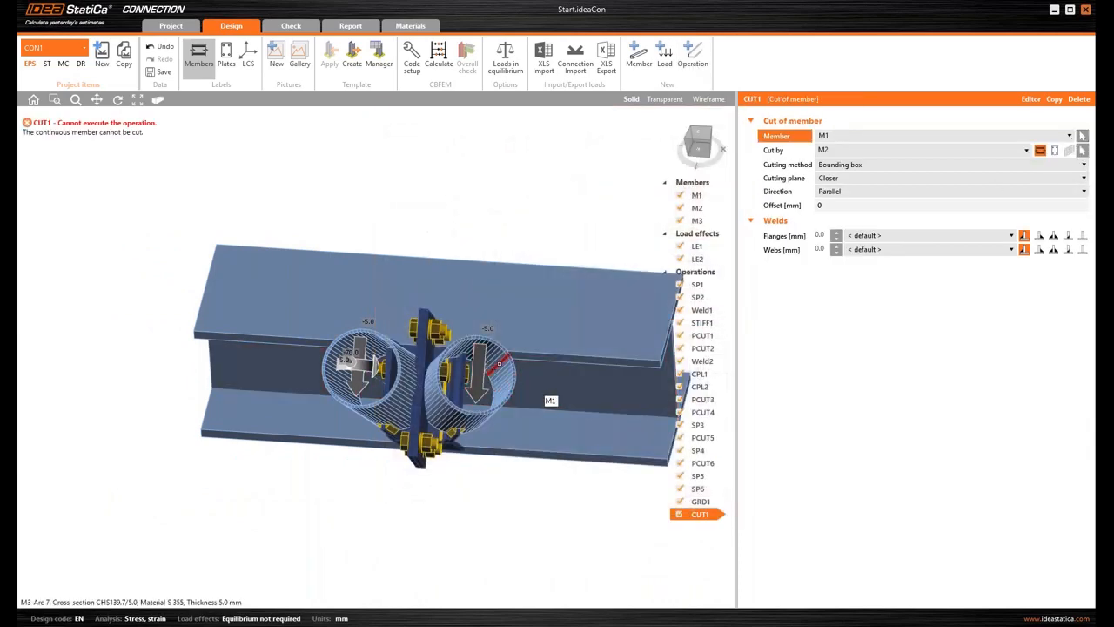
click(498, 364)
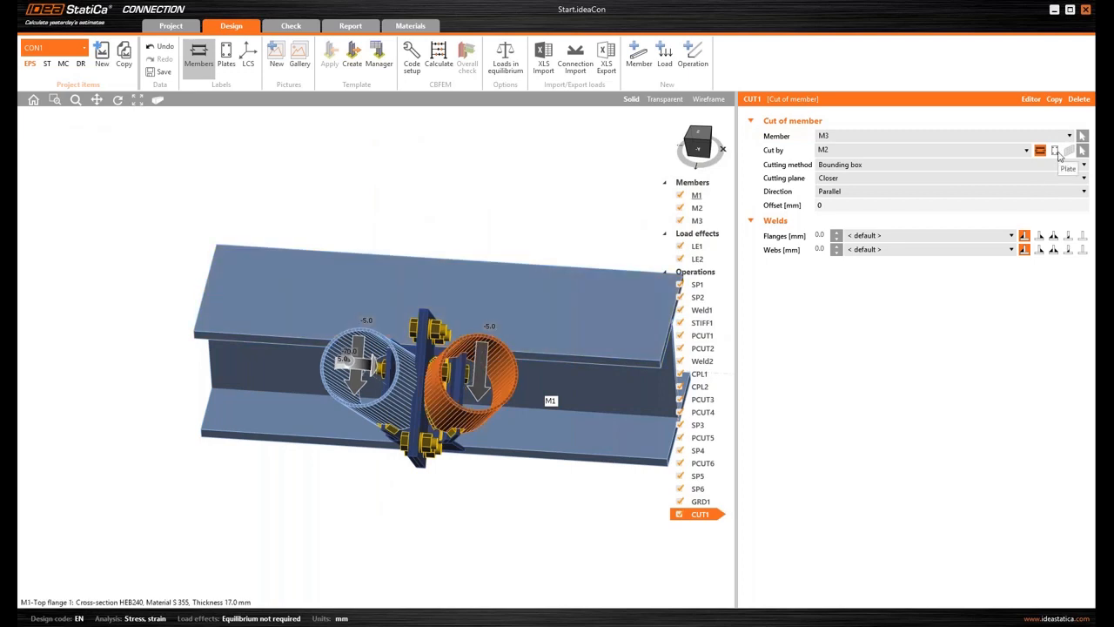
- Cut tube M3 by plate SP6 using the Surface cutting method
click(1055, 150)
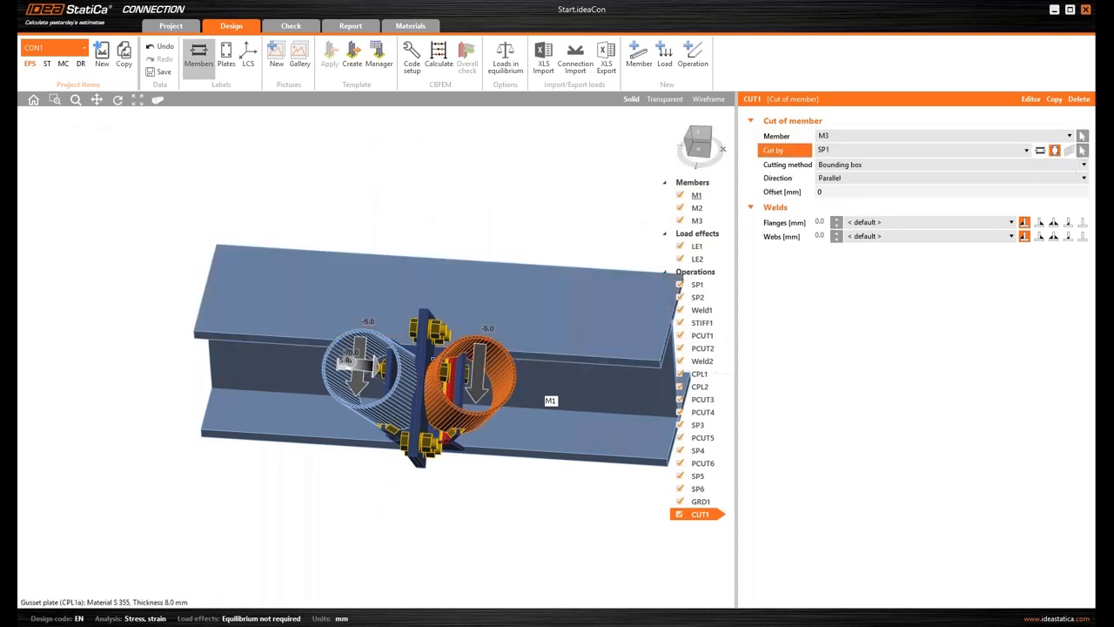
click(440, 352)
click(834, 166)
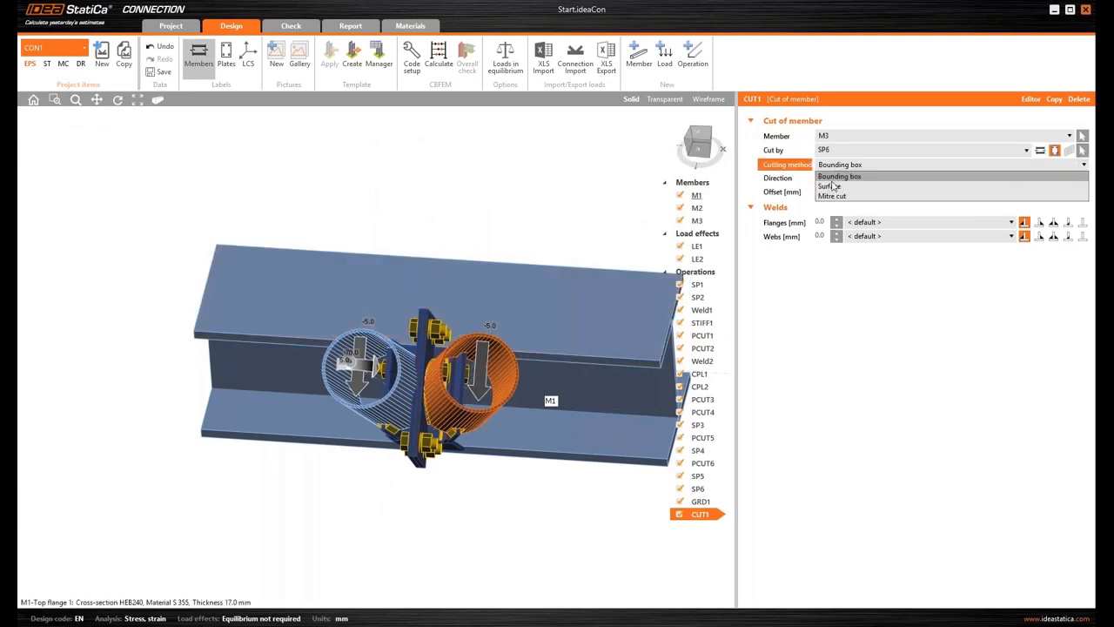
click(831, 186)
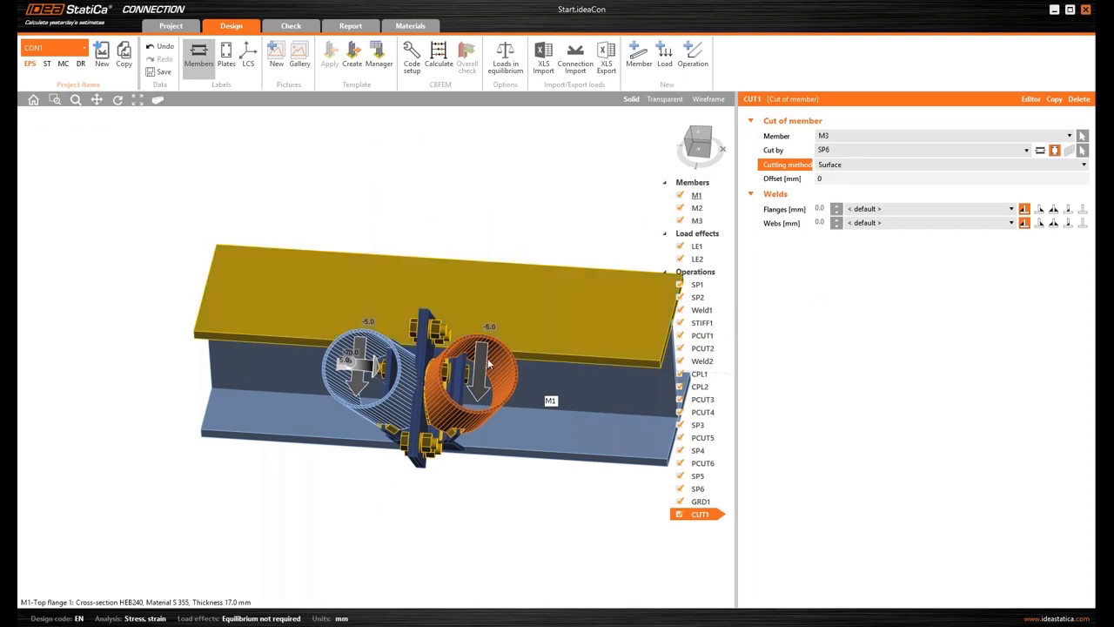
- Copy the CUT1 operation and set the copy to cut tube M2 by plate SP5
right_click(700, 514)
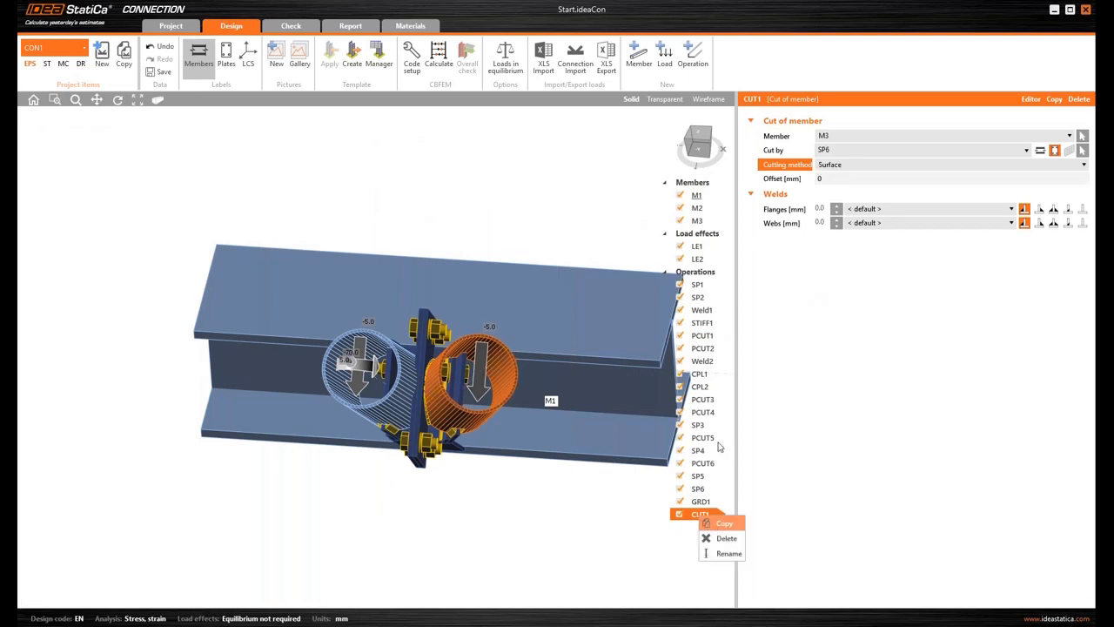
click(725, 523)
click(1082, 136)
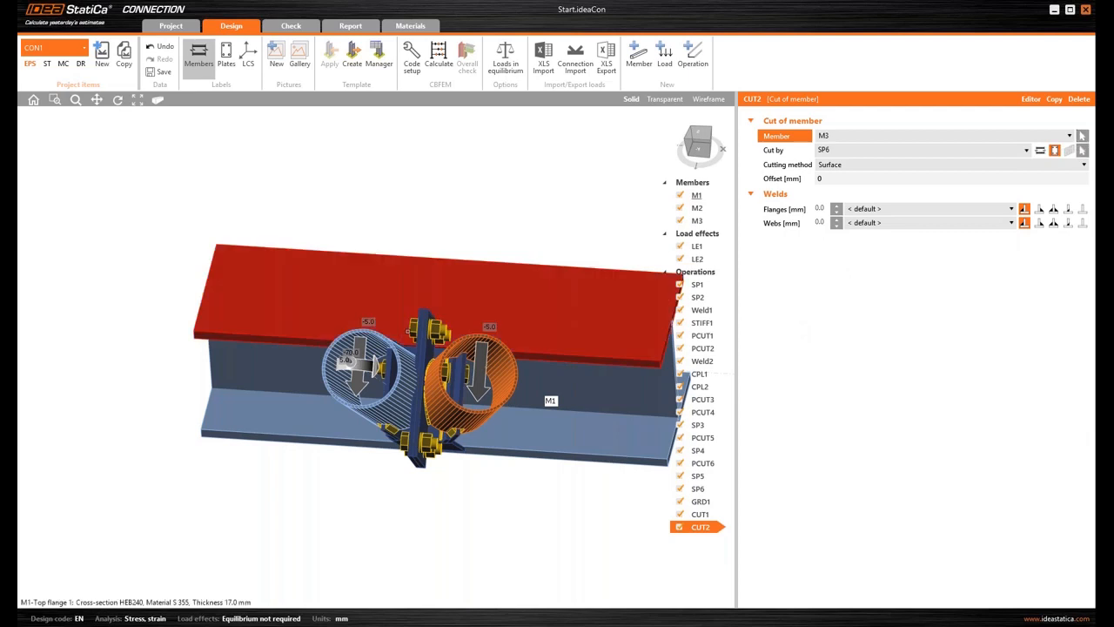
click(361, 370)
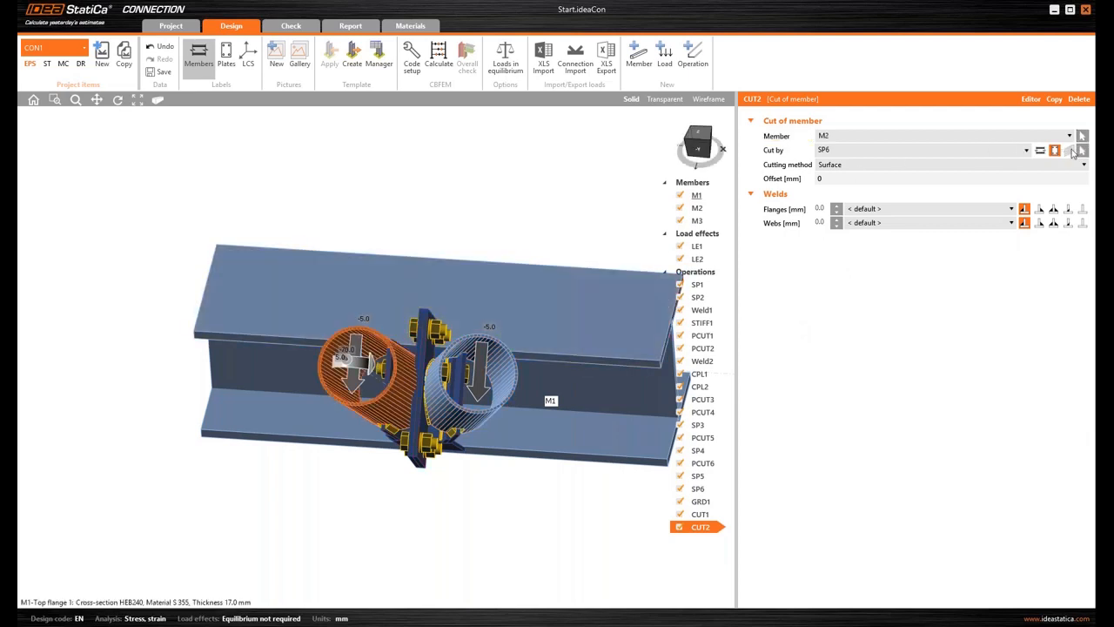
click(1083, 150)
click(421, 353)
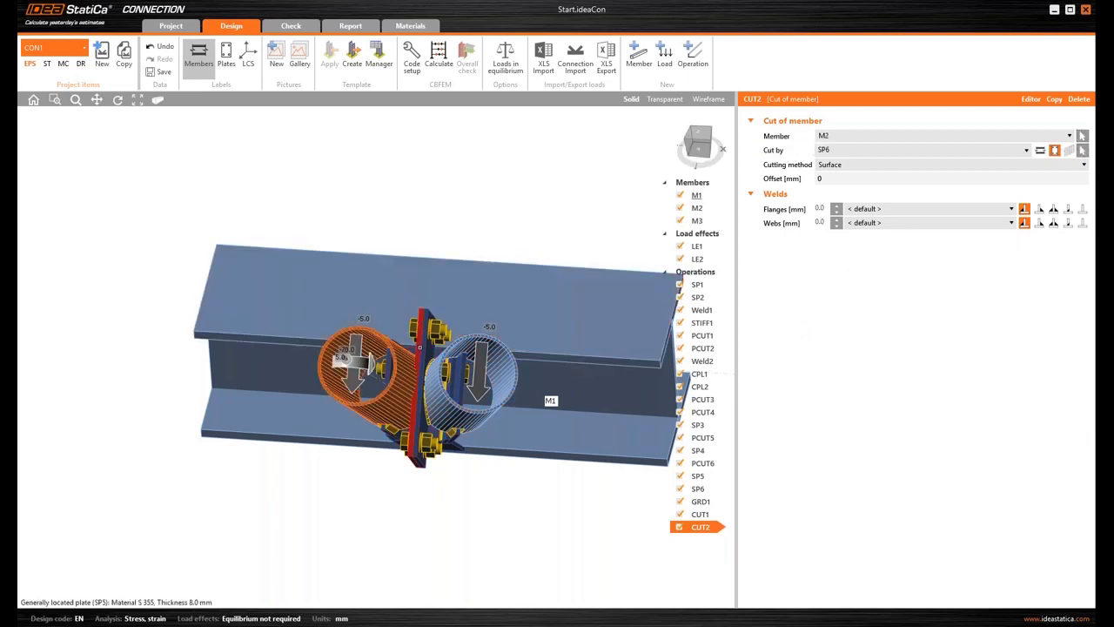
- Examine both cut tubes and the bolted plates between them from several sides
scroll(420, 352, up, 3)
right_drag(421, 353, 431, 376)
scroll(431, 392, down, 1)
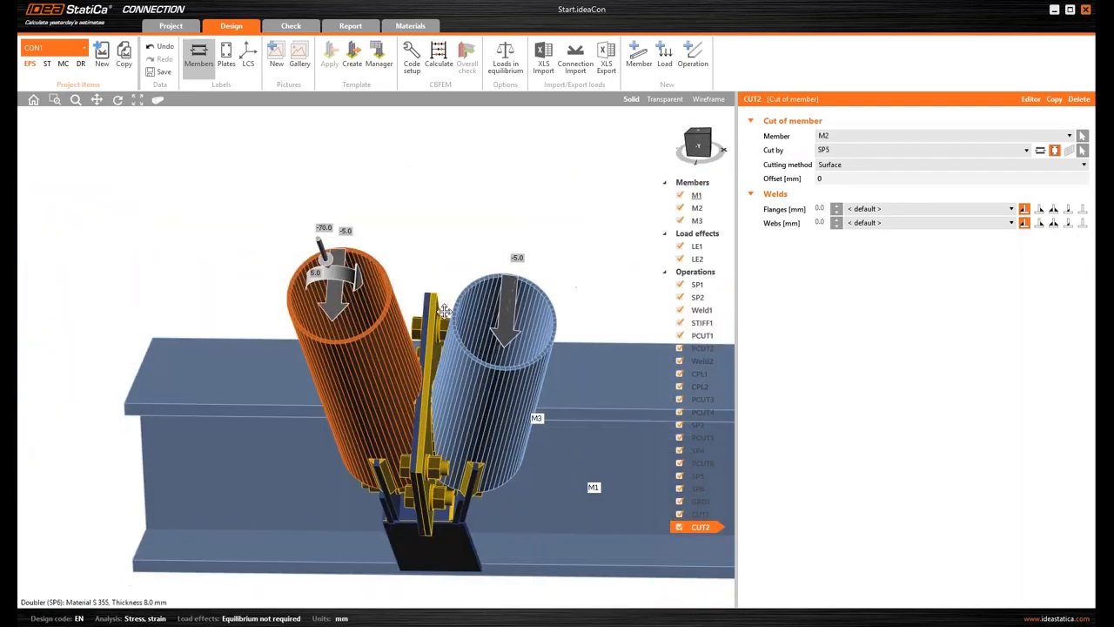
middle_drag(432, 423, 441, 333)
right_drag(441, 332, 259, 337)
scroll(429, 303, down, 2)
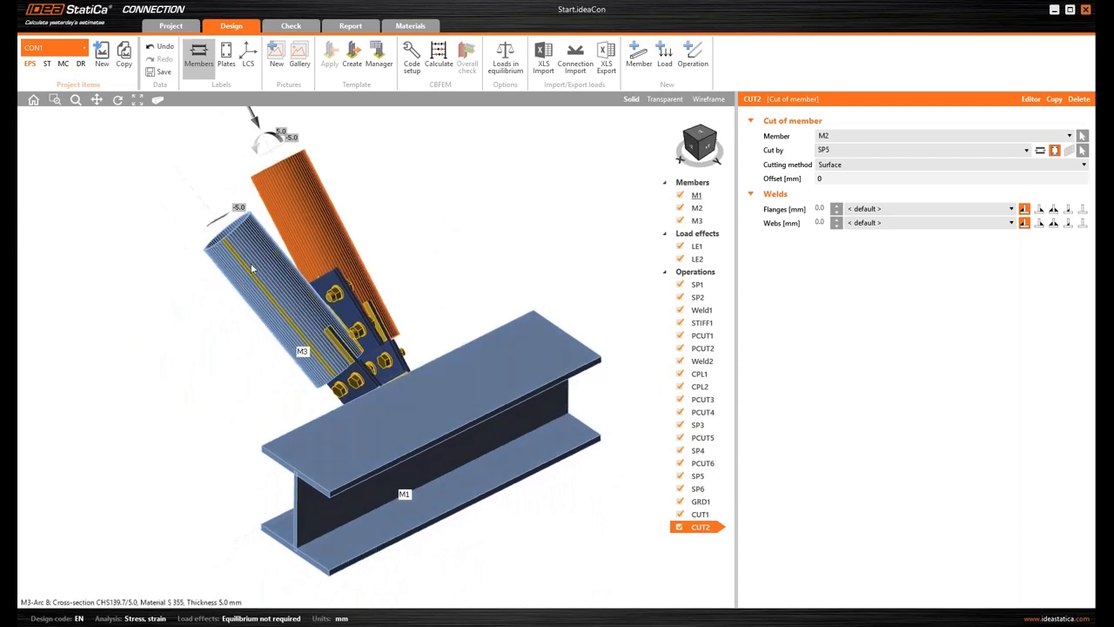
scroll(252, 270, up, 2)
right_drag(182, 398, 137, 474)
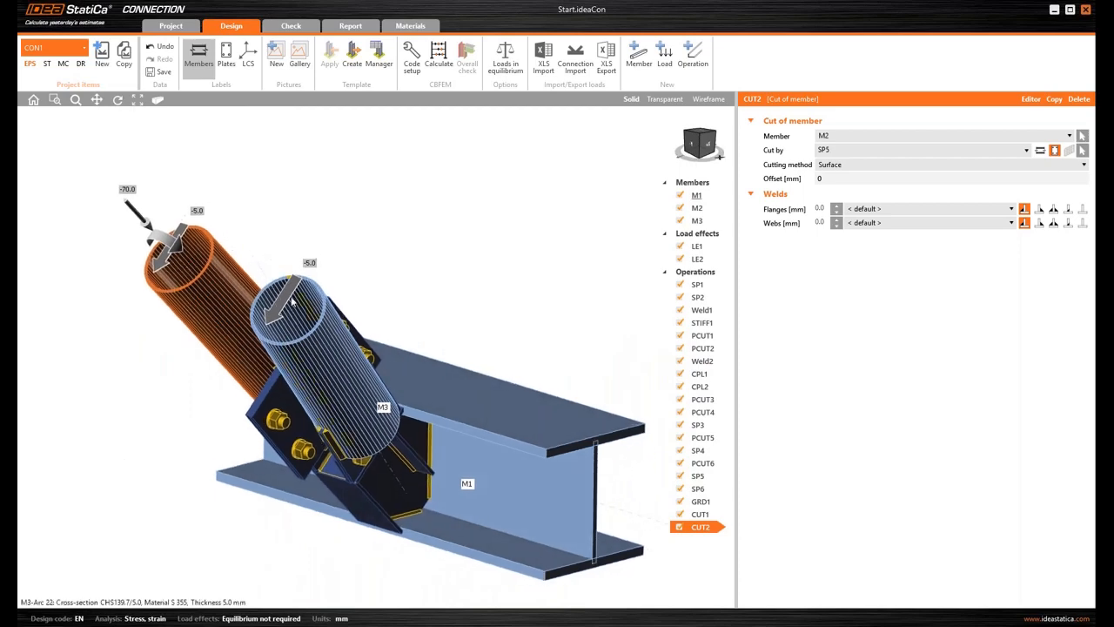
scroll(287, 345, up, 2)
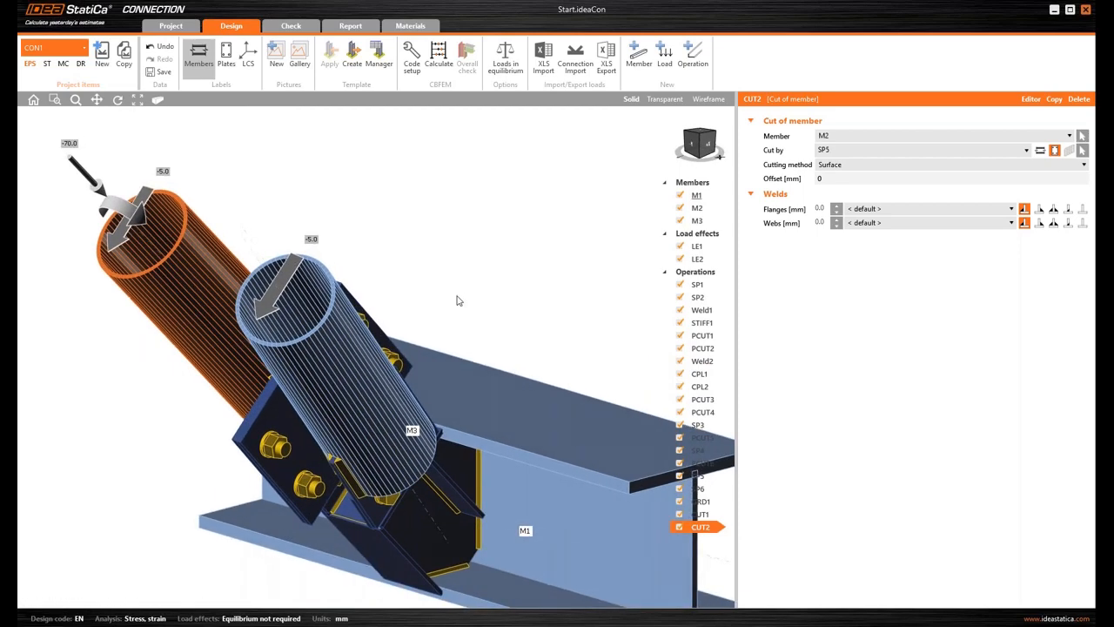
middle_drag(360, 352, 369, 341)
right_drag(102, 413, 105, 417)
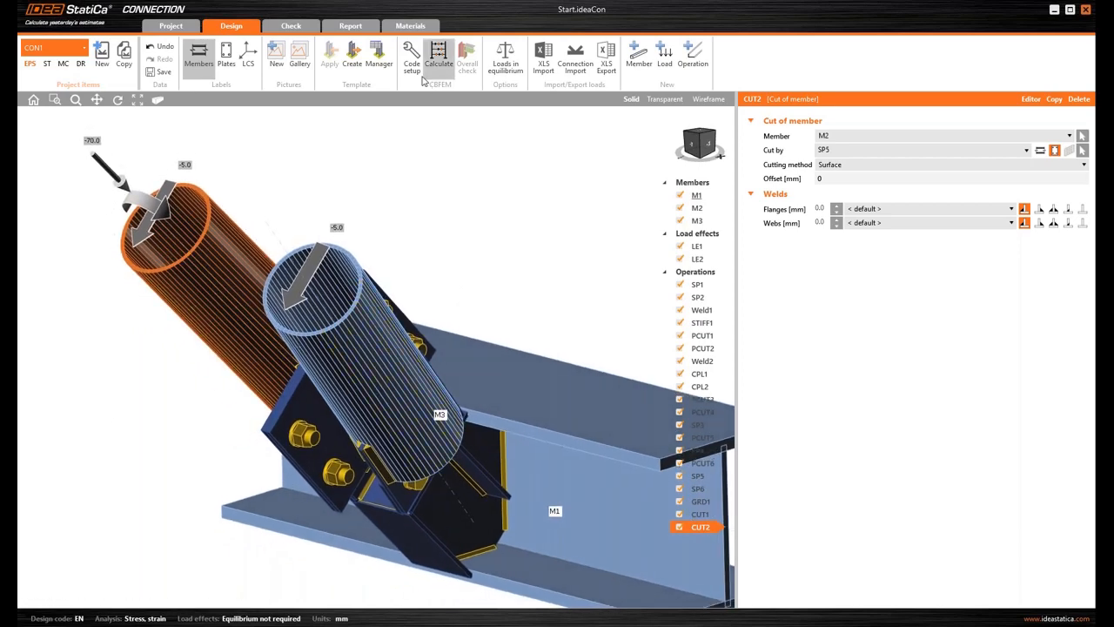
- Set the division of surface of the biggest circular hollow member to 32 in the code and calculation settings
drag(176, 22, 753, 51)
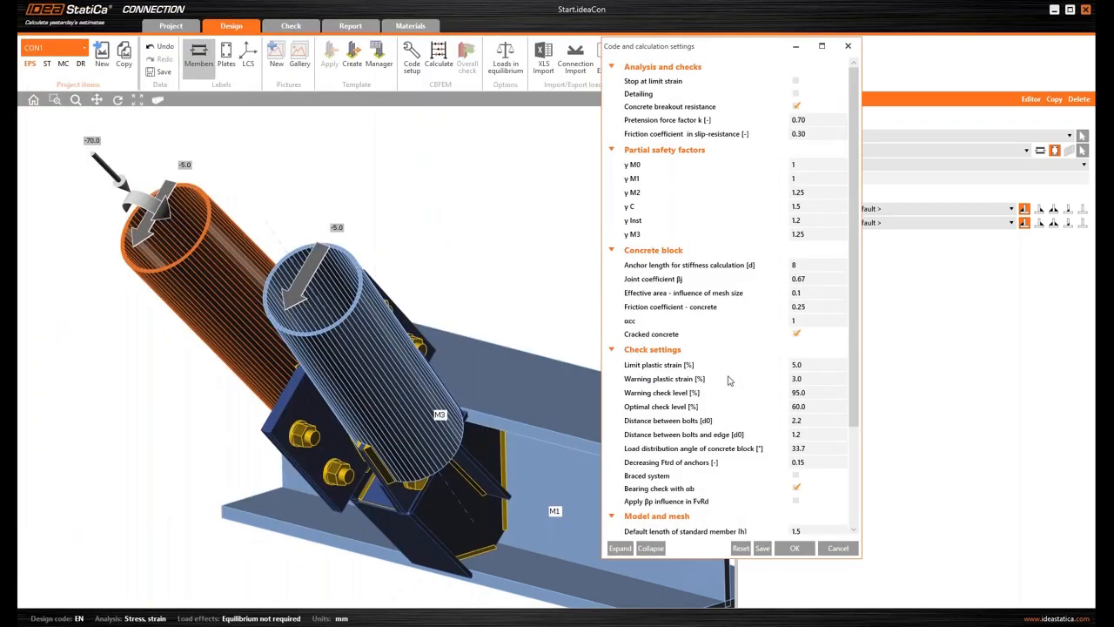
scroll(746, 374, down, 3)
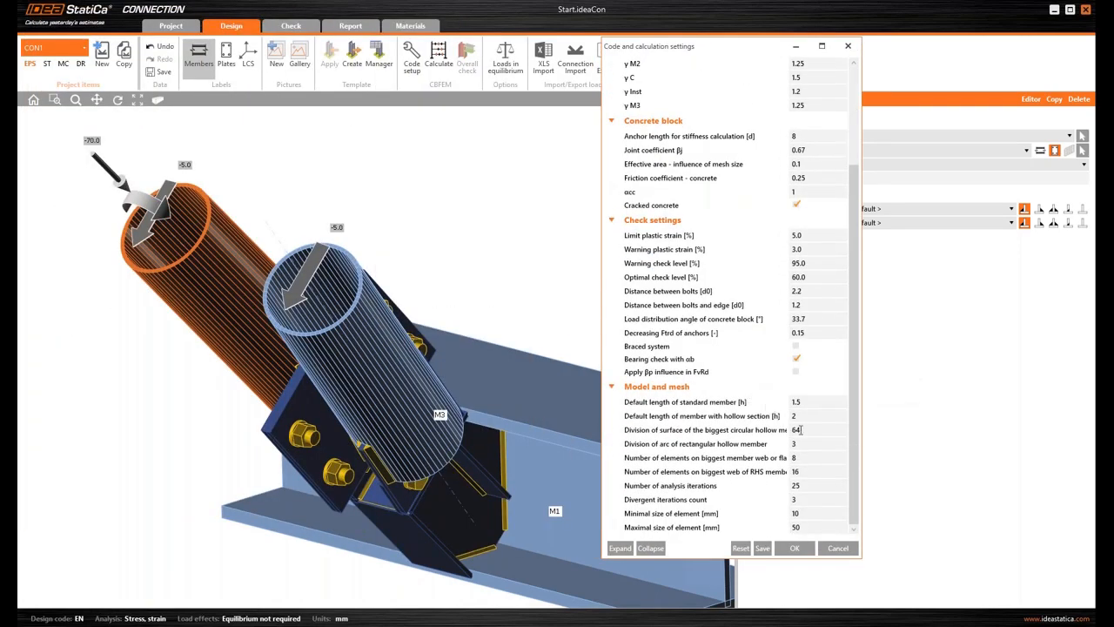
click(811, 429)
drag(812, 429, 772, 443)
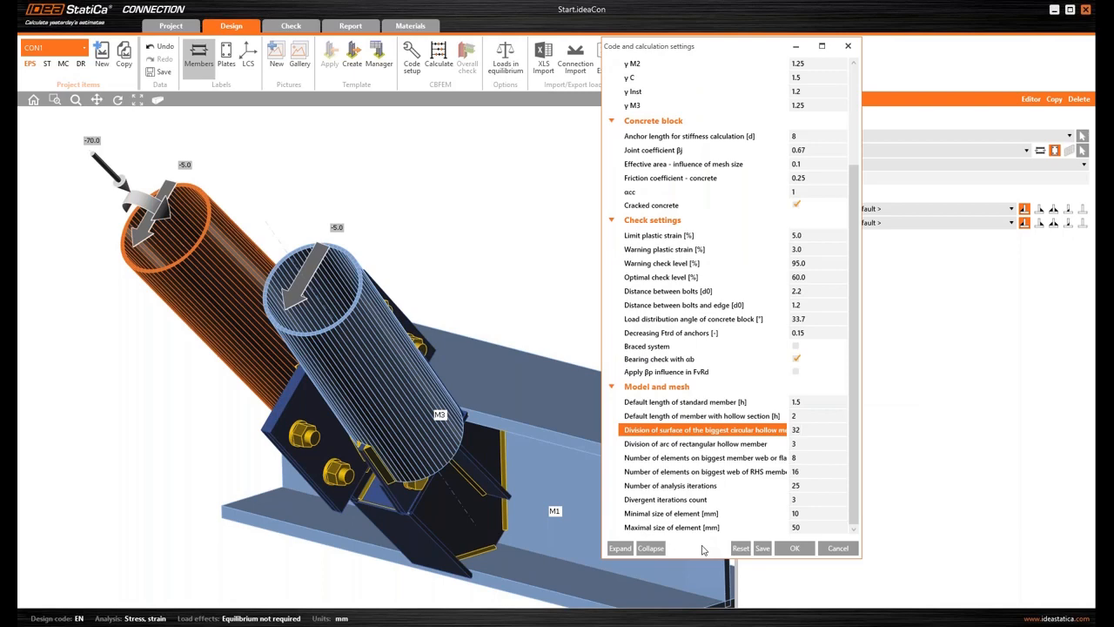
text(32)
key(Tab)
click(794, 548)
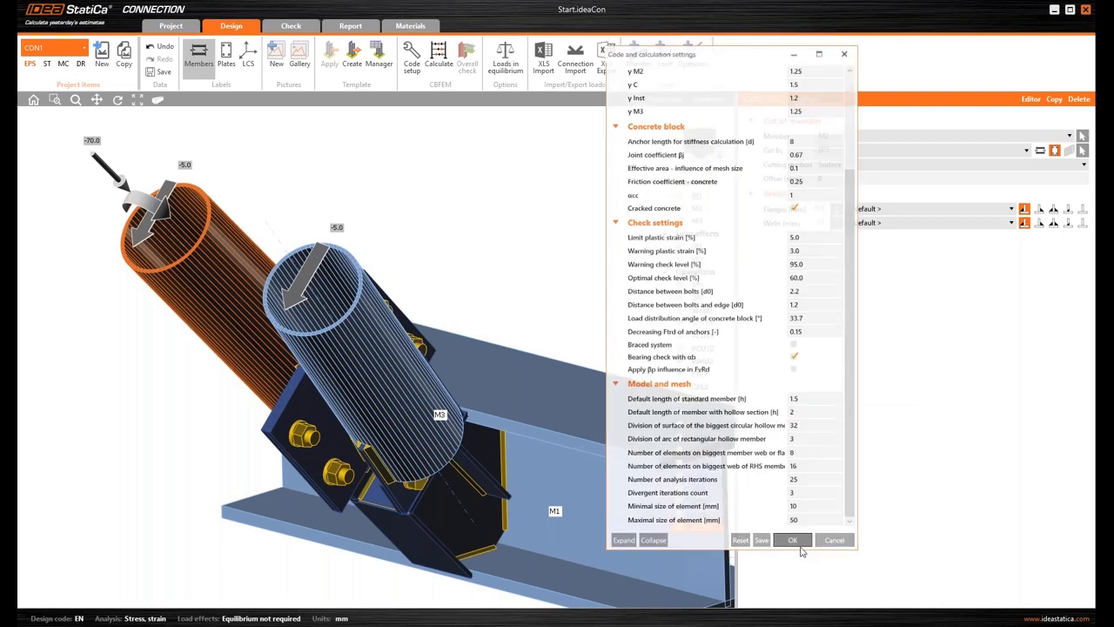
- Run the CBFEM calculation of connection CON1 and switch to the Connection Wednesdays presentation in PowerPoint
middle_drag(485, 243, 466, 267)
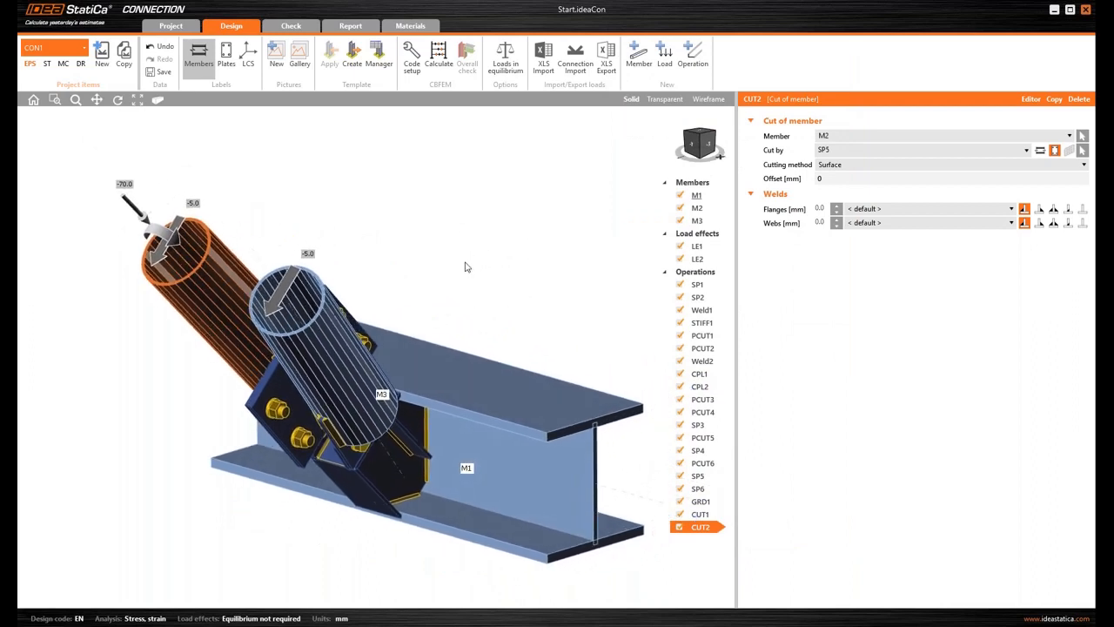
click(440, 65)
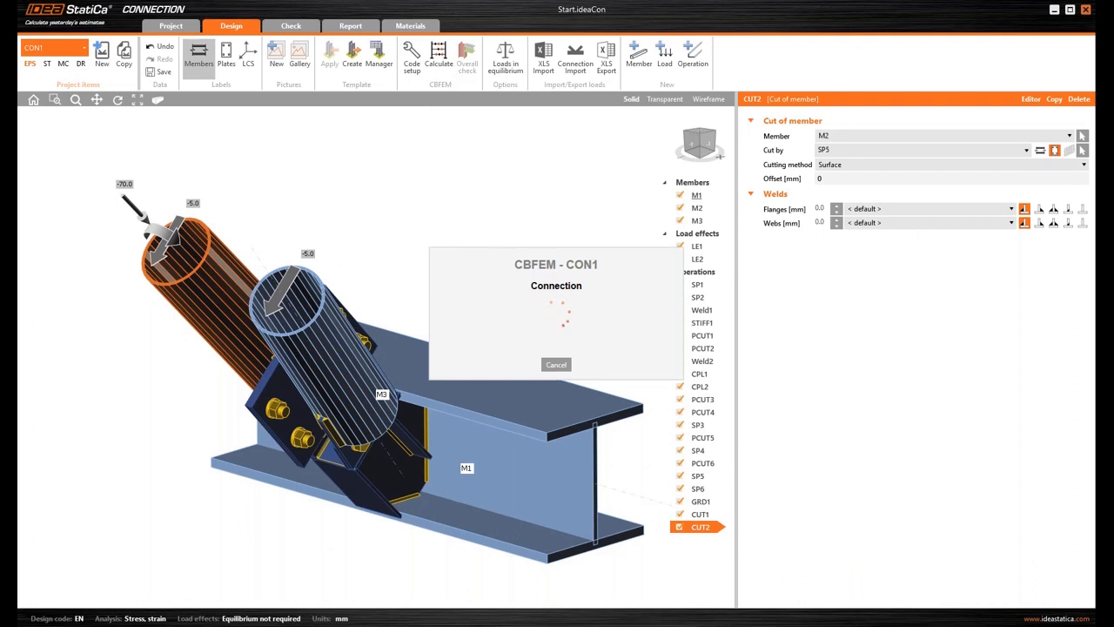
mouse_move(1106, 252)
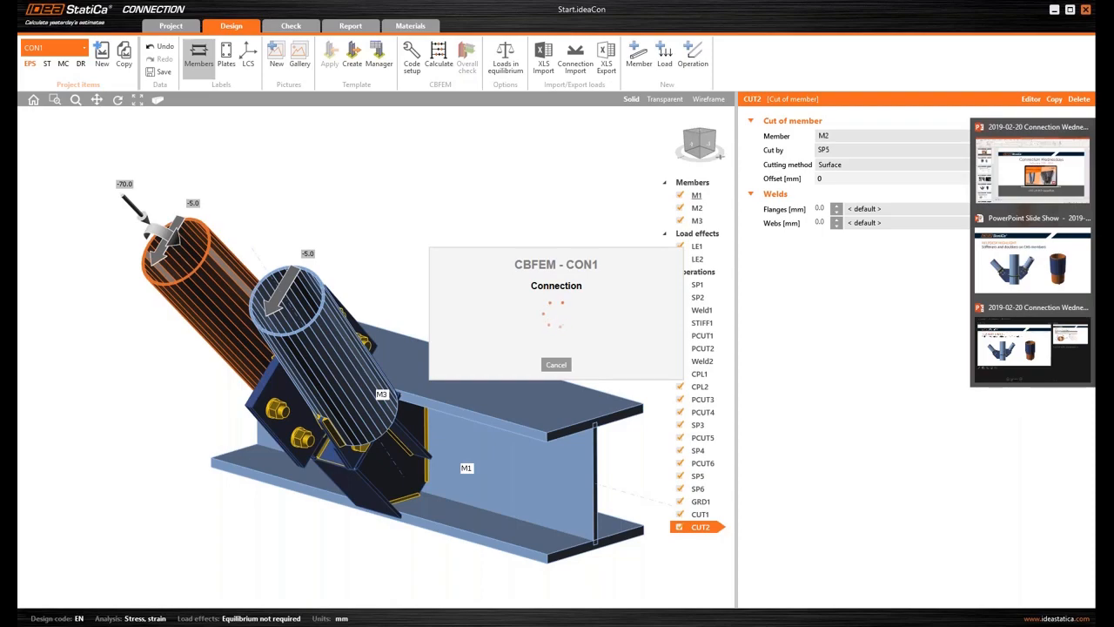
click(1042, 179)
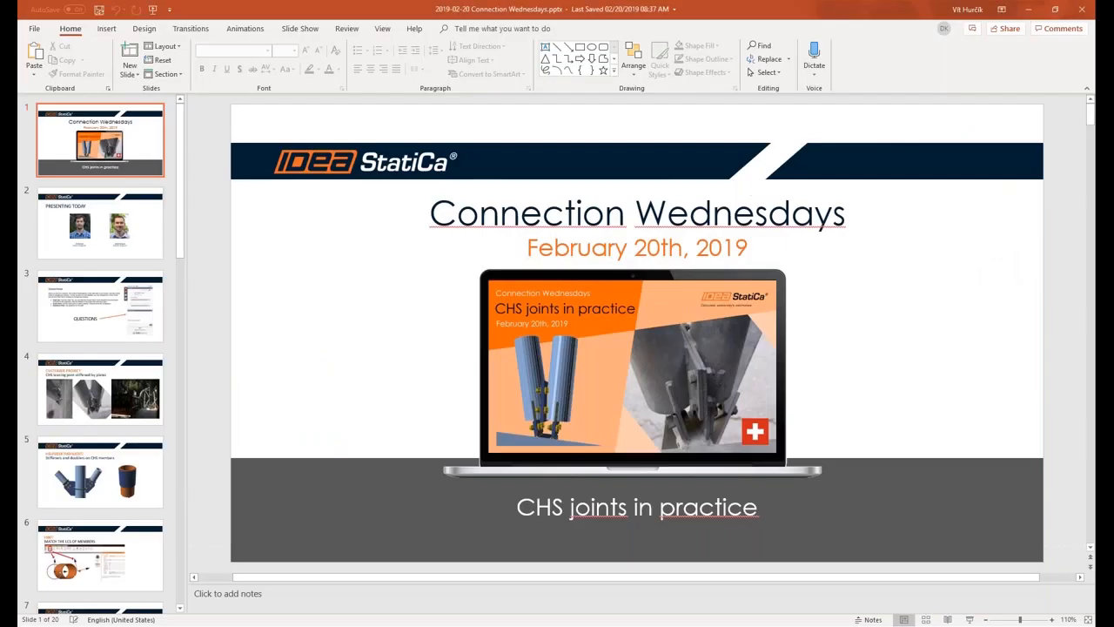
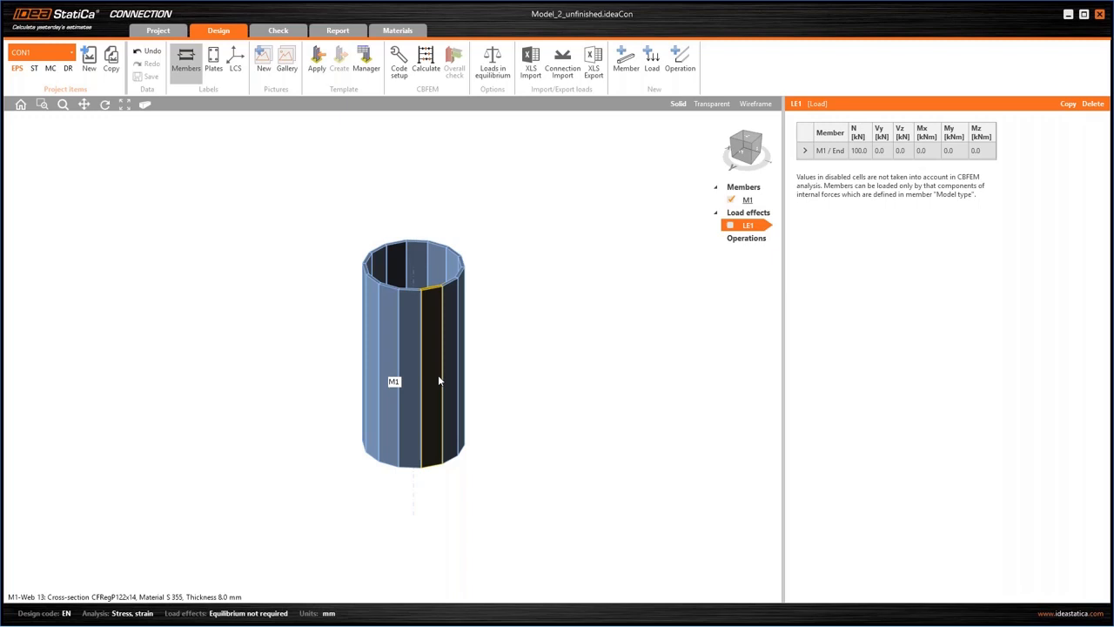
- Add a stiffening member operation in the Model_2_unfinished project and set its pitch to -90°
right_click(751, 239)
click(788, 250)
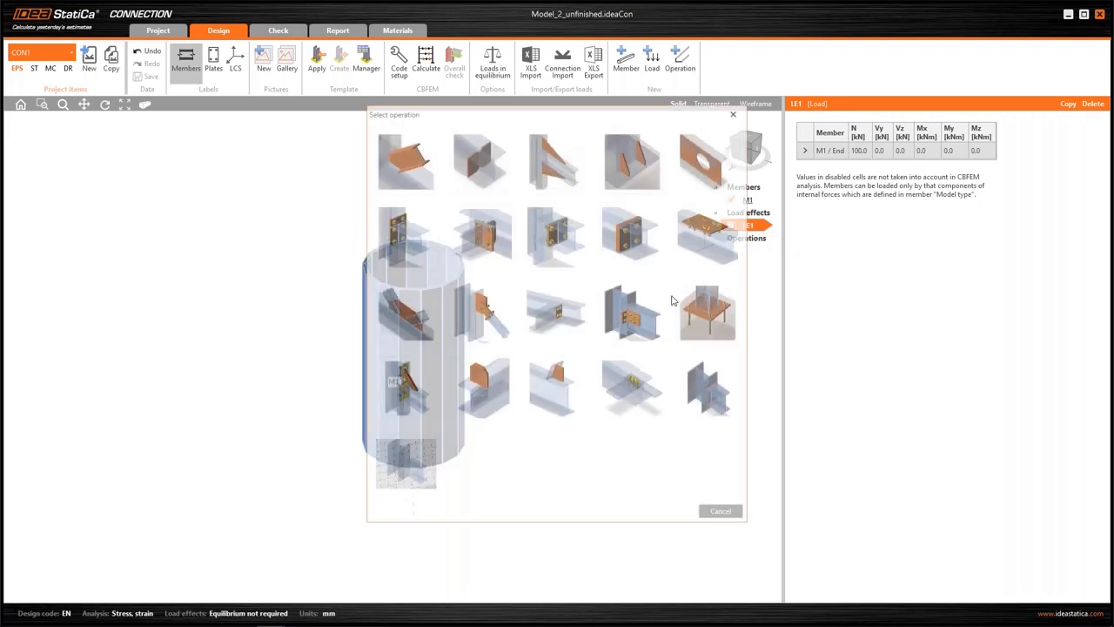
click(413, 389)
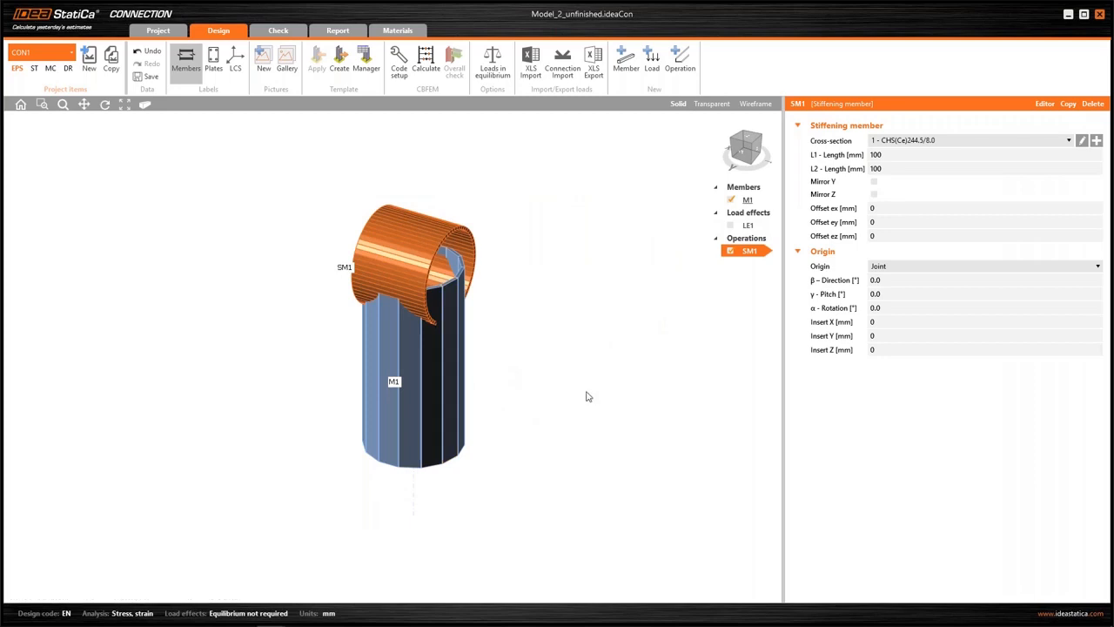
click(912, 296)
text(-90)
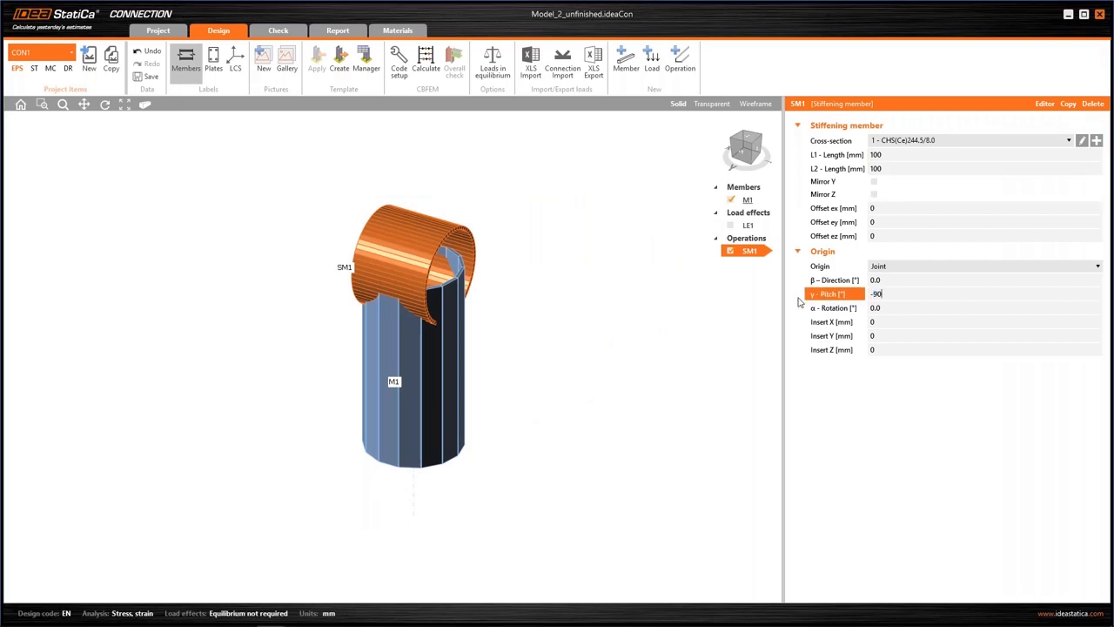
key(Tab)
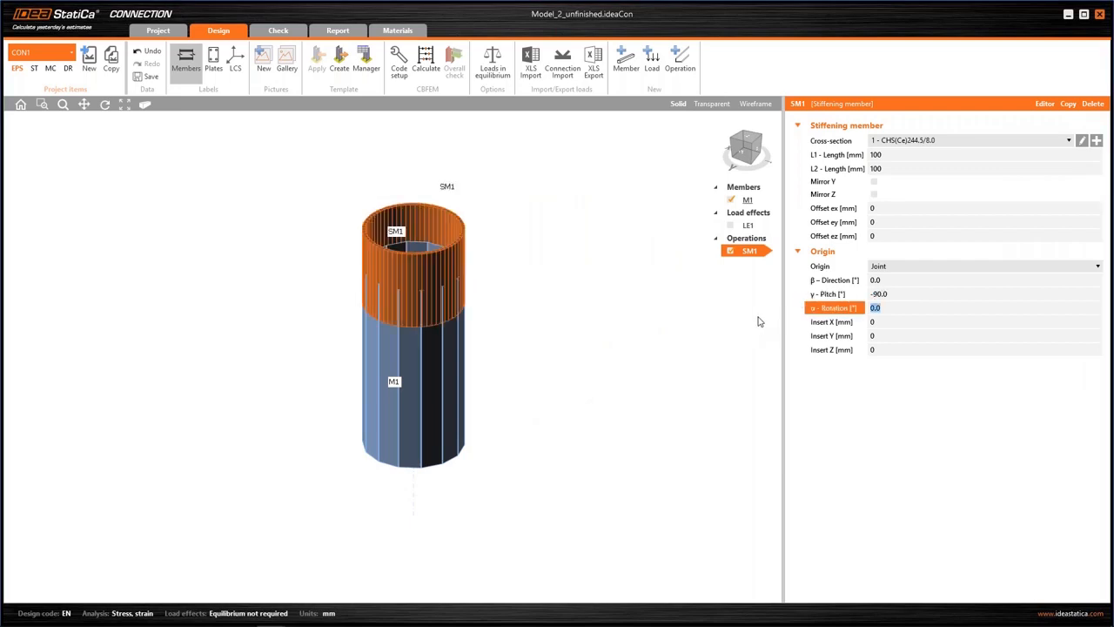
- Set the L2 length of stiffening member SM1 to 250 mm
click(897, 154)
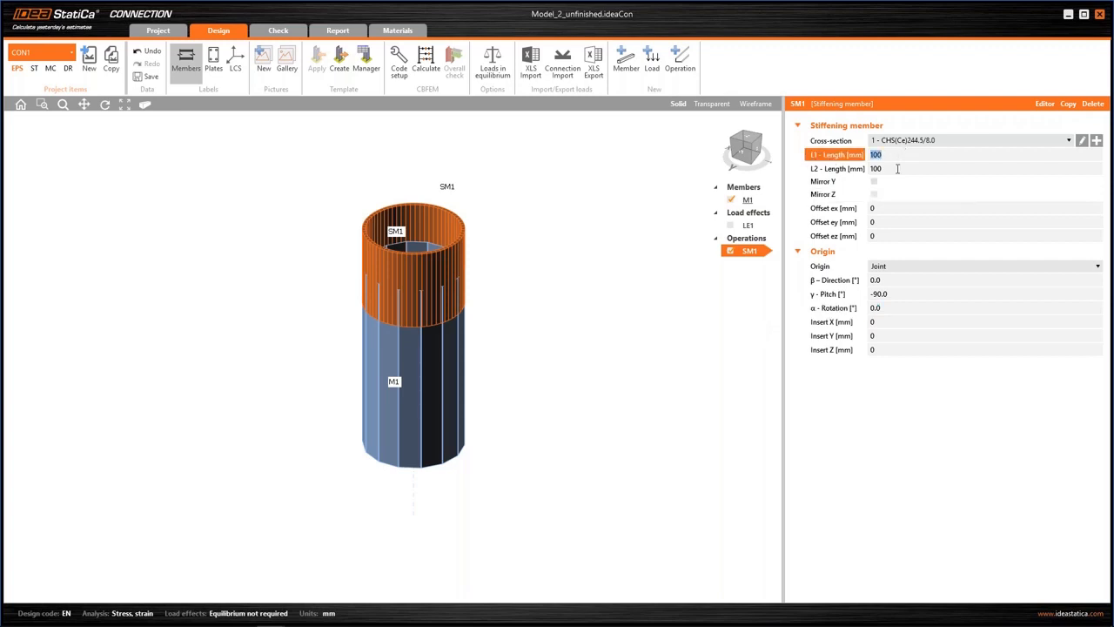
key(Tab)
text(250)
key(Tab)
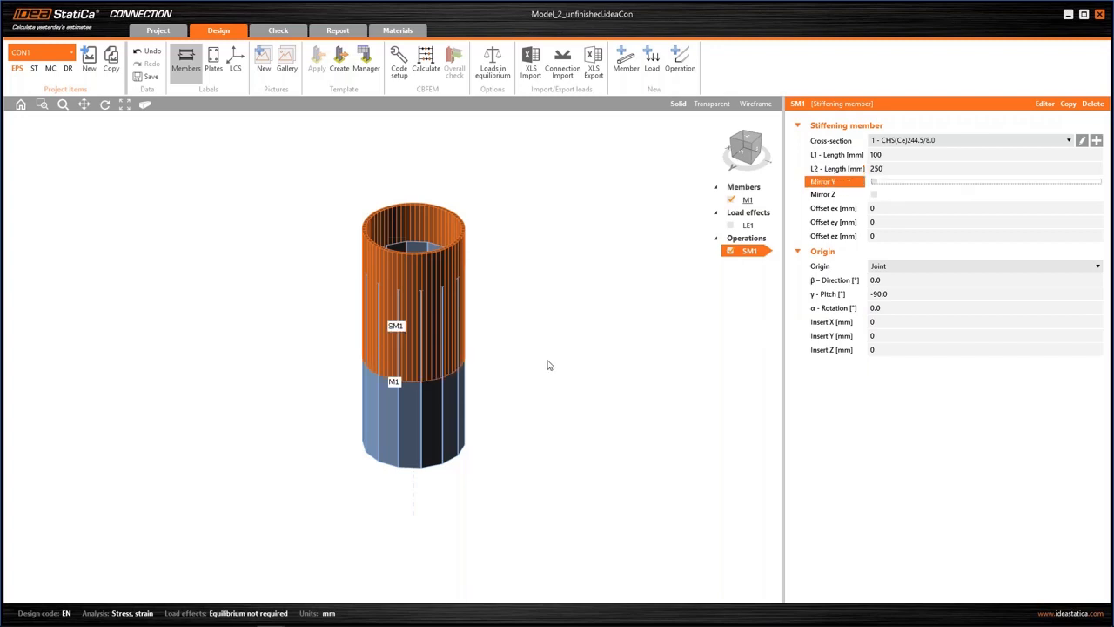
click(459, 235)
double_click(1003, 20)
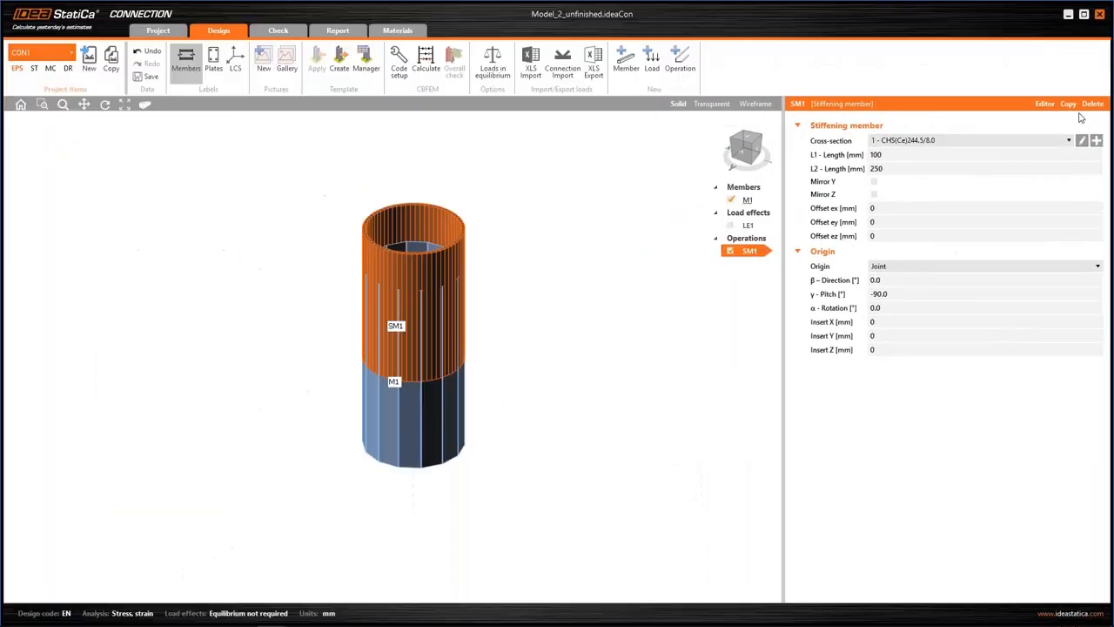
- Choose the cold-formed regular polygon shape as a new cross-section for stiffening member SM1
mouse_move(450, 269)
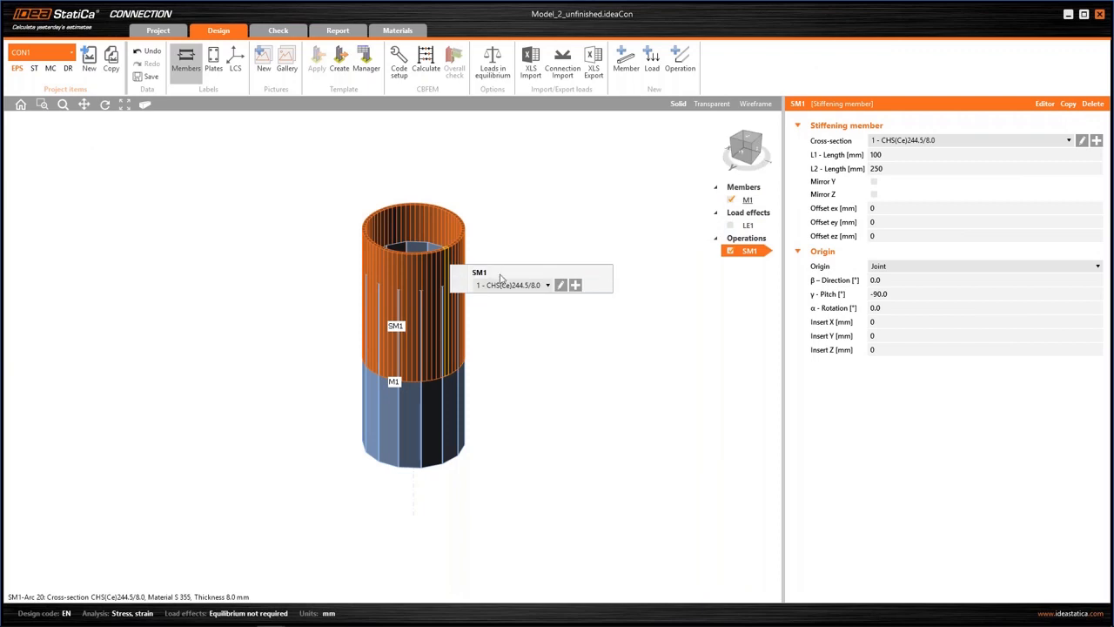
click(561, 286)
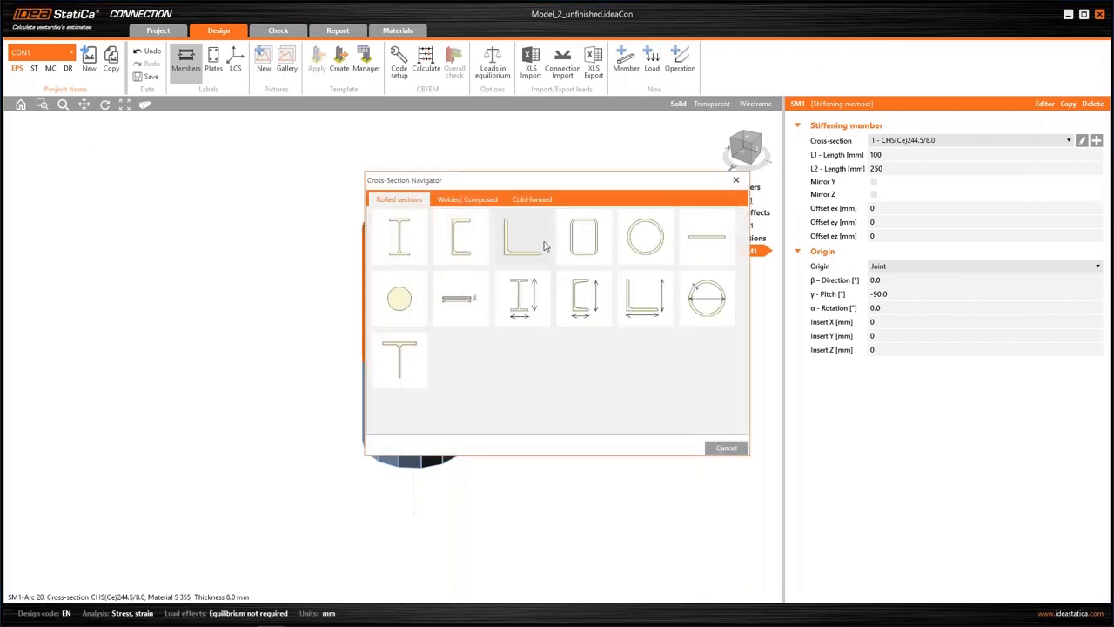
click(532, 200)
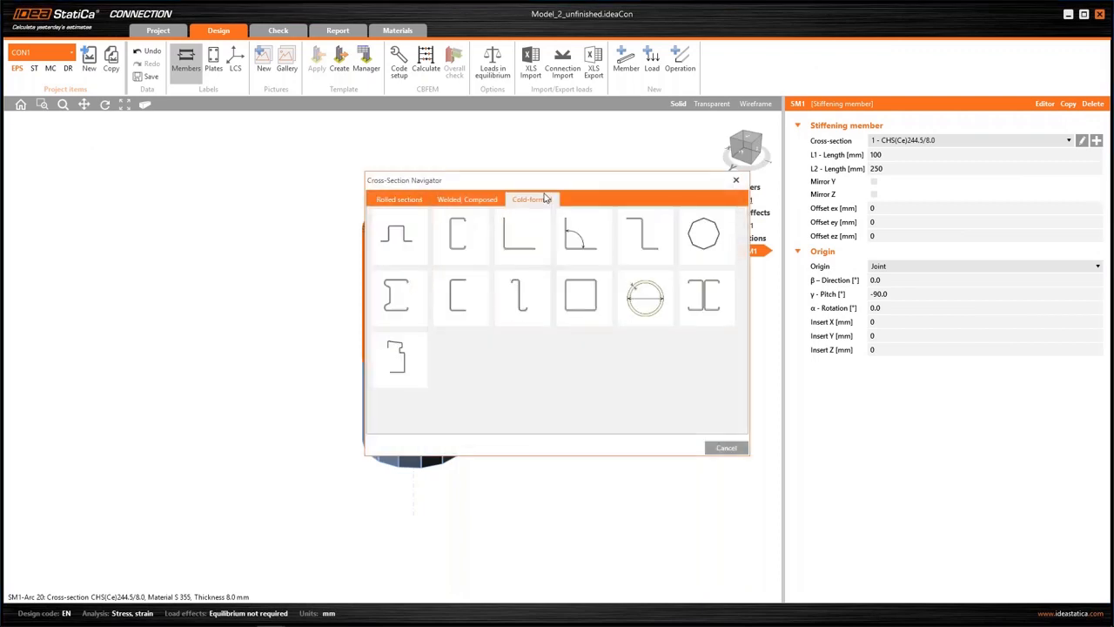
click(709, 242)
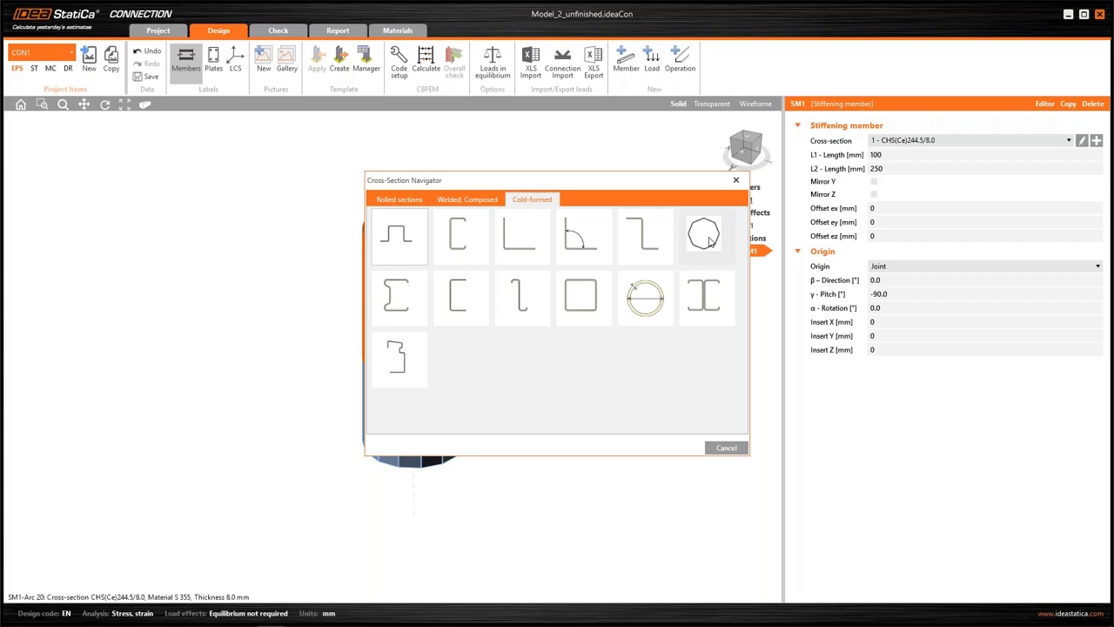
click(704, 235)
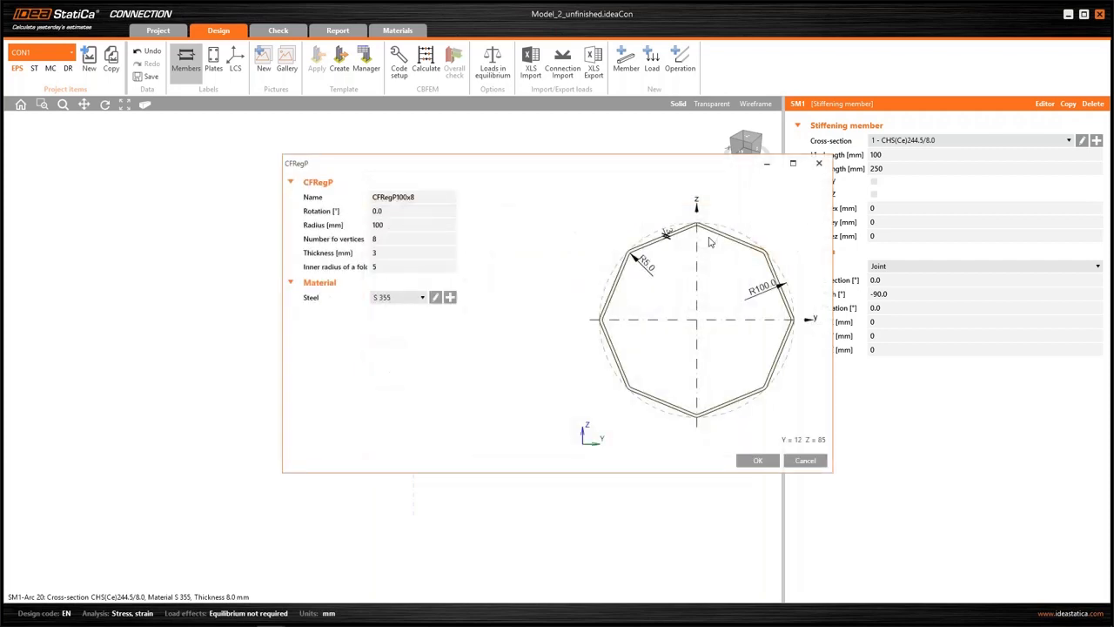
- Define the polygon cross-section with radius 130 mm, 14 vertices, thickness 16 mm and inner fold radius 1 mm, and apply it to SM1
click(401, 221)
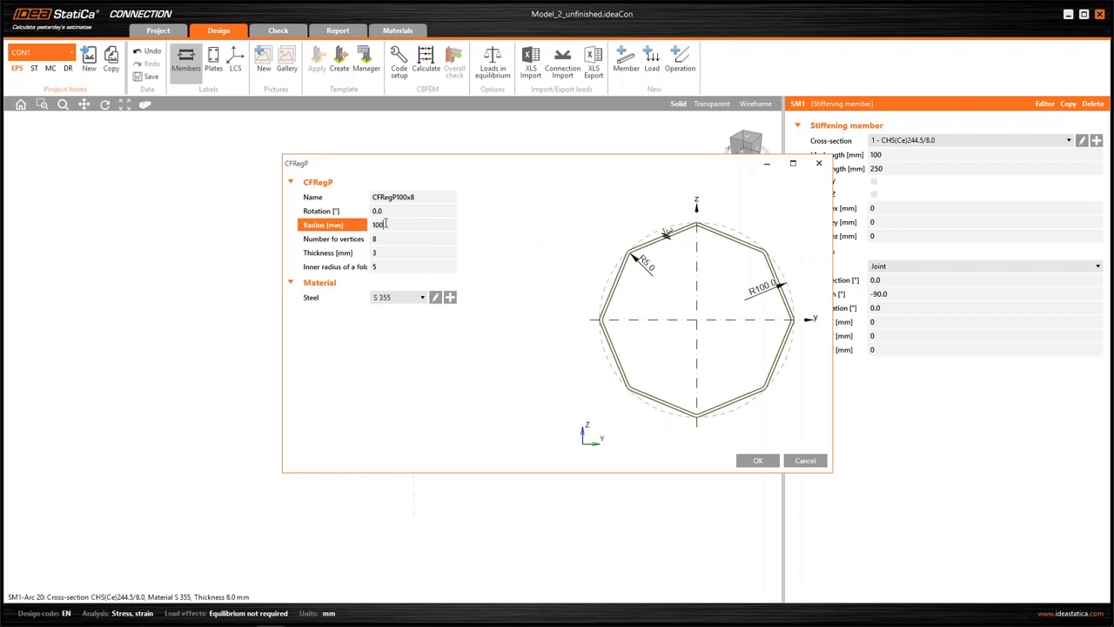
text(130)
key(Tab)
text(14)
key(Tab)
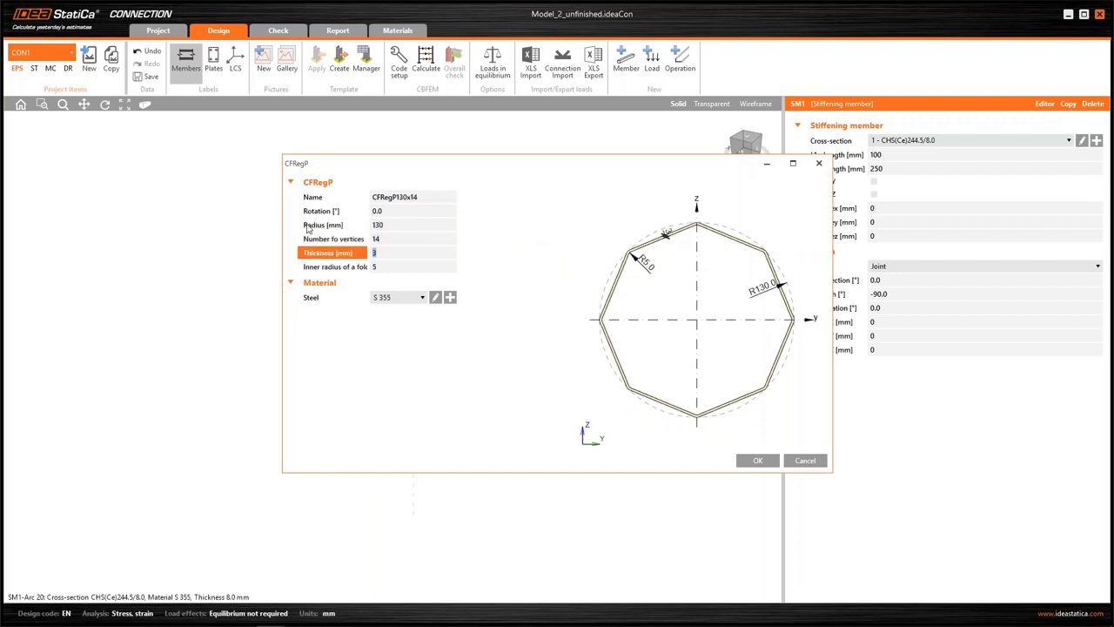
text(16)
key(Tab)
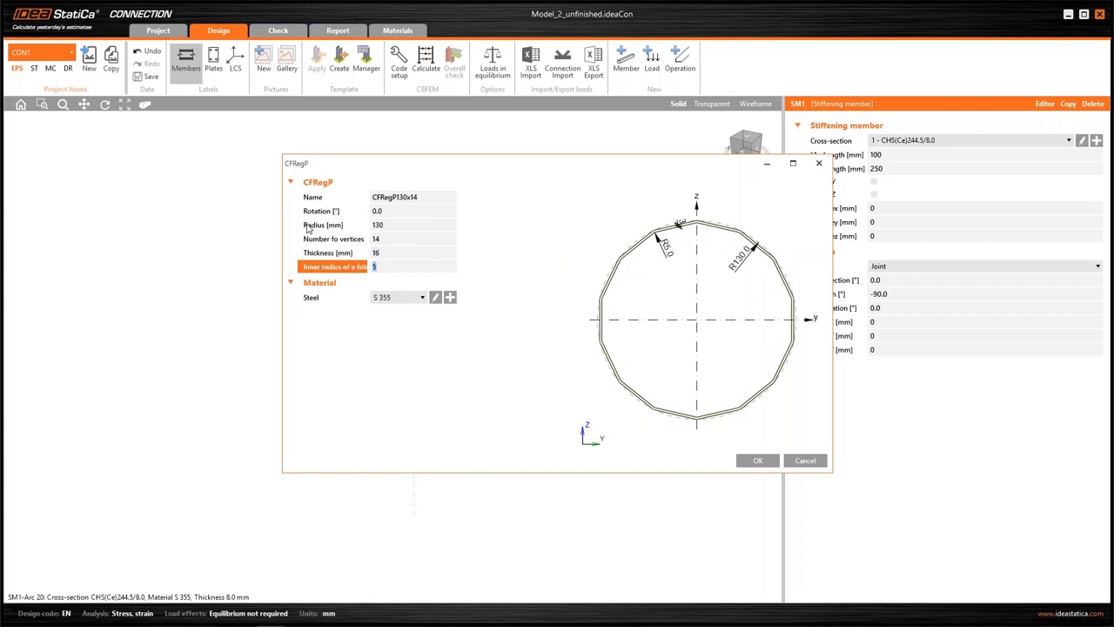
text(1)
key(Tab)
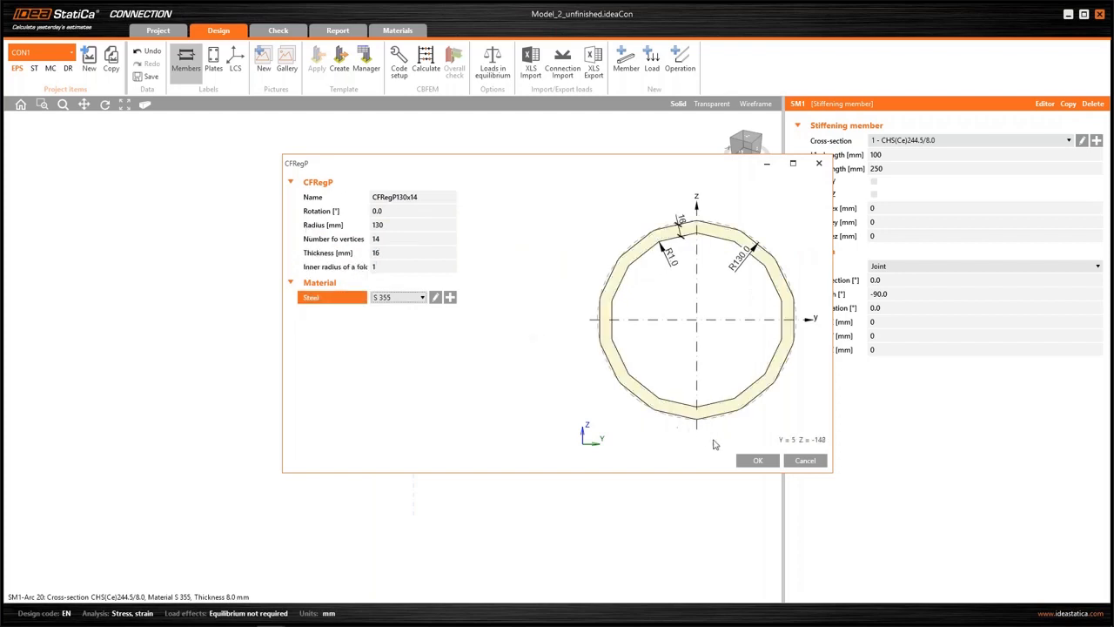
click(754, 461)
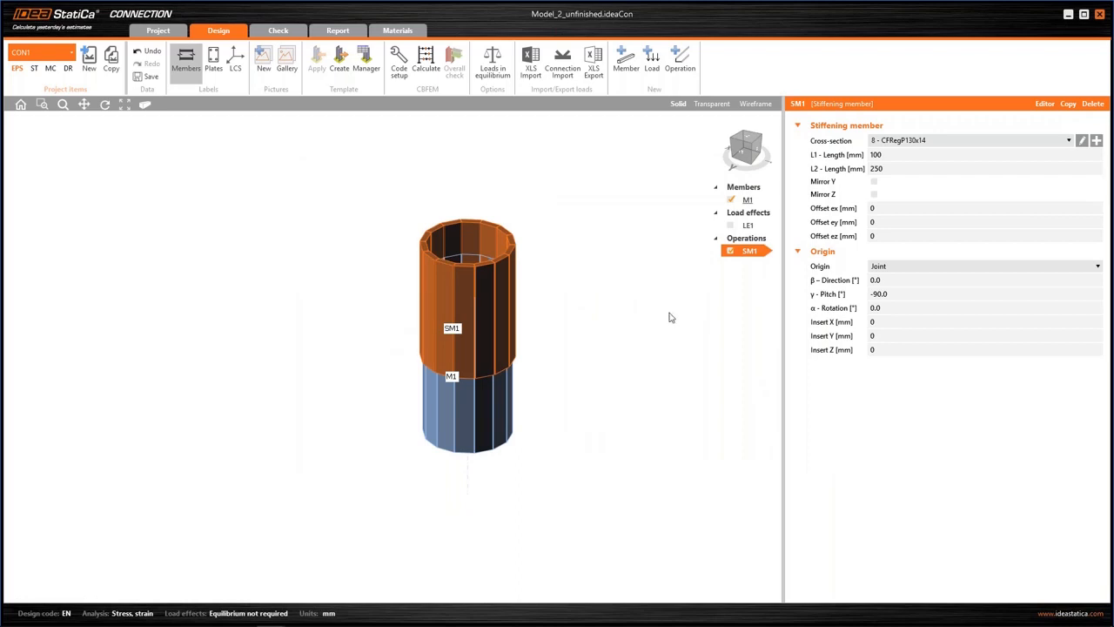
- Switch the model to transparent display and cut member M1 by stiffening member SM1 using the Surface cutting method
click(712, 104)
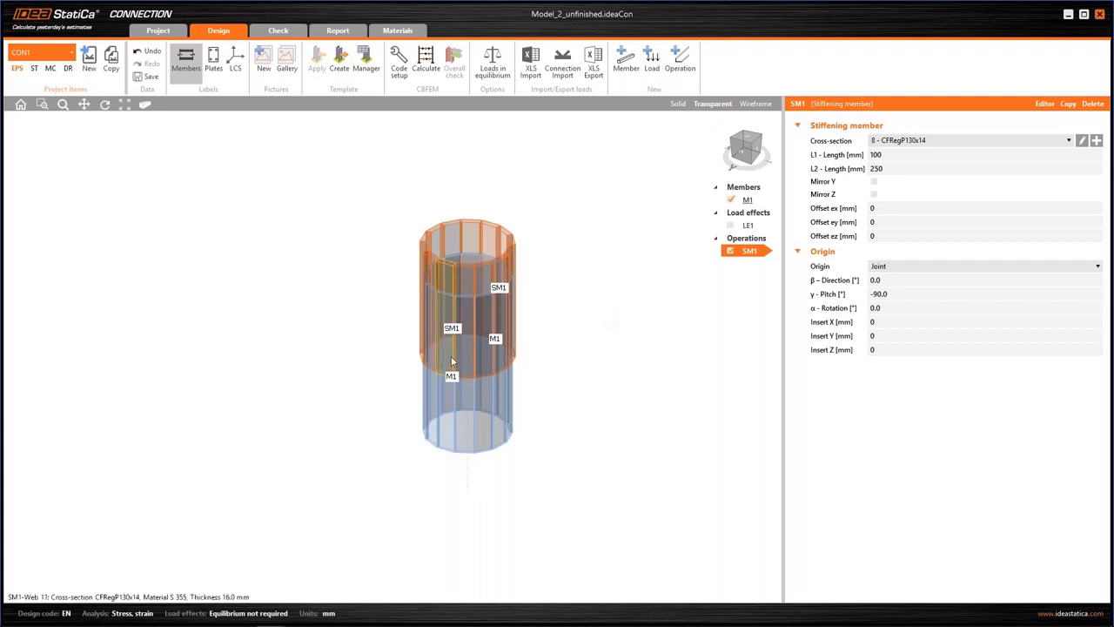
scroll(463, 389, up, 3)
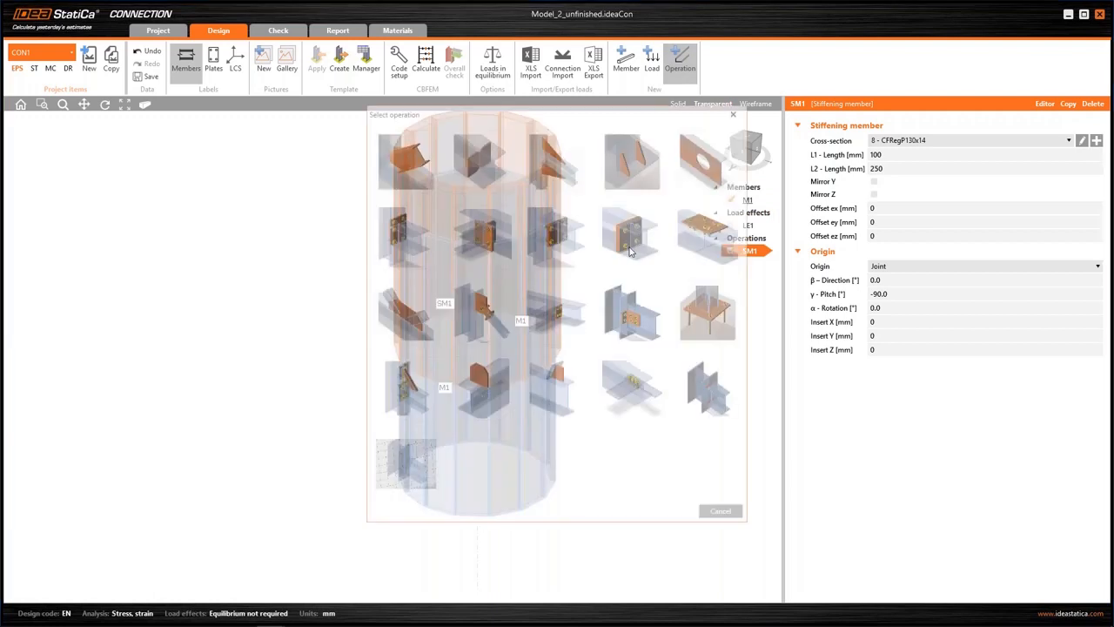
click(425, 160)
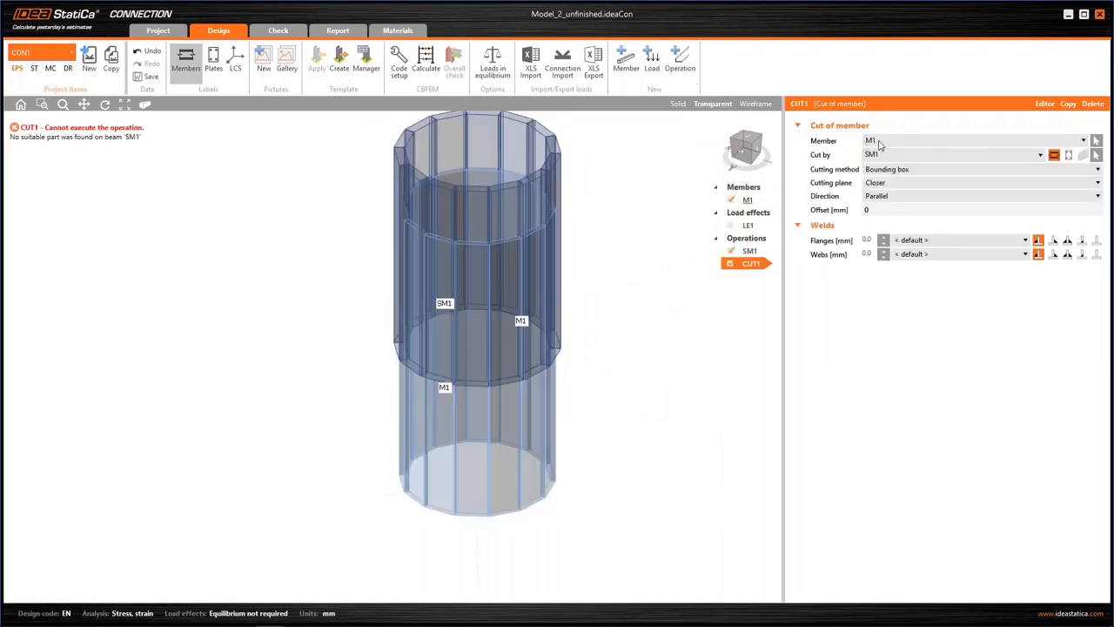
click(910, 170)
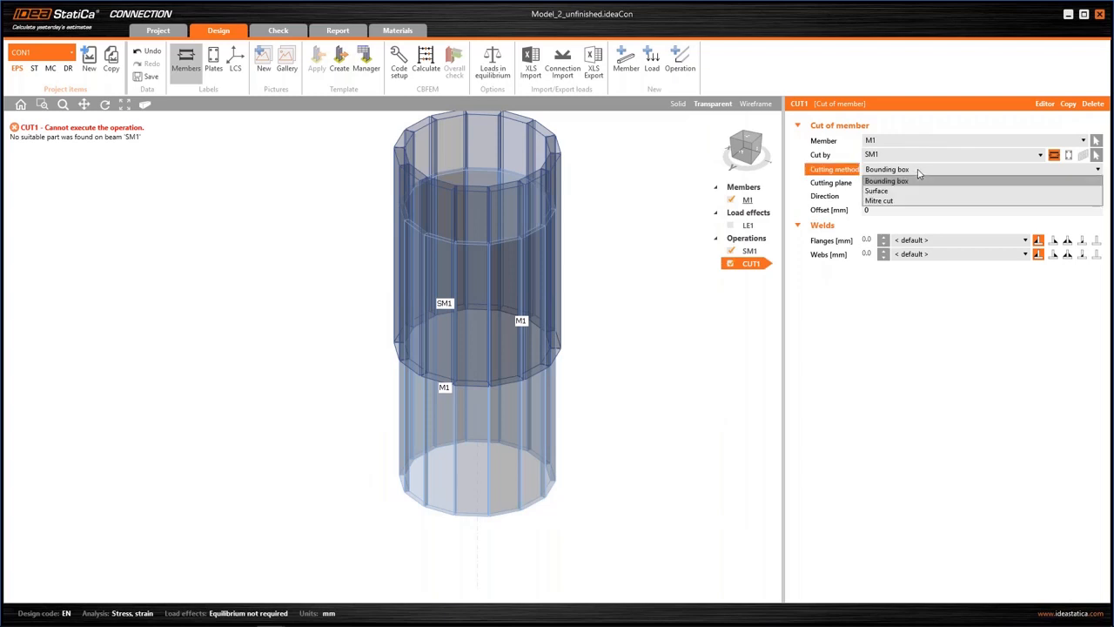
click(877, 191)
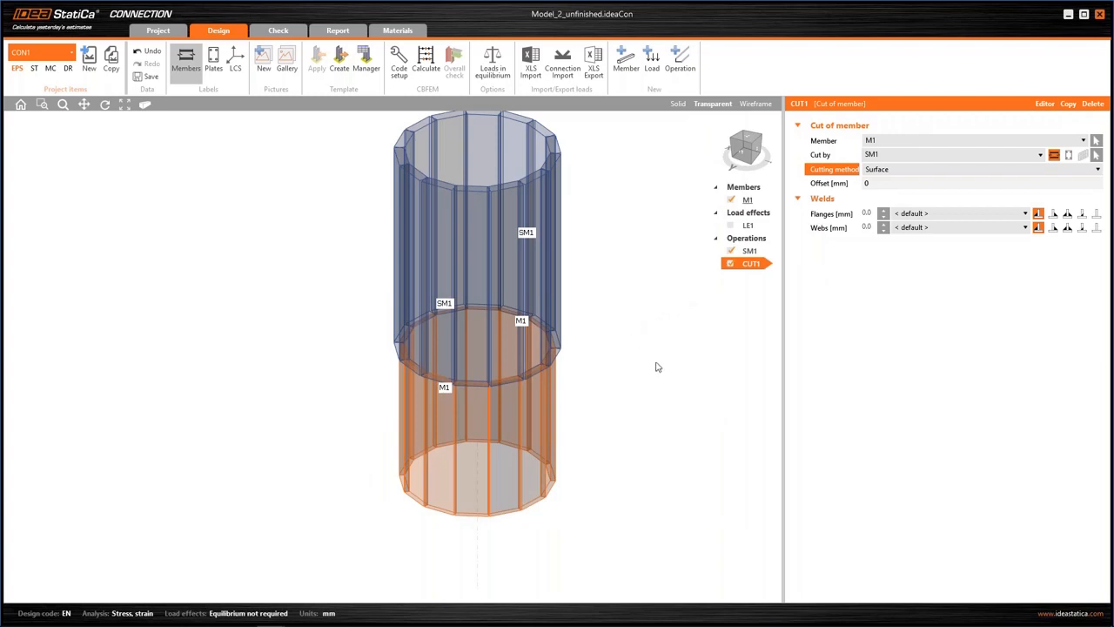
- Set both the flange and web welds of the CUT1 operation to butt welds
click(1096, 213)
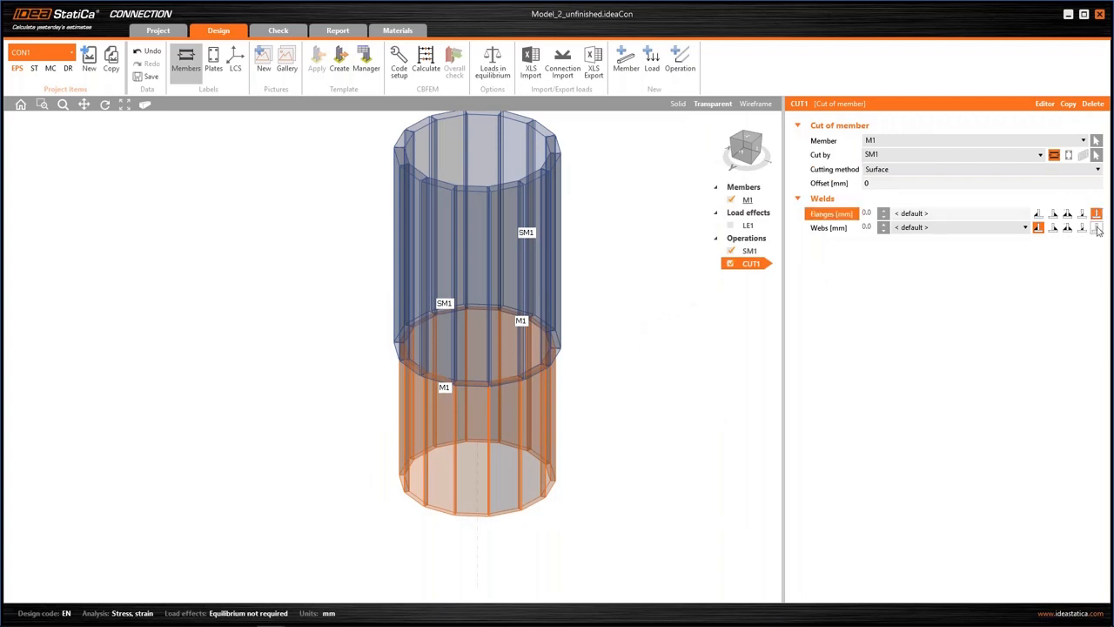
click(1097, 228)
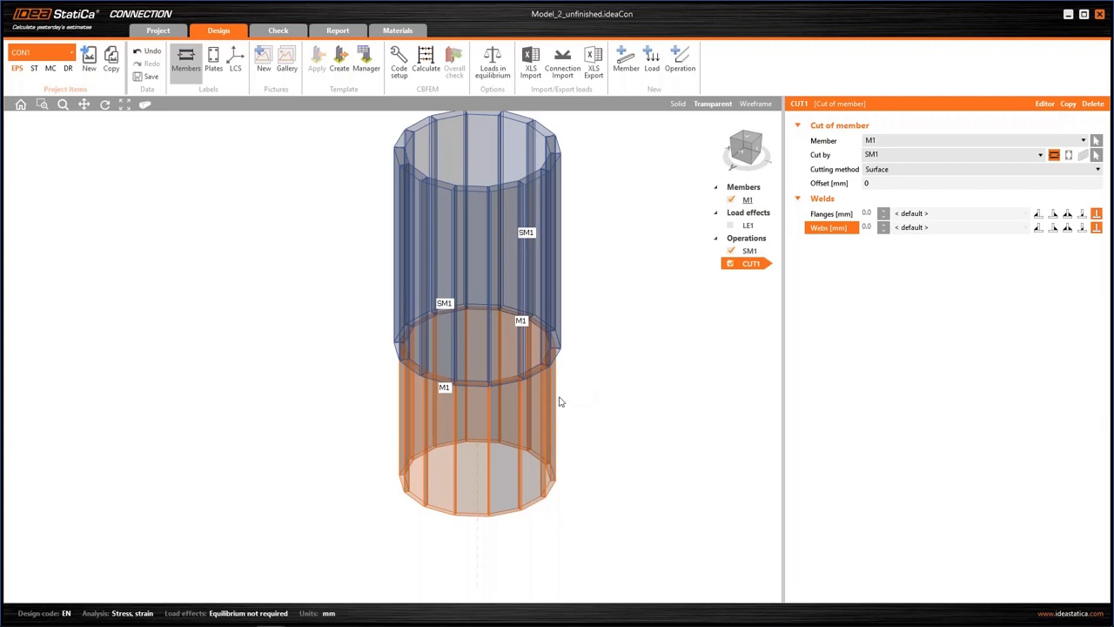
scroll(538, 399, up, 2)
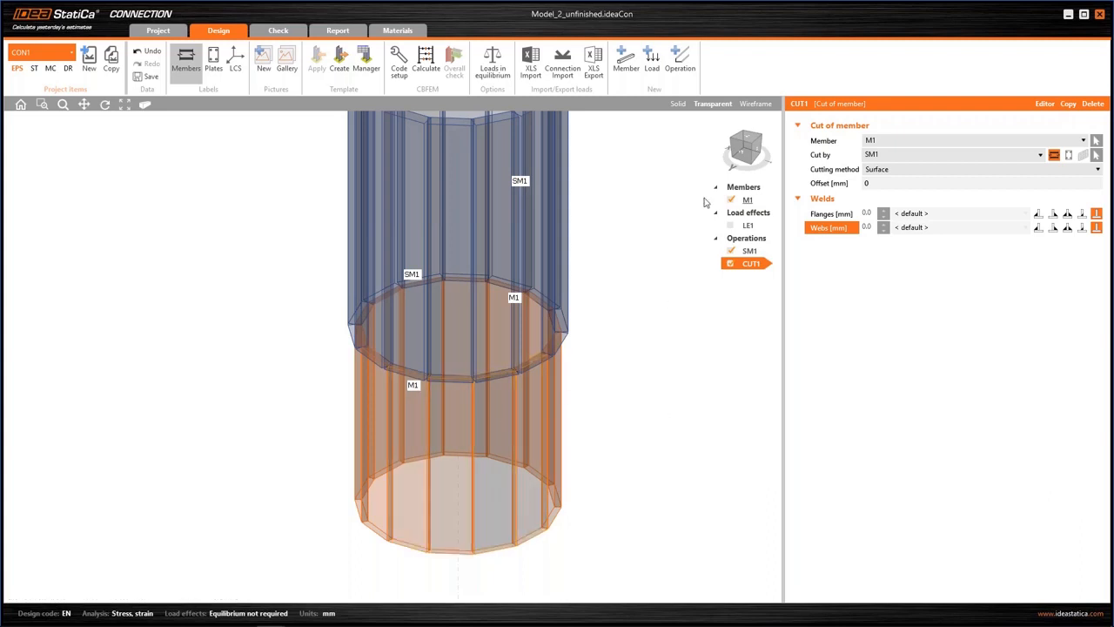
- Add an edge-to-surface general weld with M1 | Web 1 as first plate and SM1 | Web 1 as second plate
click(687, 76)
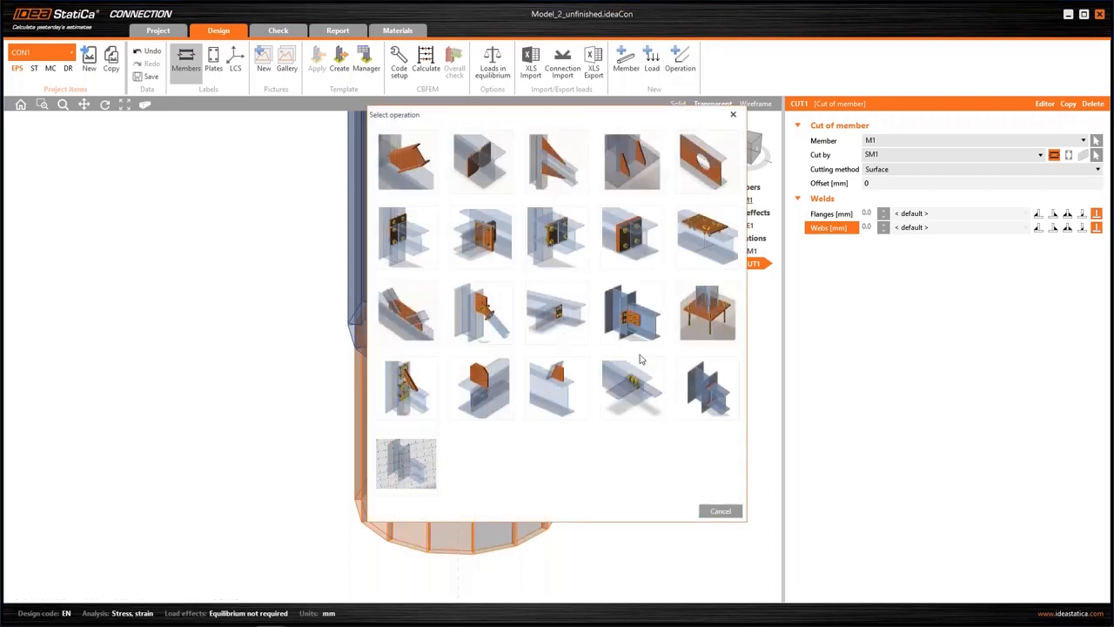
click(708, 374)
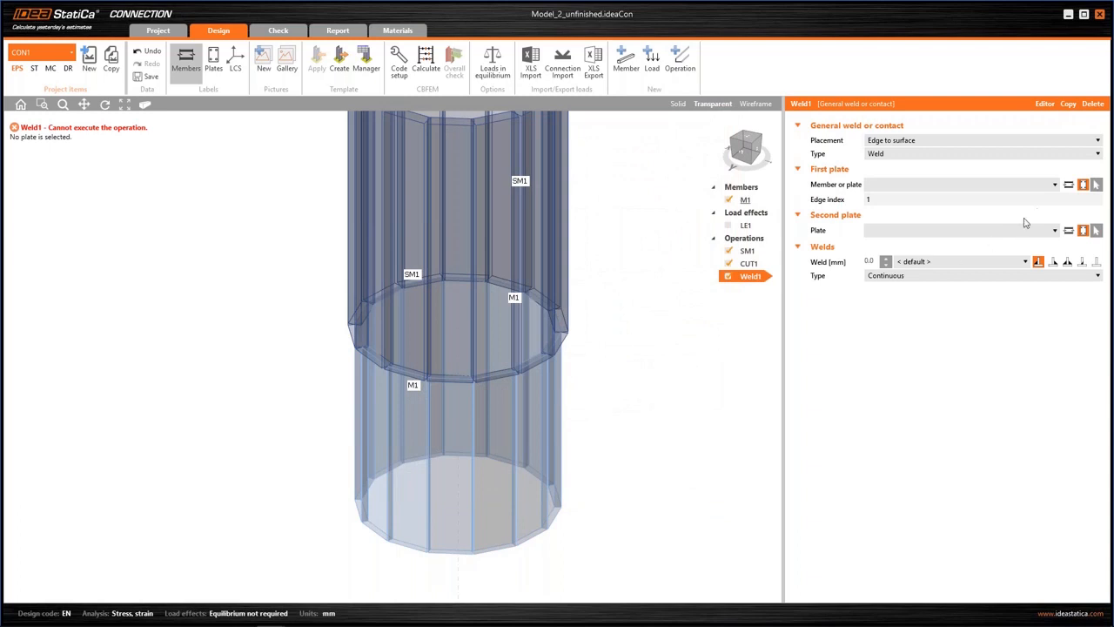
click(1069, 185)
click(1070, 216)
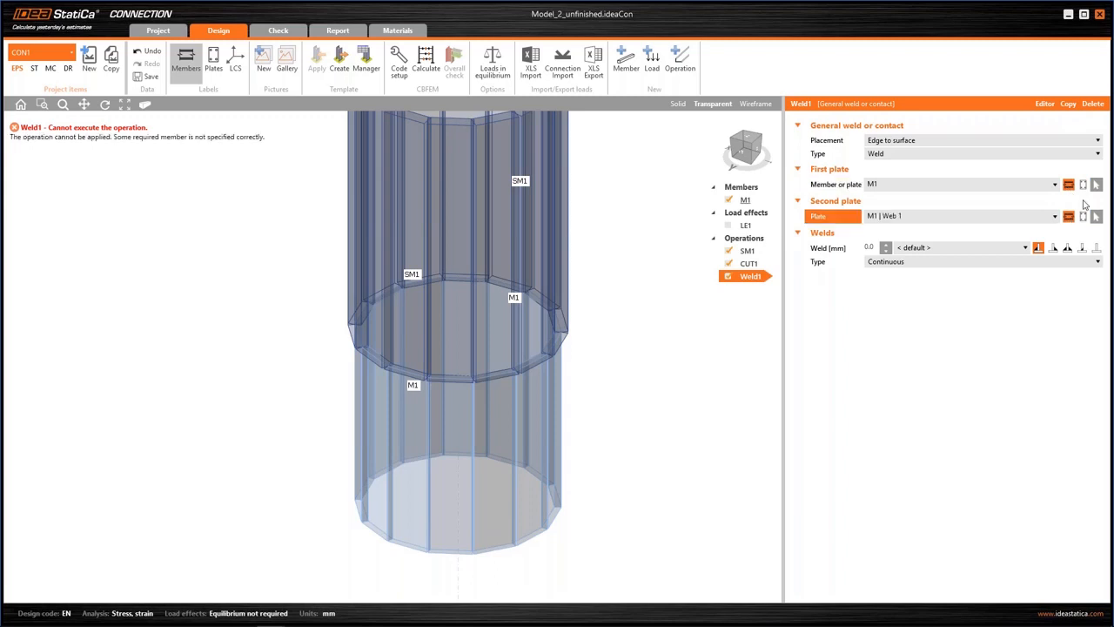
click(1097, 188)
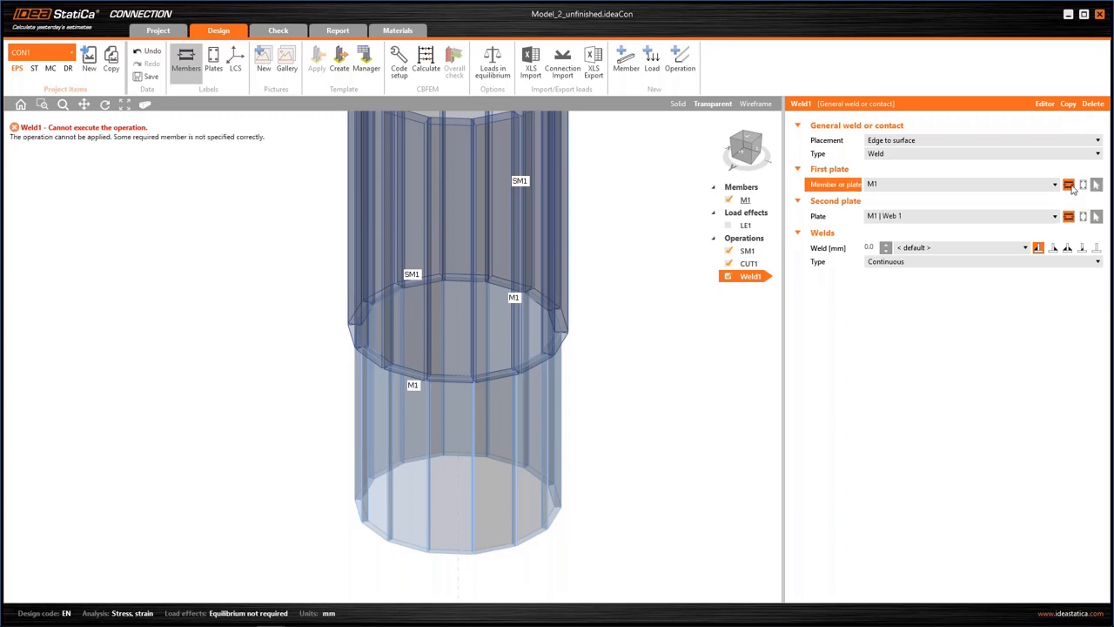
click(1040, 185)
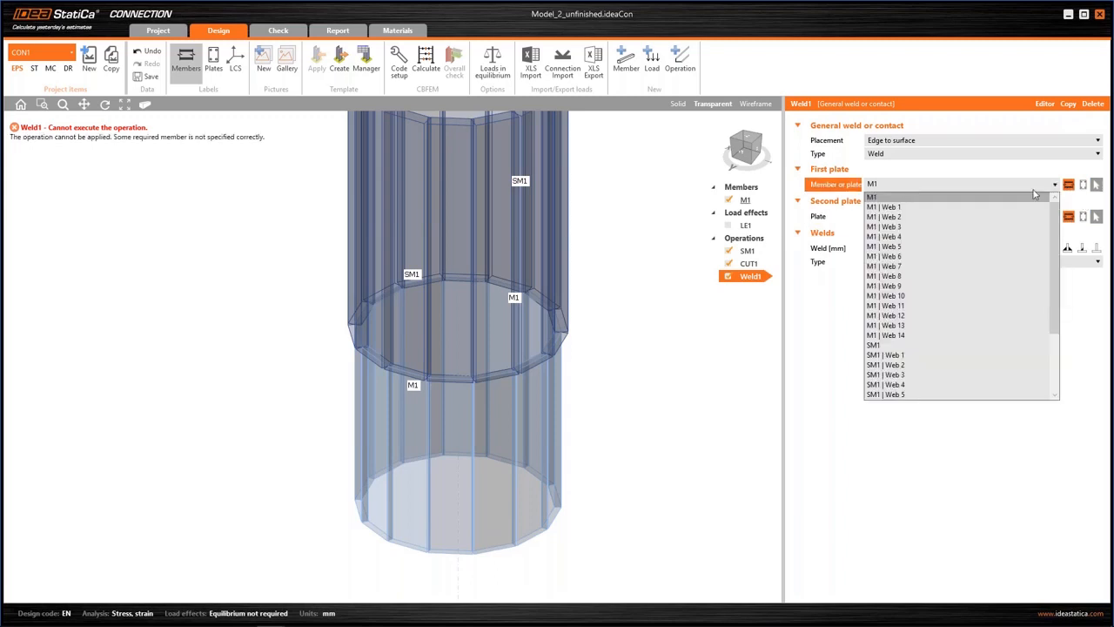
click(901, 207)
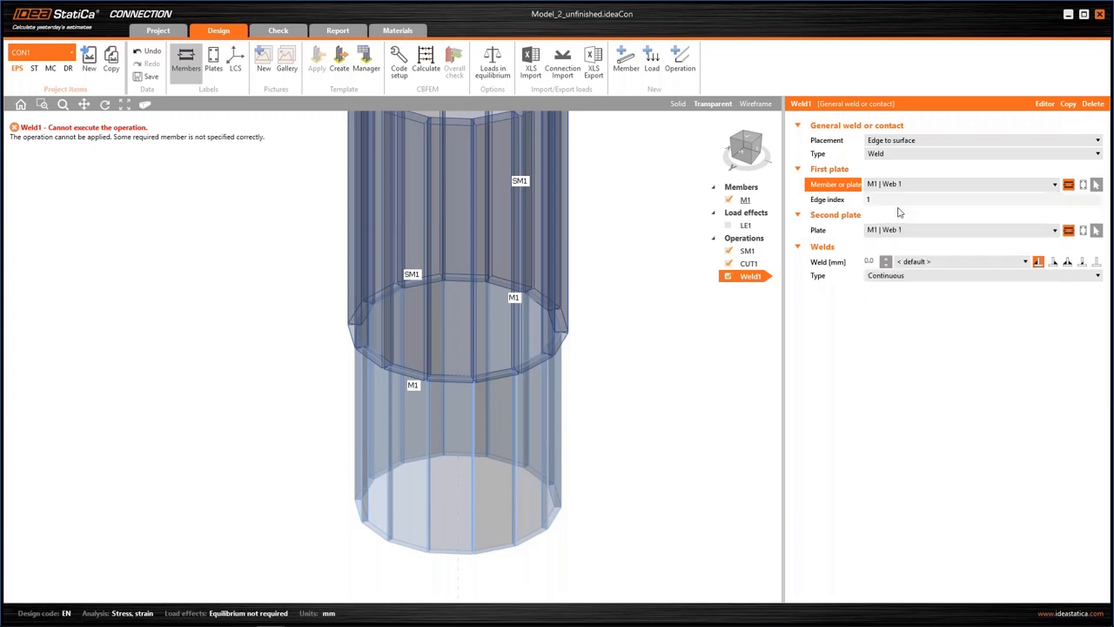
click(1054, 232)
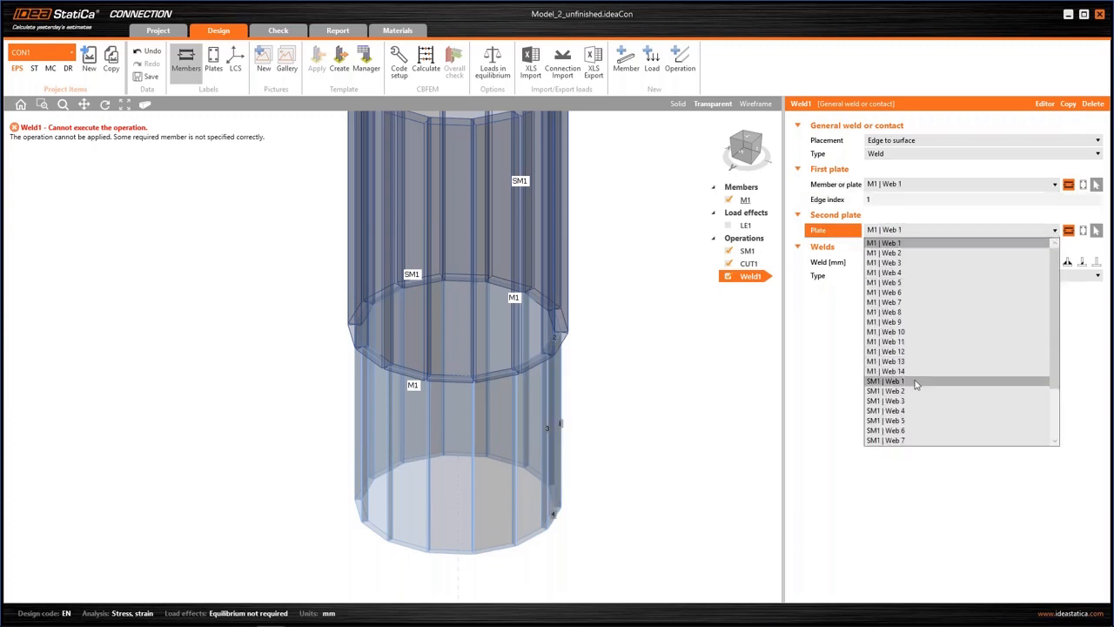
click(916, 383)
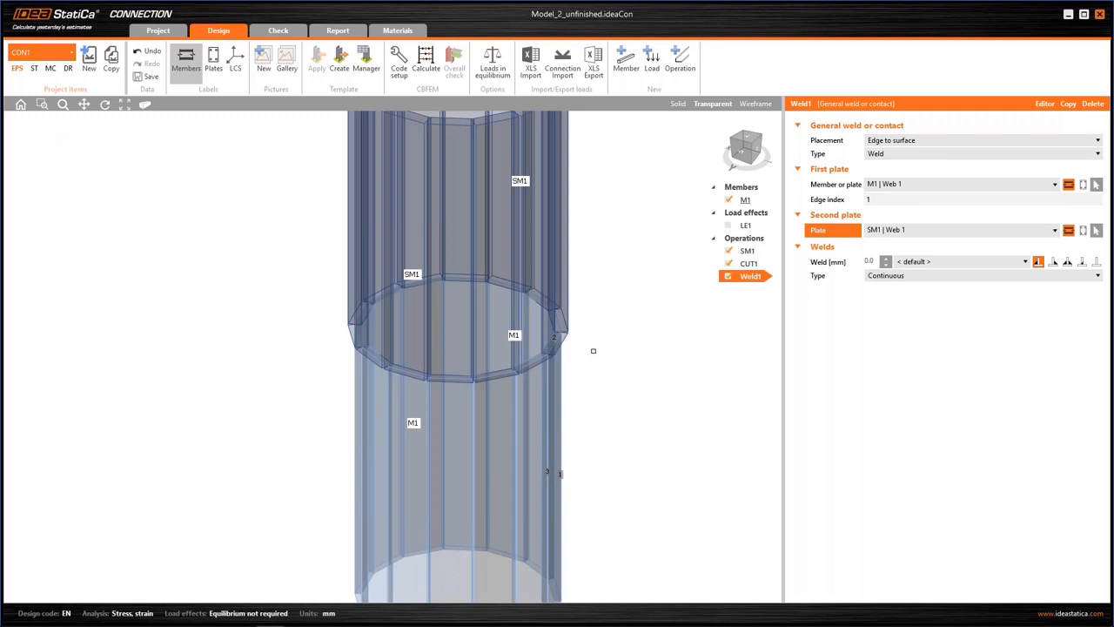
- Set the edge index of Weld1 to 2, the edge of M1's Web 1 adjoining the sleeve
right_drag(547, 423, 539, 364)
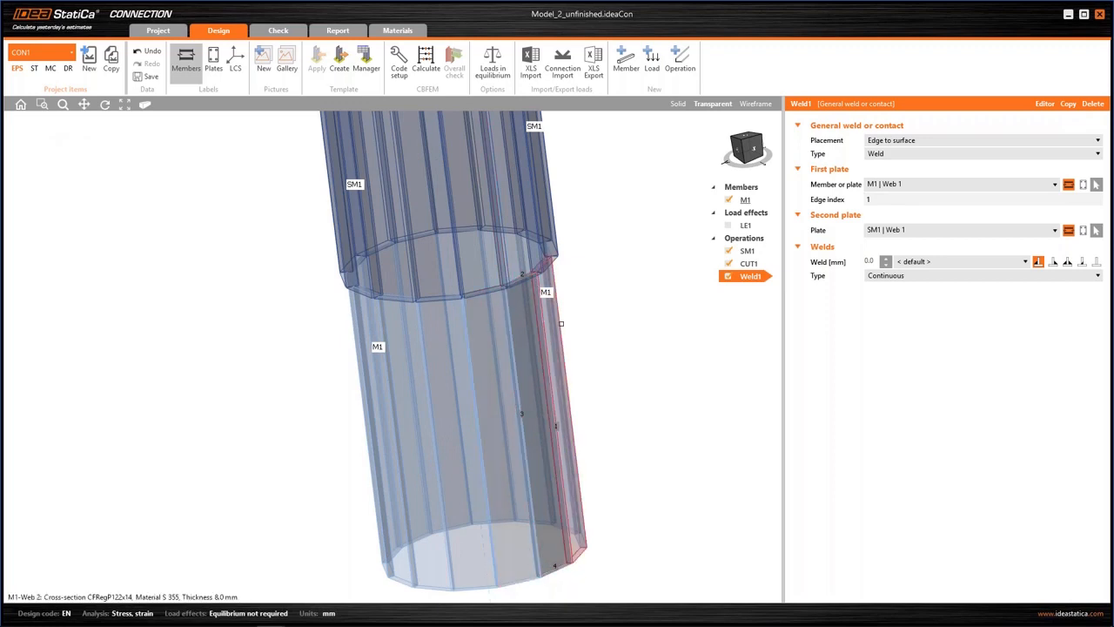
click(522, 280)
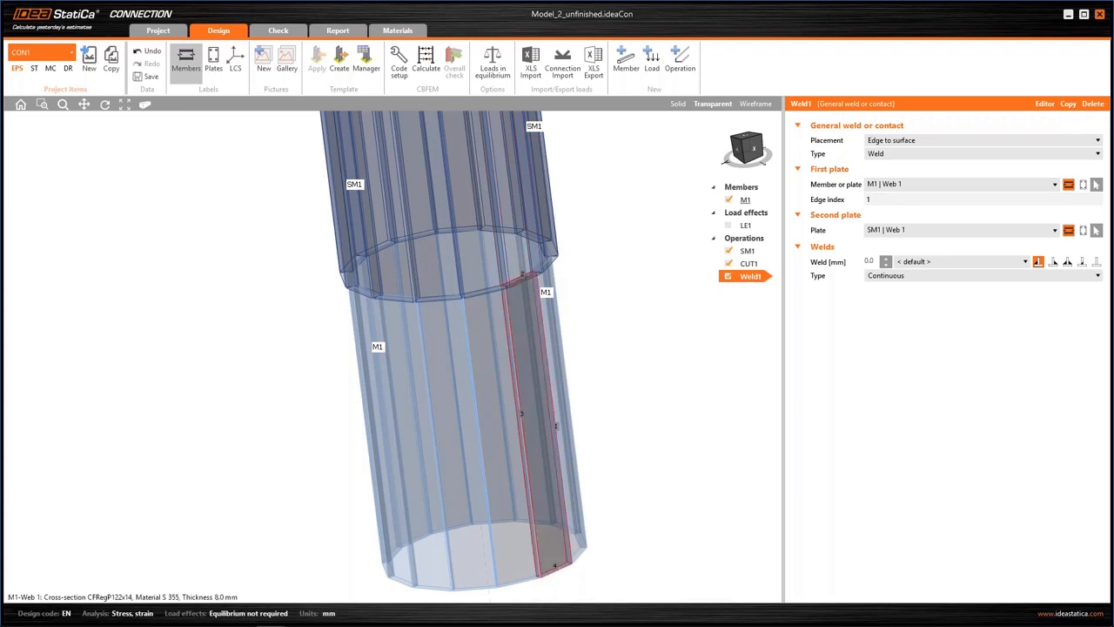
text(2)
key(Tab)
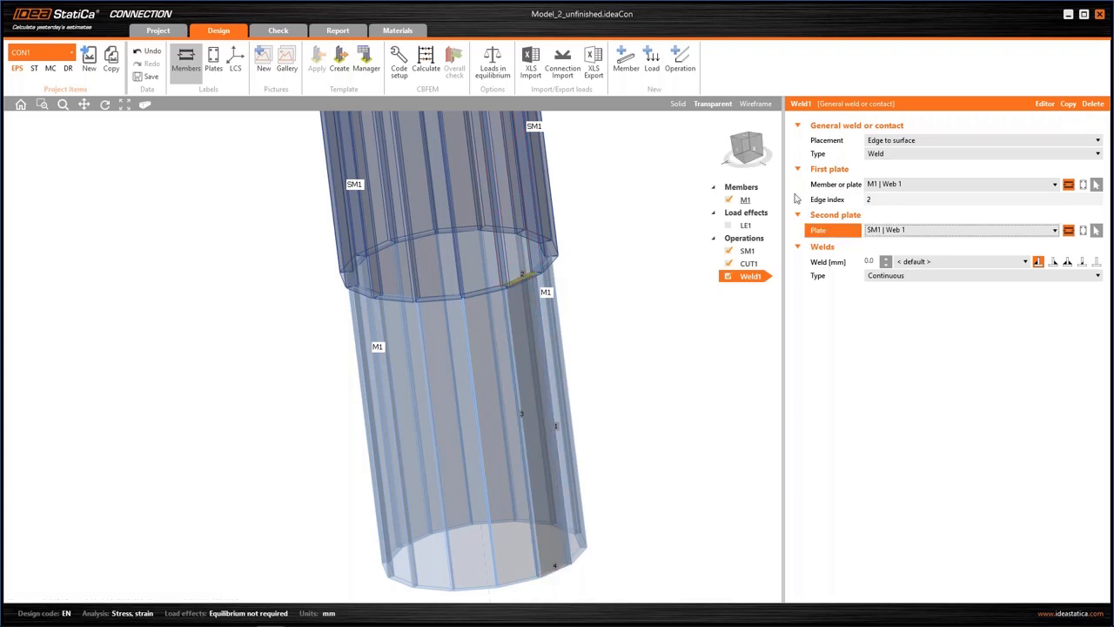
scroll(524, 278, up, 4)
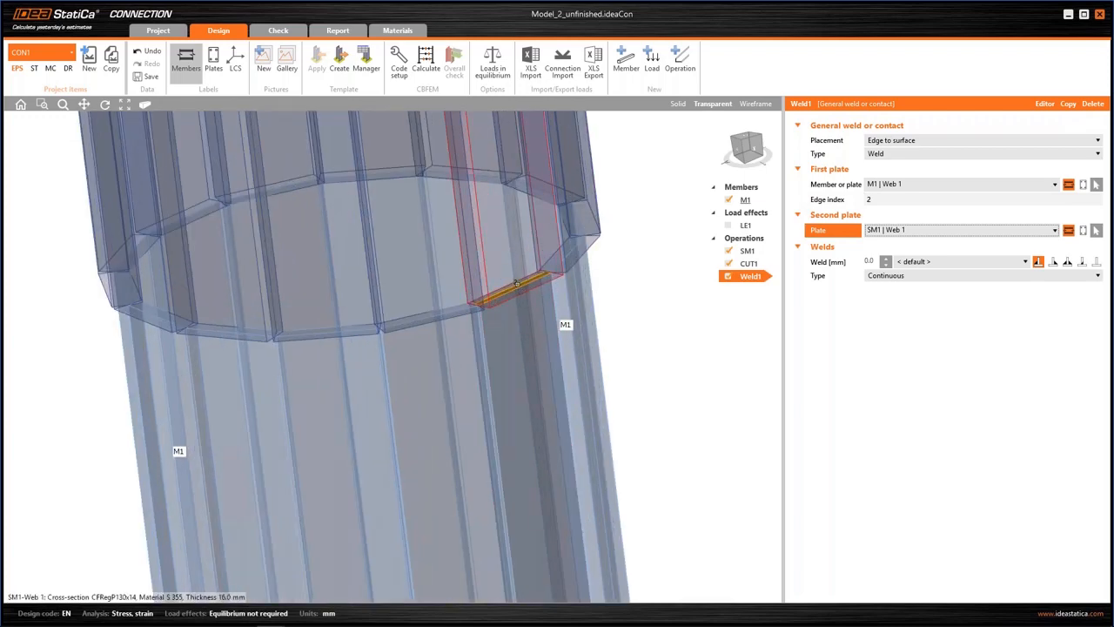
scroll(485, 299, down, 3)
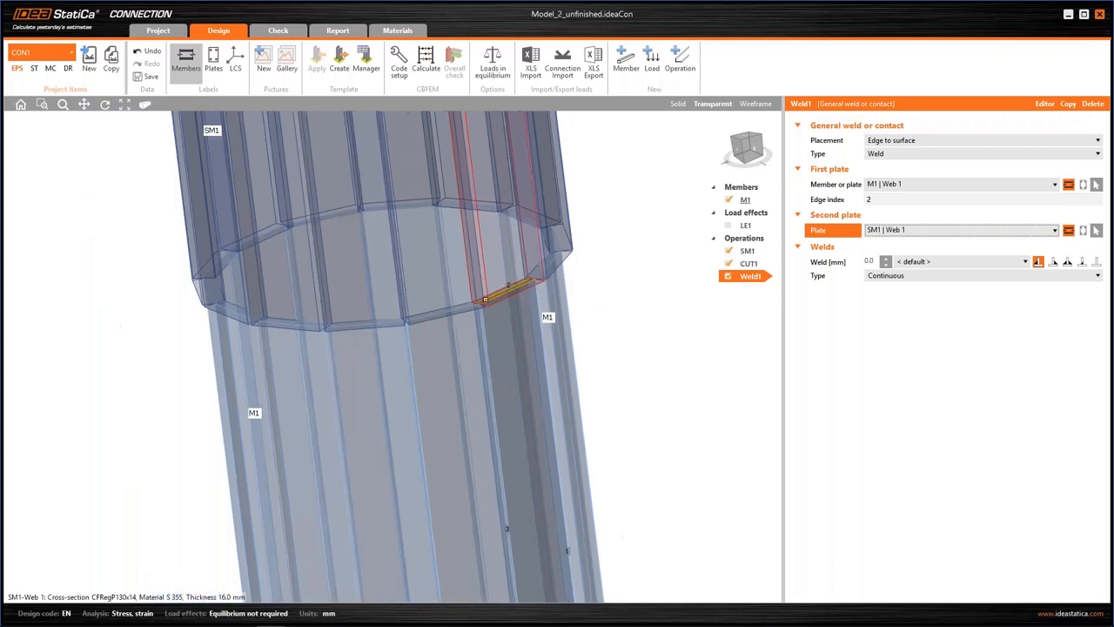
- Copy Weld1 and assign M1 | Web 2 as the copy's first plate and SM1 | Web 2 as its second plate
right_click(742, 279)
click(756, 292)
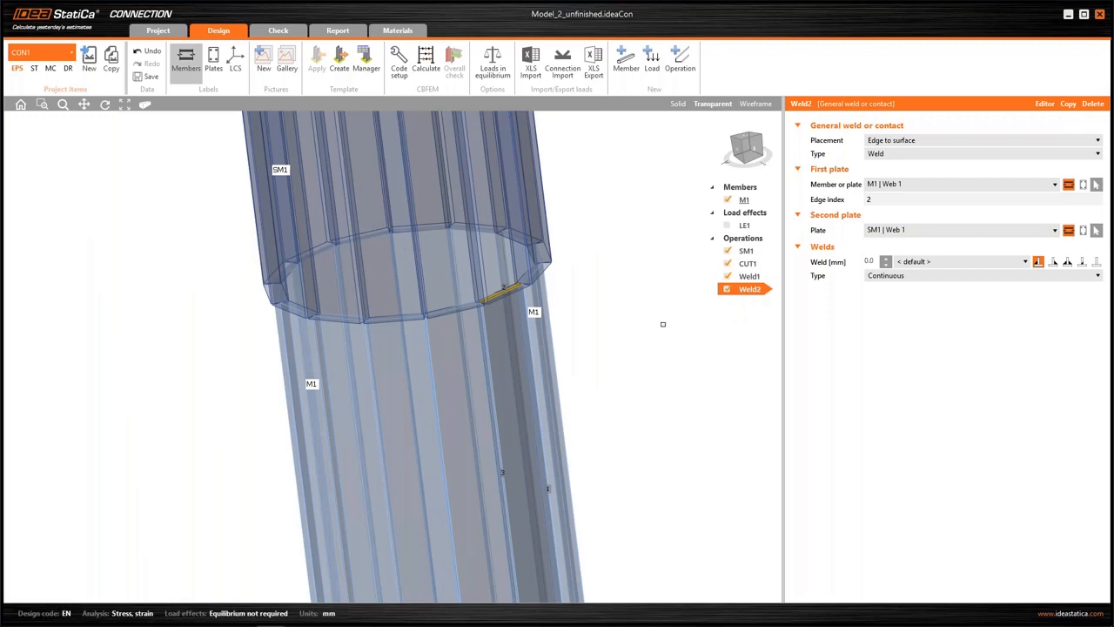
click(1056, 188)
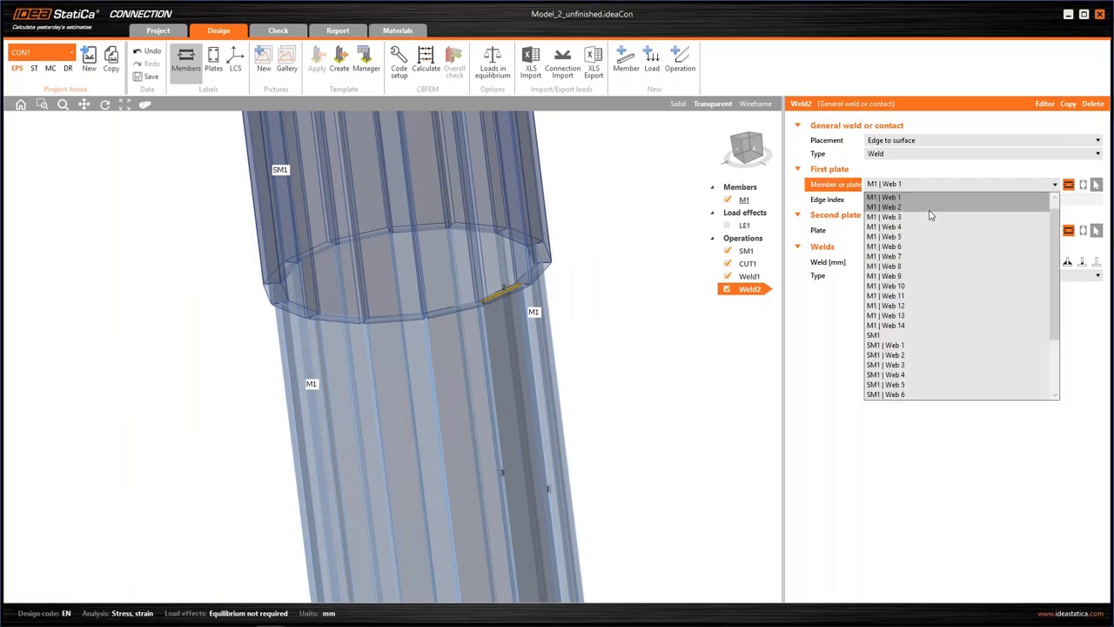
click(930, 212)
click(1049, 230)
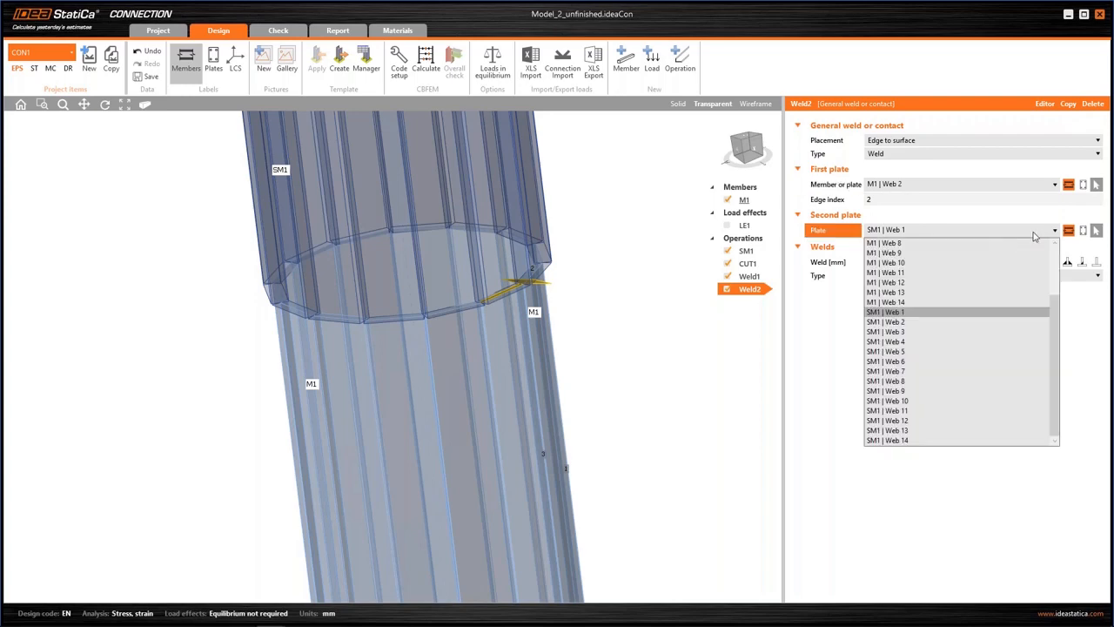
click(870, 327)
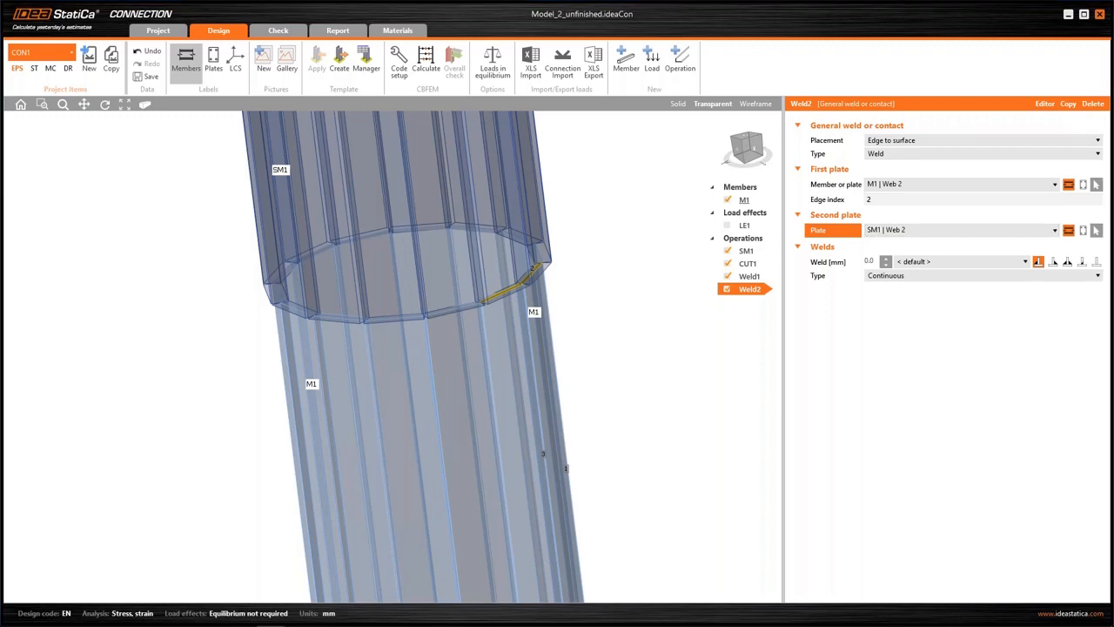
- Switch to the Model_2_final project and examine the welds around the sleeve in transparent display
key(alt+Tab)
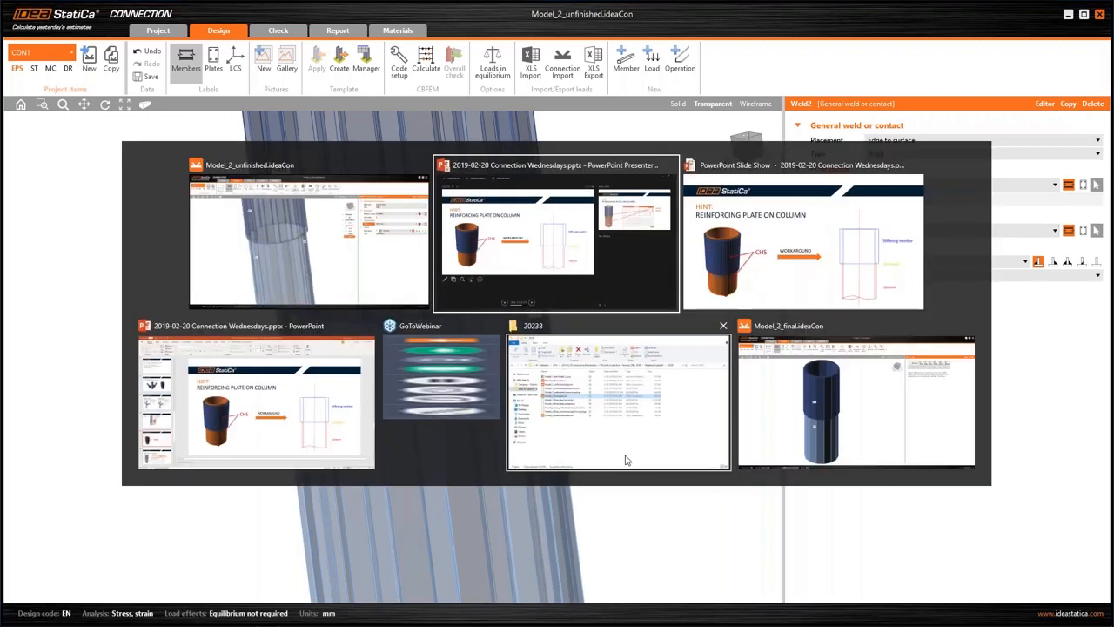
click(768, 416)
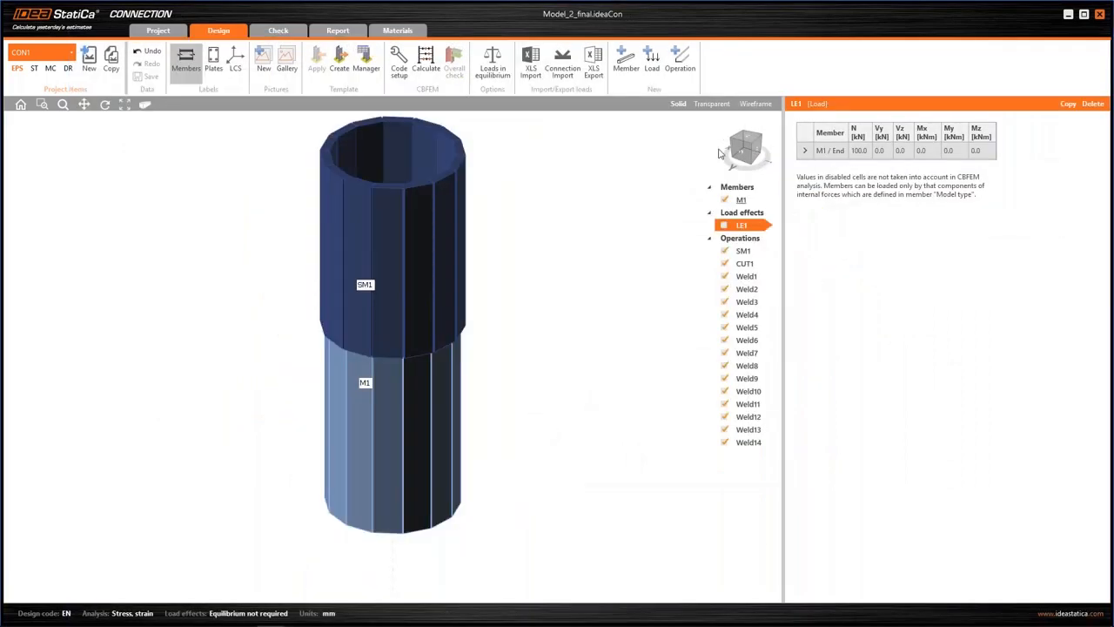
click(712, 104)
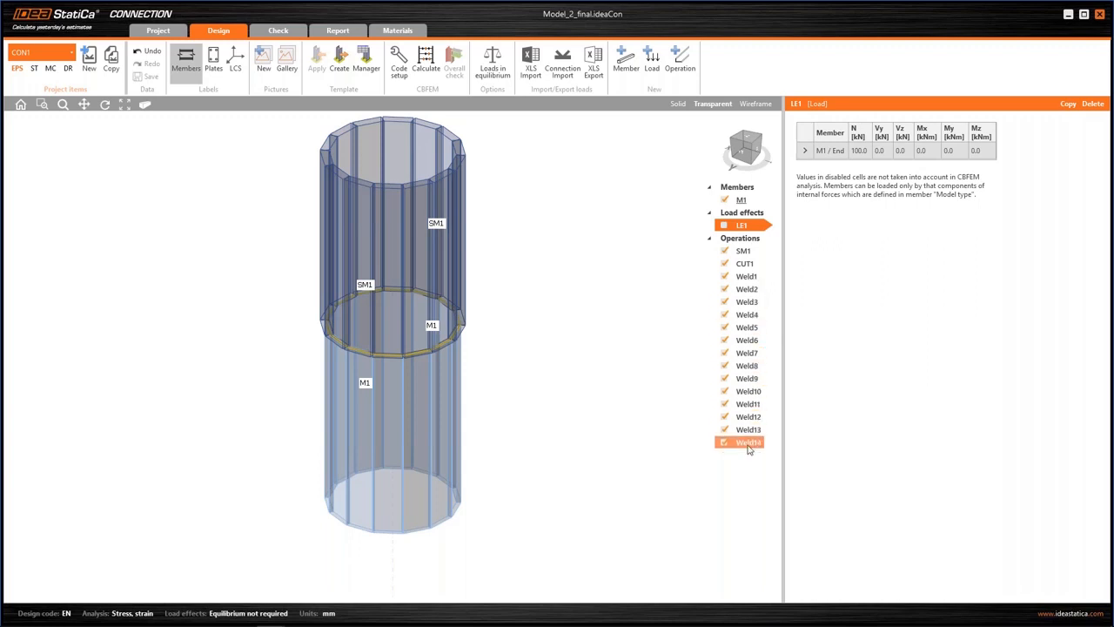
scroll(498, 363, up, 2)
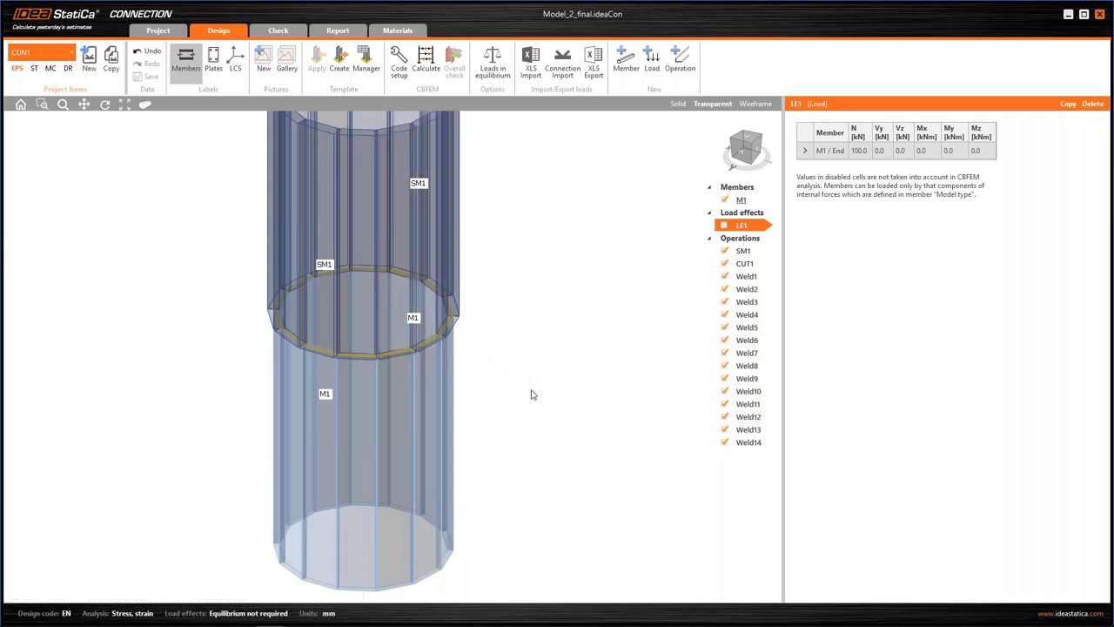
scroll(535, 394, down, 1)
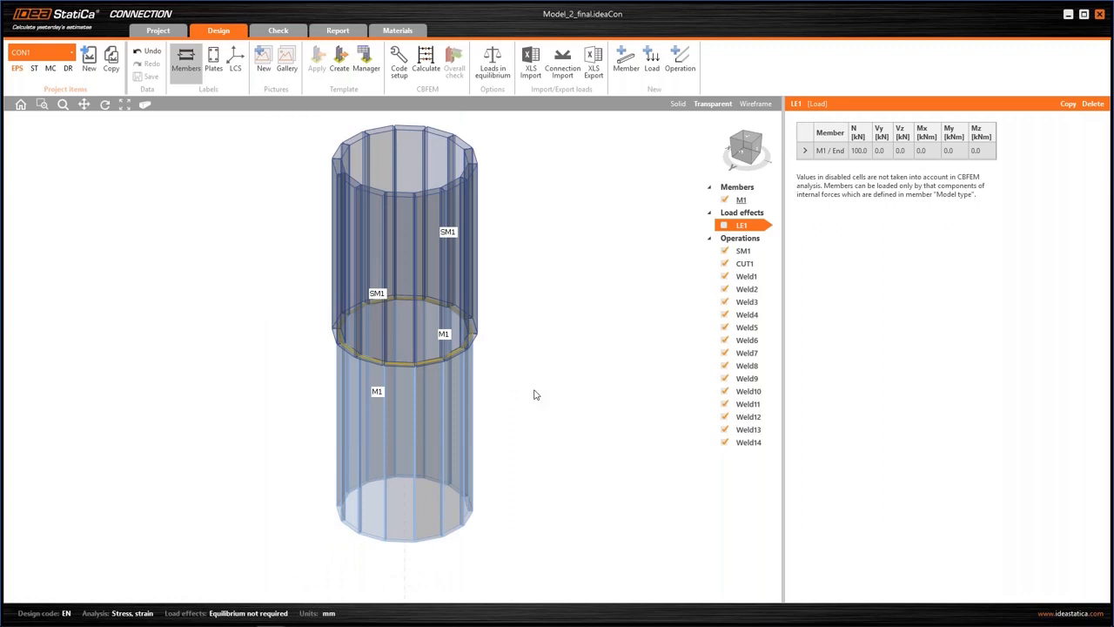
- Open project item CON2 and view its check results
click(68, 54)
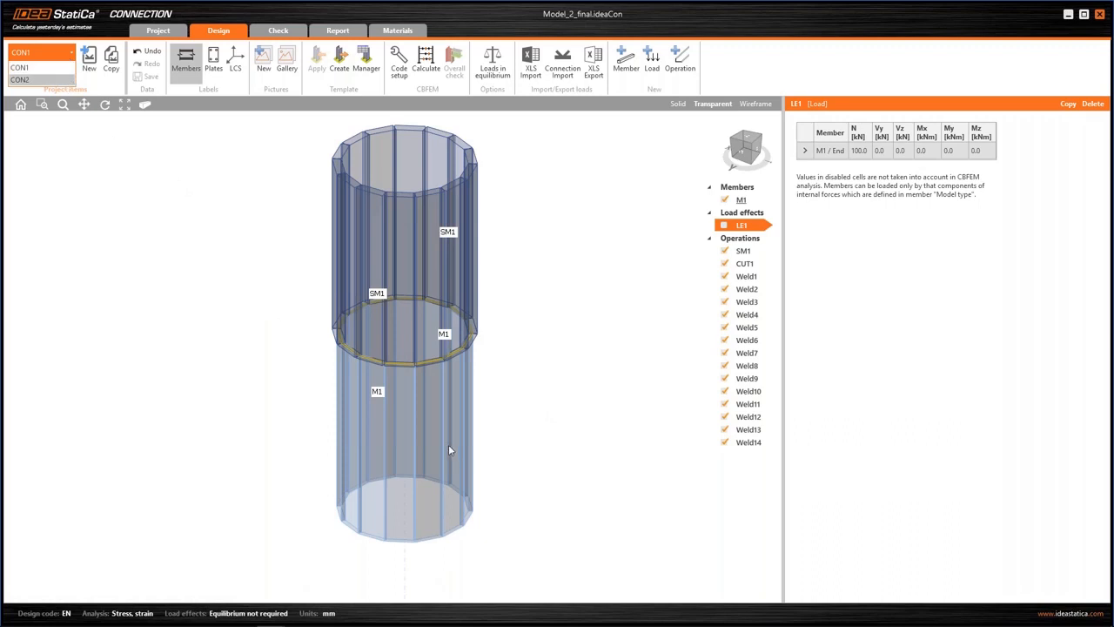
key(Return)
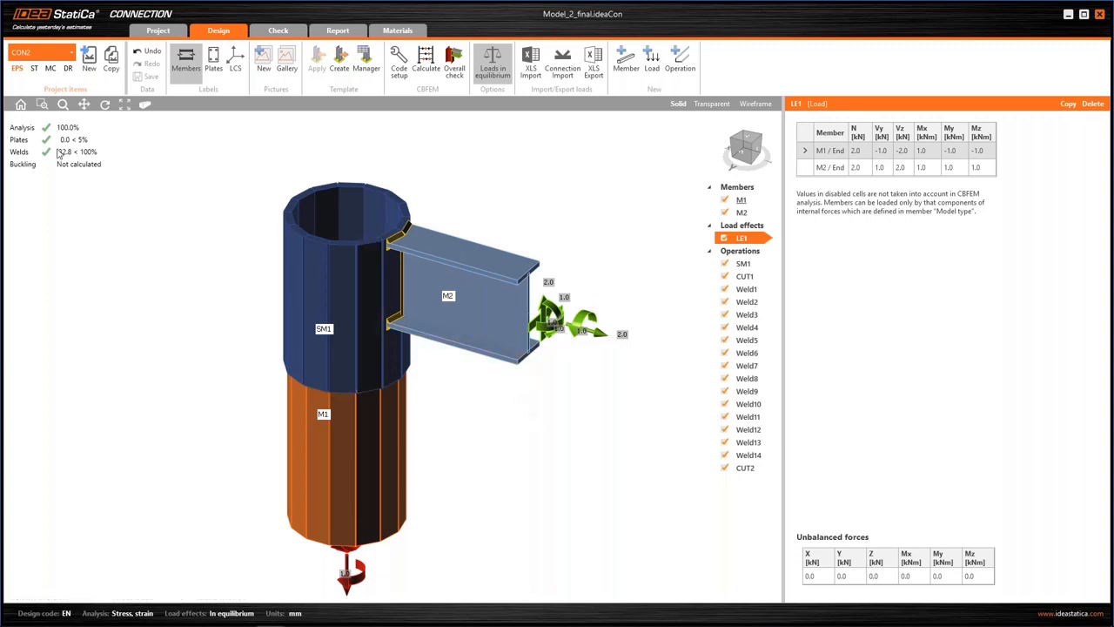
click(277, 33)
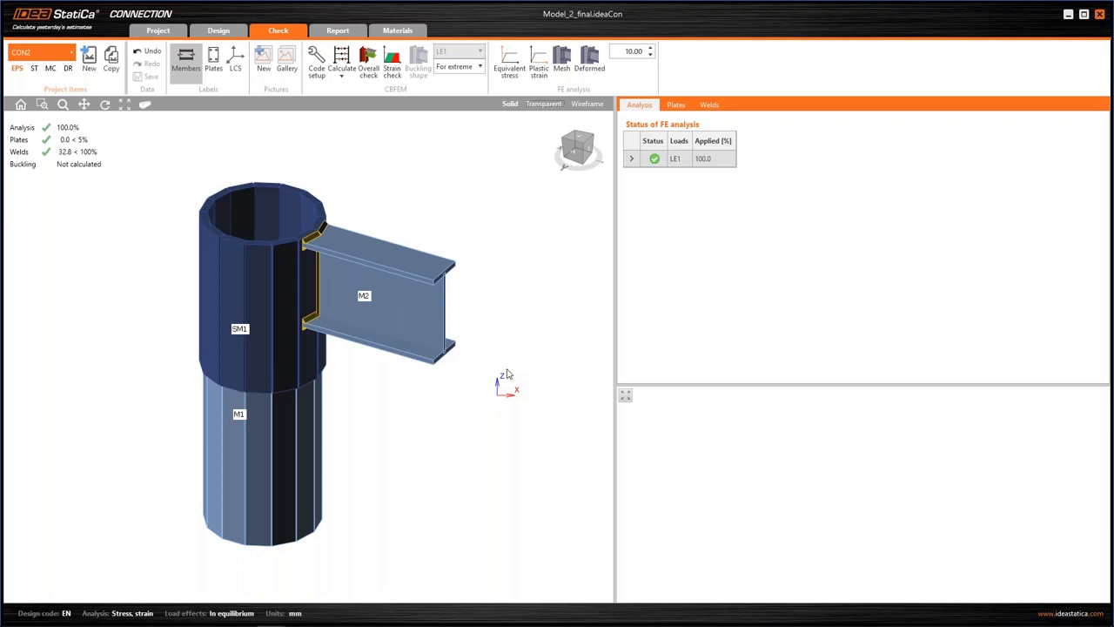
- Switch to the PowerPoint slide show with the reinforcing plate on column hint
key(alt+Tab)
click(257, 404)
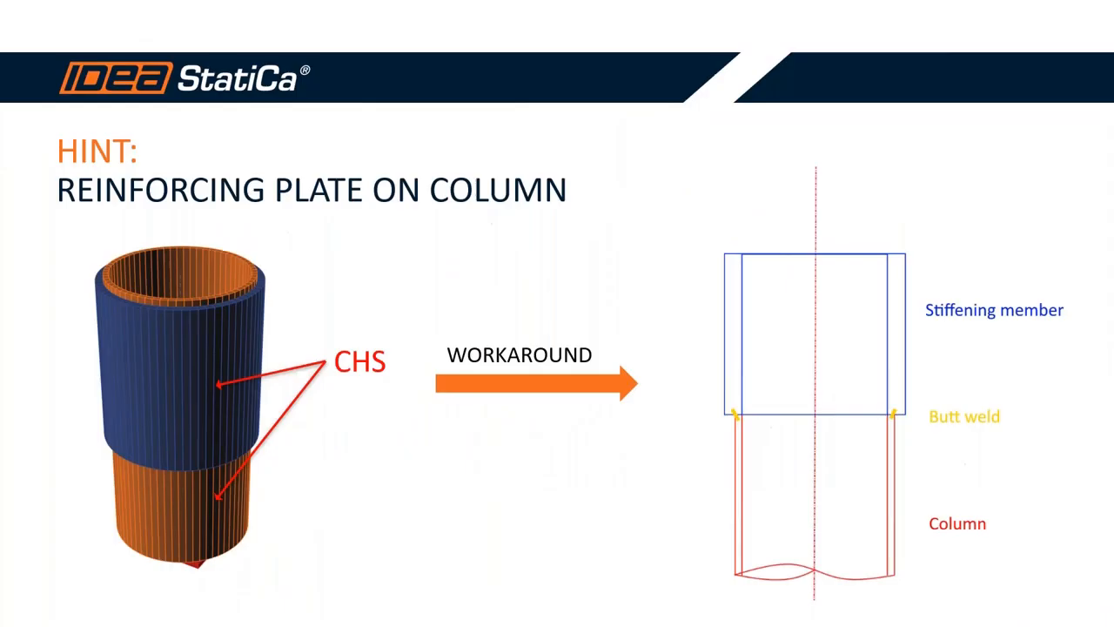